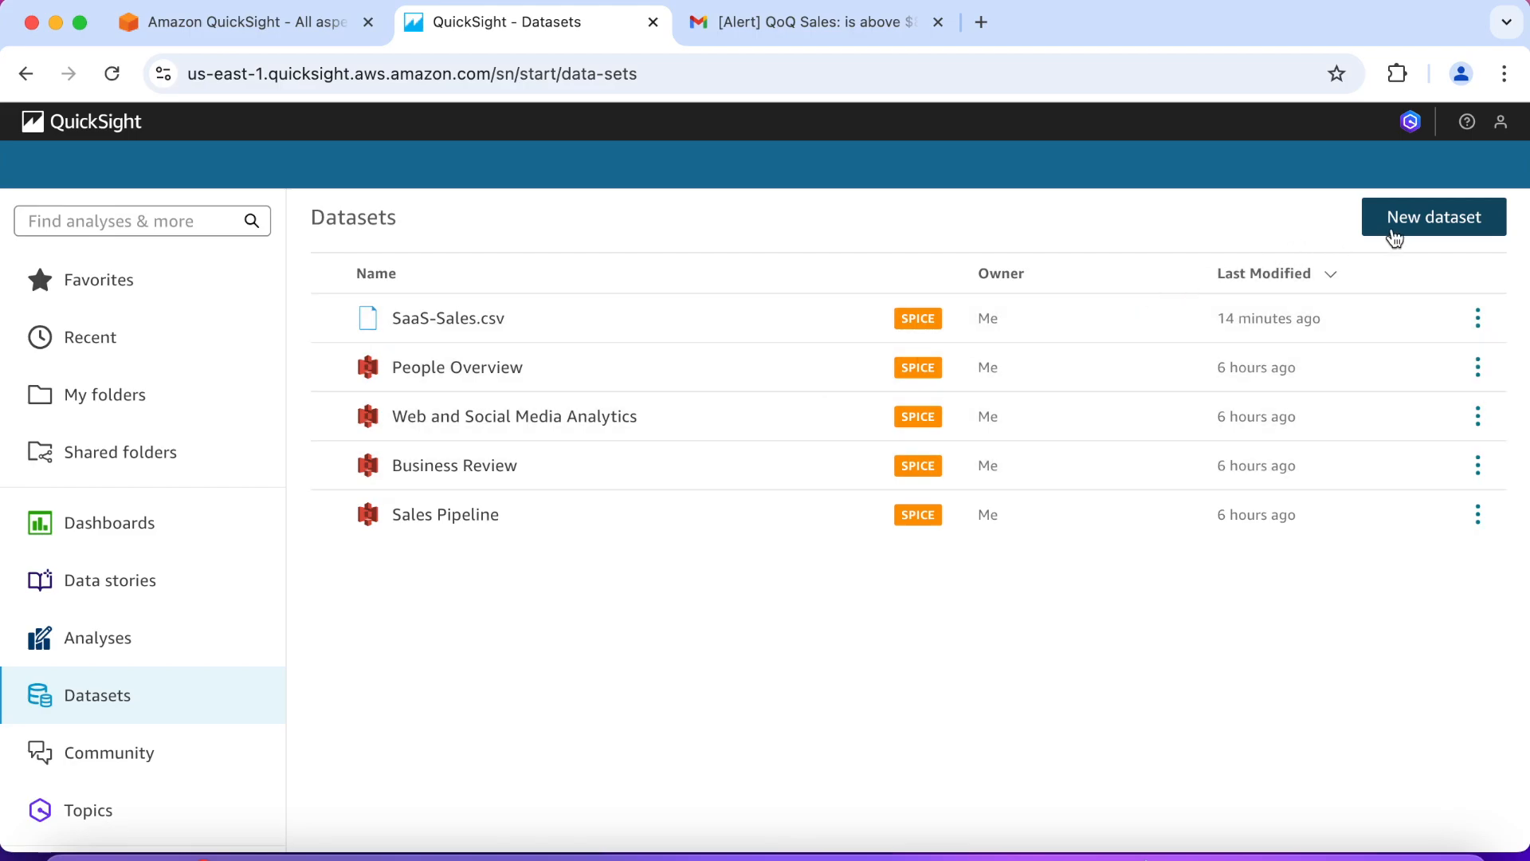
# Step: Start a new dataset from S3 and name the data source Fiscal Calendar Source
pyautogui.click(1404, 230)
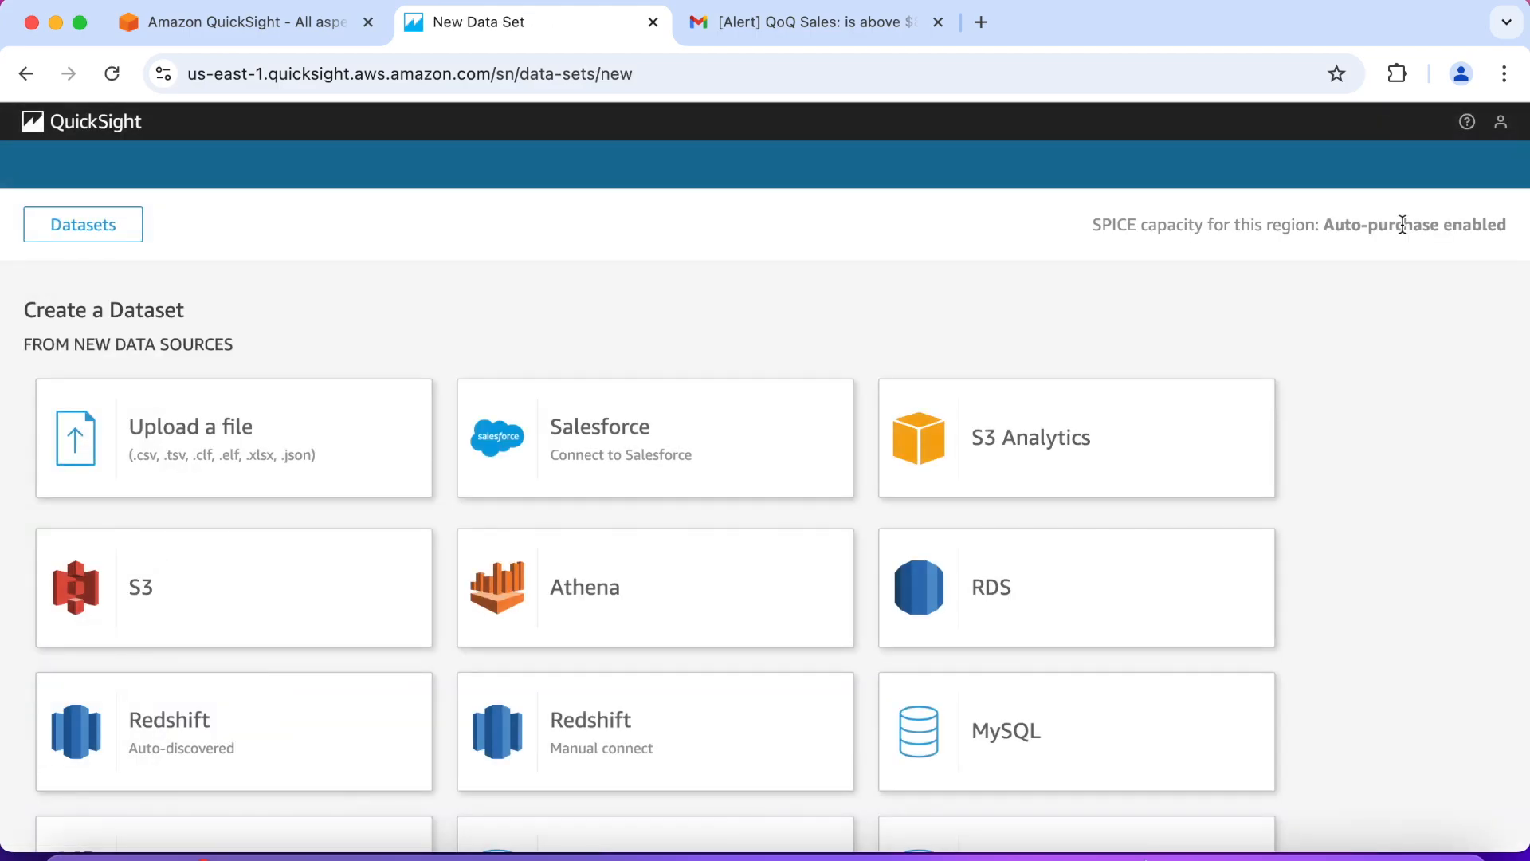
pyautogui.click(272, 589)
pyautogui.click(666, 285)
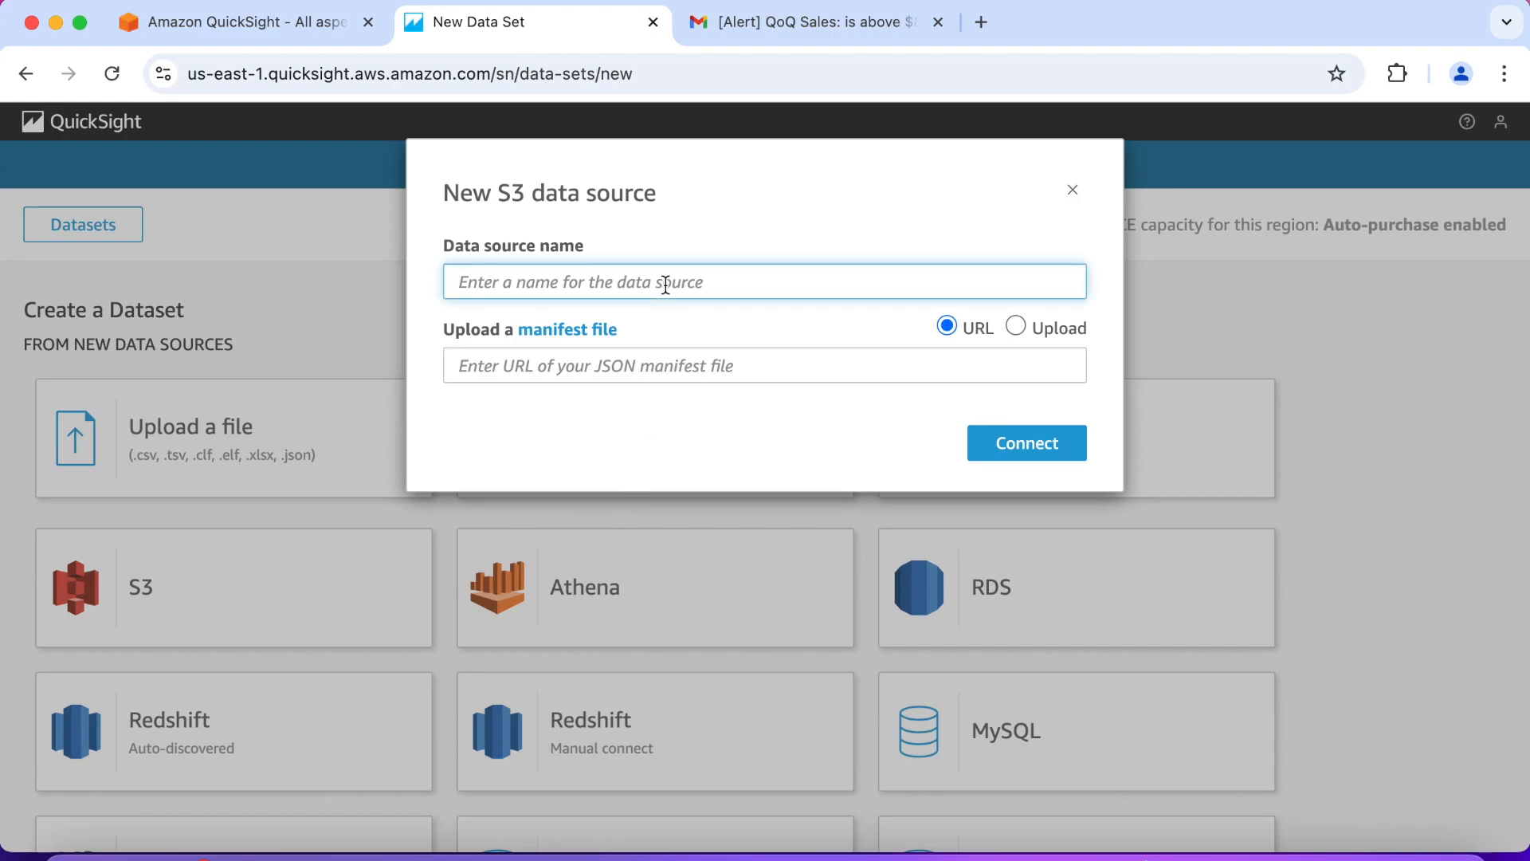
pyautogui.write('Fiscal')
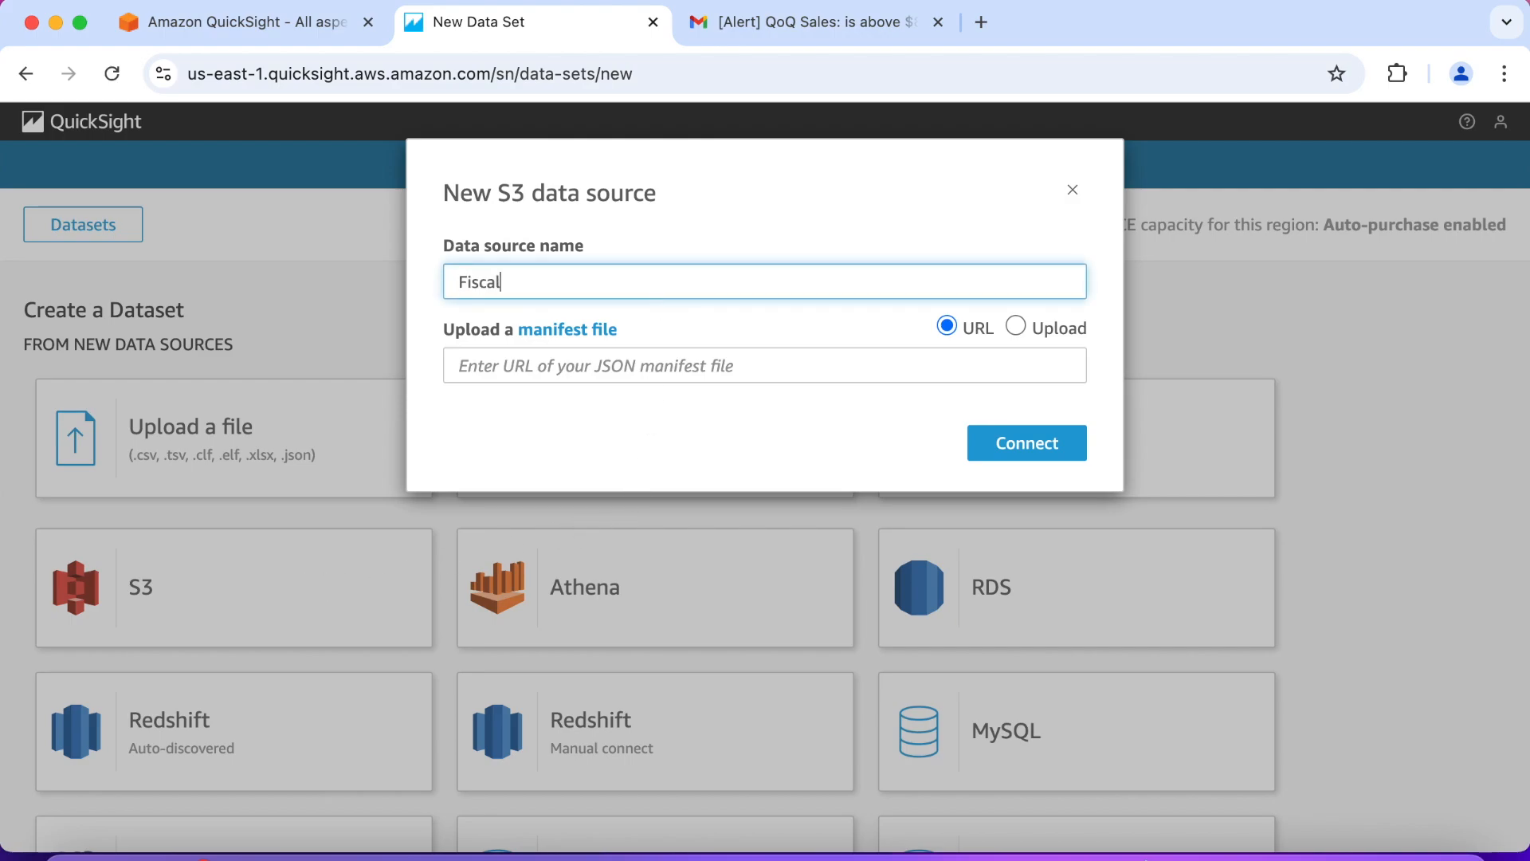
pyautogui.write(' Calendar Source')
pyautogui.click(625, 401)
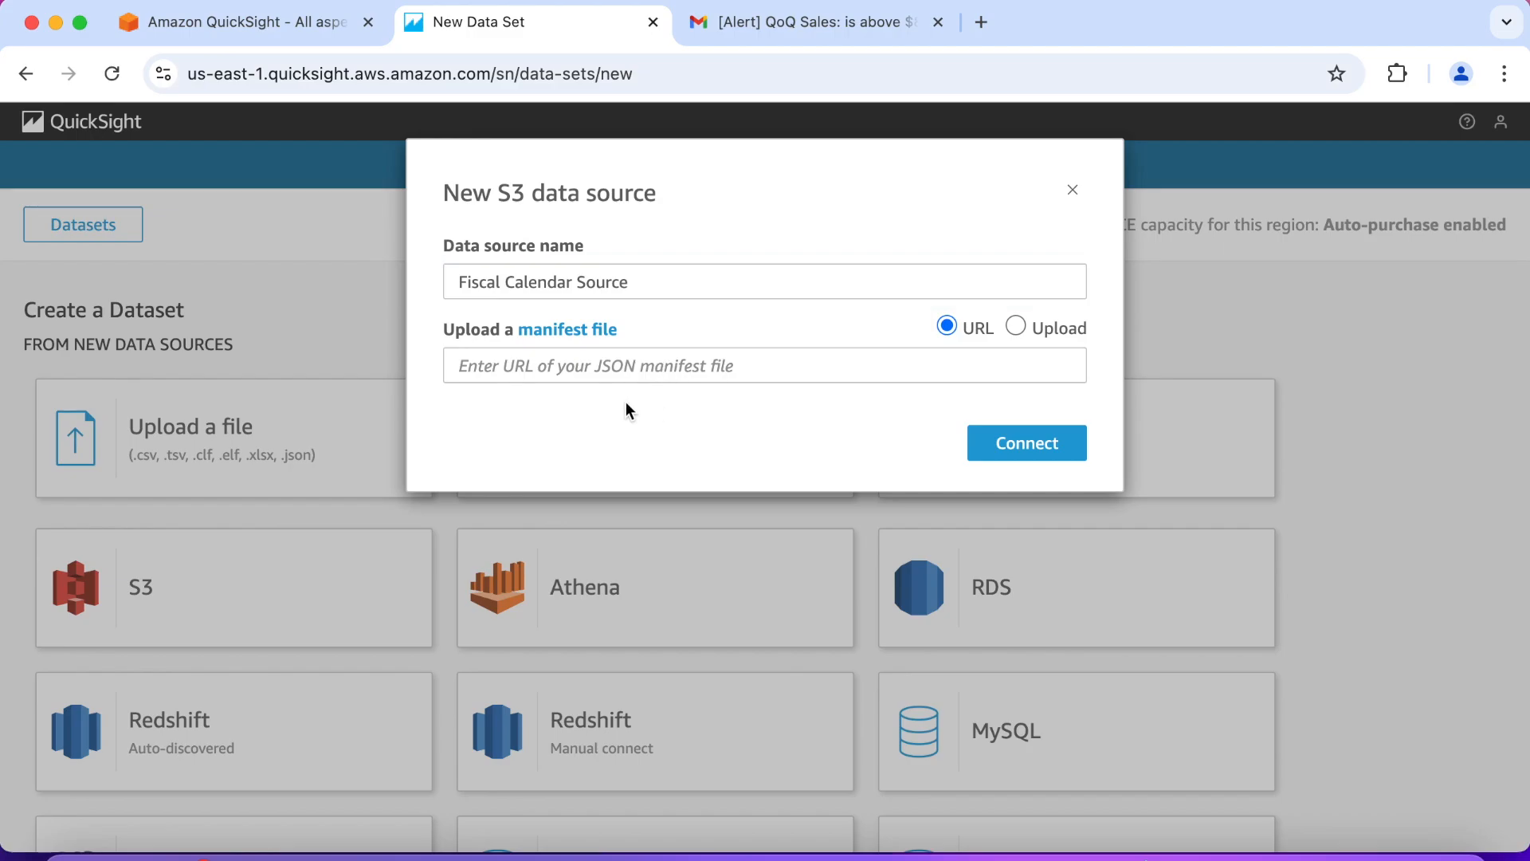
# Step: Copy the FiscalCalendarManifest.json URL from the workshop page into the S3 data source's manifest URL and connect
pyautogui.click(303, 26)
pyautogui.click(1004, 535)
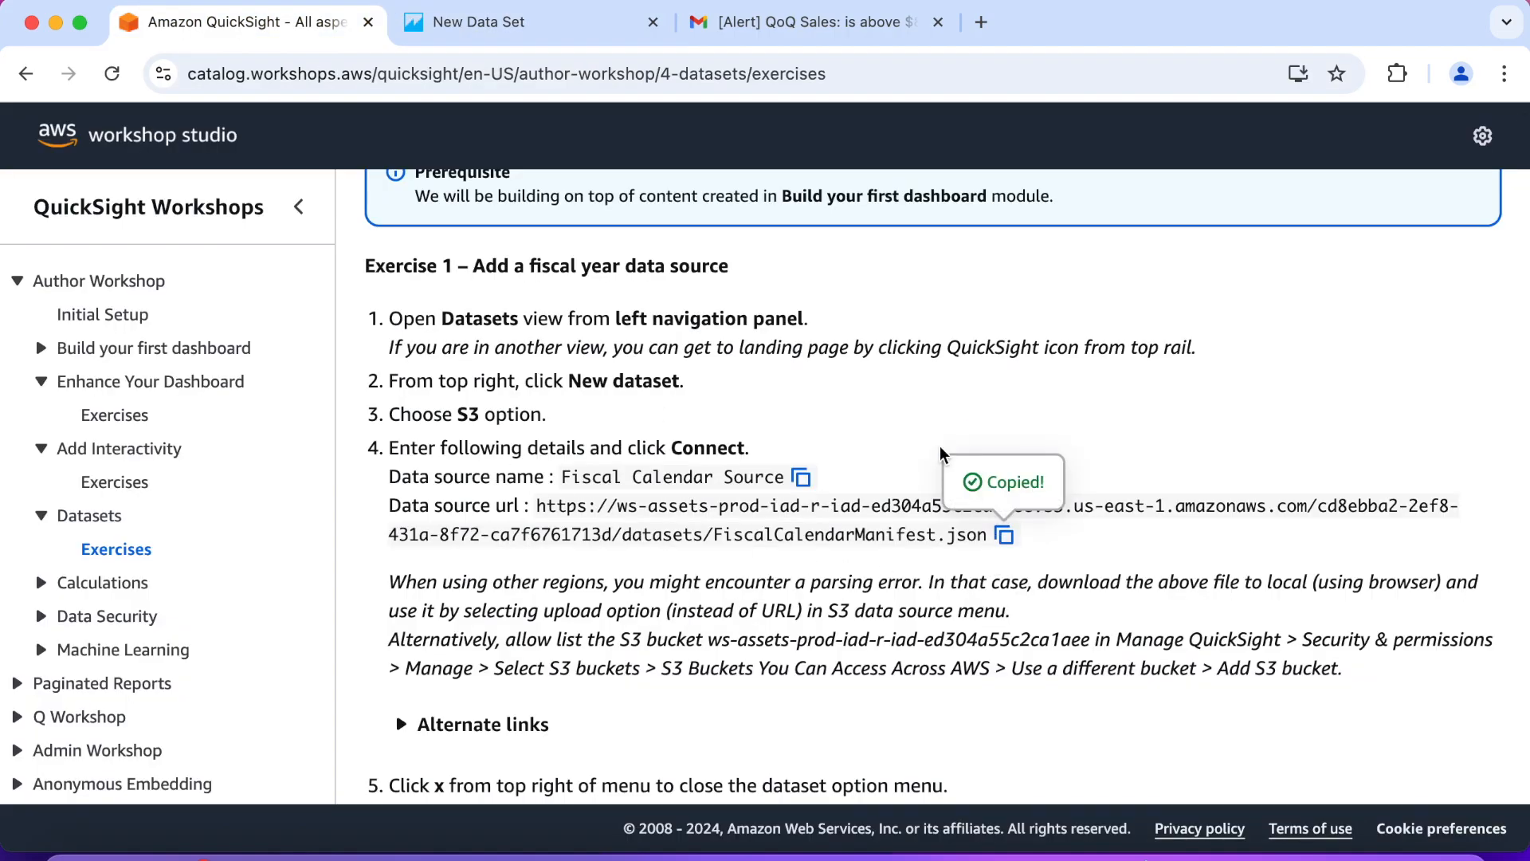
pyautogui.click(575, 30)
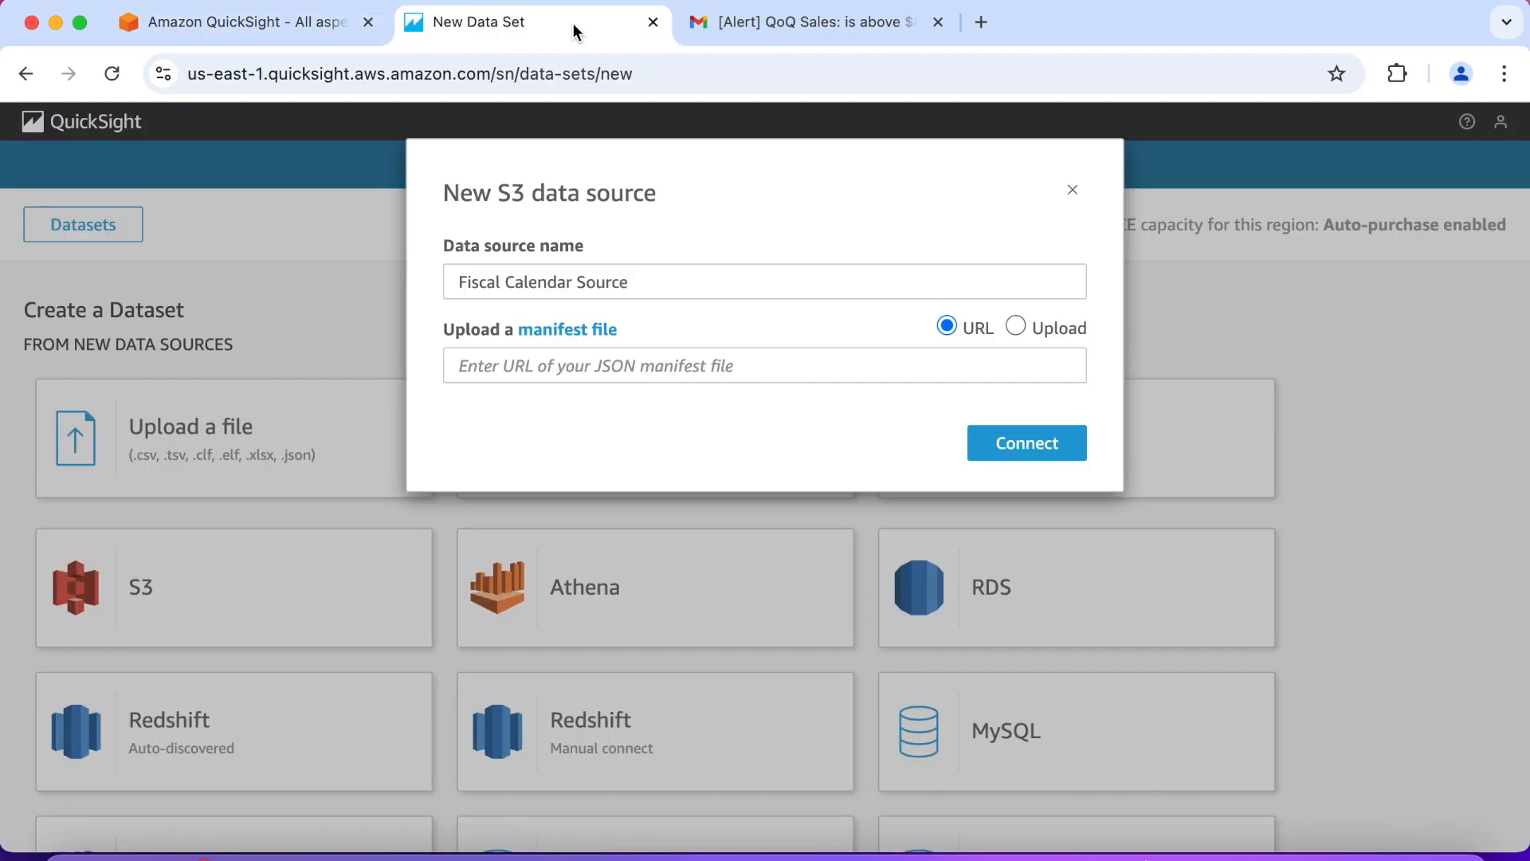
pyautogui.rightClick(466, 365)
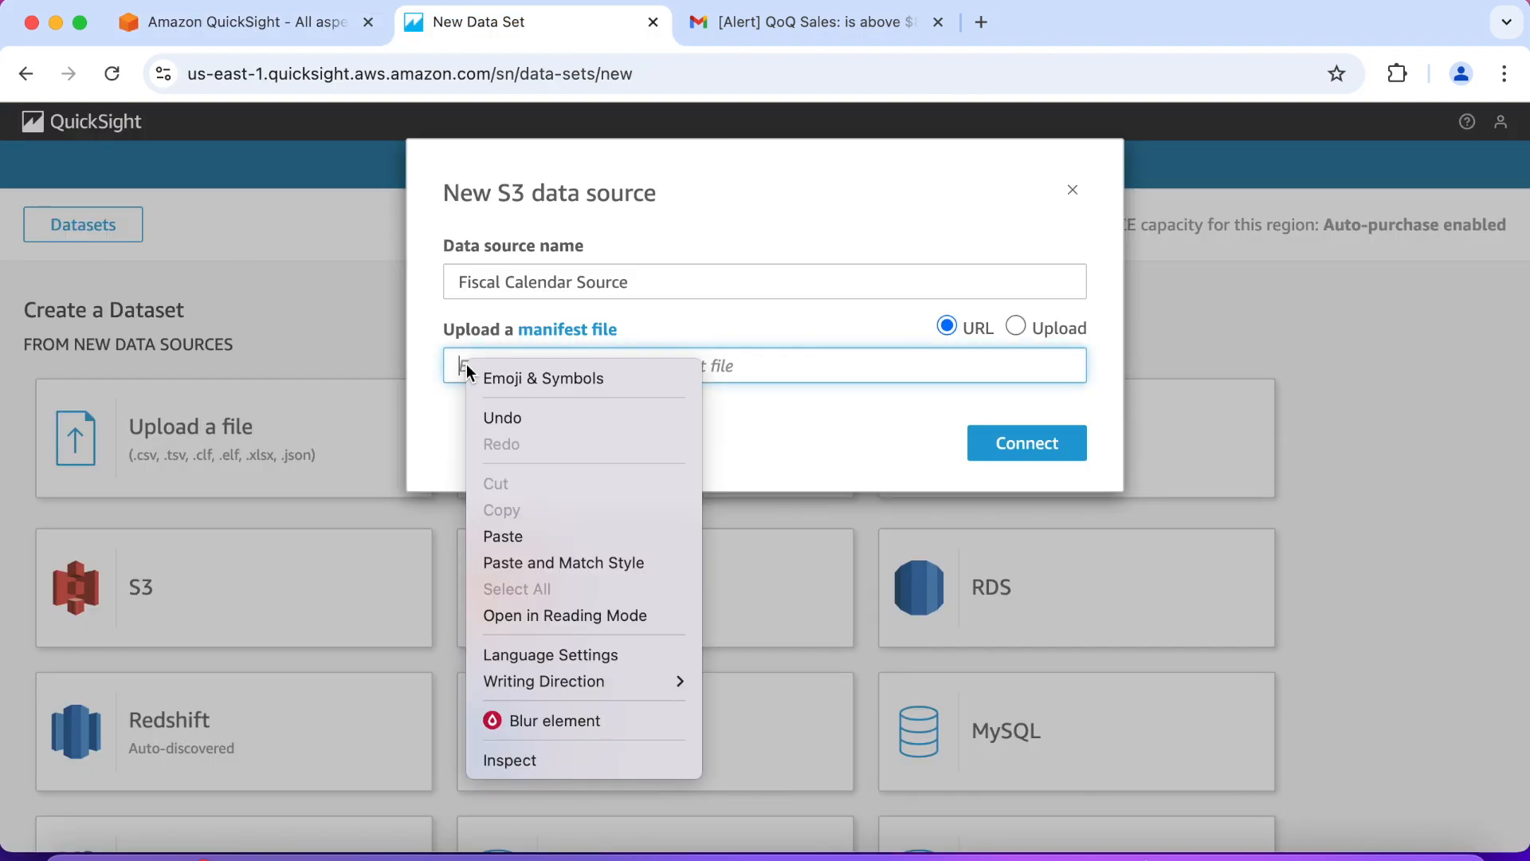
pyautogui.click(518, 528)
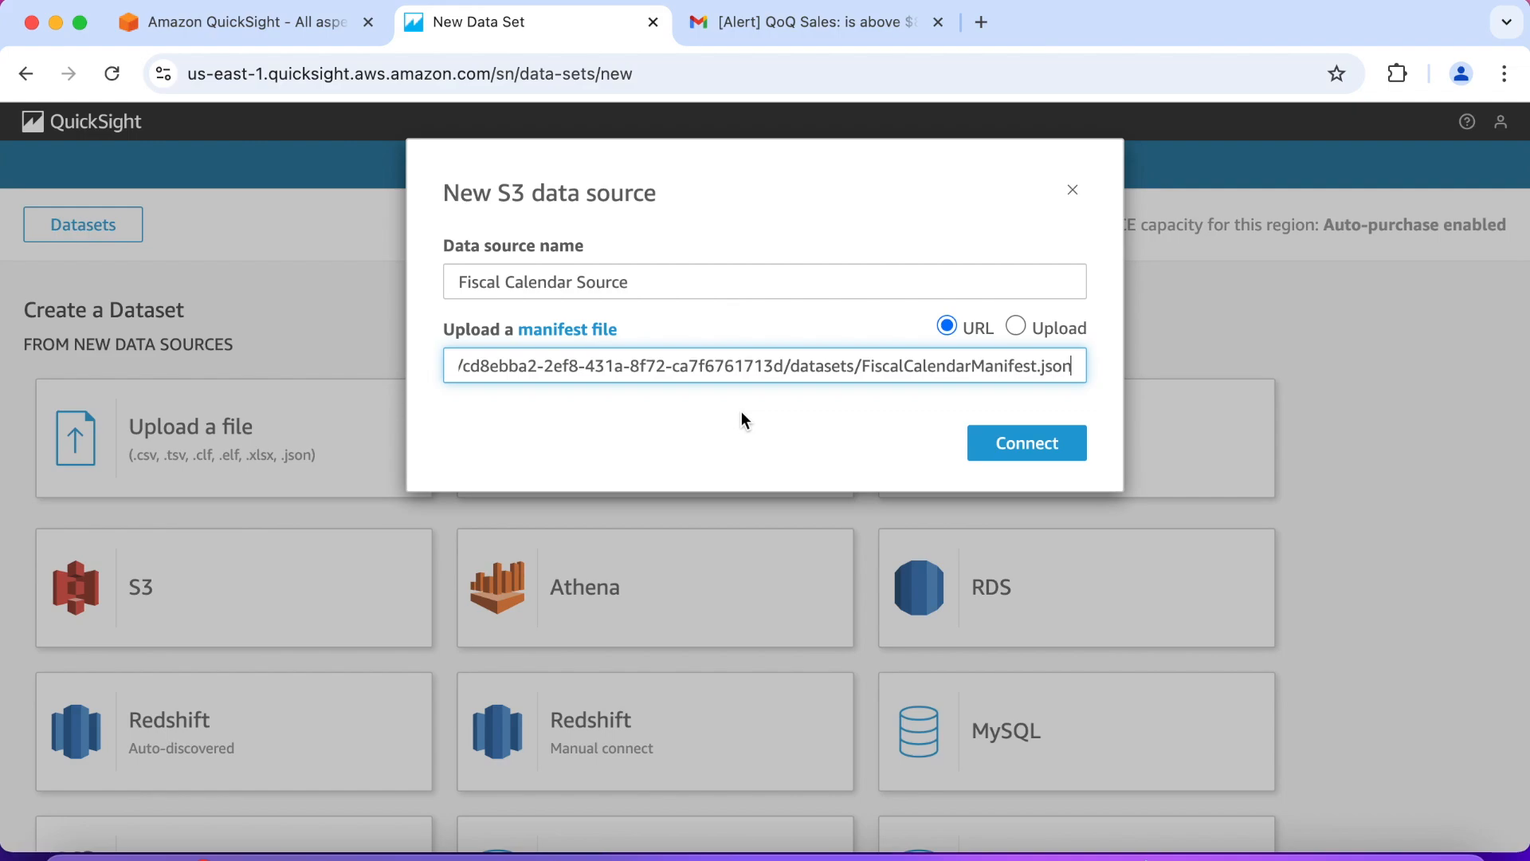
pyautogui.click(1008, 441)
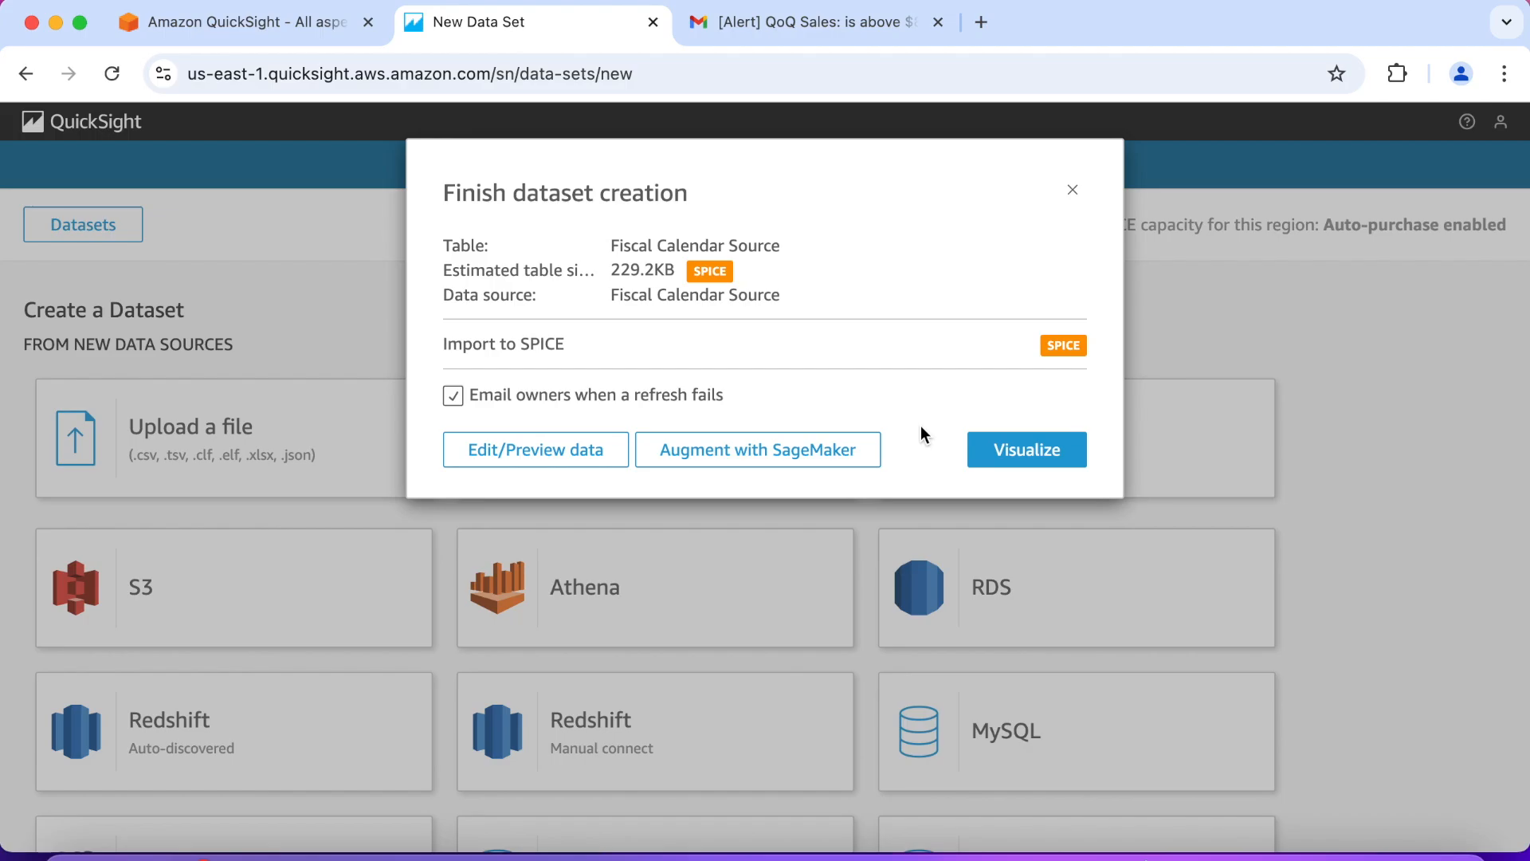
# Step: Dismiss the dataset creation dialog and check for Fiscal Calendar Source among the existing data sources
pyautogui.click(1073, 190)
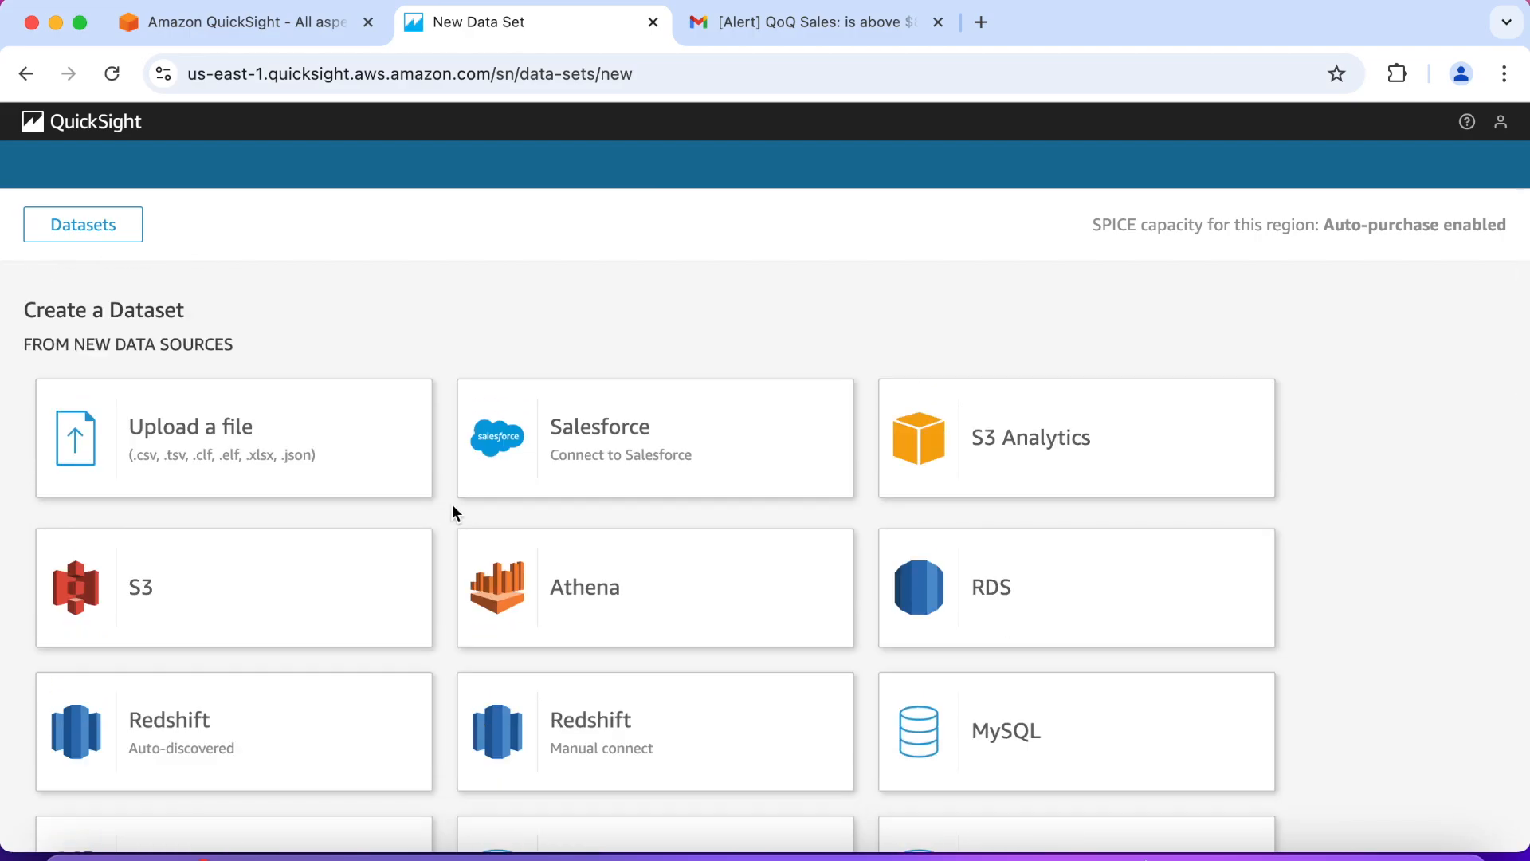
pyautogui.scroll(-15, 439, 512)
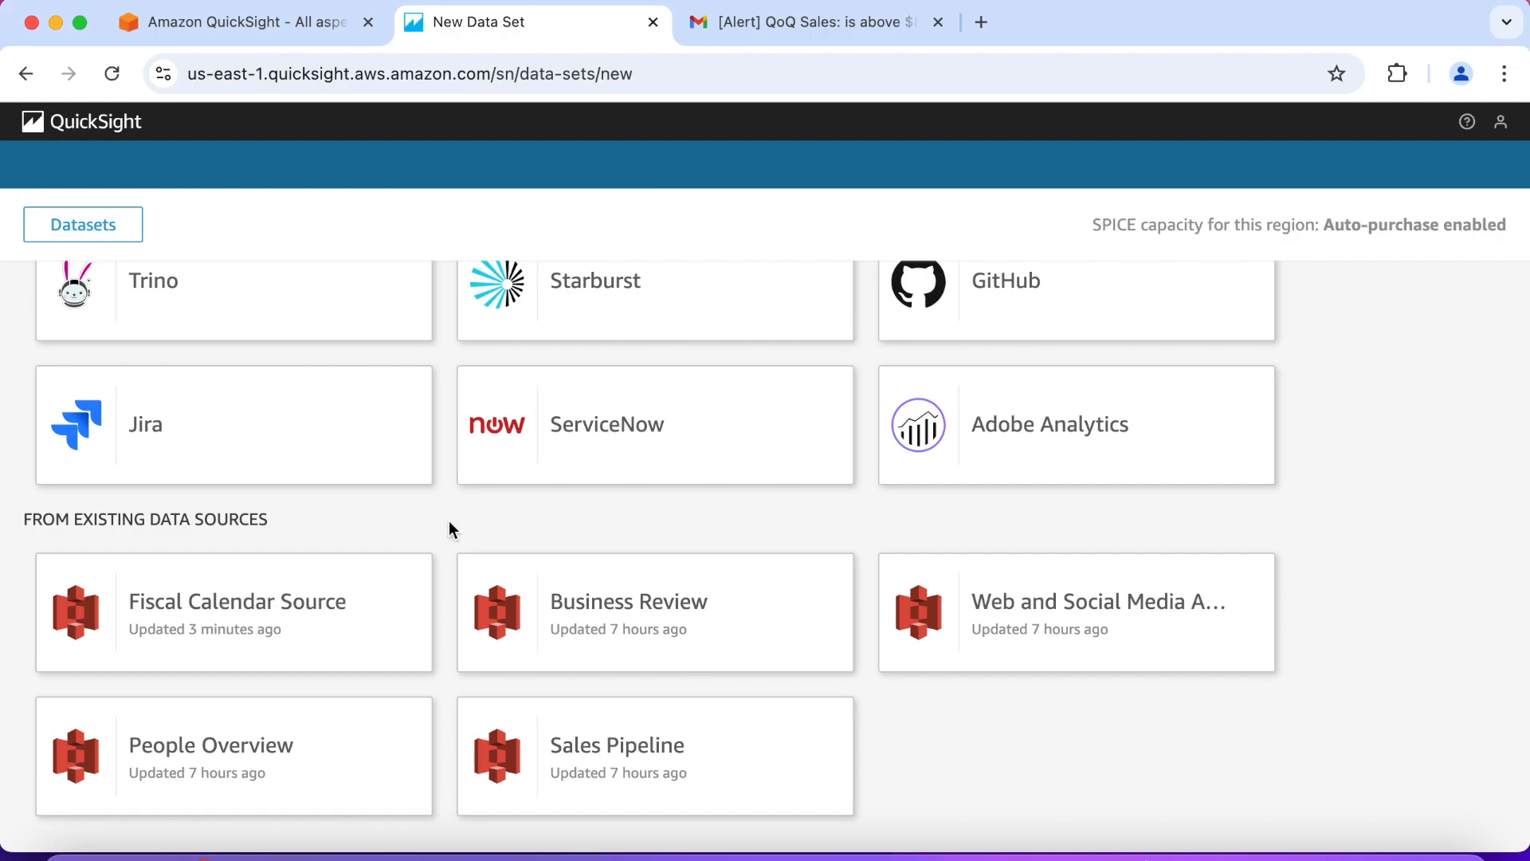
pyautogui.scroll(2, 448, 520)
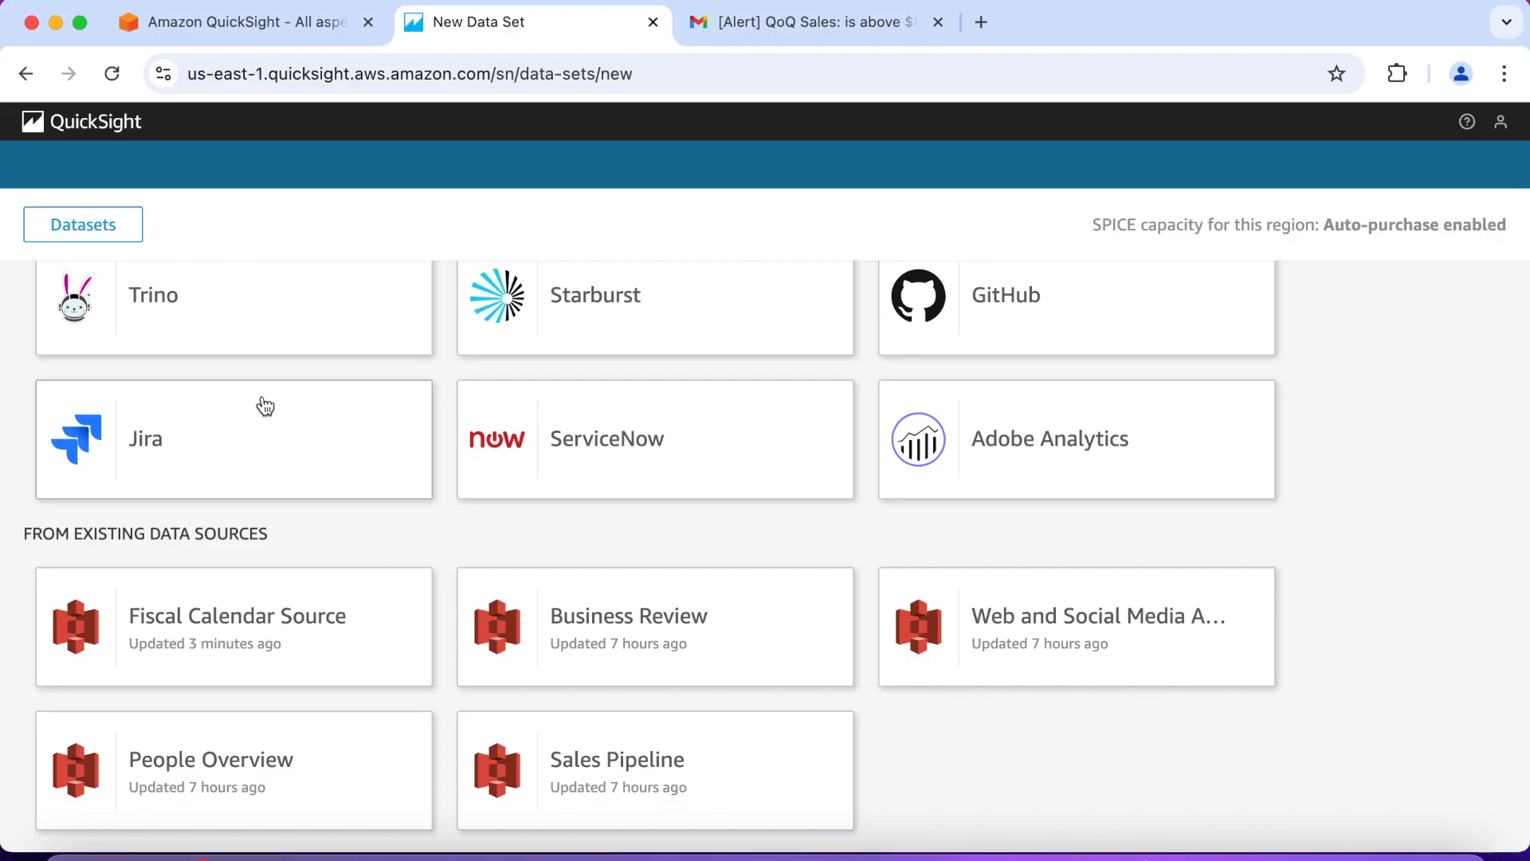
# Step: Return to the datasets list and duplicate the SaaS-Sales.csv dataset as SaaS-Sales.csv-Duplicate
pyautogui.click(107, 128)
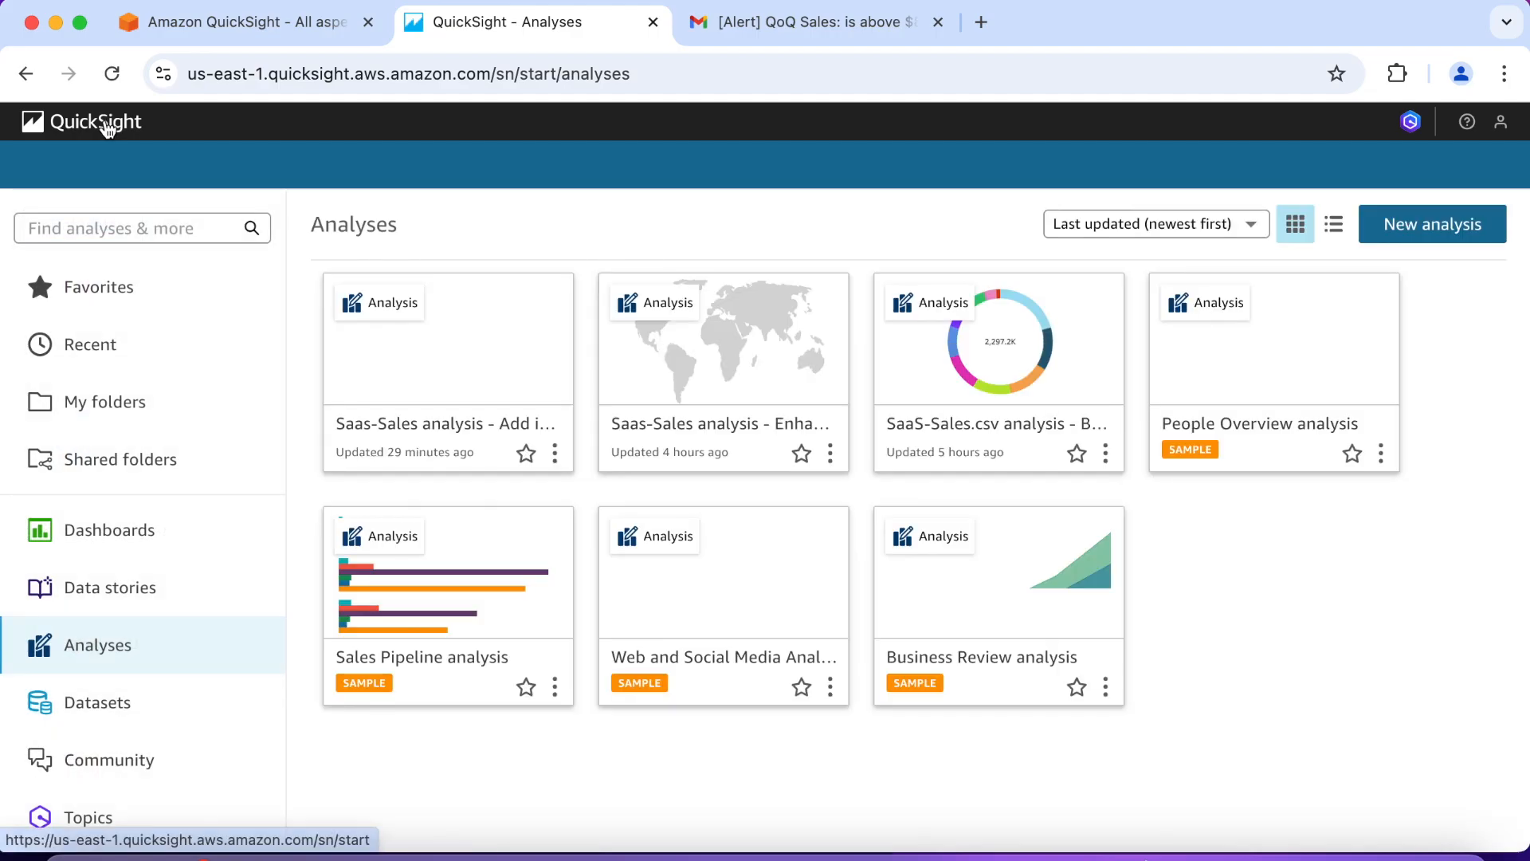
pyautogui.click(232, 705)
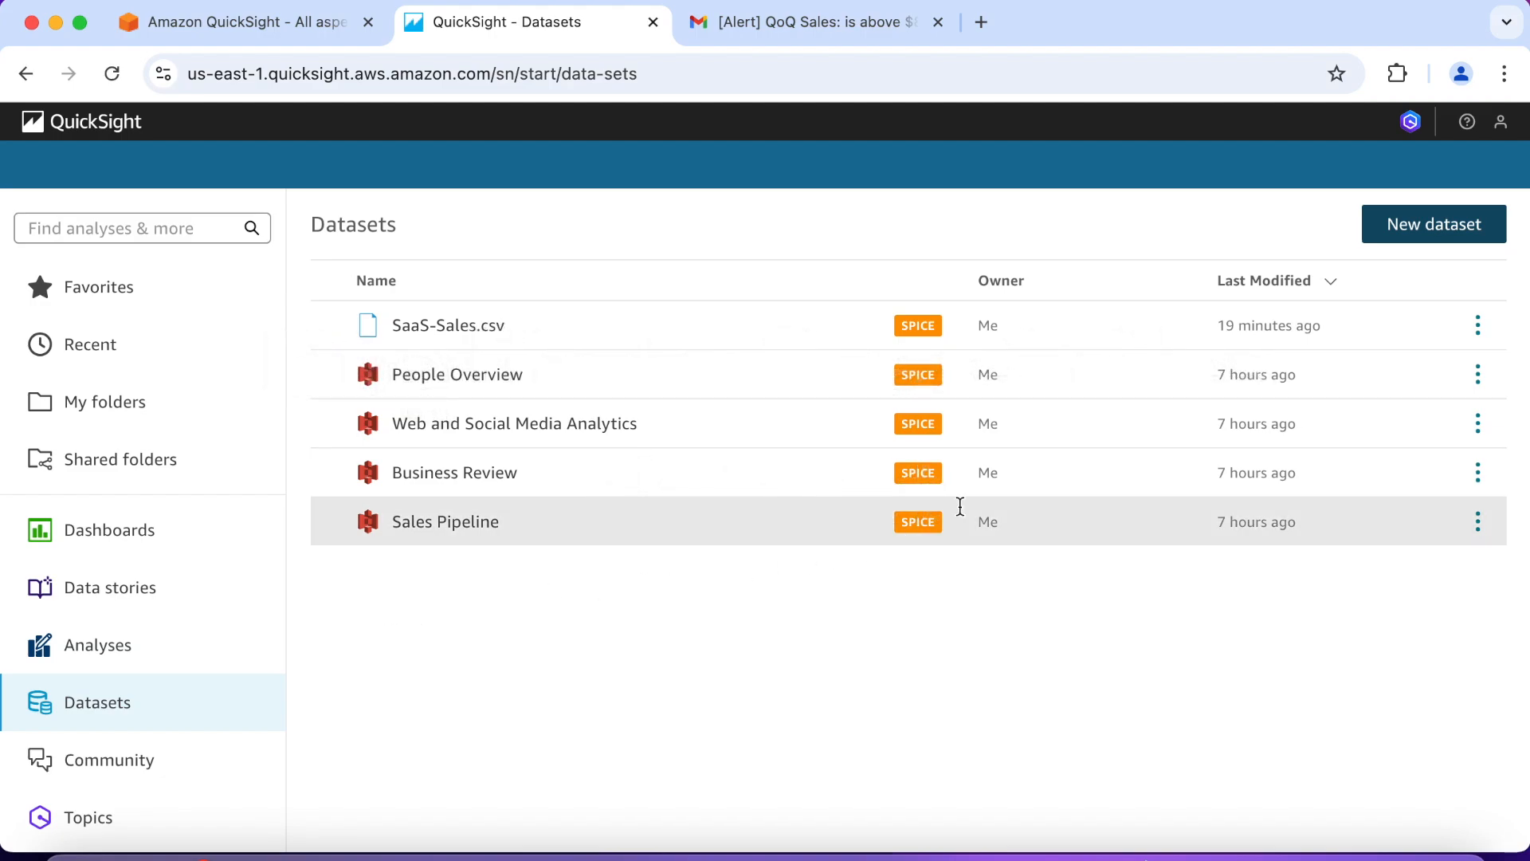
pyautogui.click(1479, 333)
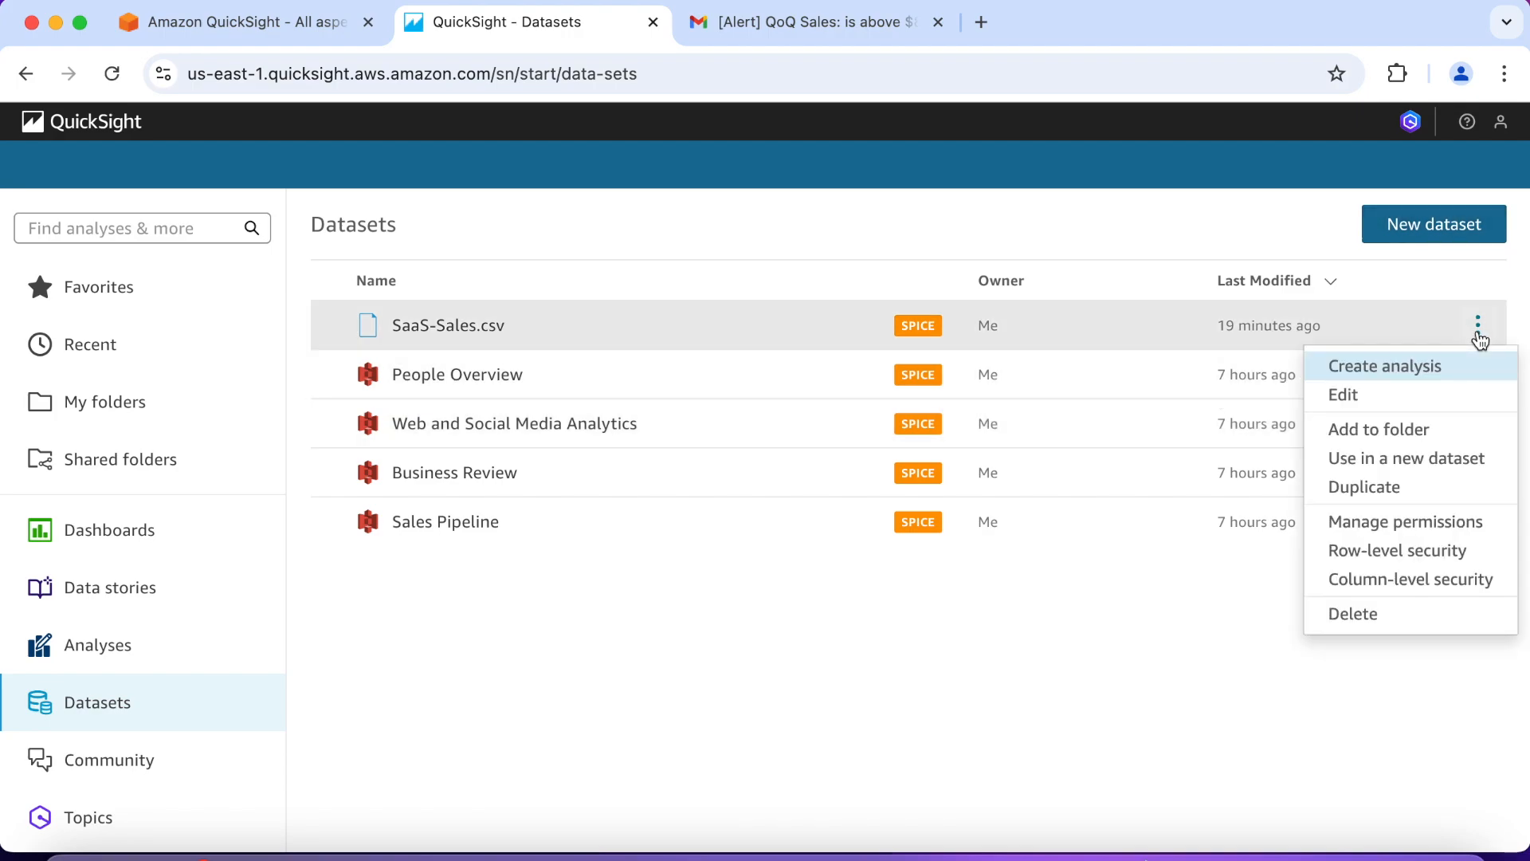
pyautogui.click(1415, 488)
pyautogui.click(702, 281)
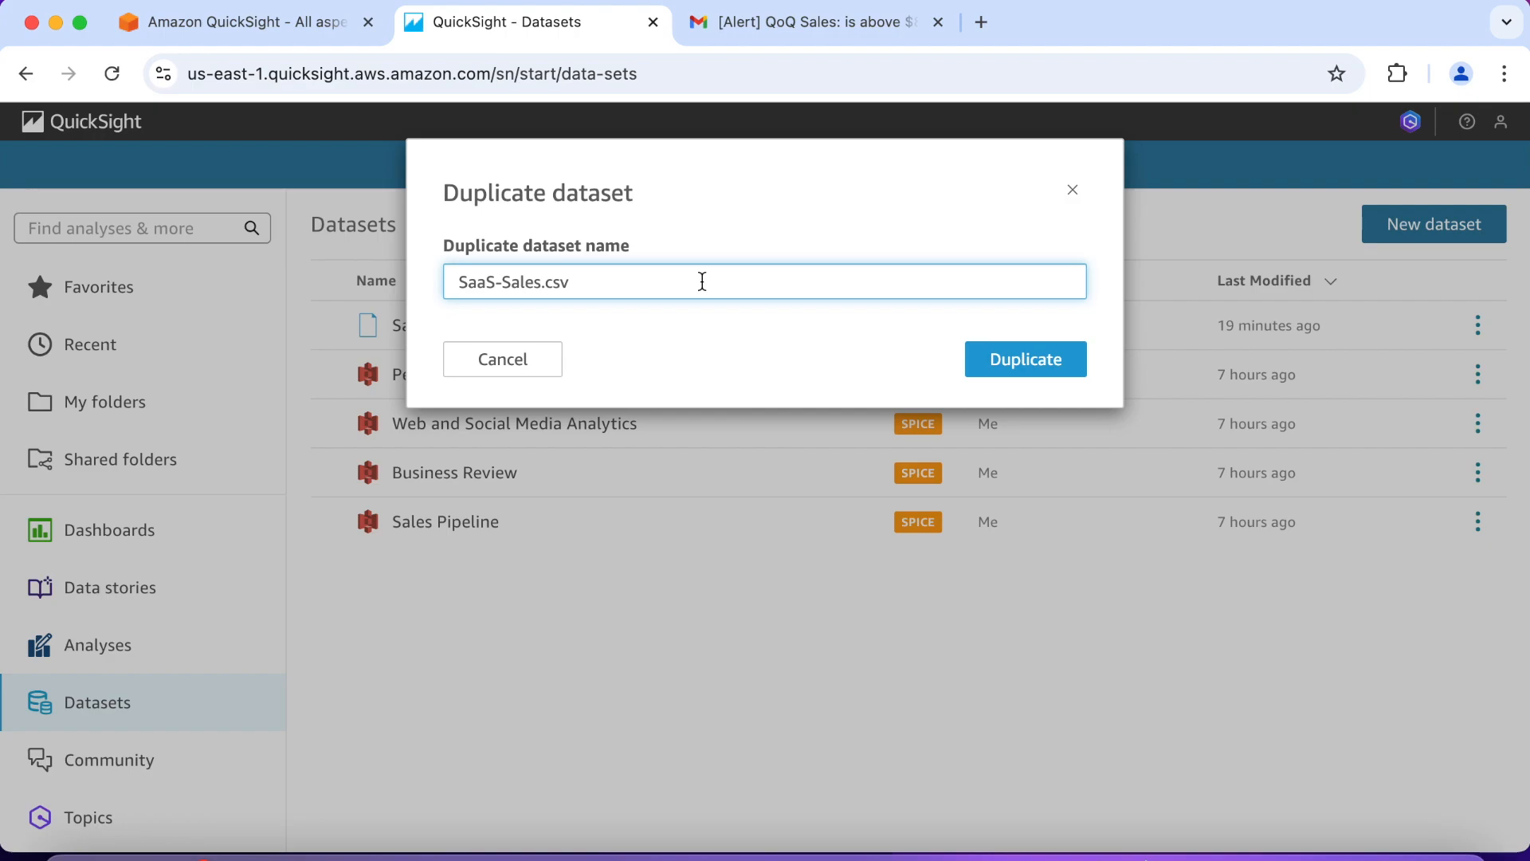
pyautogui.write('-Duplicate')
pyautogui.click(1019, 361)
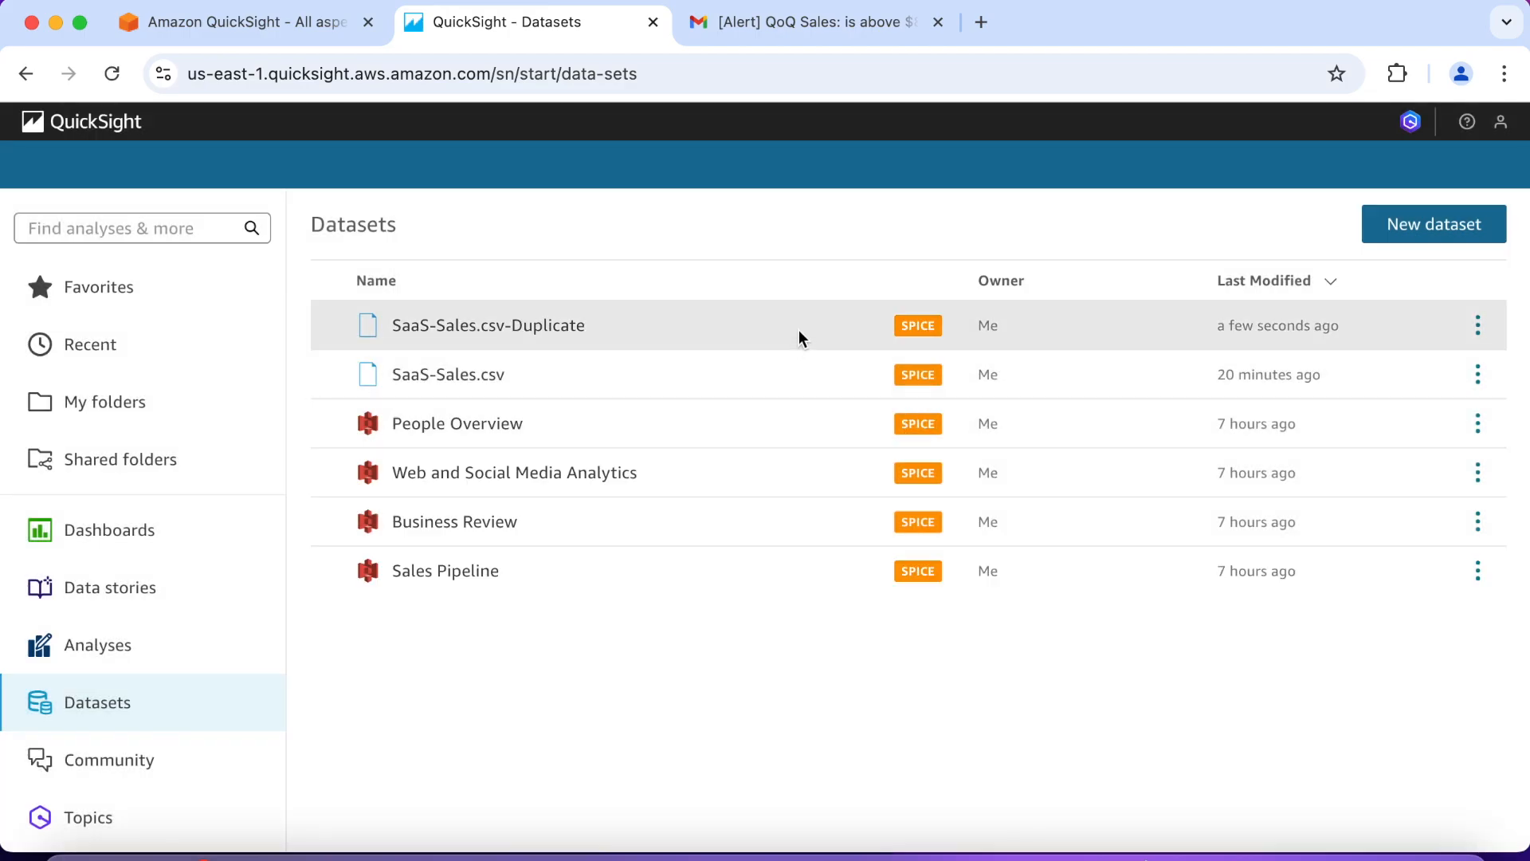
# Step: Open the SaaS-Sales.csv-Duplicate dataset for editing
pyautogui.click(1478, 327)
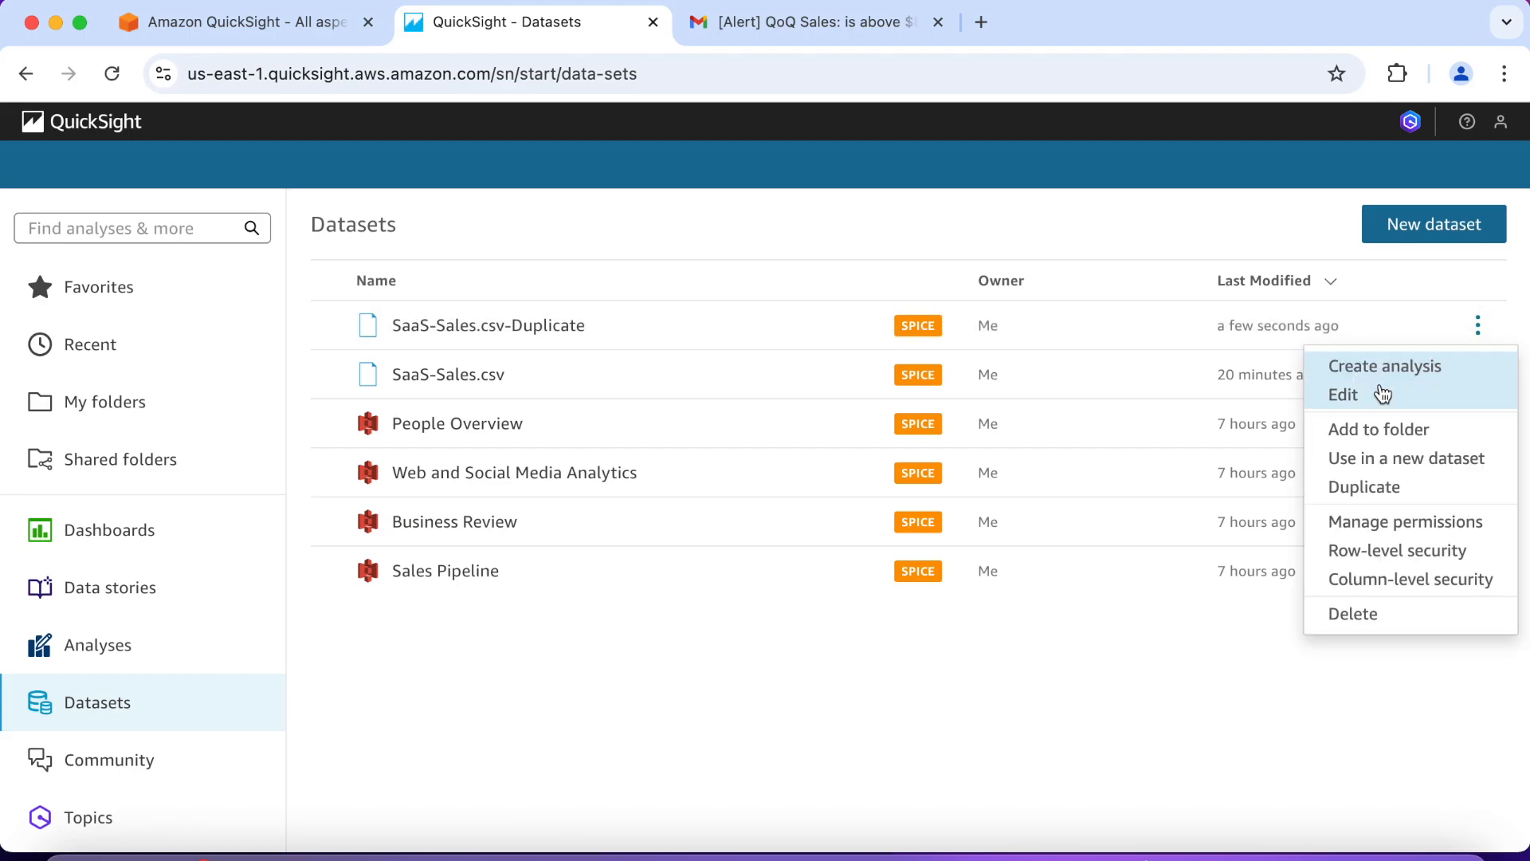
pyautogui.click(1379, 396)
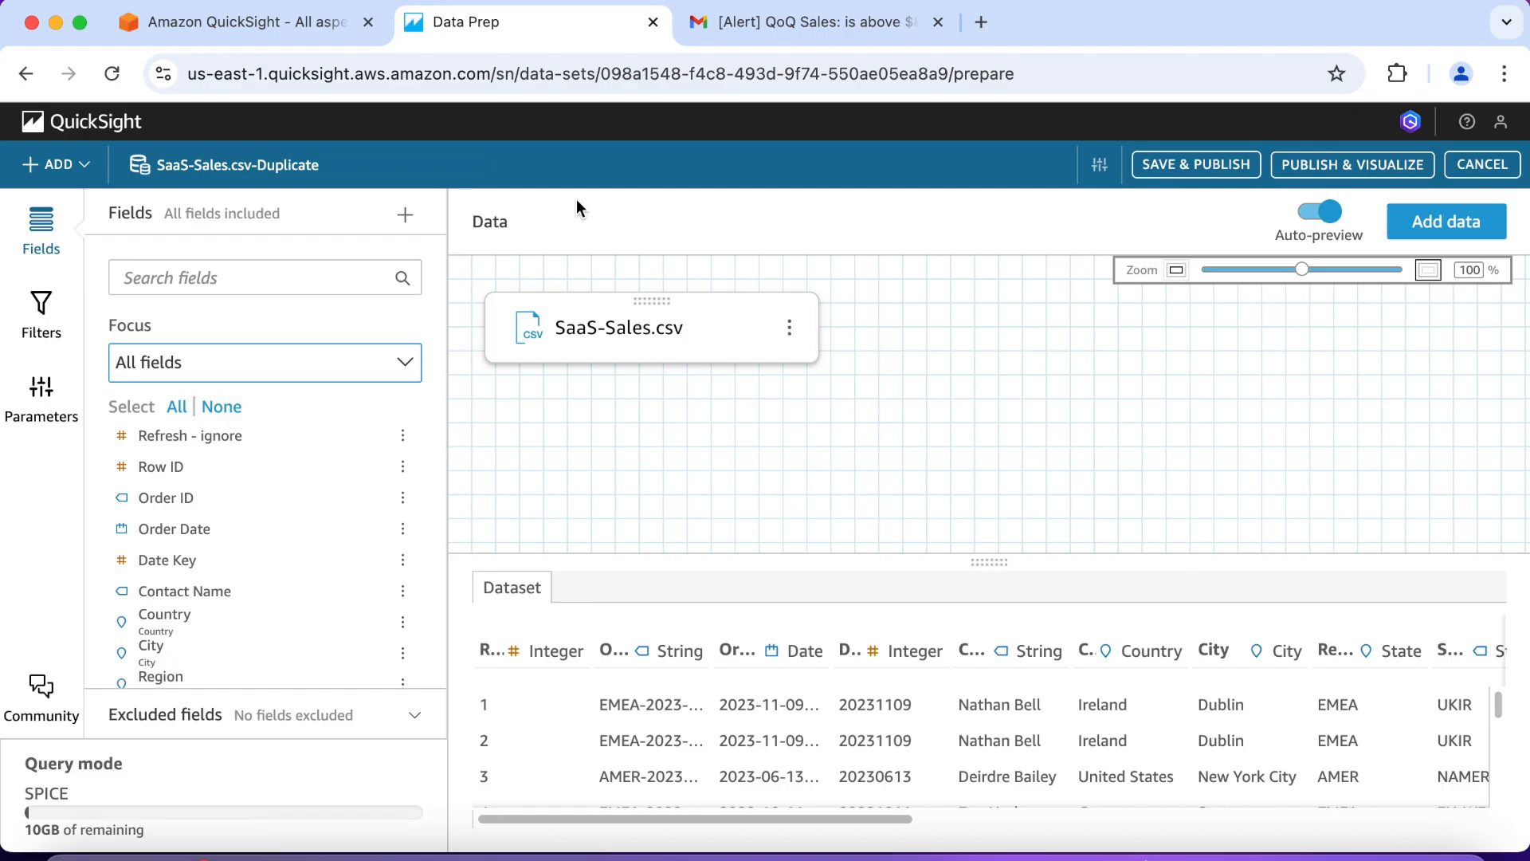
# Step: Review the duplicated dataset's publishing history, usage and properties, and close the information pane
pyautogui.click(1100, 167)
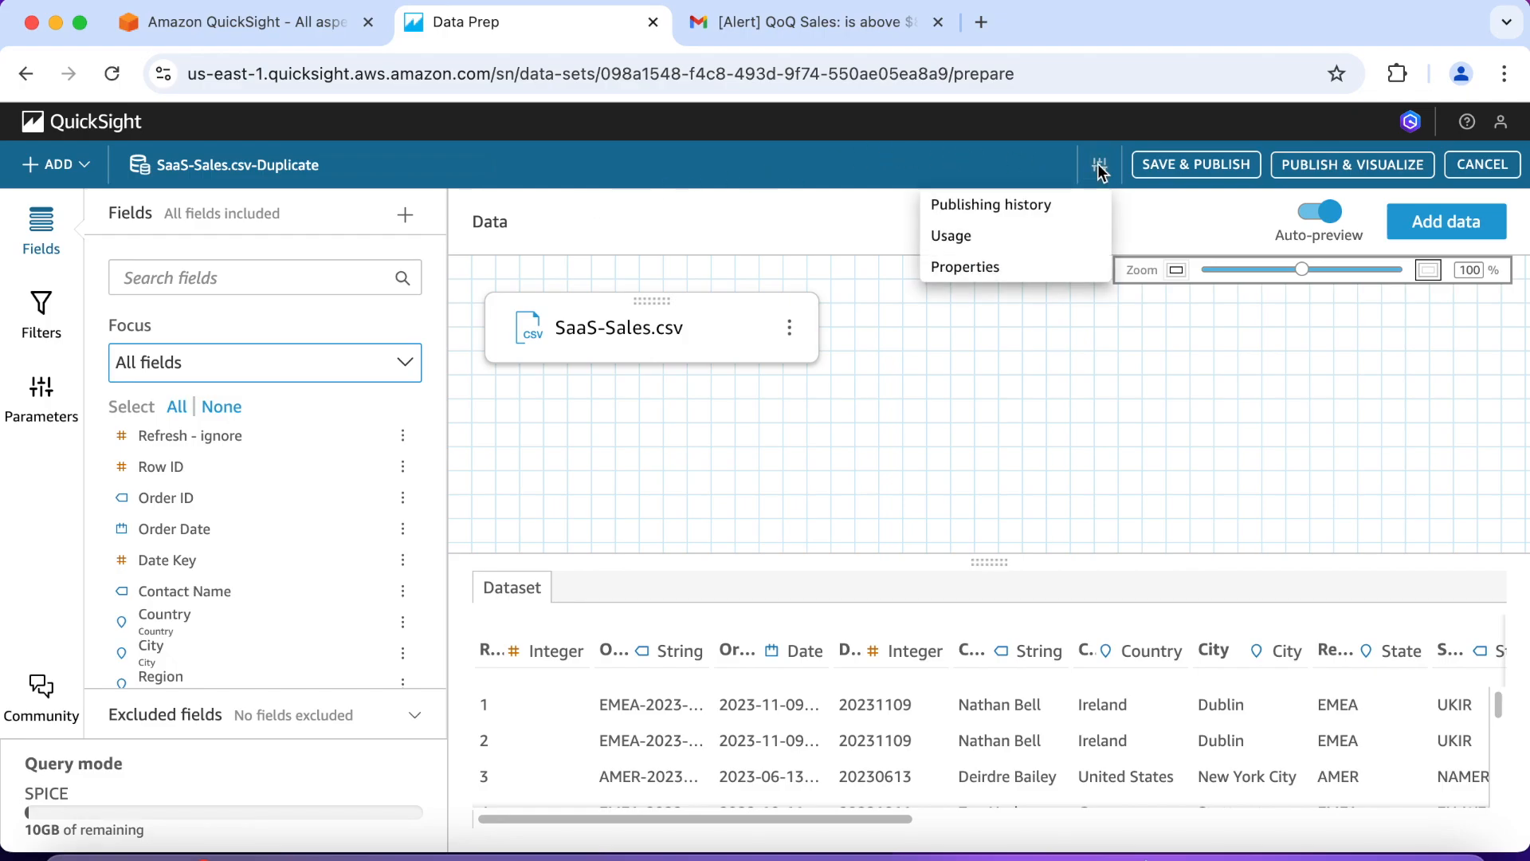
pyautogui.click(1059, 205)
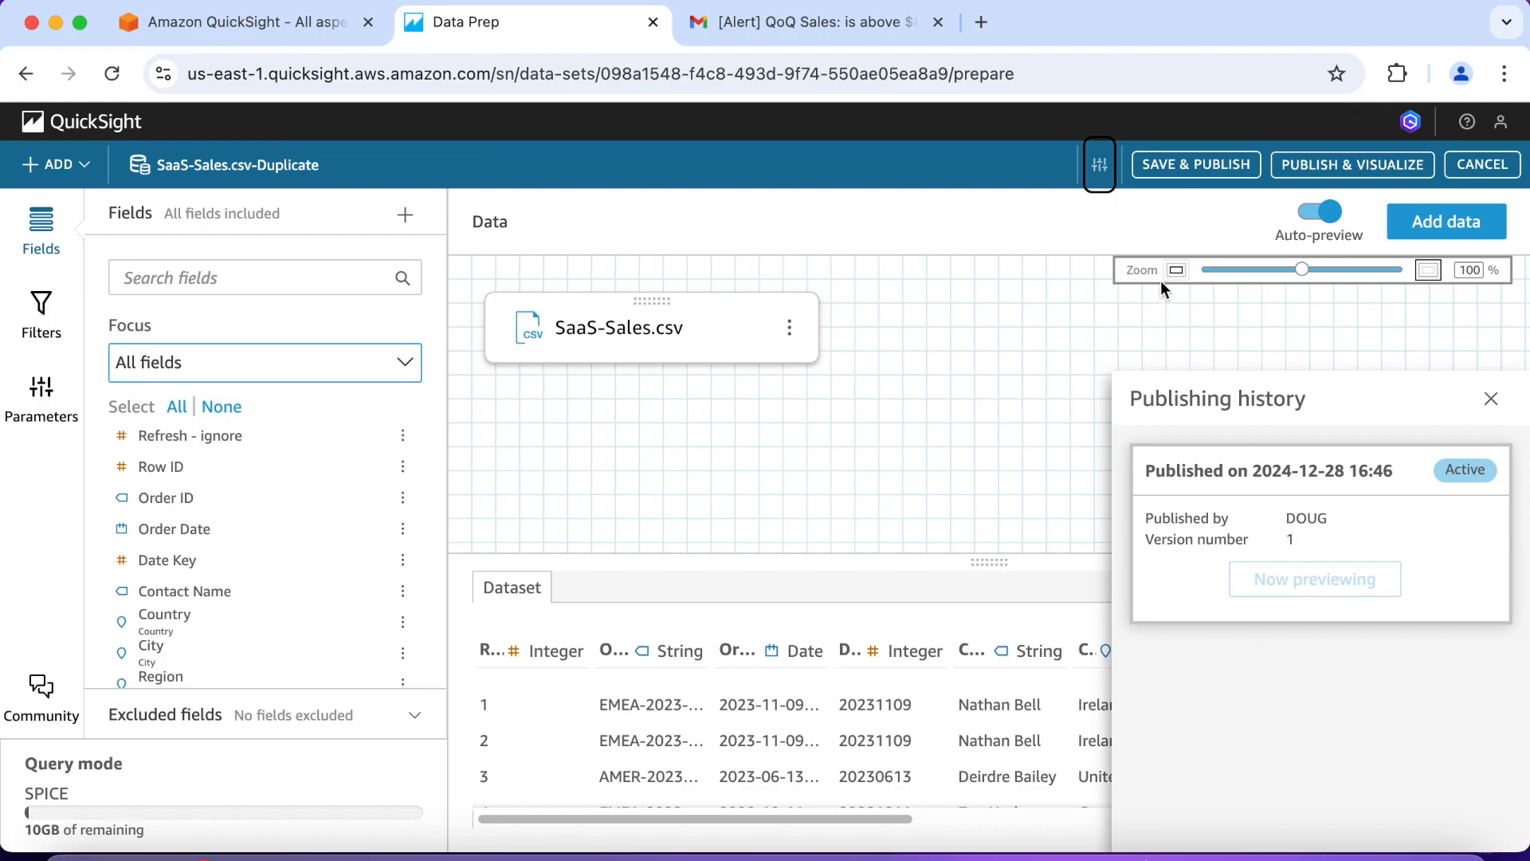
pyautogui.click(1097, 165)
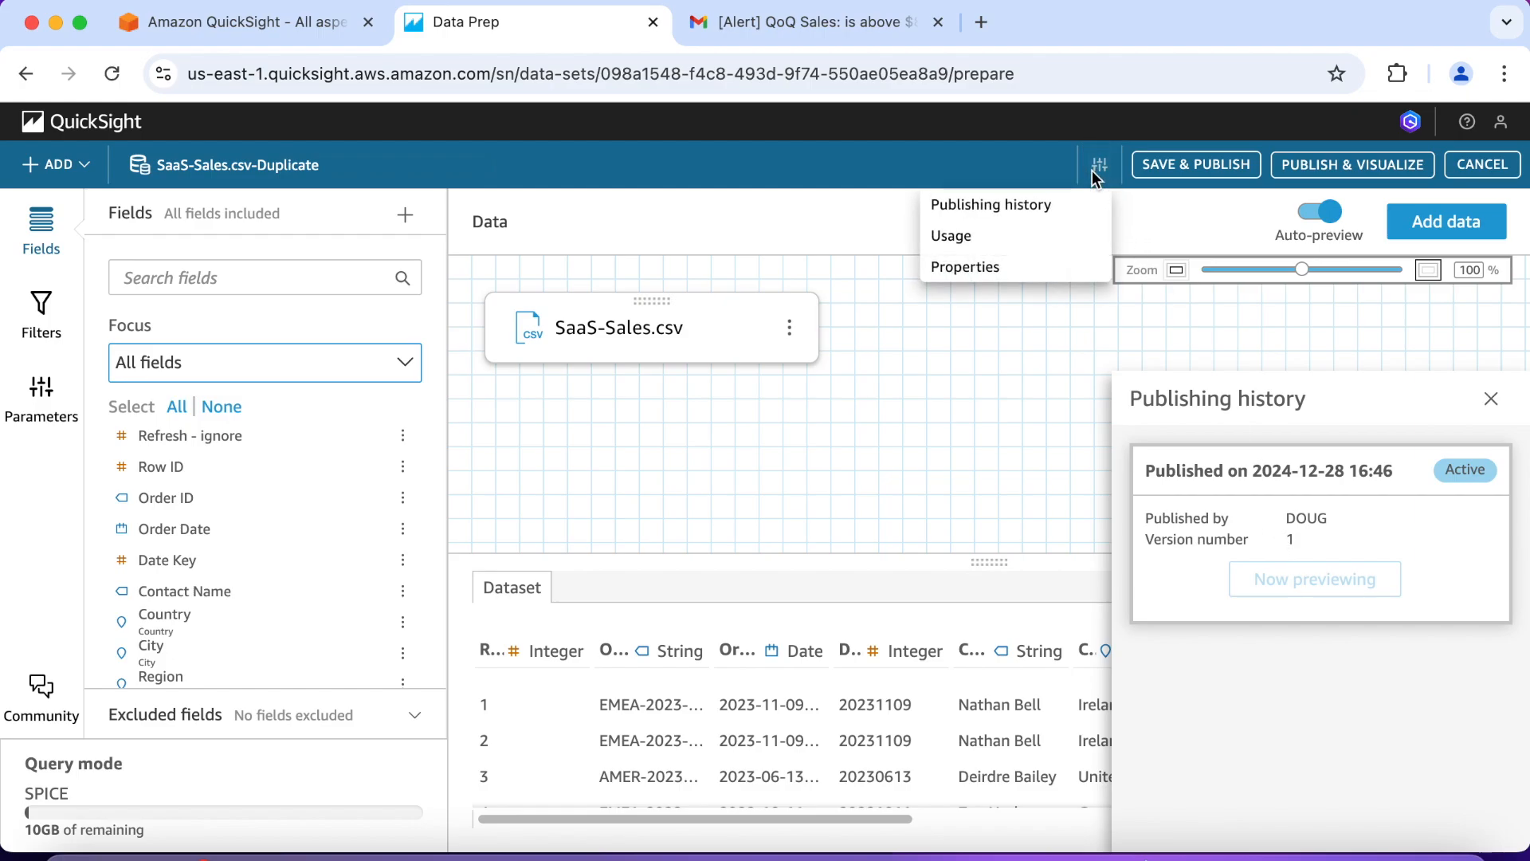
pyautogui.click(1032, 237)
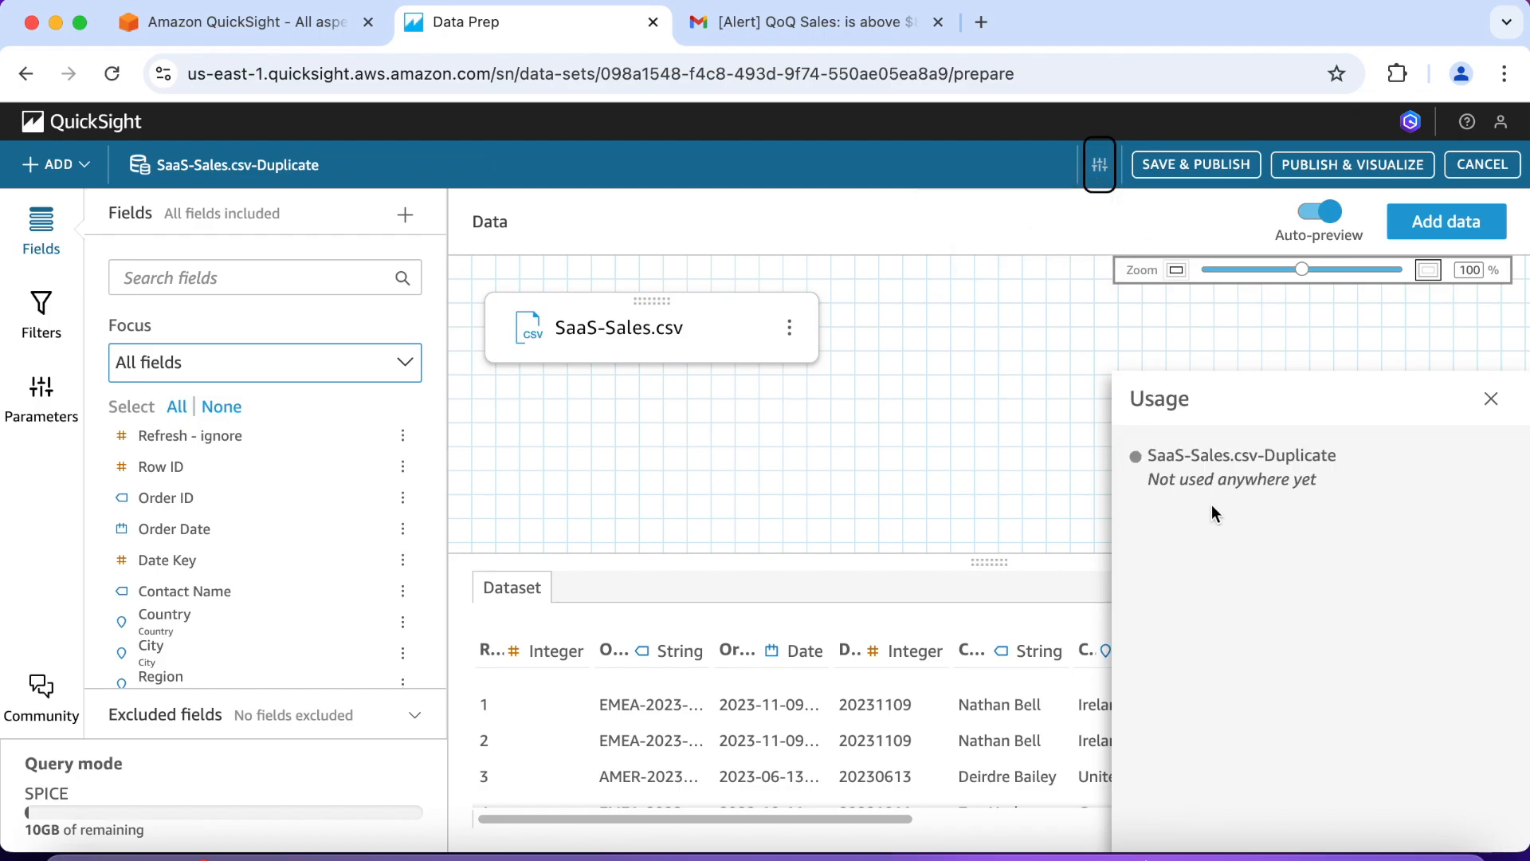
pyautogui.click(1100, 169)
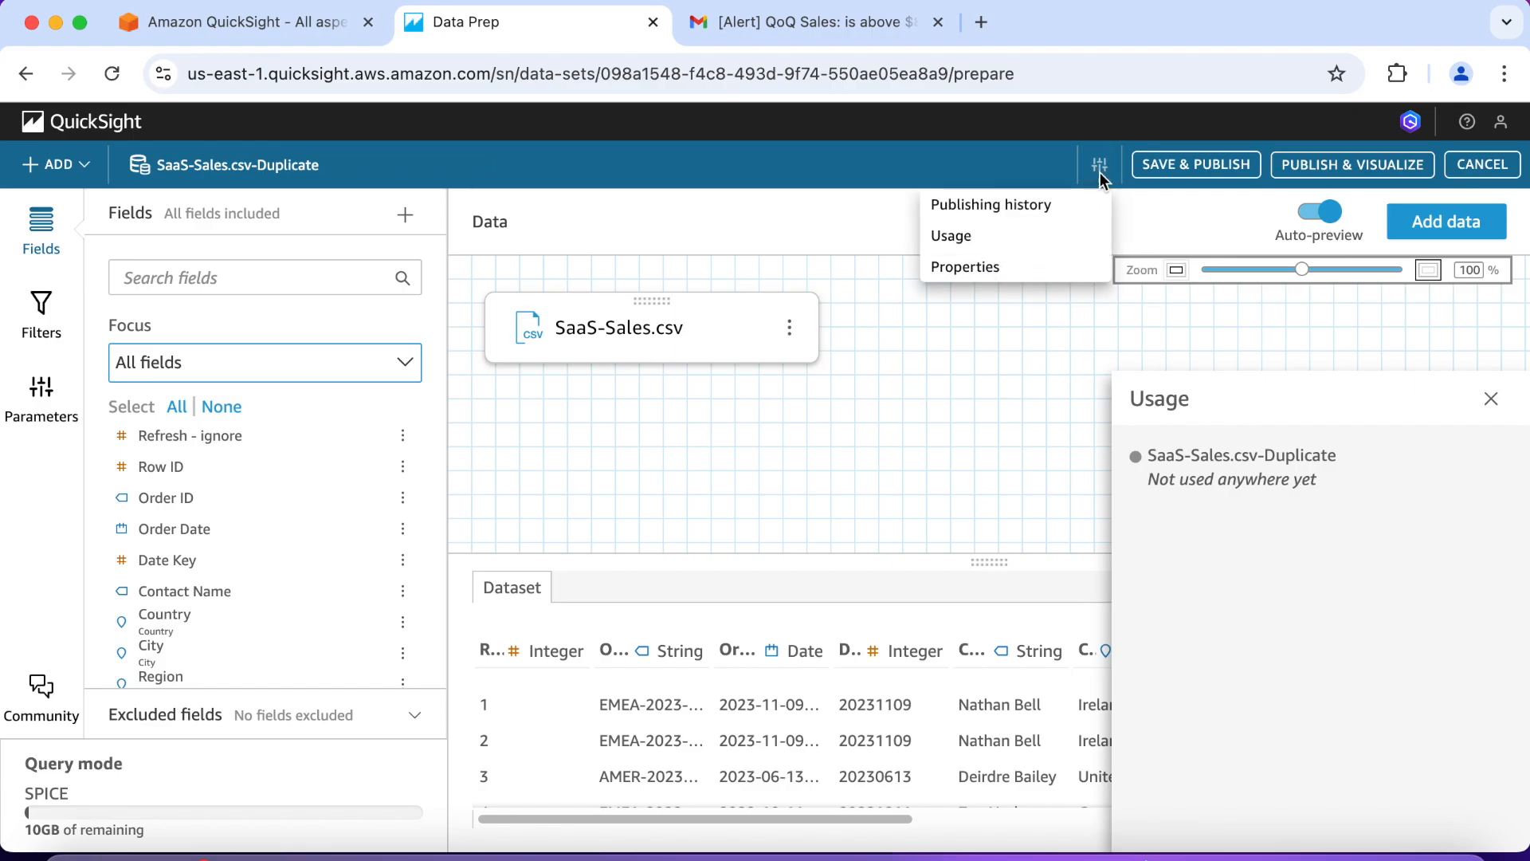
pyautogui.click(1043, 263)
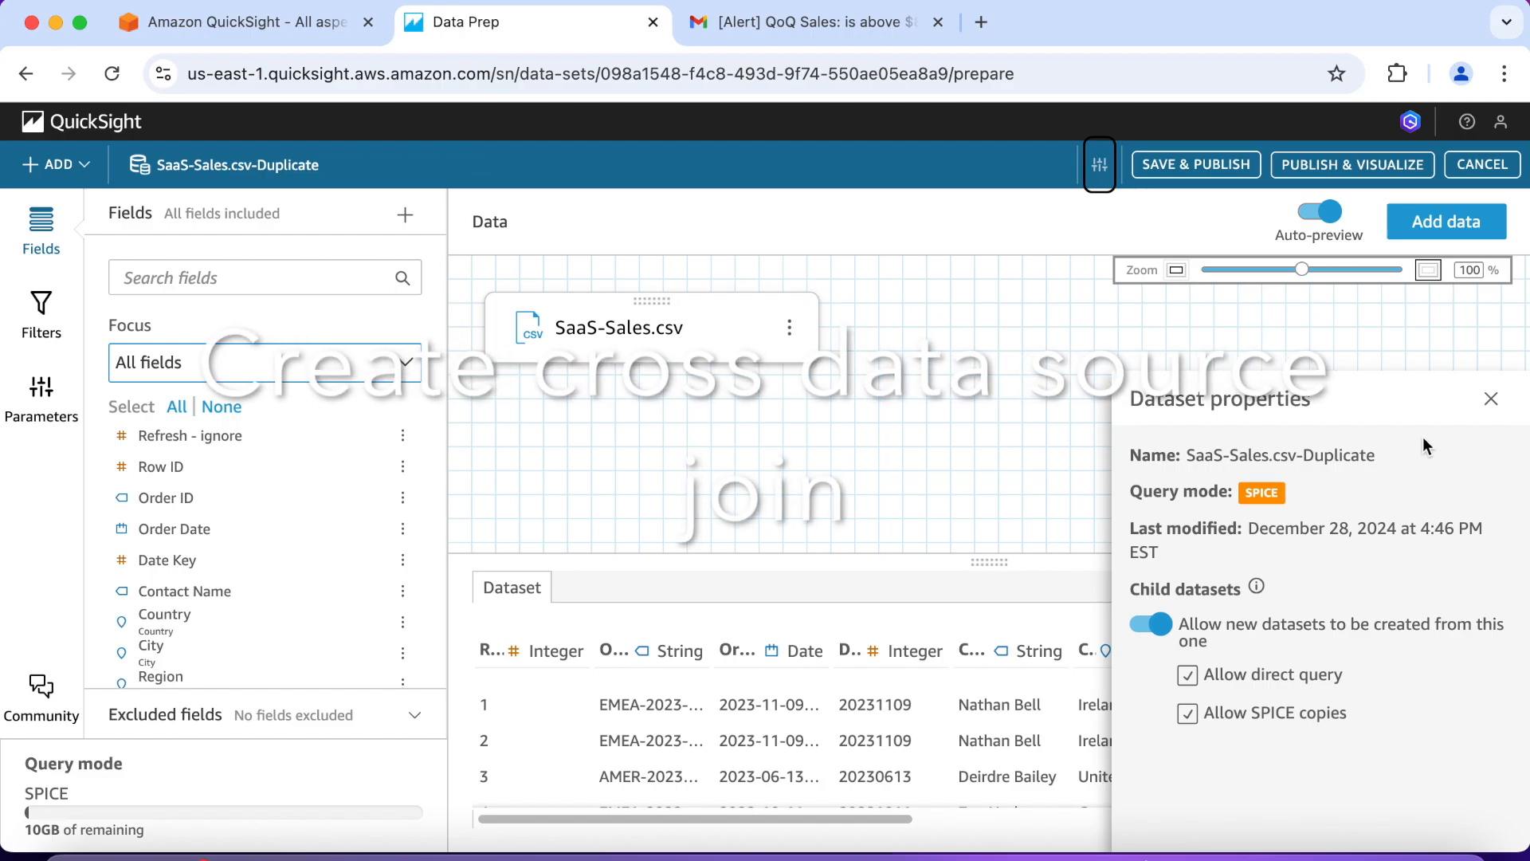
pyautogui.click(1490, 399)
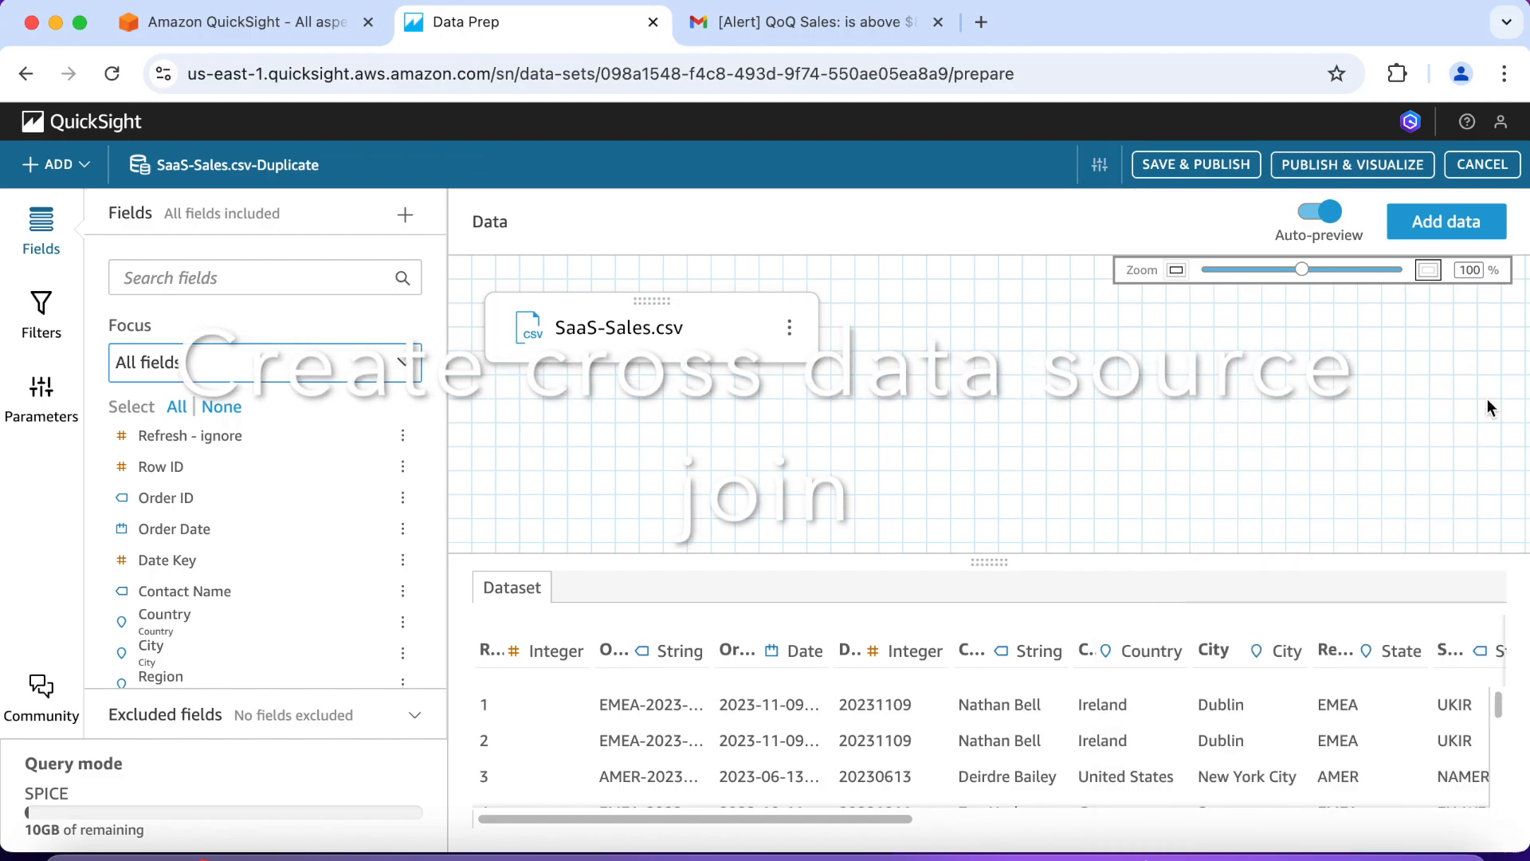
# Step: Add the Fiscal Calendar Source table to the dataset from the Fiscal Calendar Source data source
pyautogui.click(1444, 227)
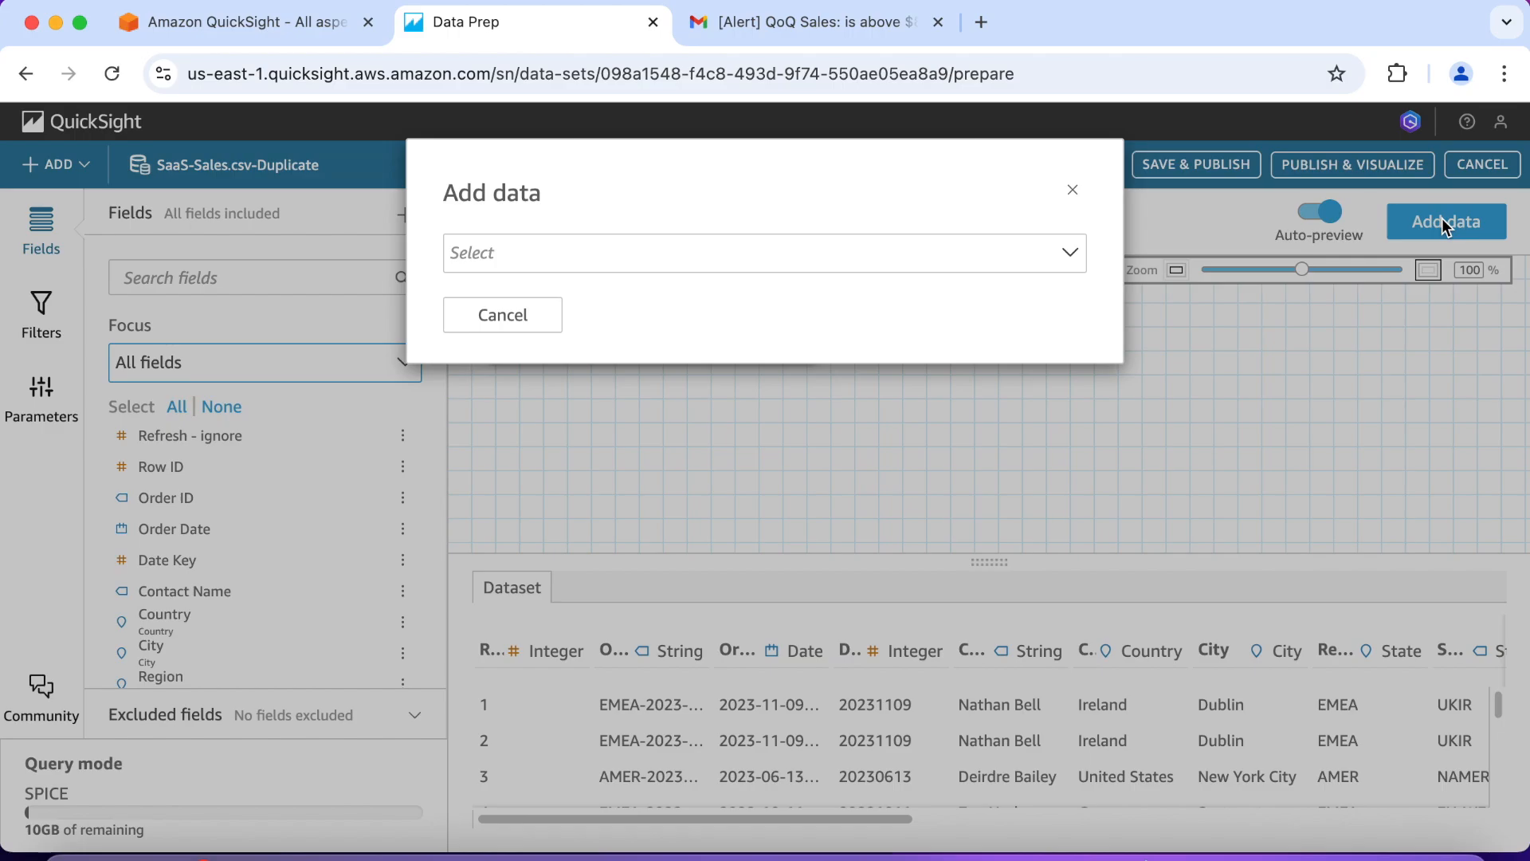
pyautogui.click(1070, 254)
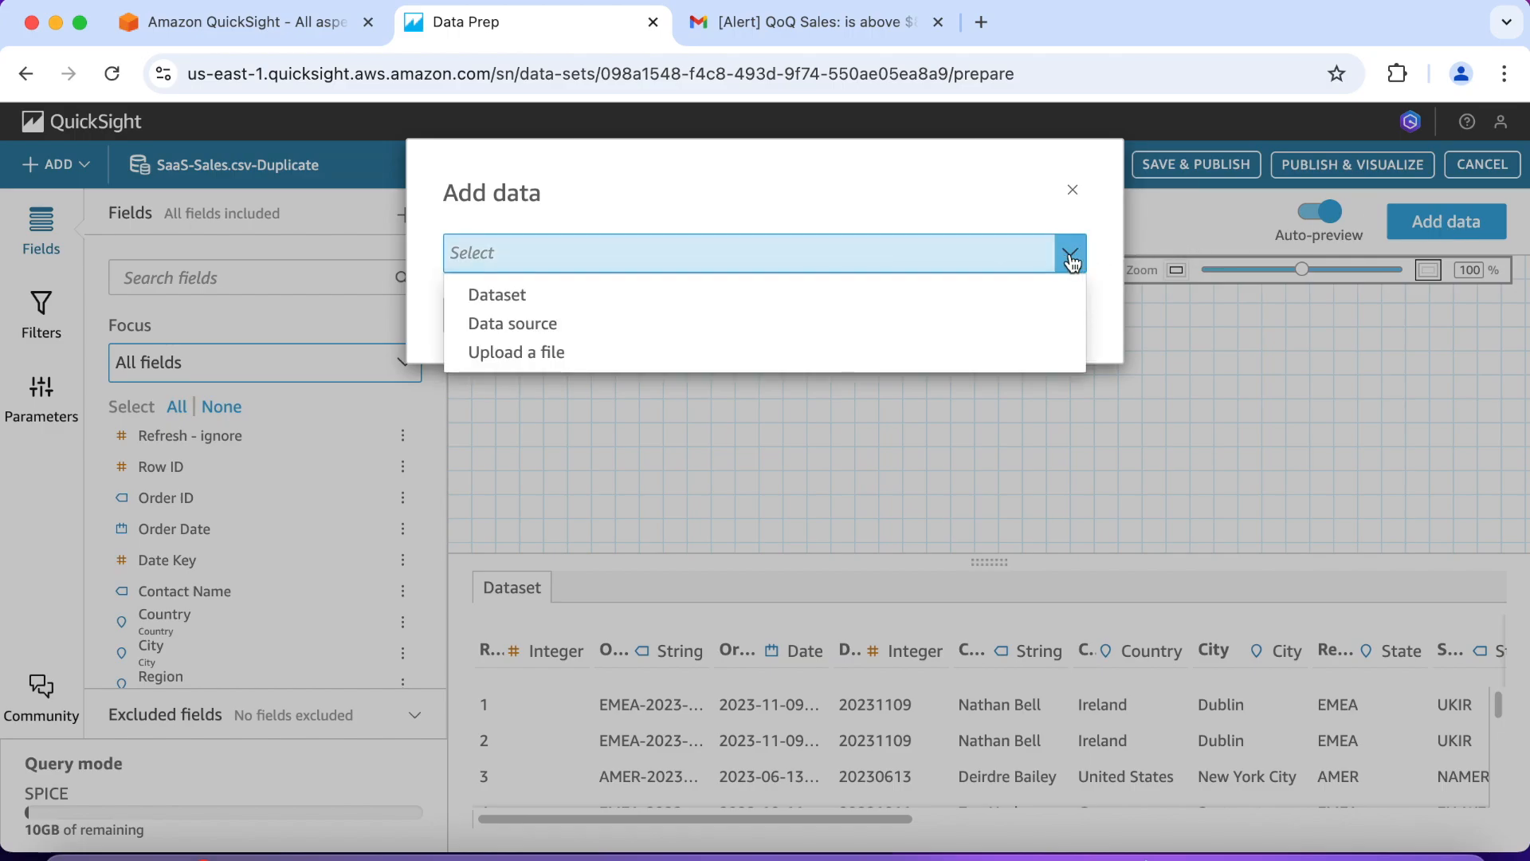
pyautogui.click(781, 328)
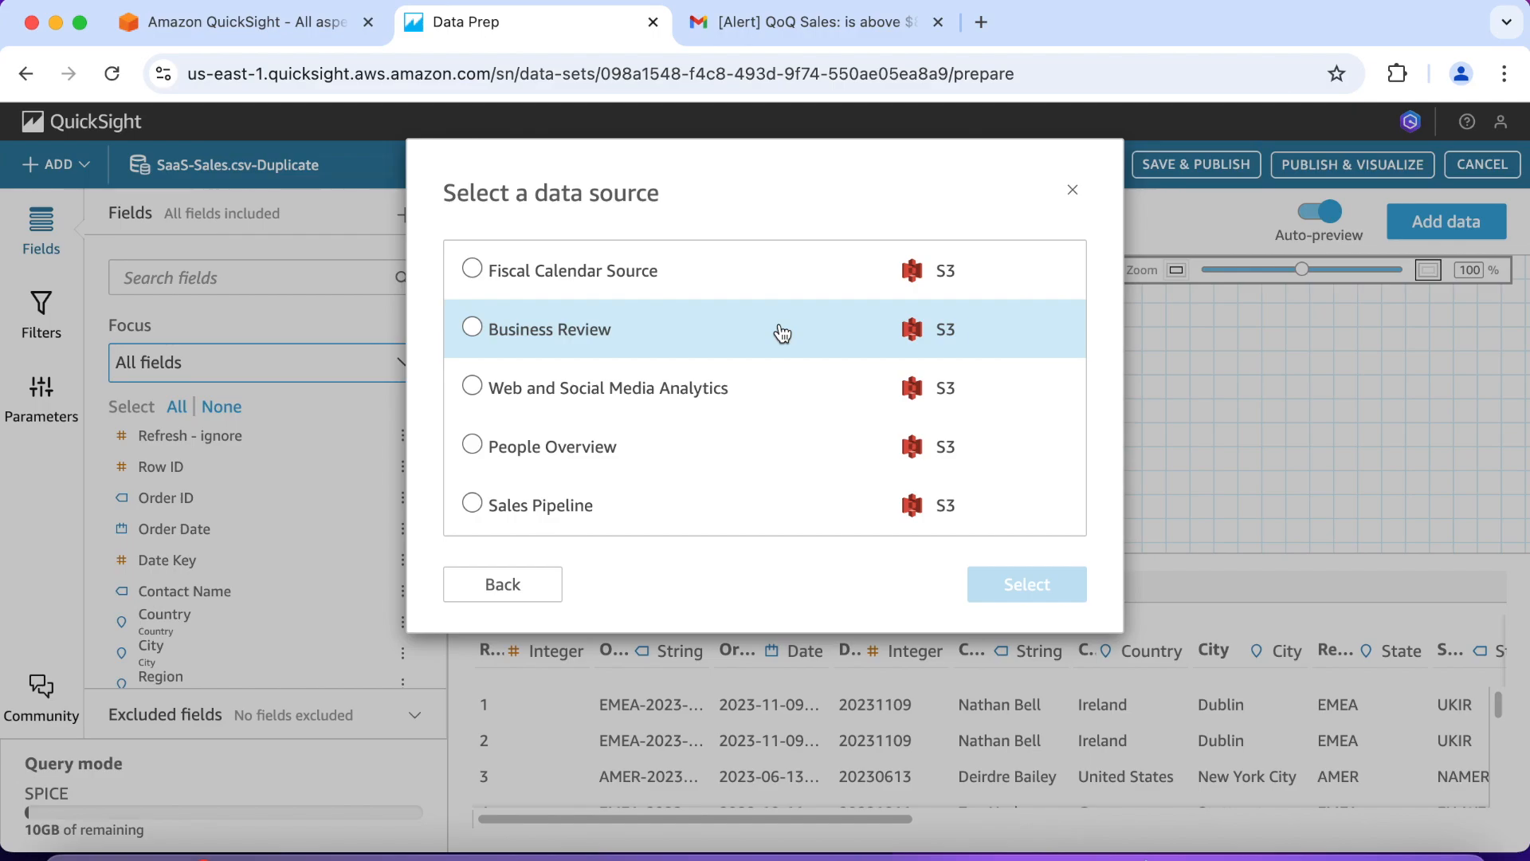
pyautogui.click(532, 279)
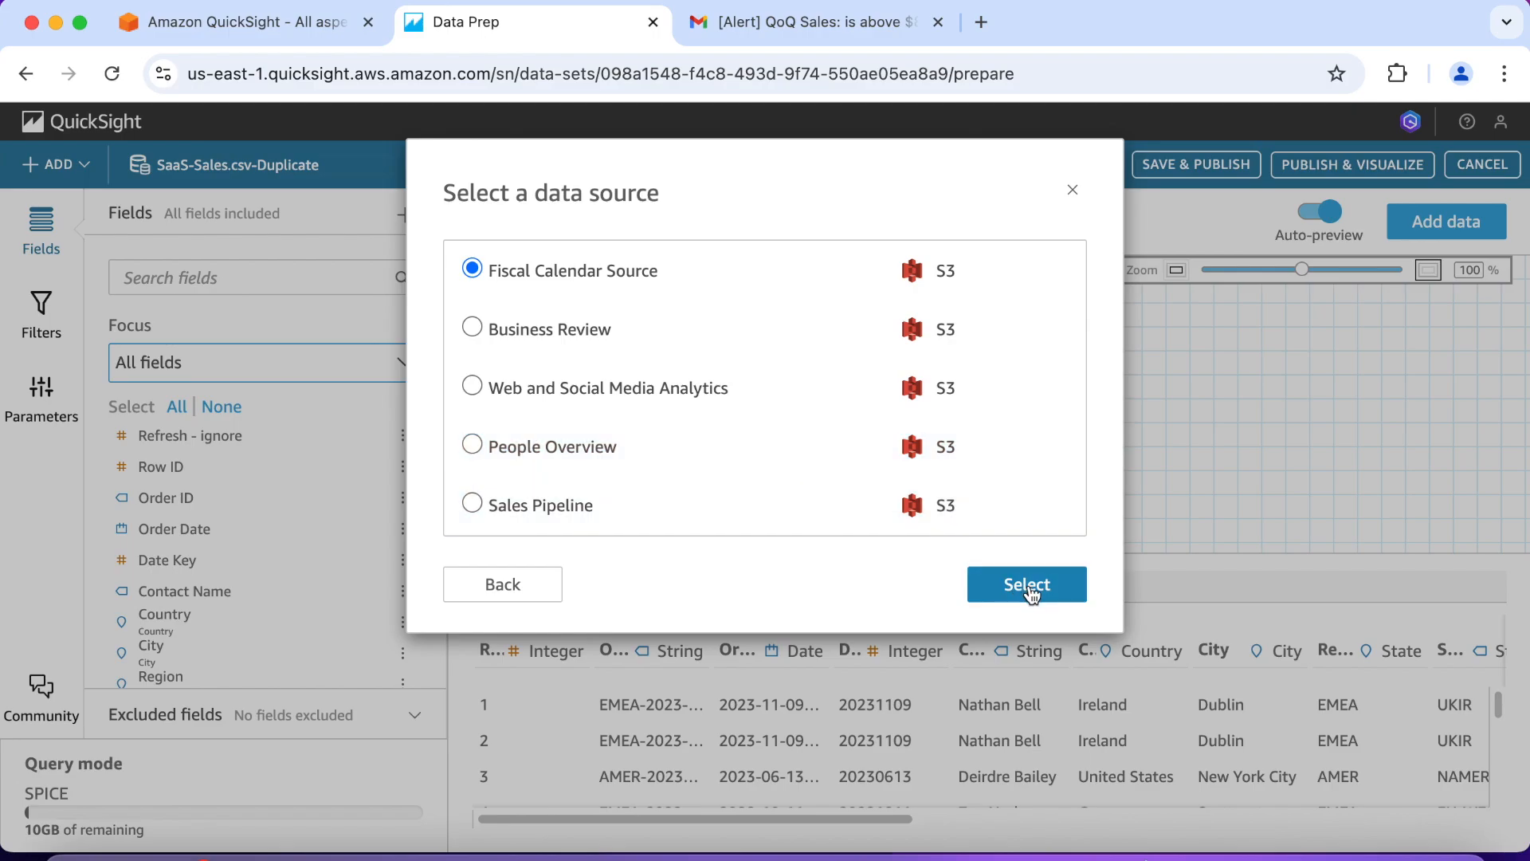
pyautogui.click(1030, 585)
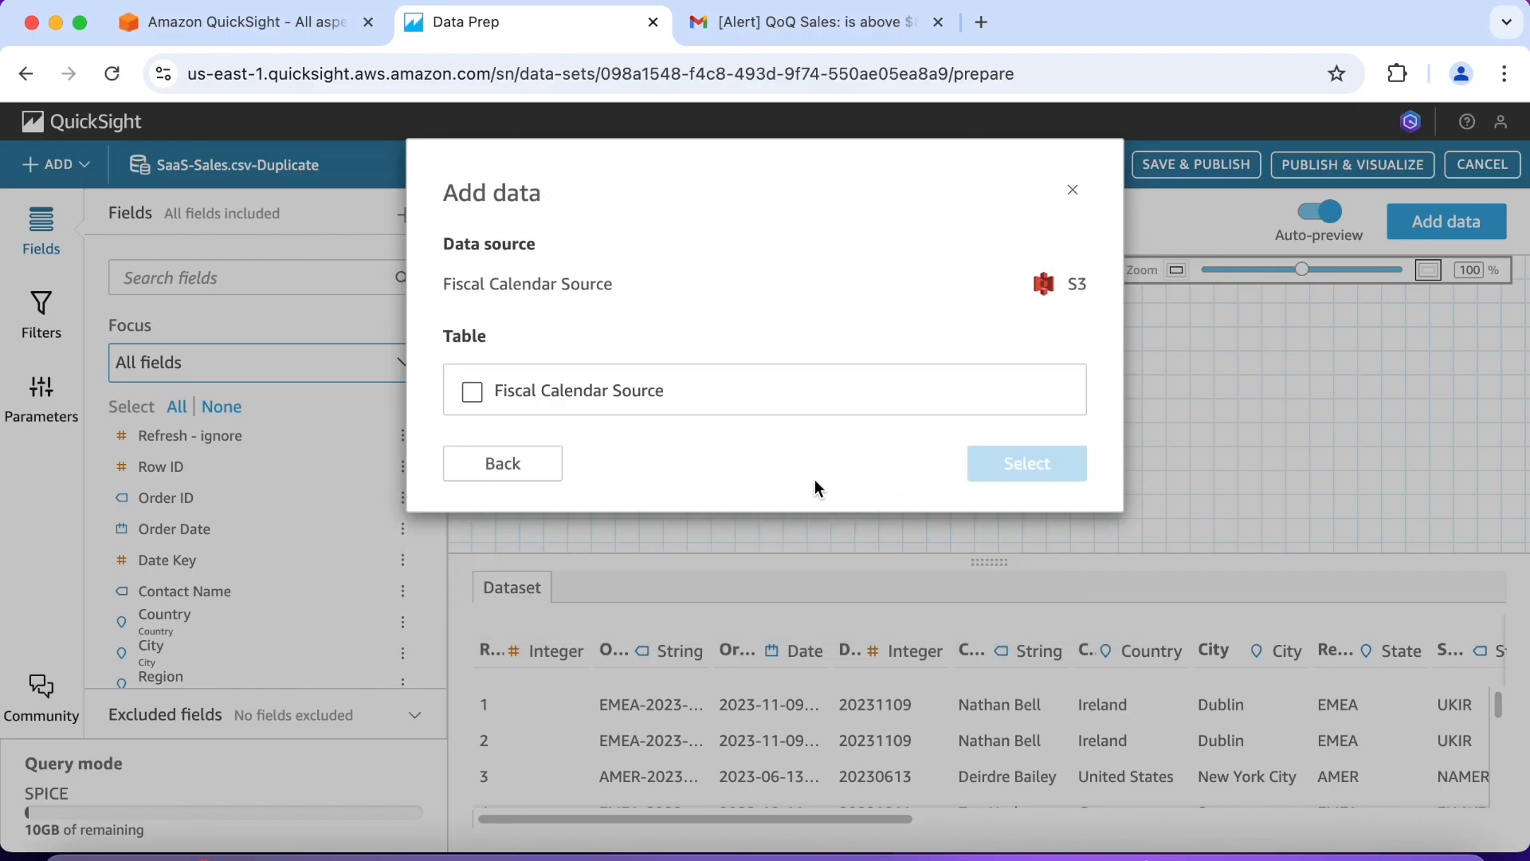
pyautogui.click(549, 392)
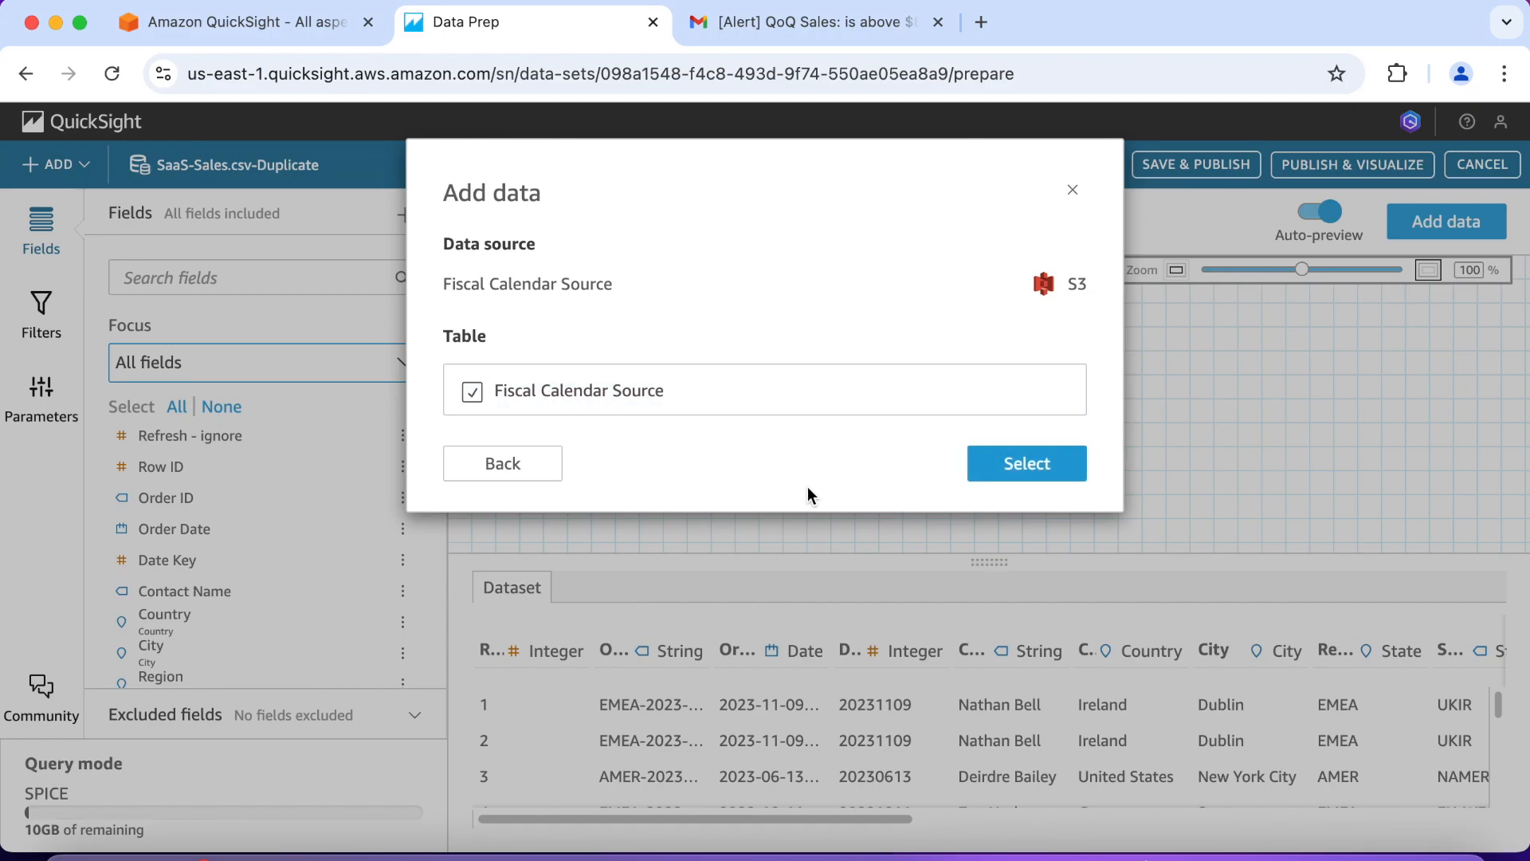
pyautogui.click(1012, 467)
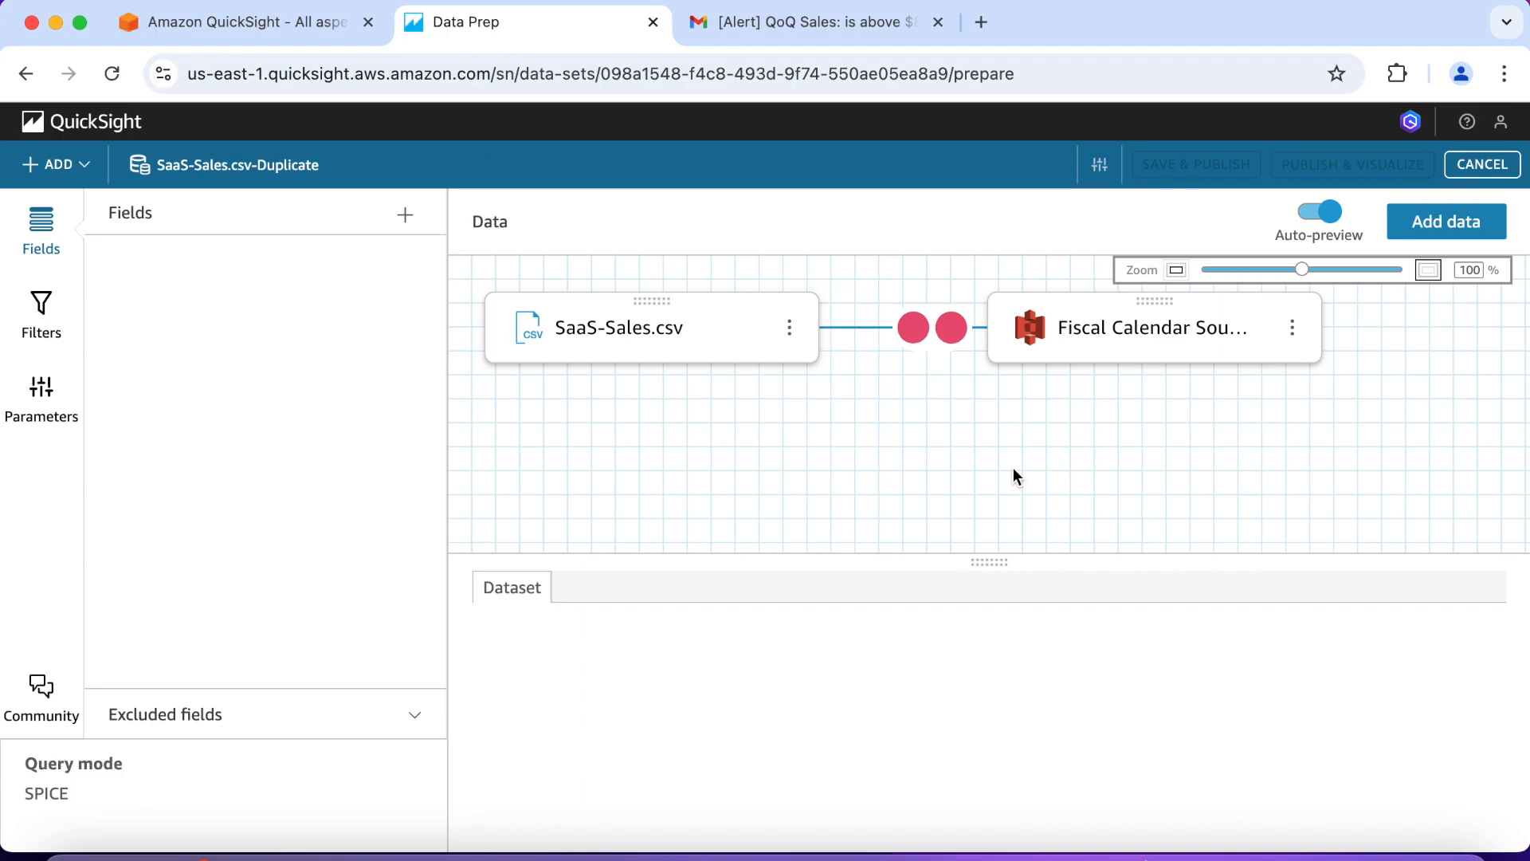
# Step: Configure and apply a left join between SaaS-Sales.csv and Fiscal Calendar Source, matching Date Key to Date Key
pyautogui.click(934, 333)
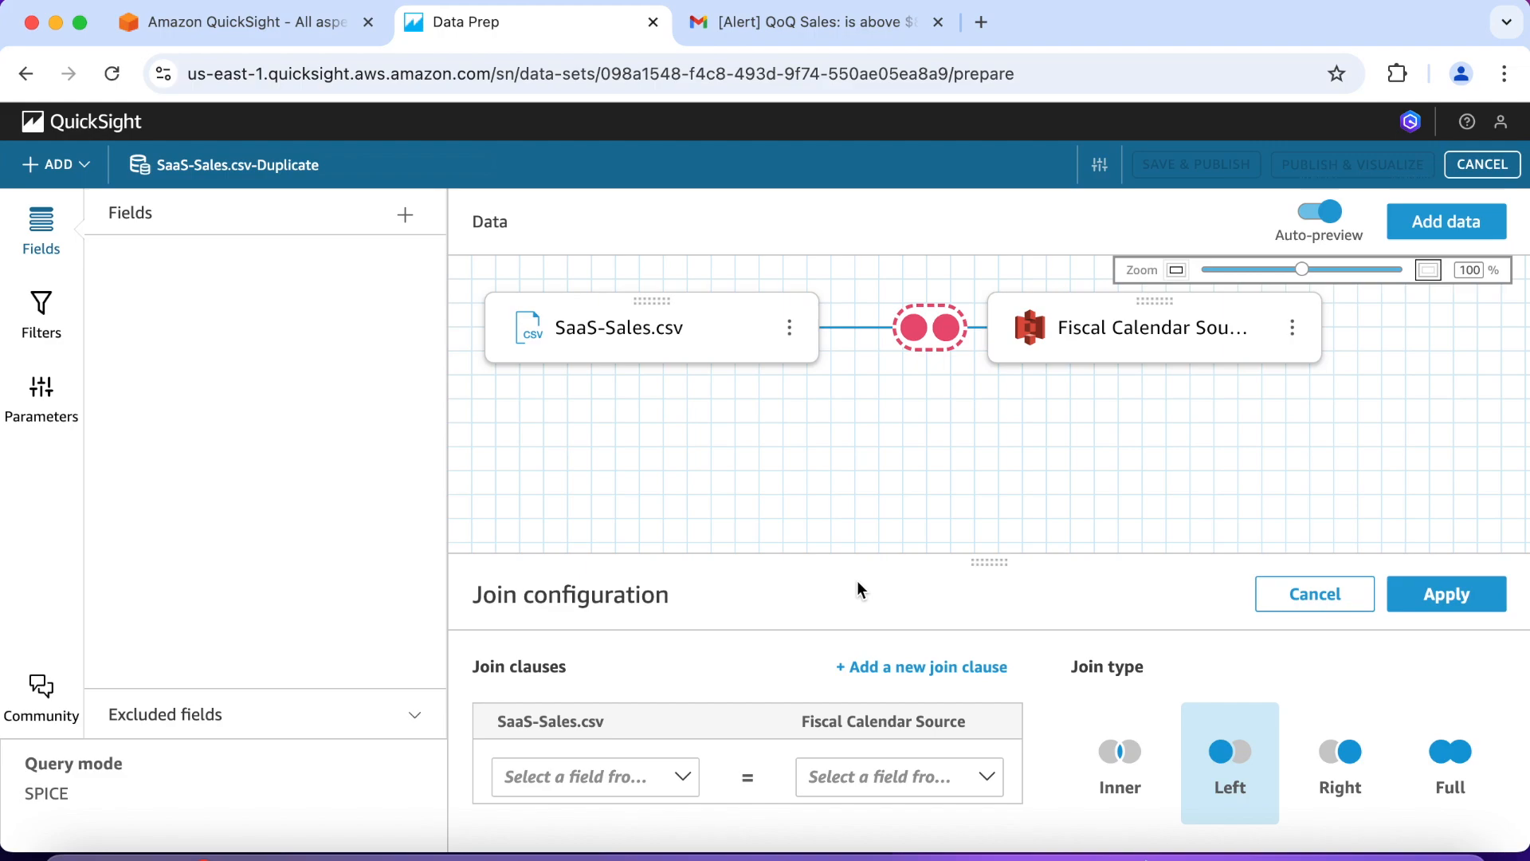
pyautogui.click(681, 779)
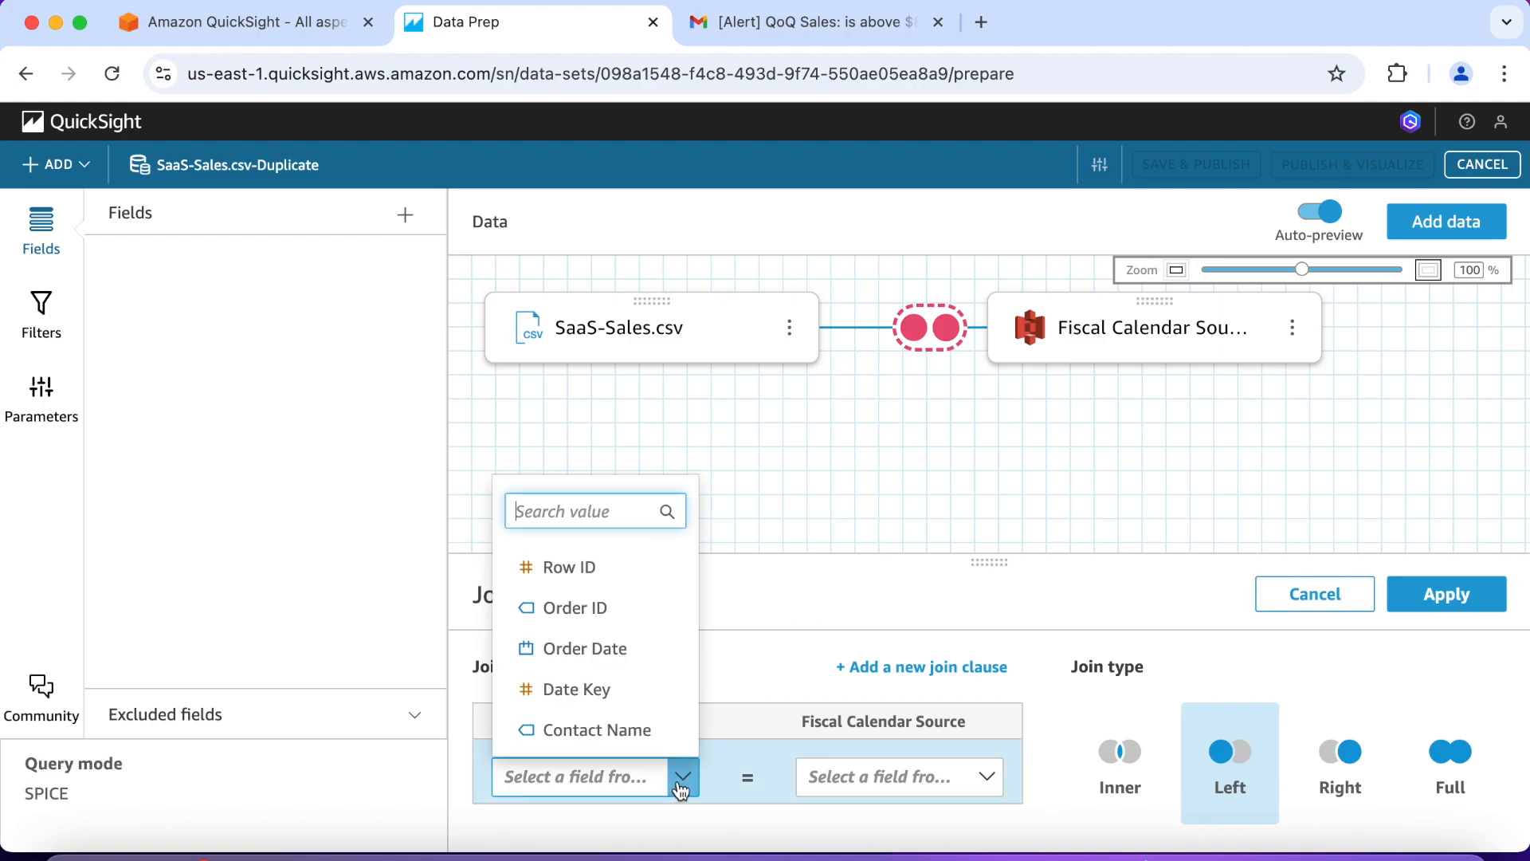
pyautogui.click(641, 692)
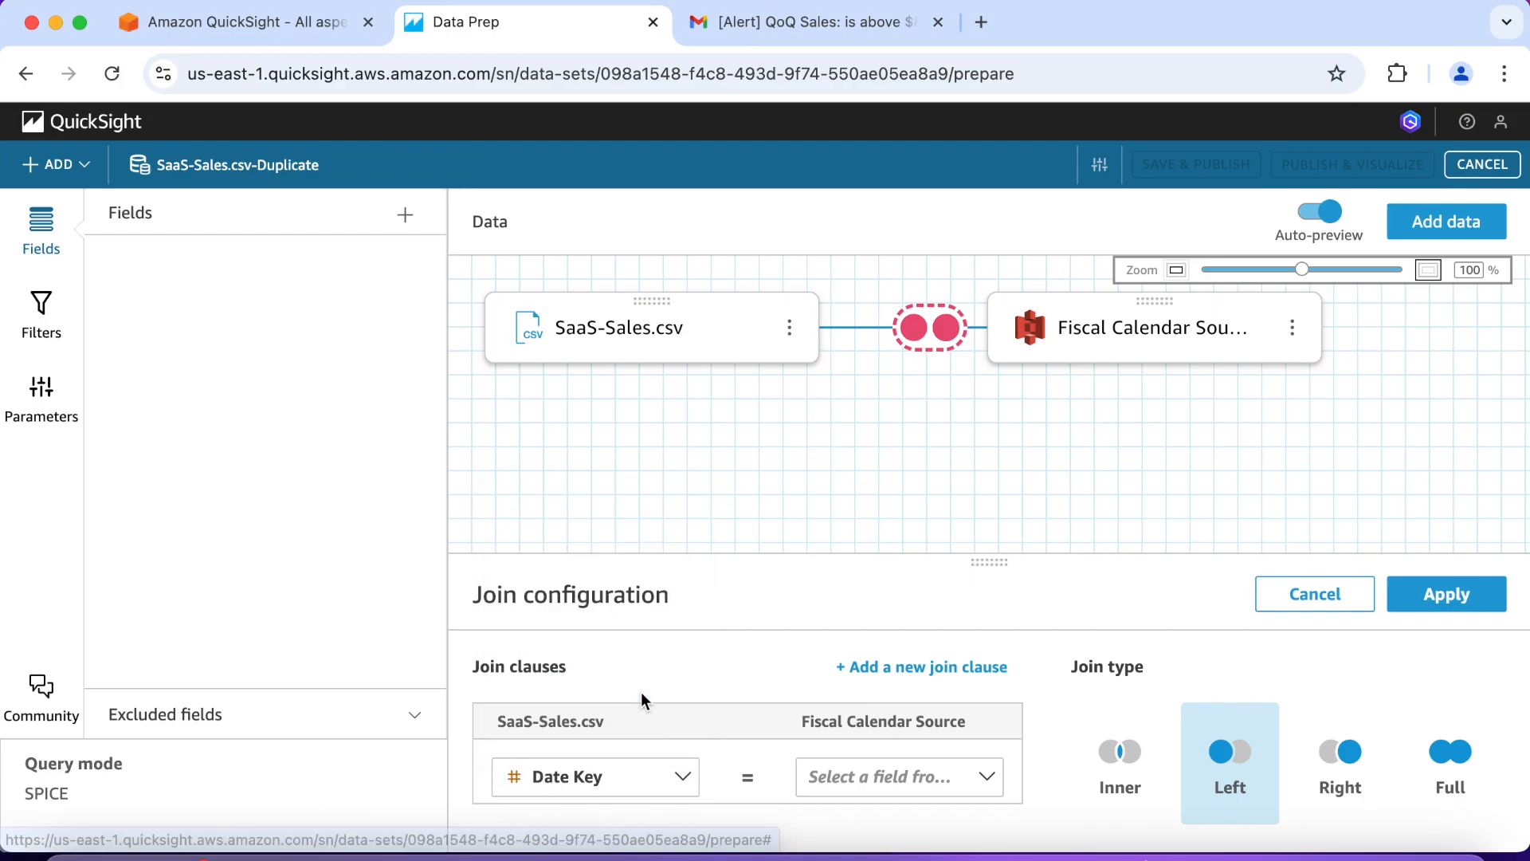
pyautogui.click(988, 777)
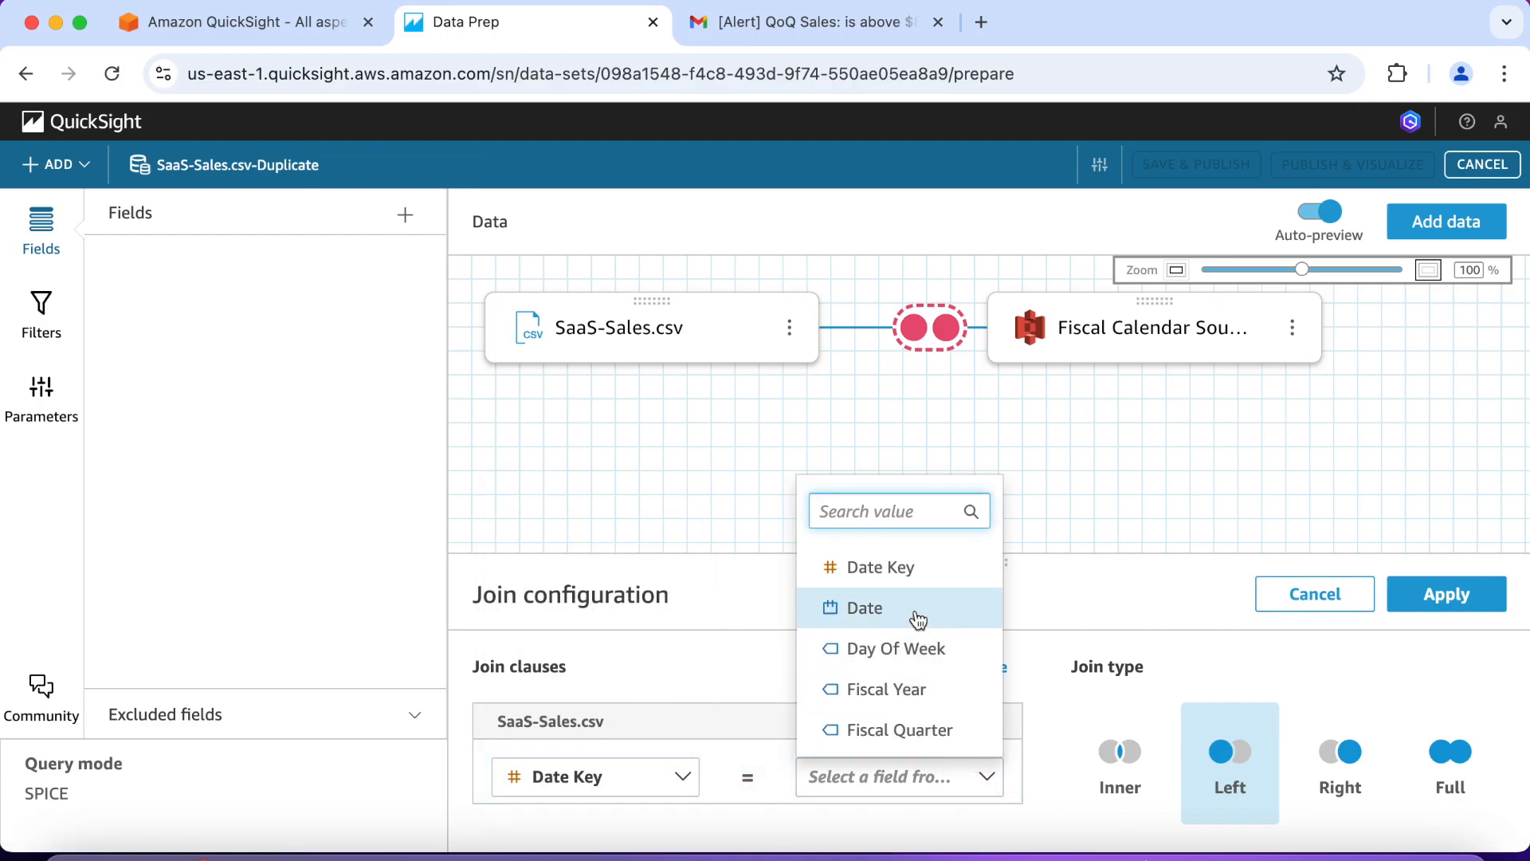
pyautogui.click(912, 569)
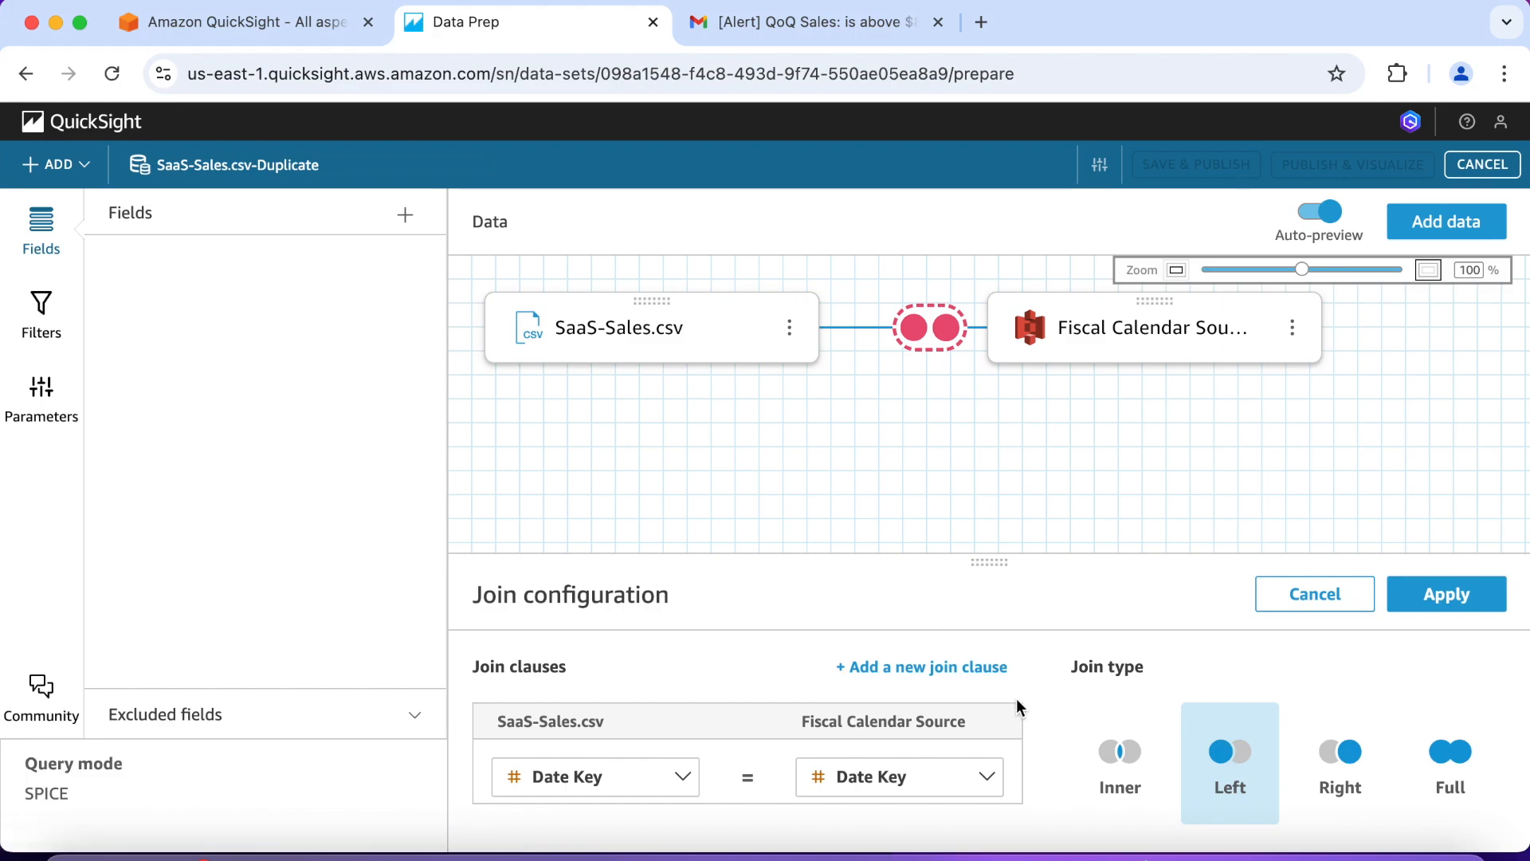
pyautogui.click(1444, 601)
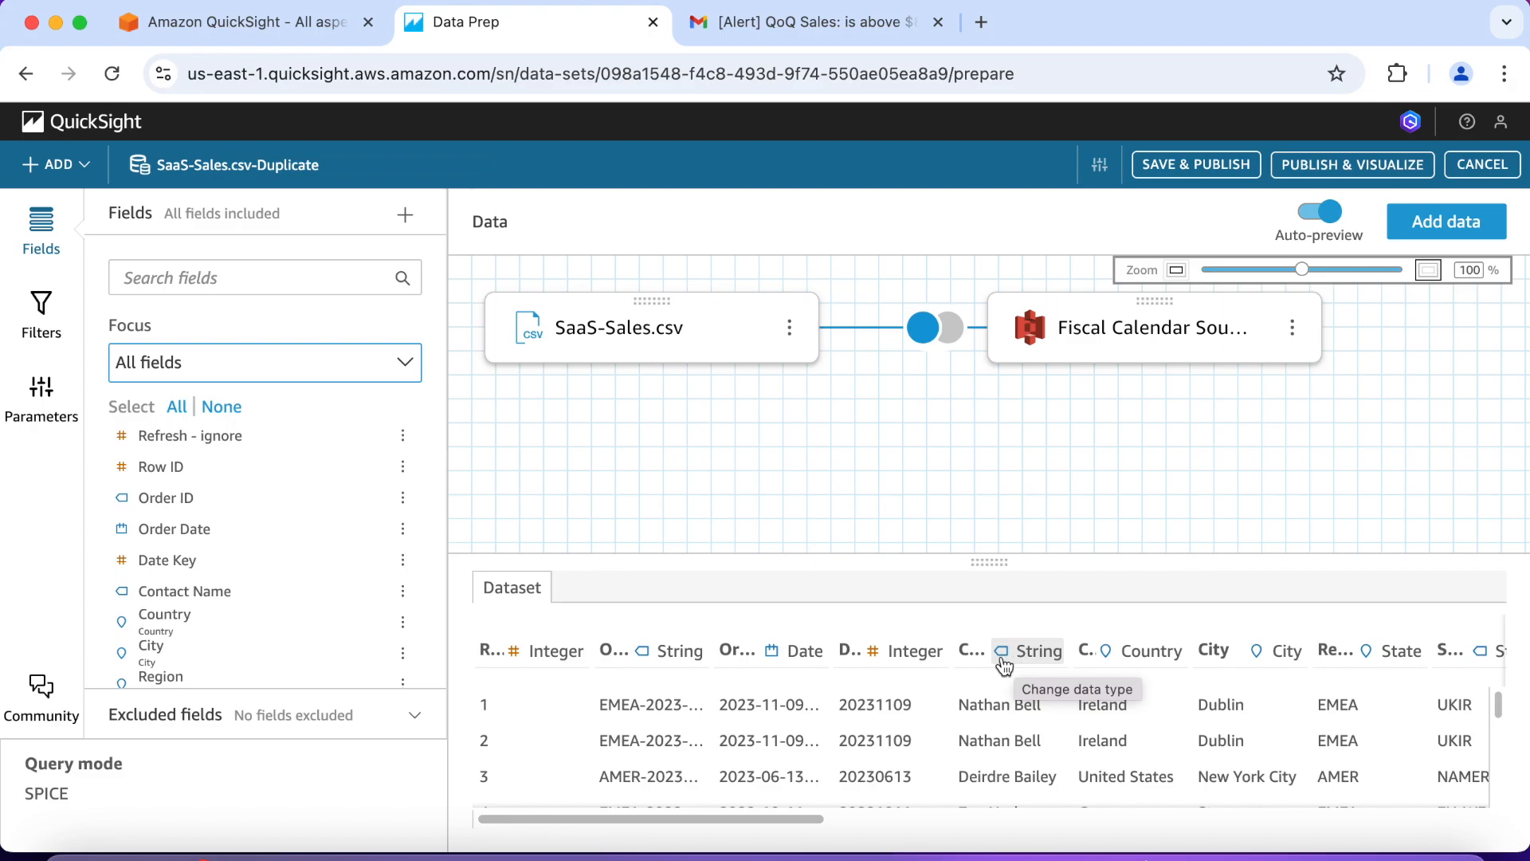
# Step: Check the joined data preview, save and publish the dataset, and dismiss the notification
pyautogui.scroll(-2, 950, 729)
pyautogui.scroll(-3, 950, 724)
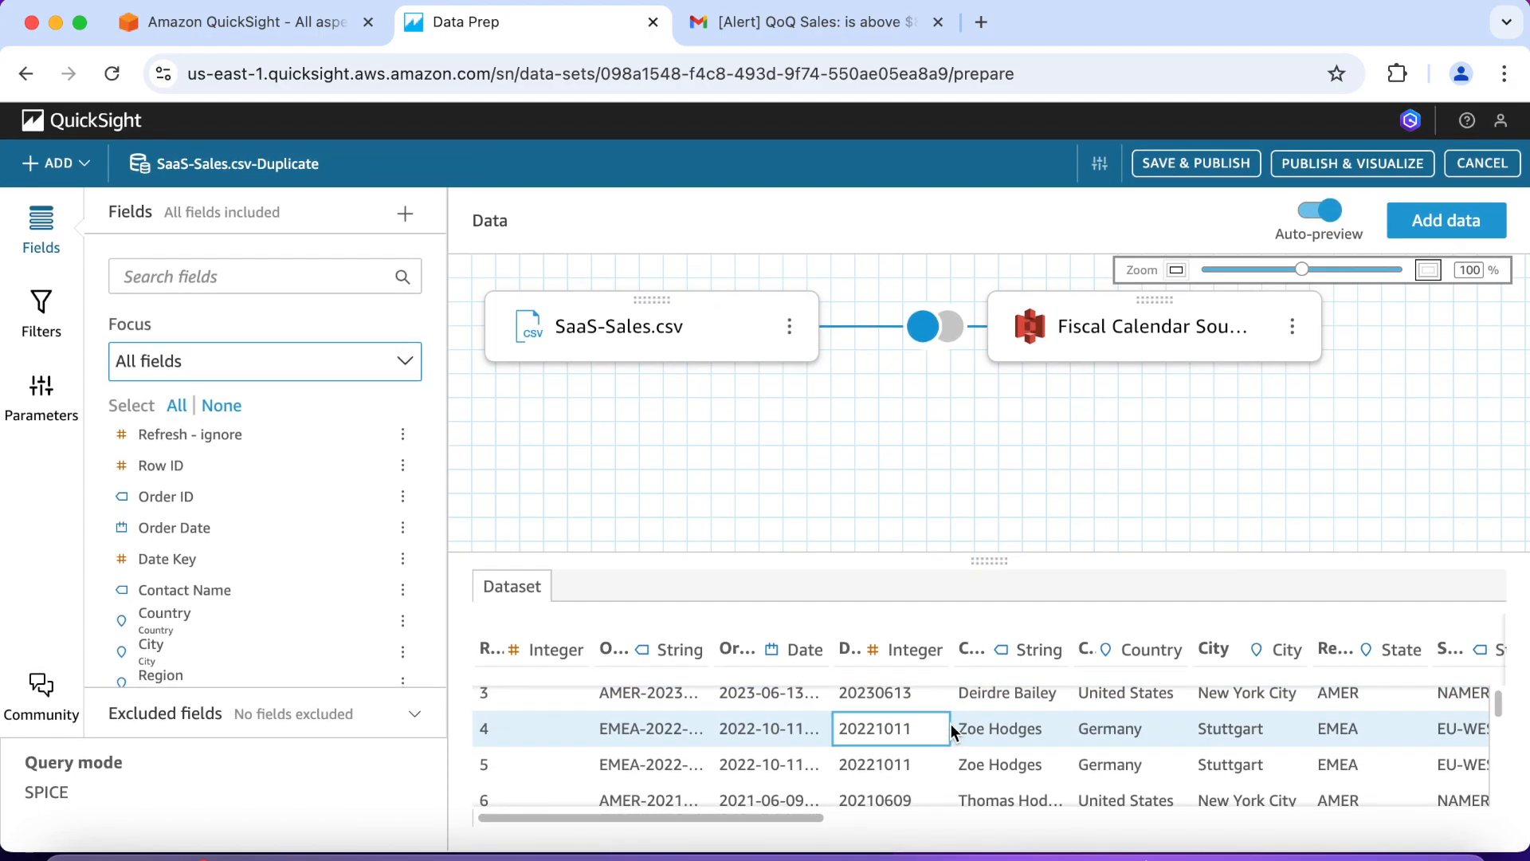
pyautogui.scroll(5, 950, 724)
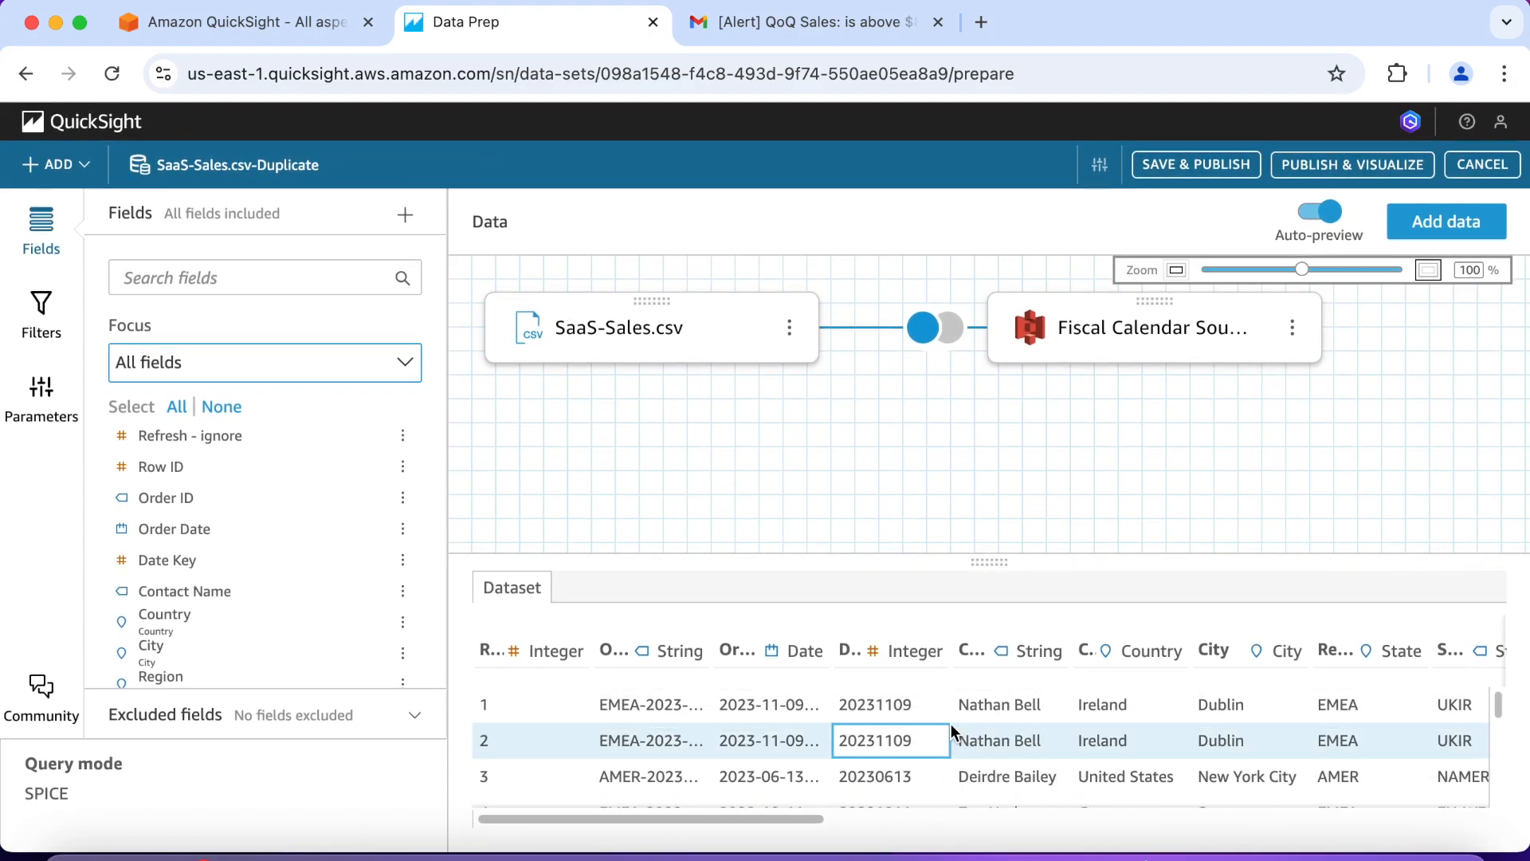
pyautogui.click(1210, 169)
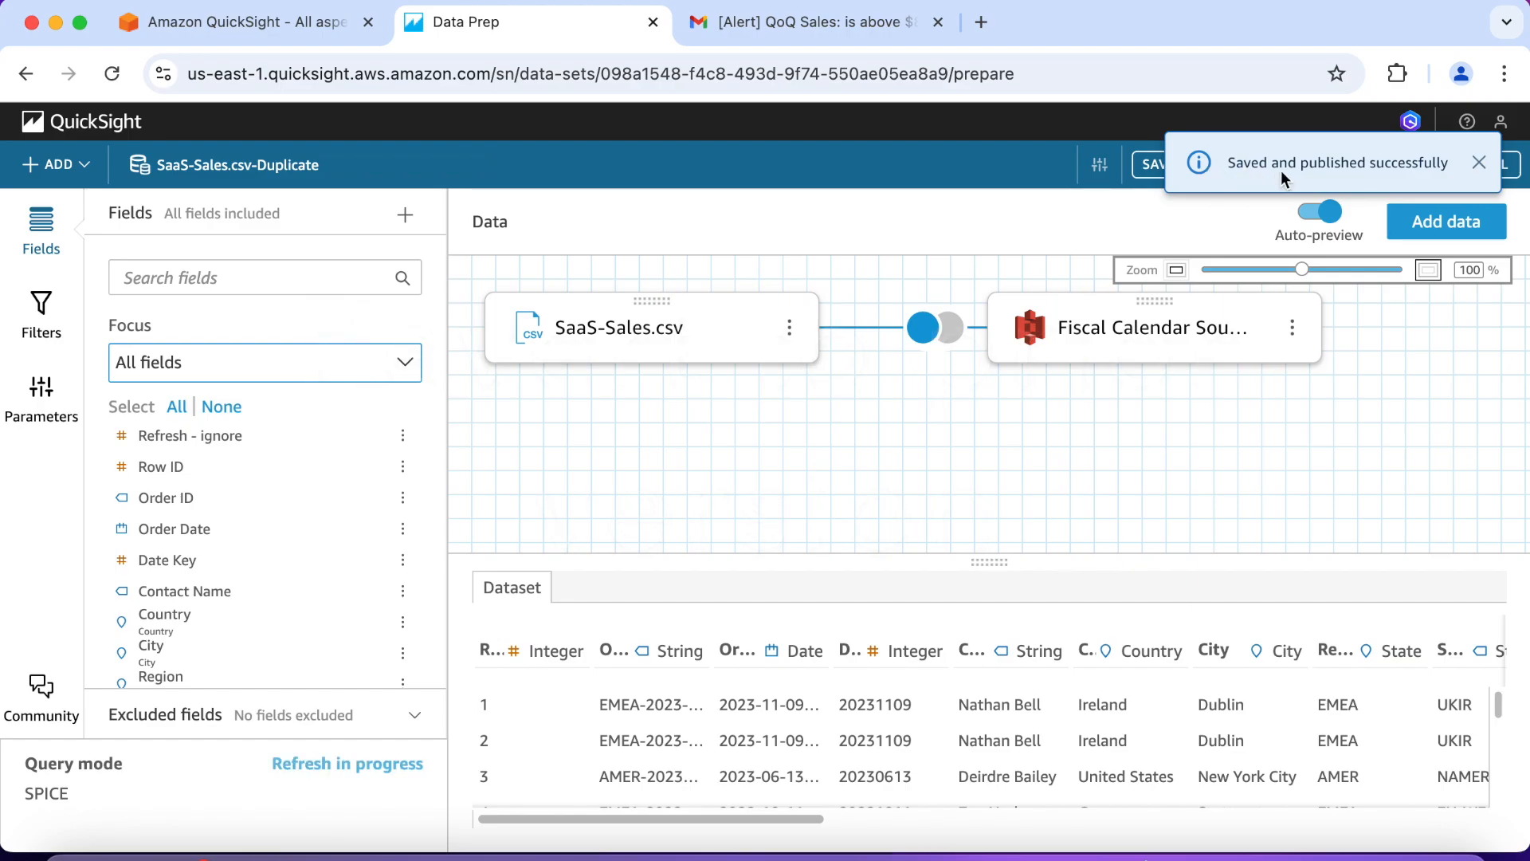
pyautogui.click(1480, 168)
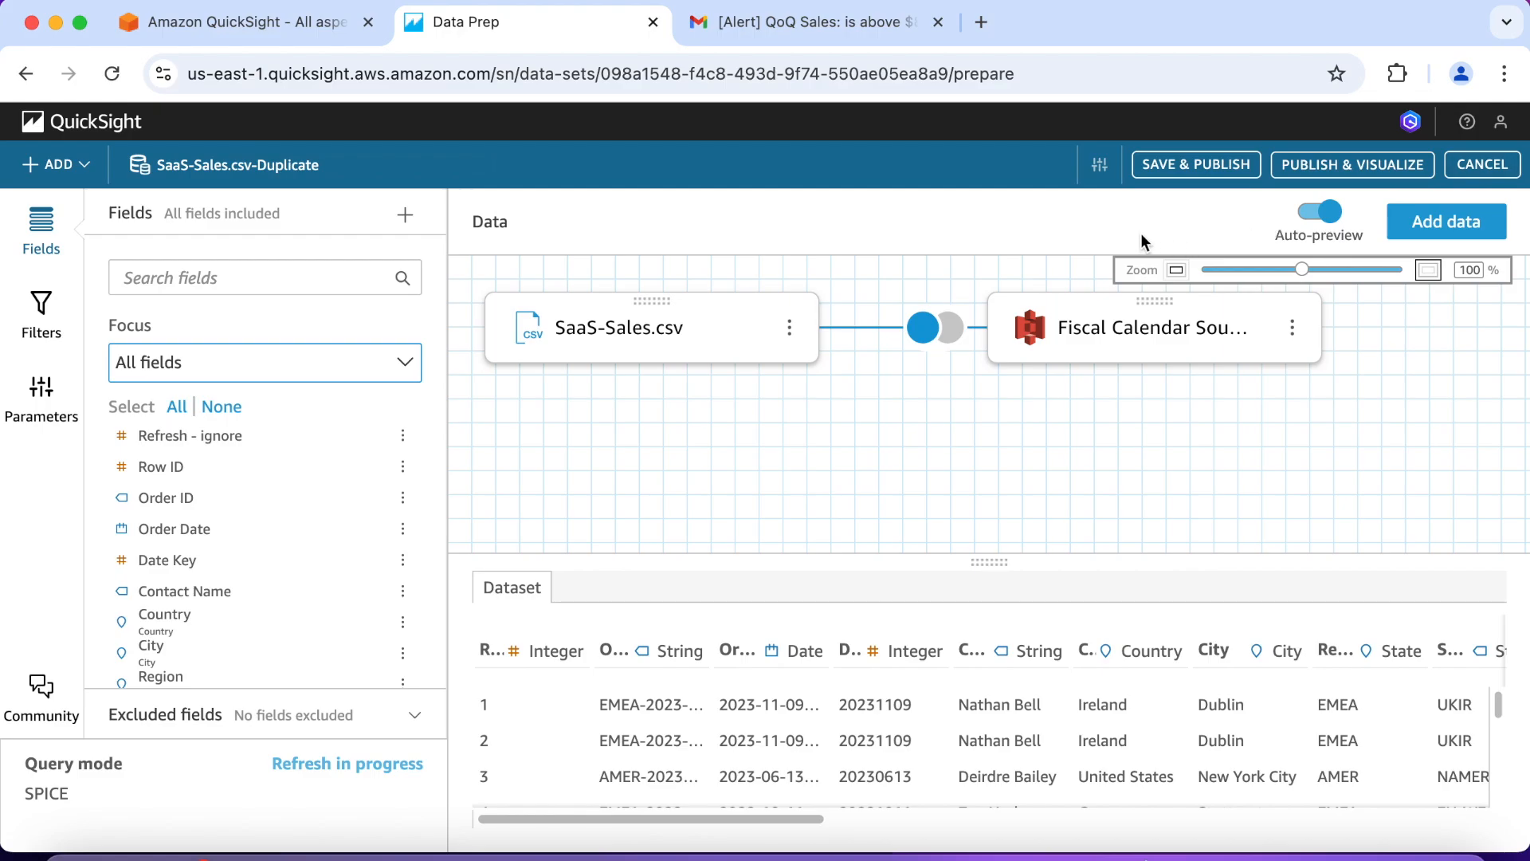
pyautogui.click(1100, 167)
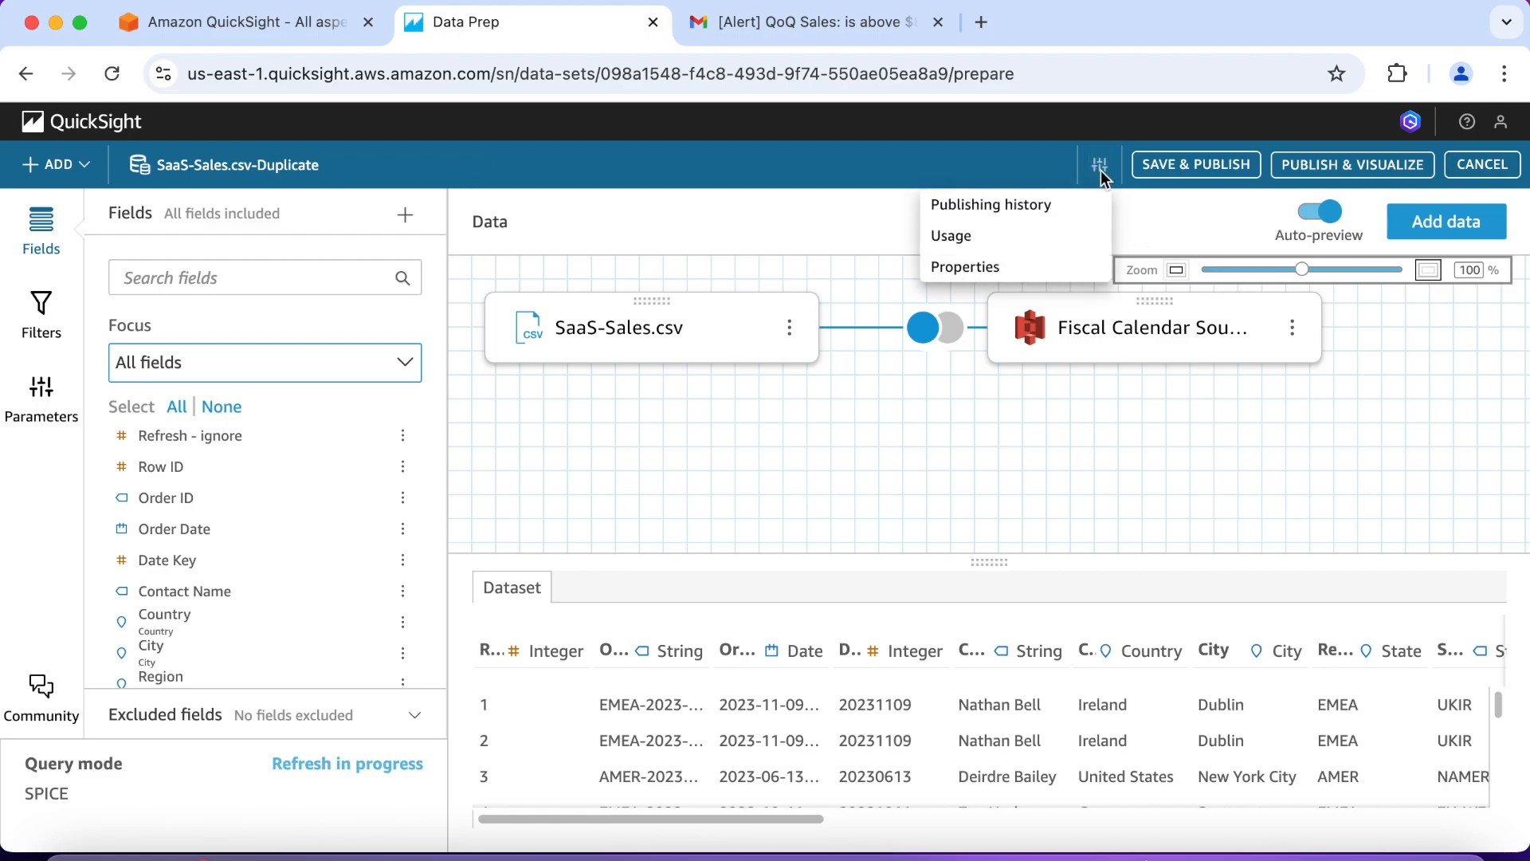
pyautogui.click(1044, 206)
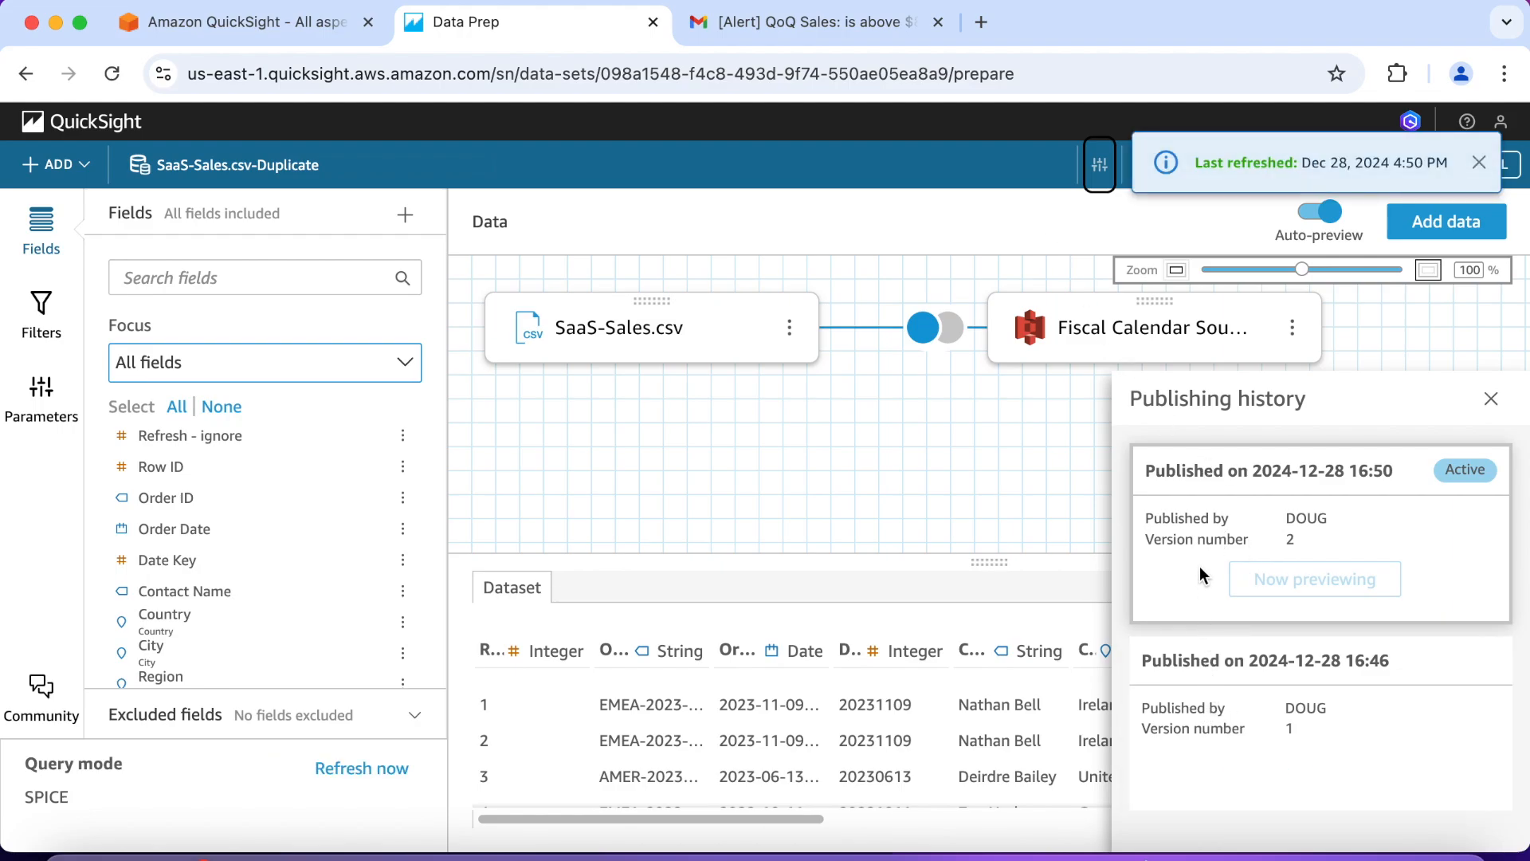
pyautogui.moveTo(1221, 691)
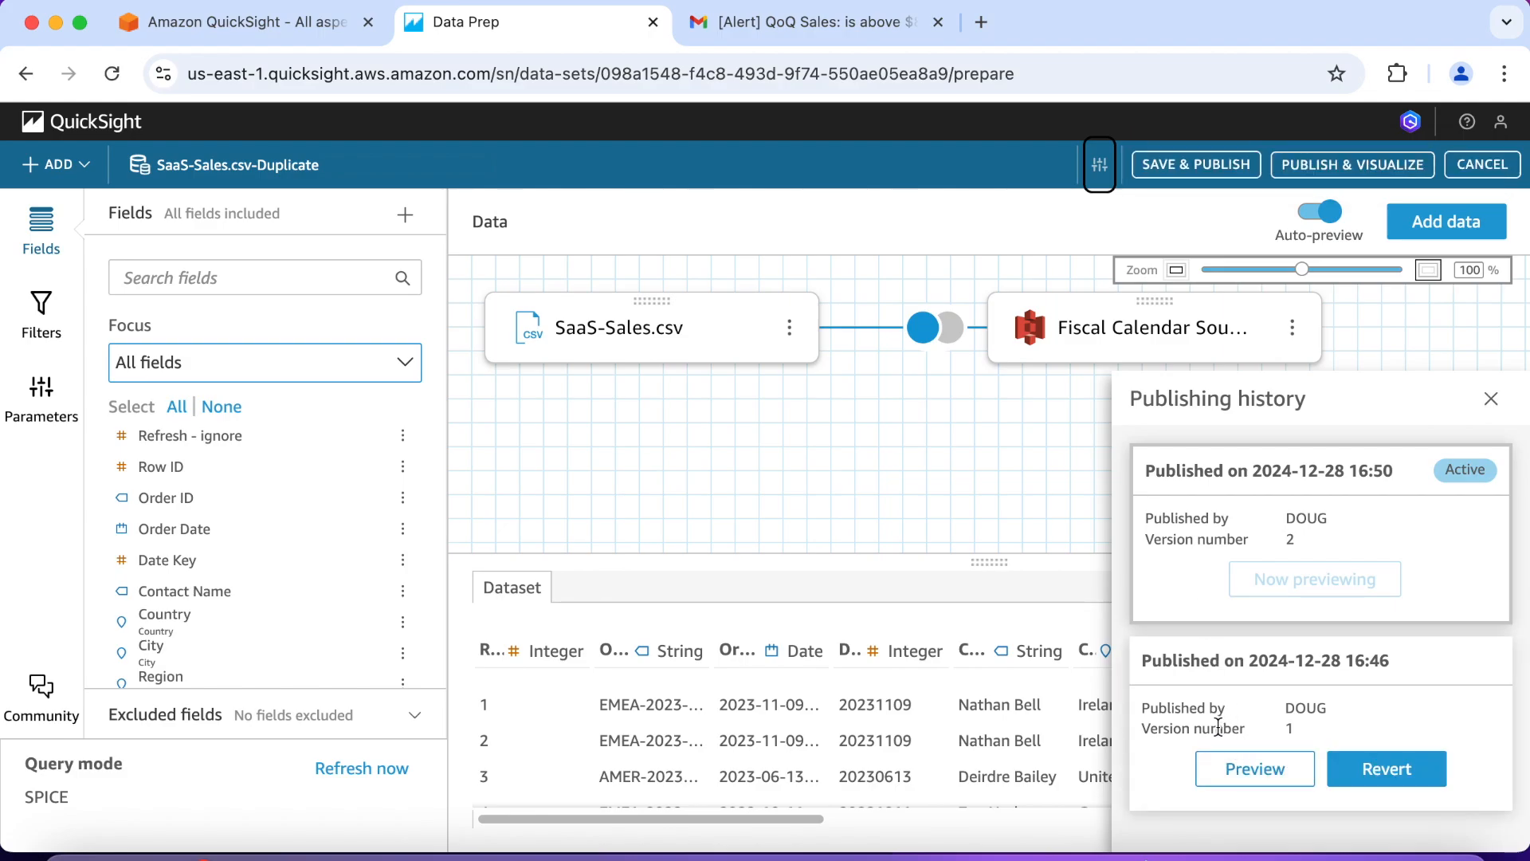
pyautogui.click(1247, 769)
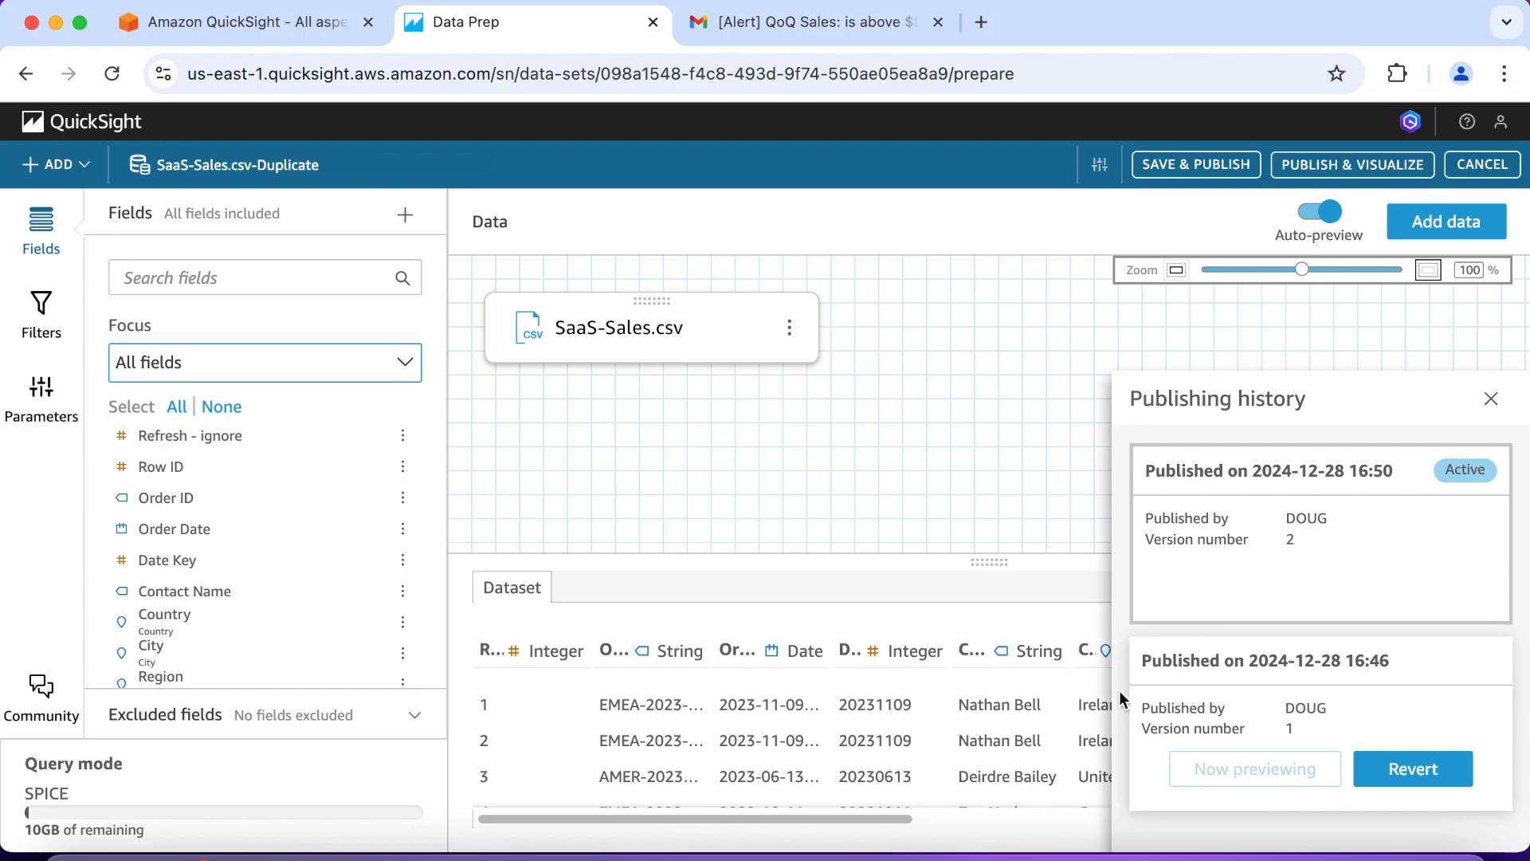
pyautogui.click(989, 725)
pyautogui.scroll(-2, 988, 724)
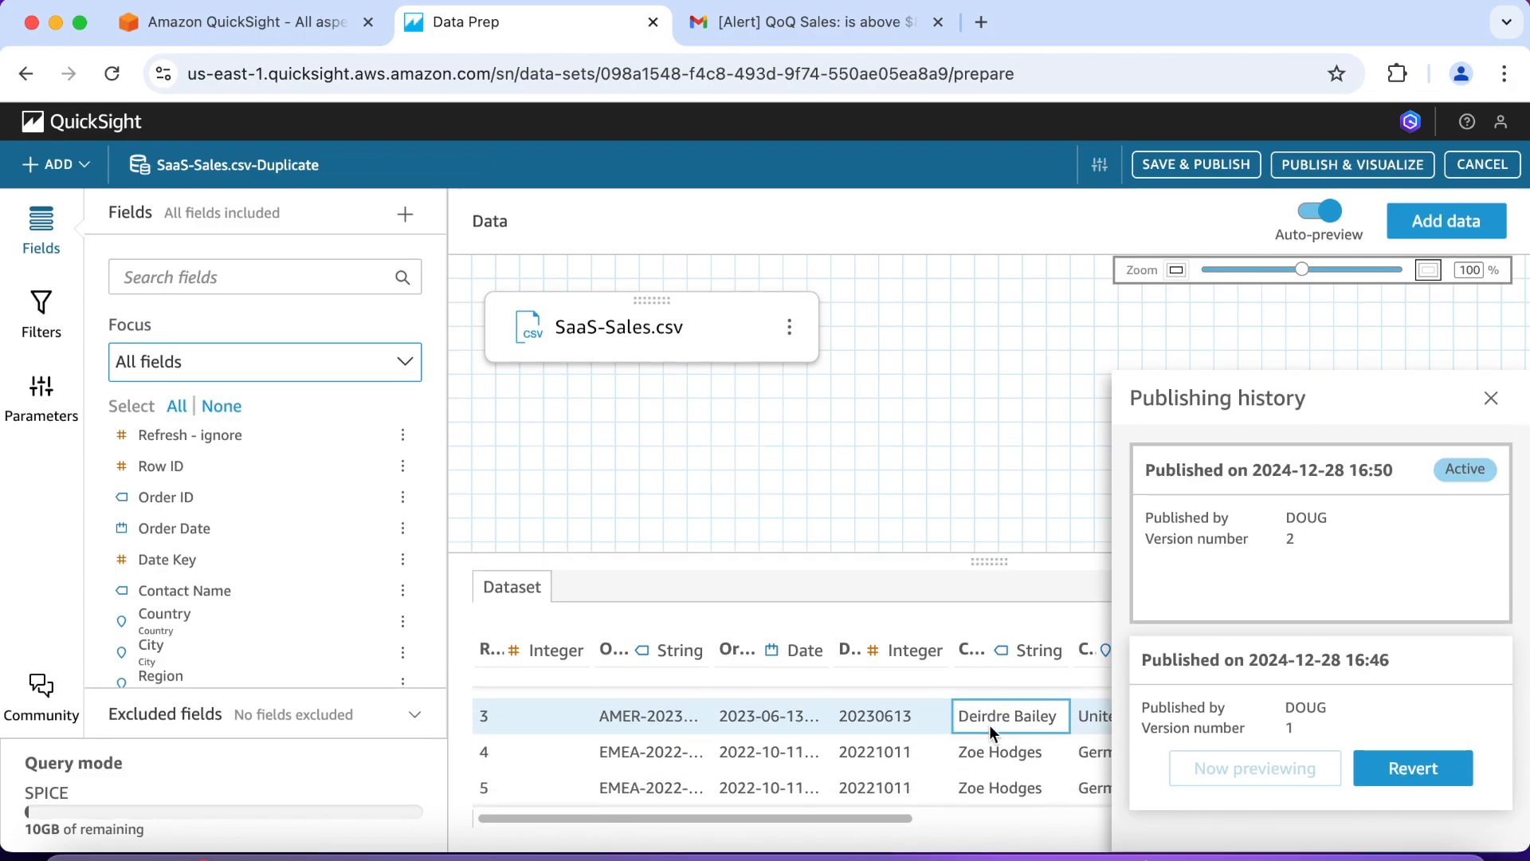
pyautogui.scroll(2, 988, 724)
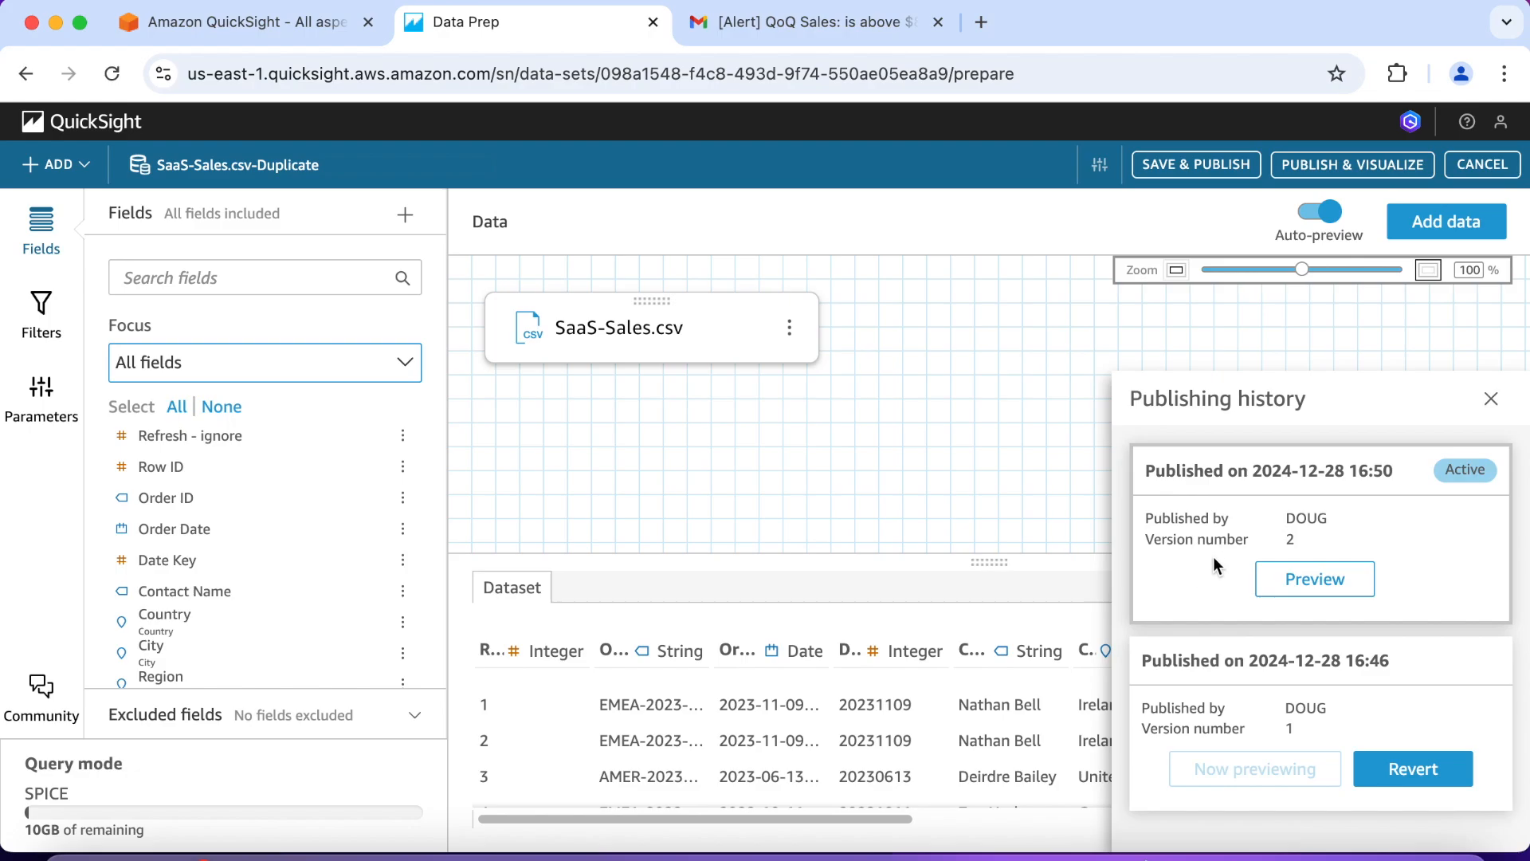
pyautogui.click(1412, 770)
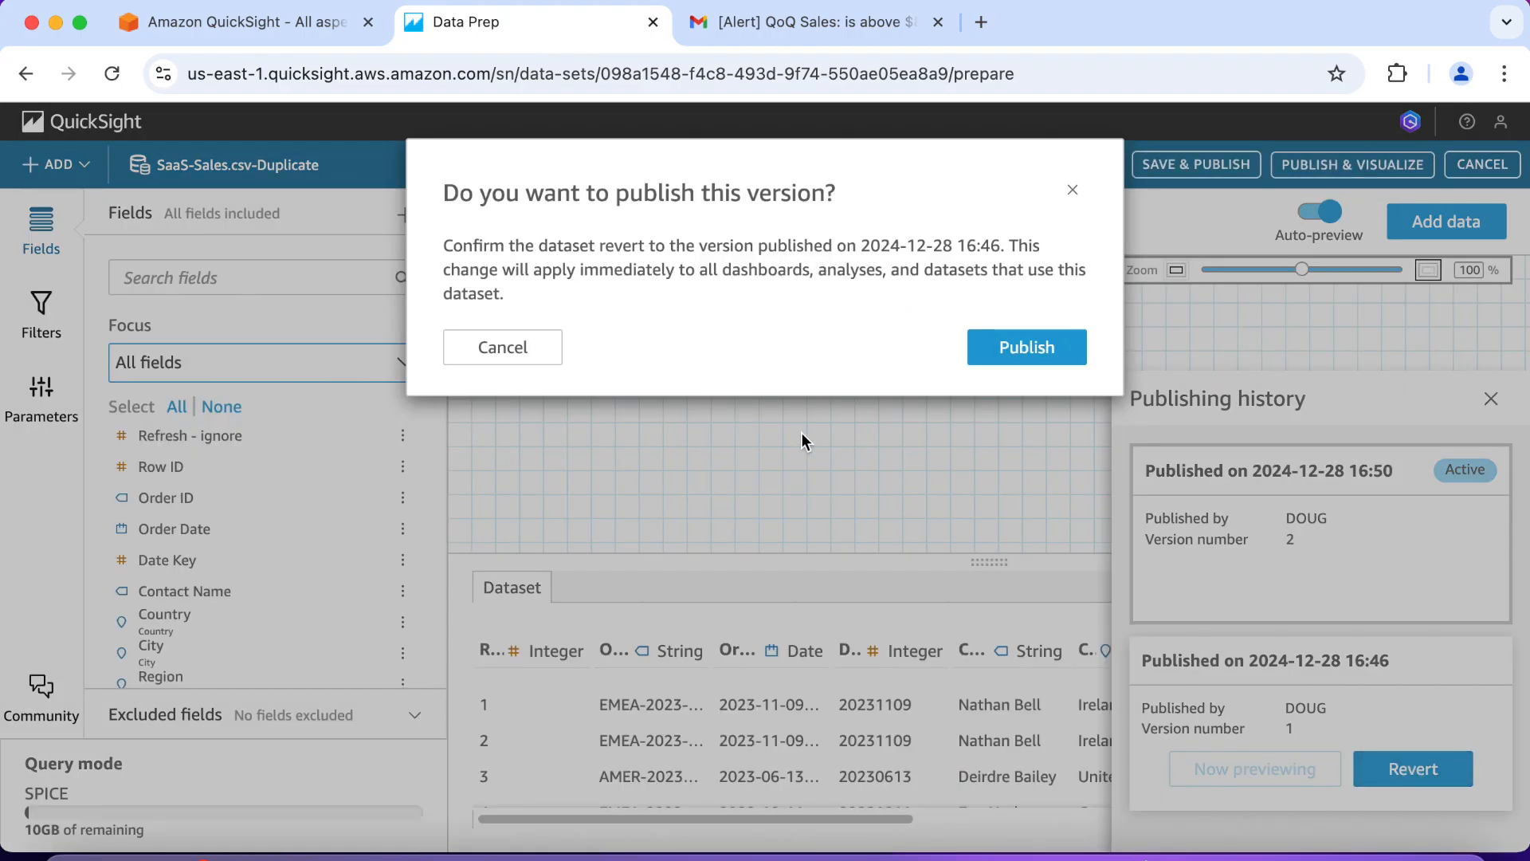
pyautogui.click(1028, 347)
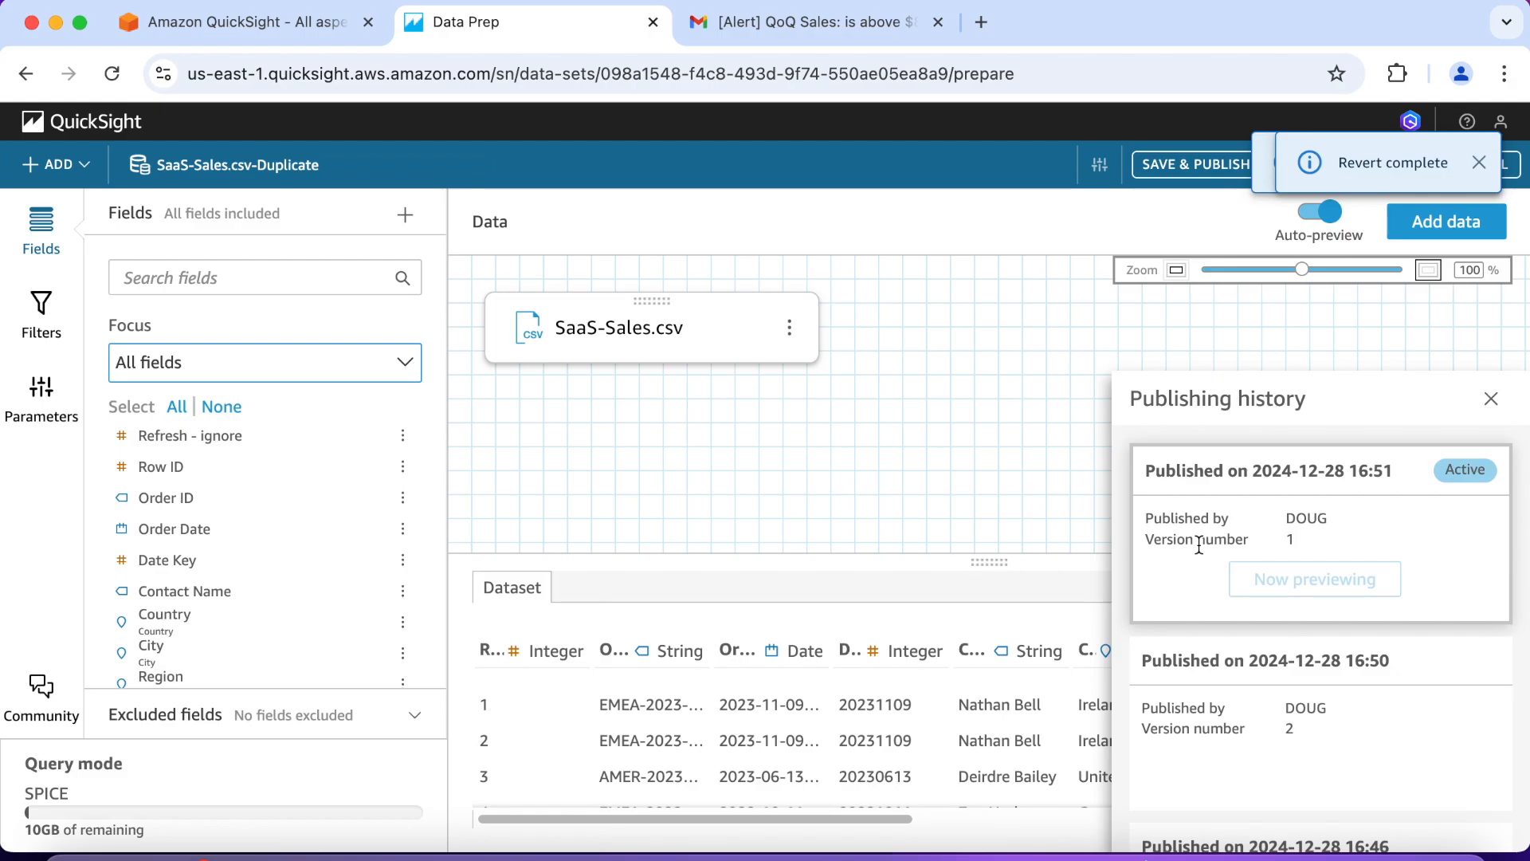
pyautogui.click(1478, 163)
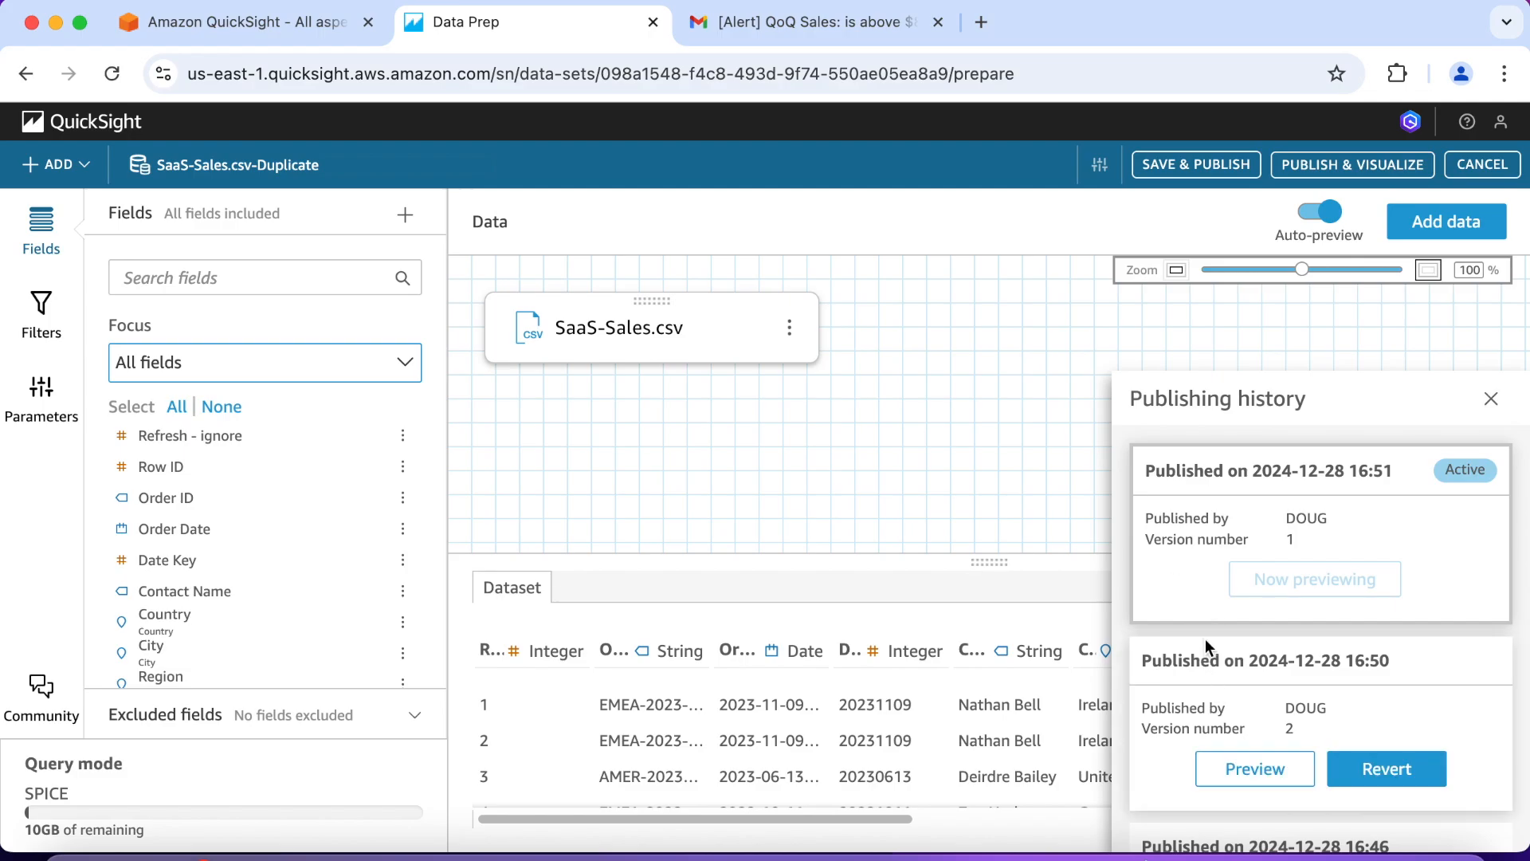
pyautogui.scroll(-3, 1204, 630)
pyautogui.scroll(-2, 1203, 629)
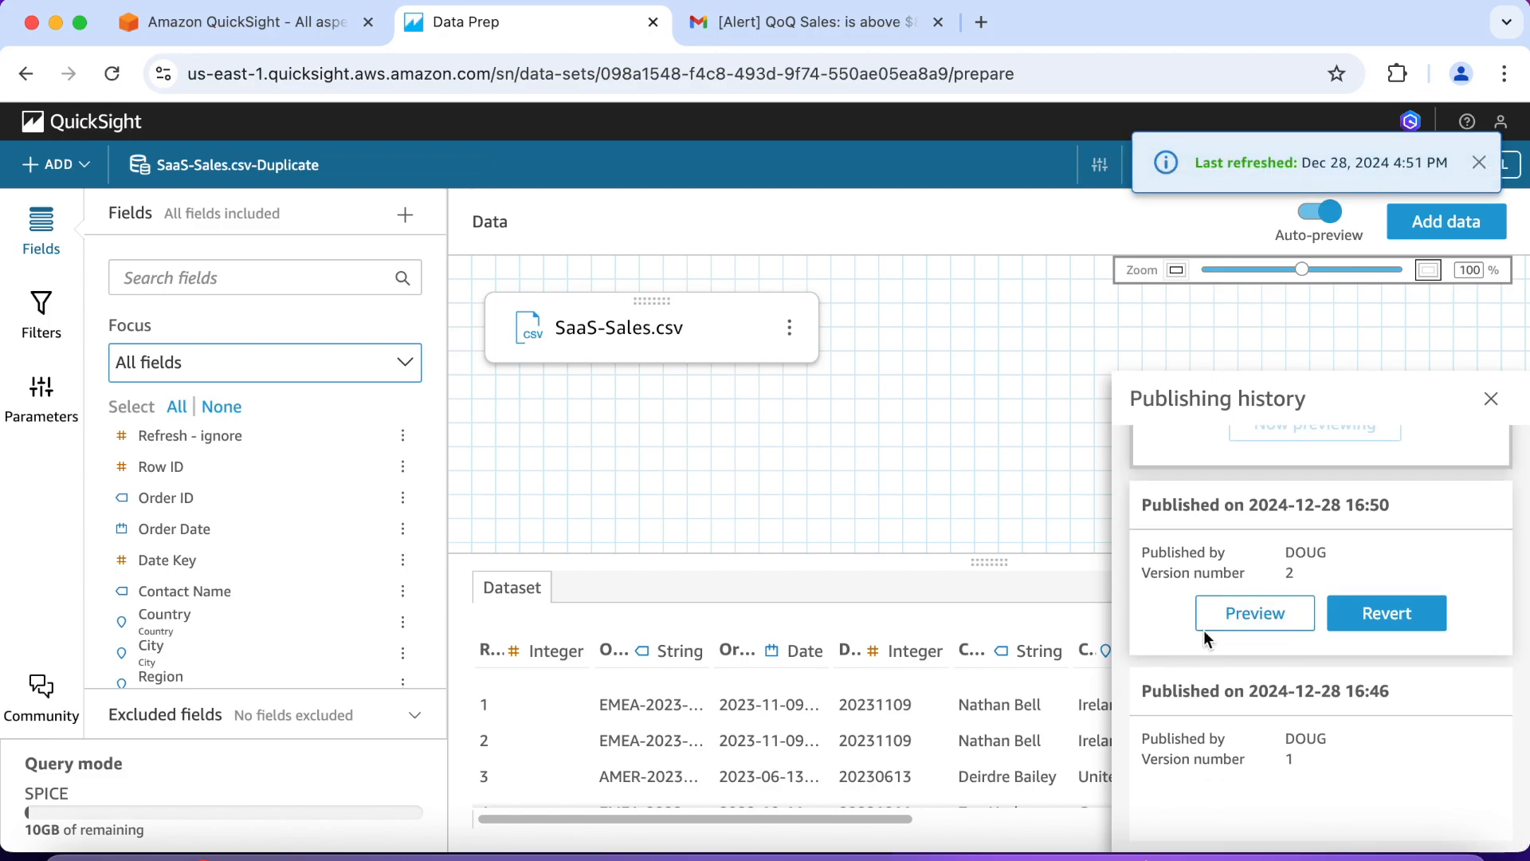
pyautogui.scroll(3, 1173, 545)
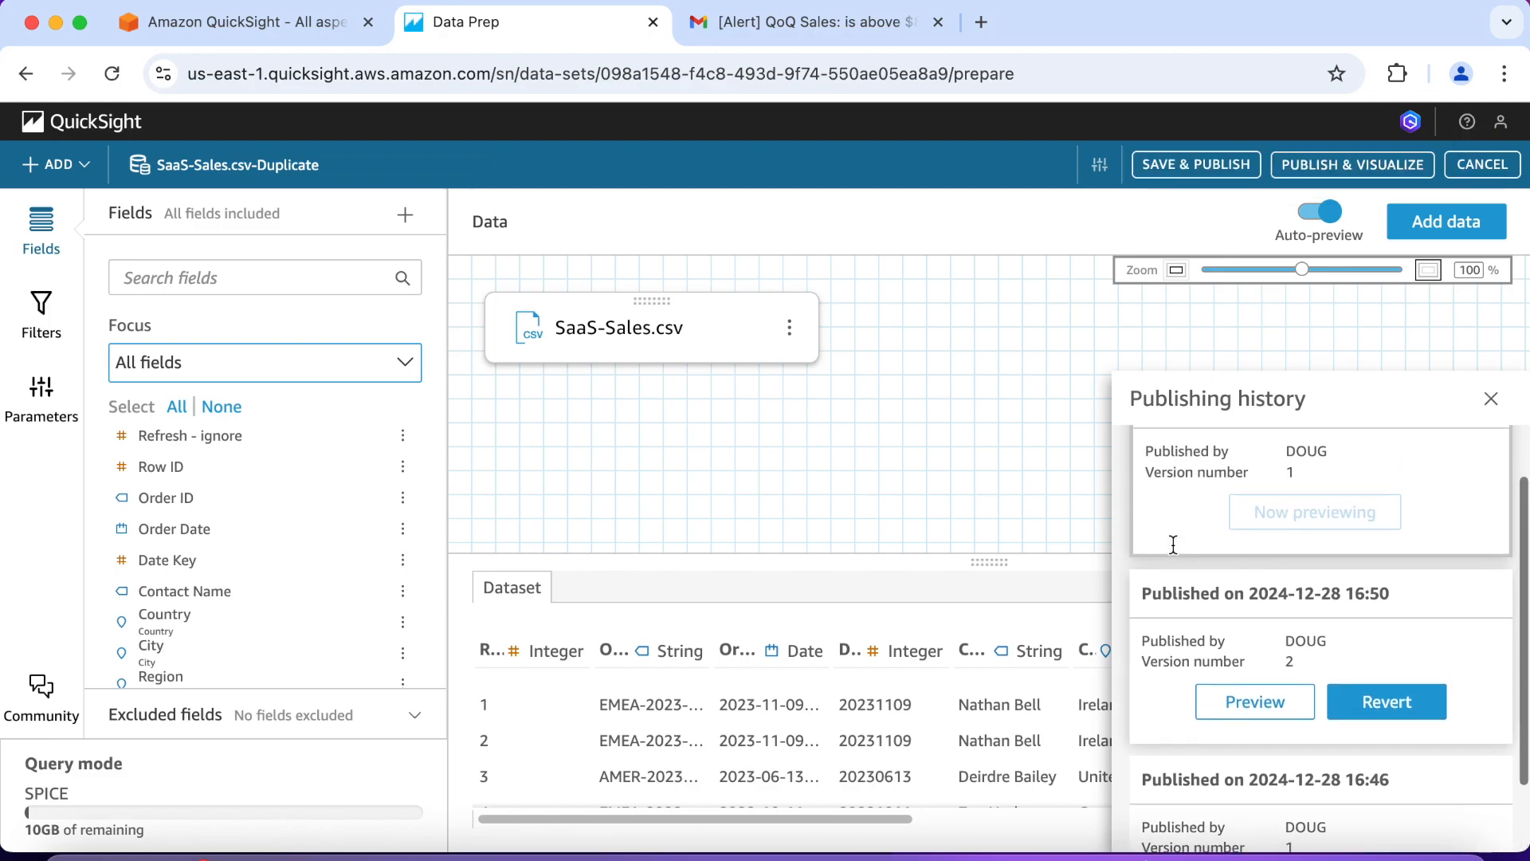
pyautogui.scroll(2, 1173, 544)
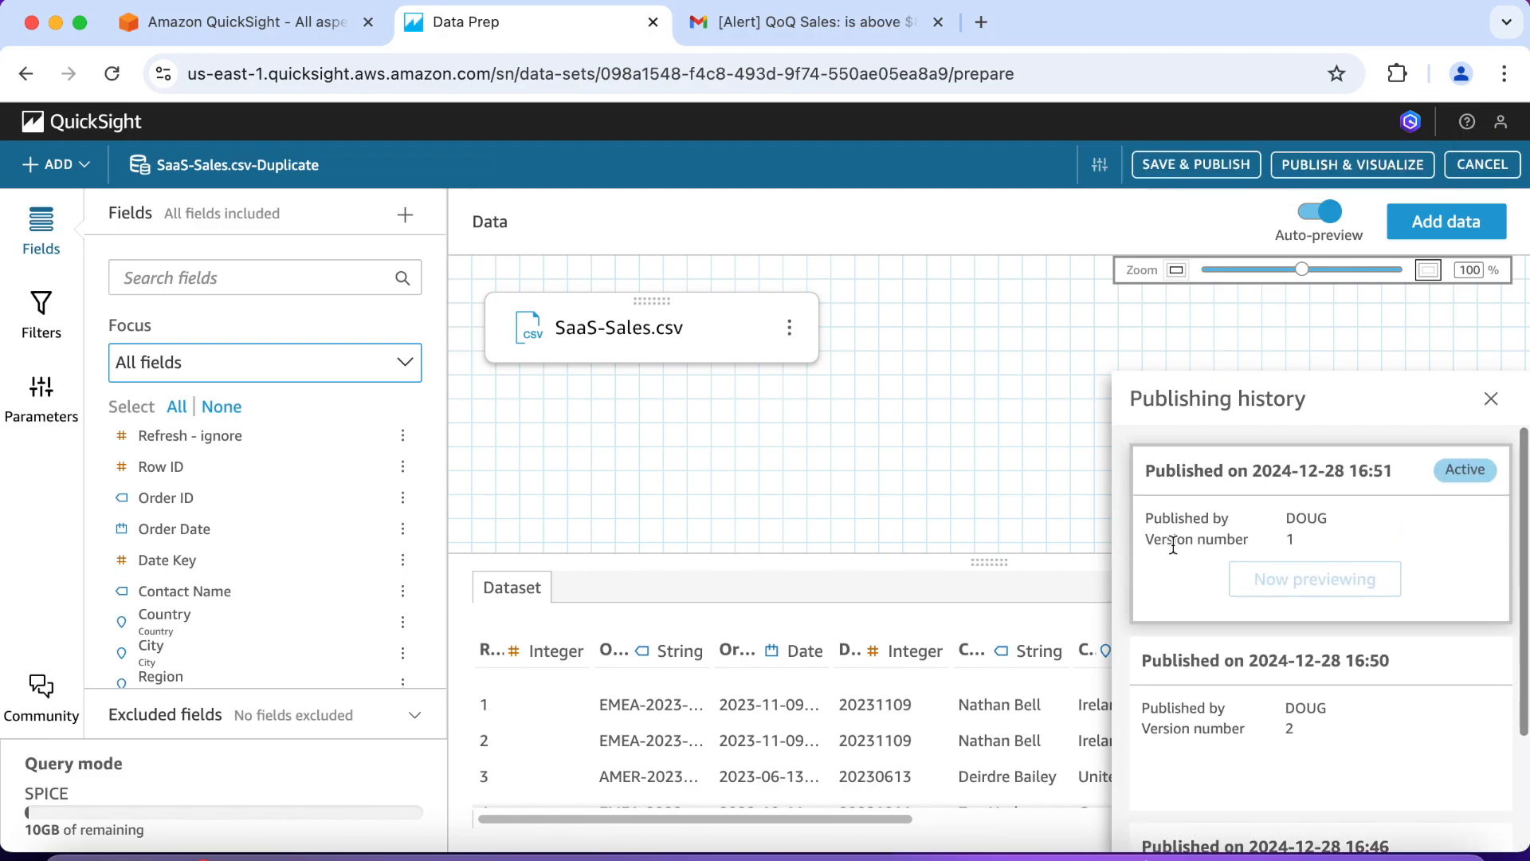
pyautogui.click(1102, 166)
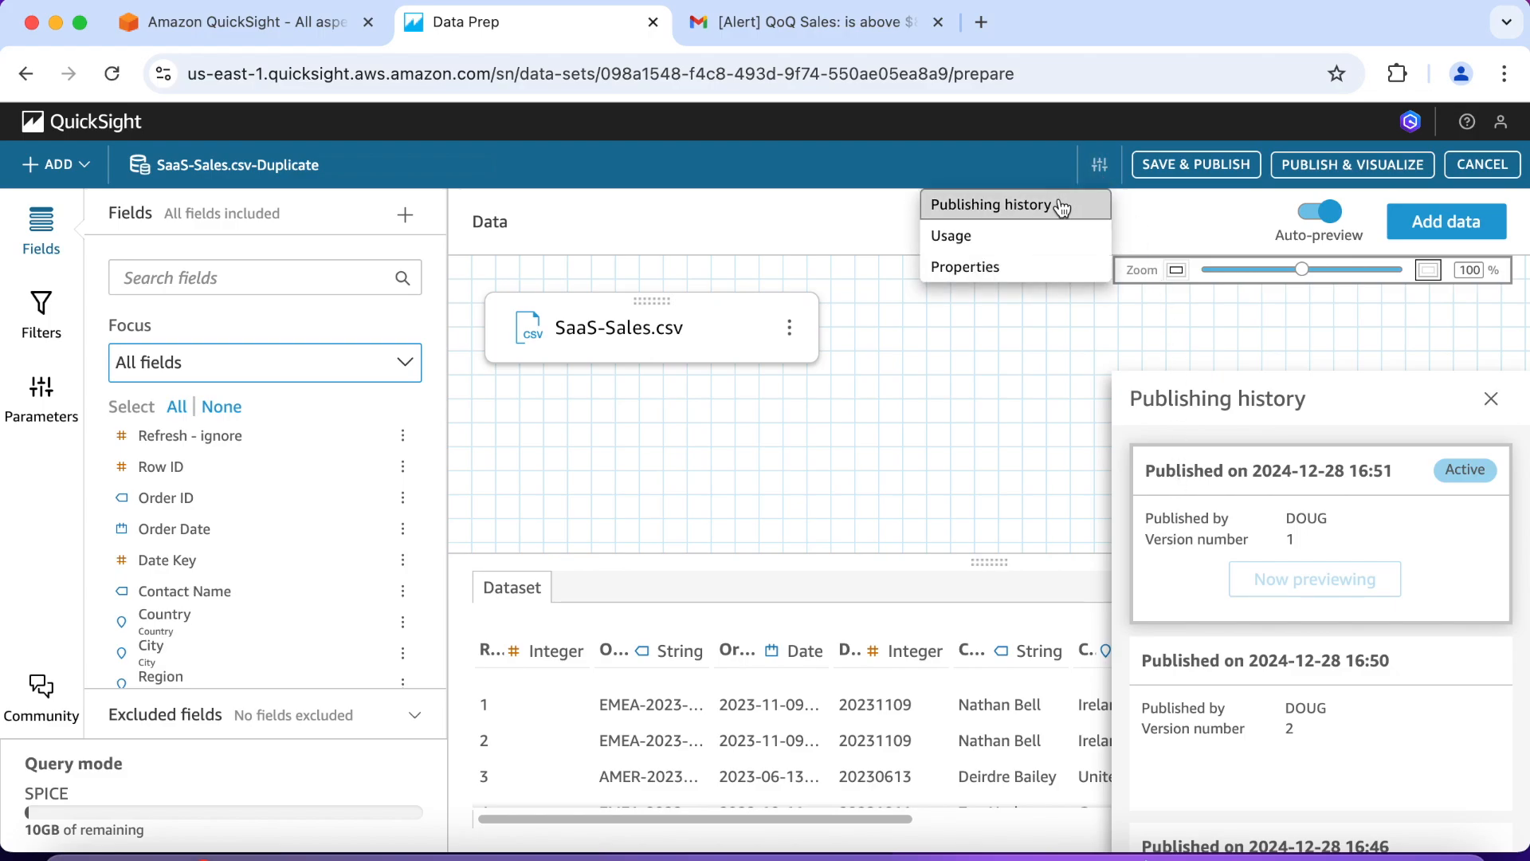
pyautogui.press('Escape')
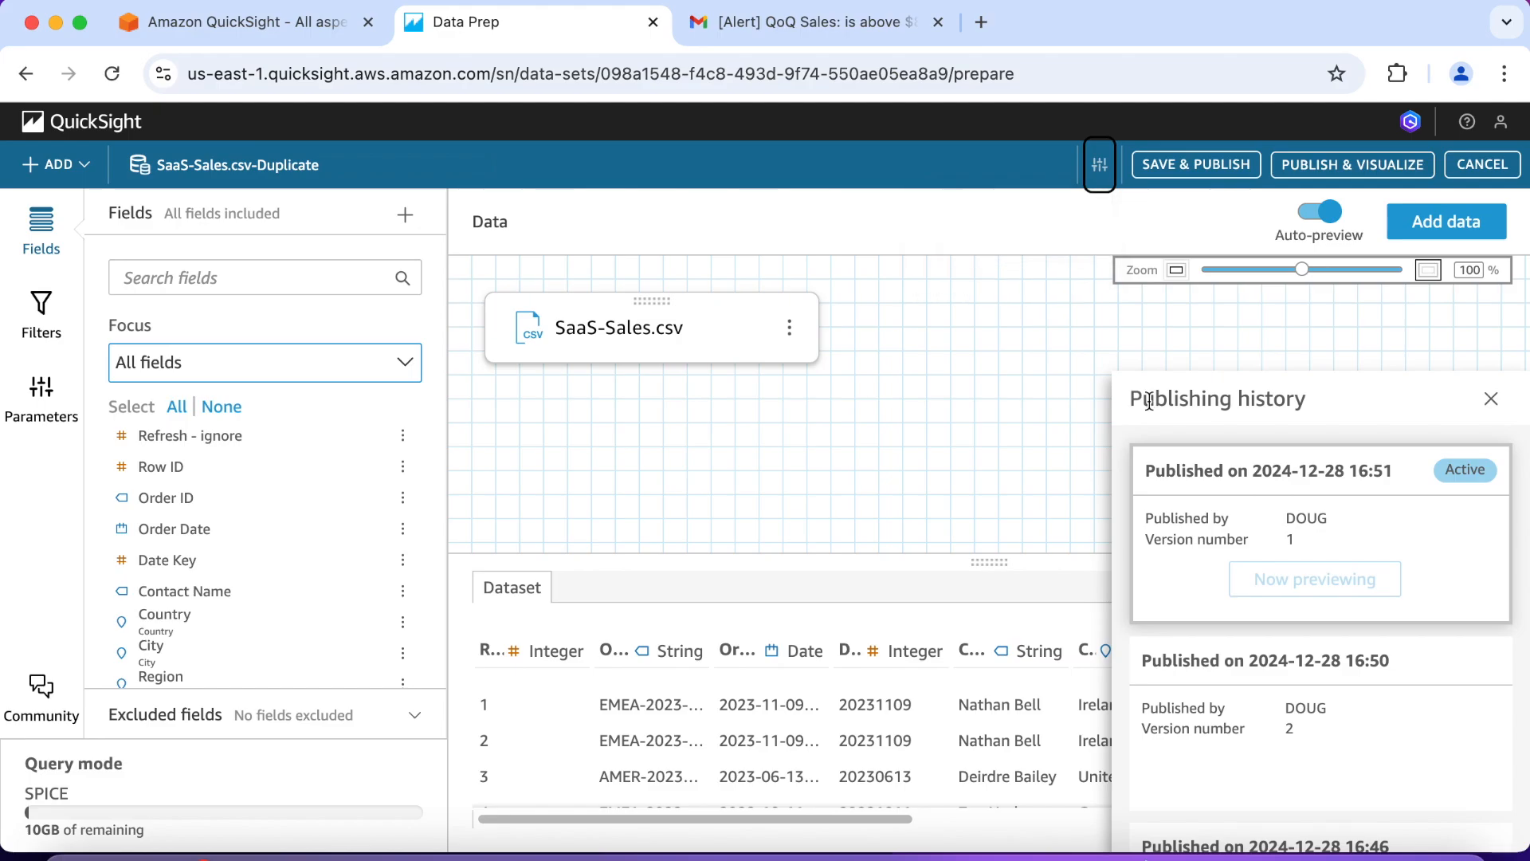
pyautogui.moveTo(1226, 647)
pyautogui.scroll(-3, 1226, 647)
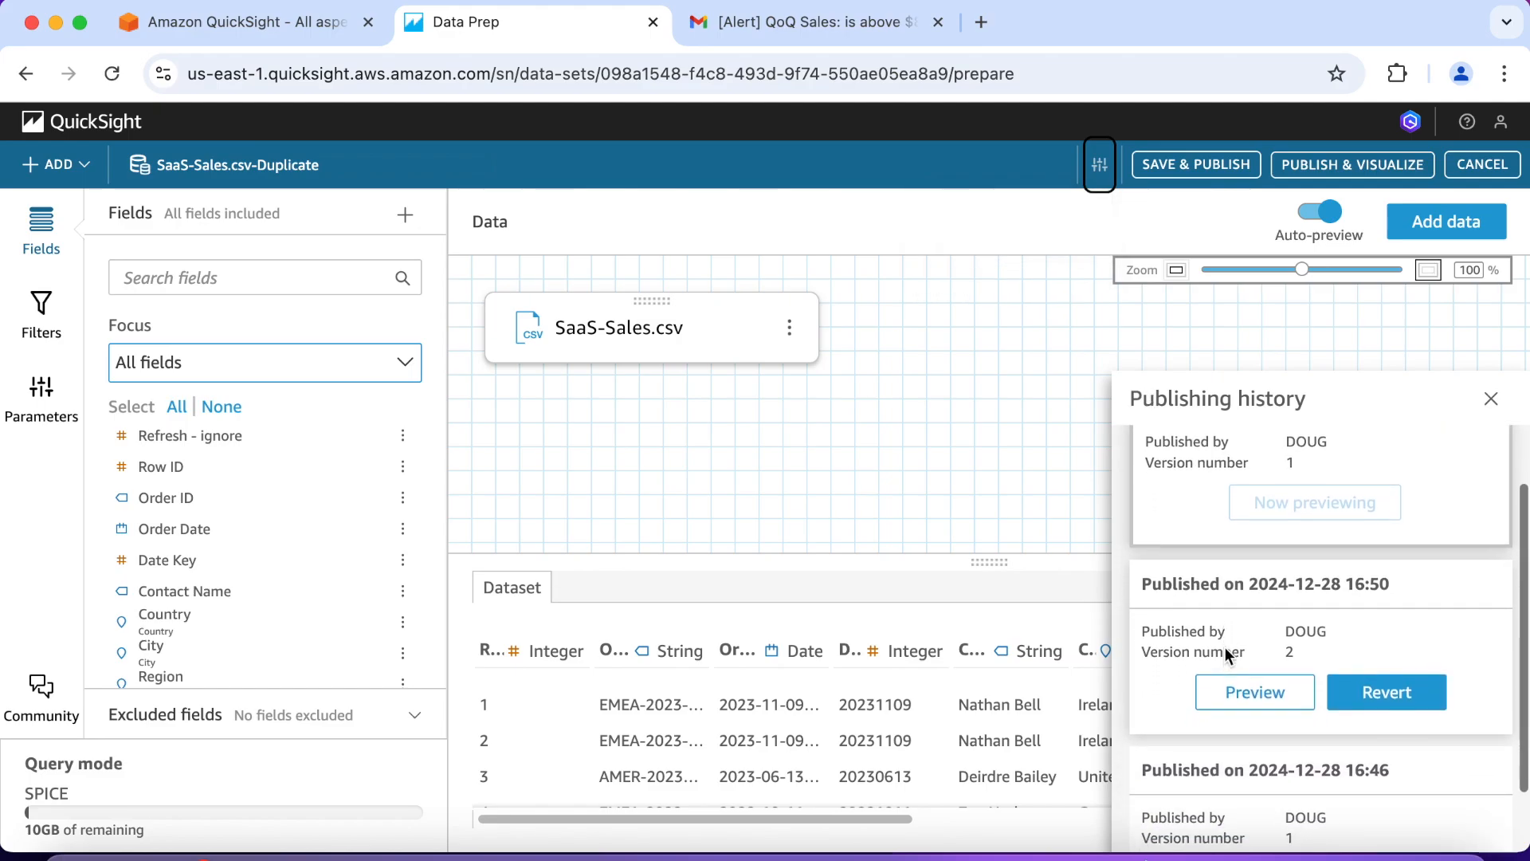
pyautogui.click(1387, 683)
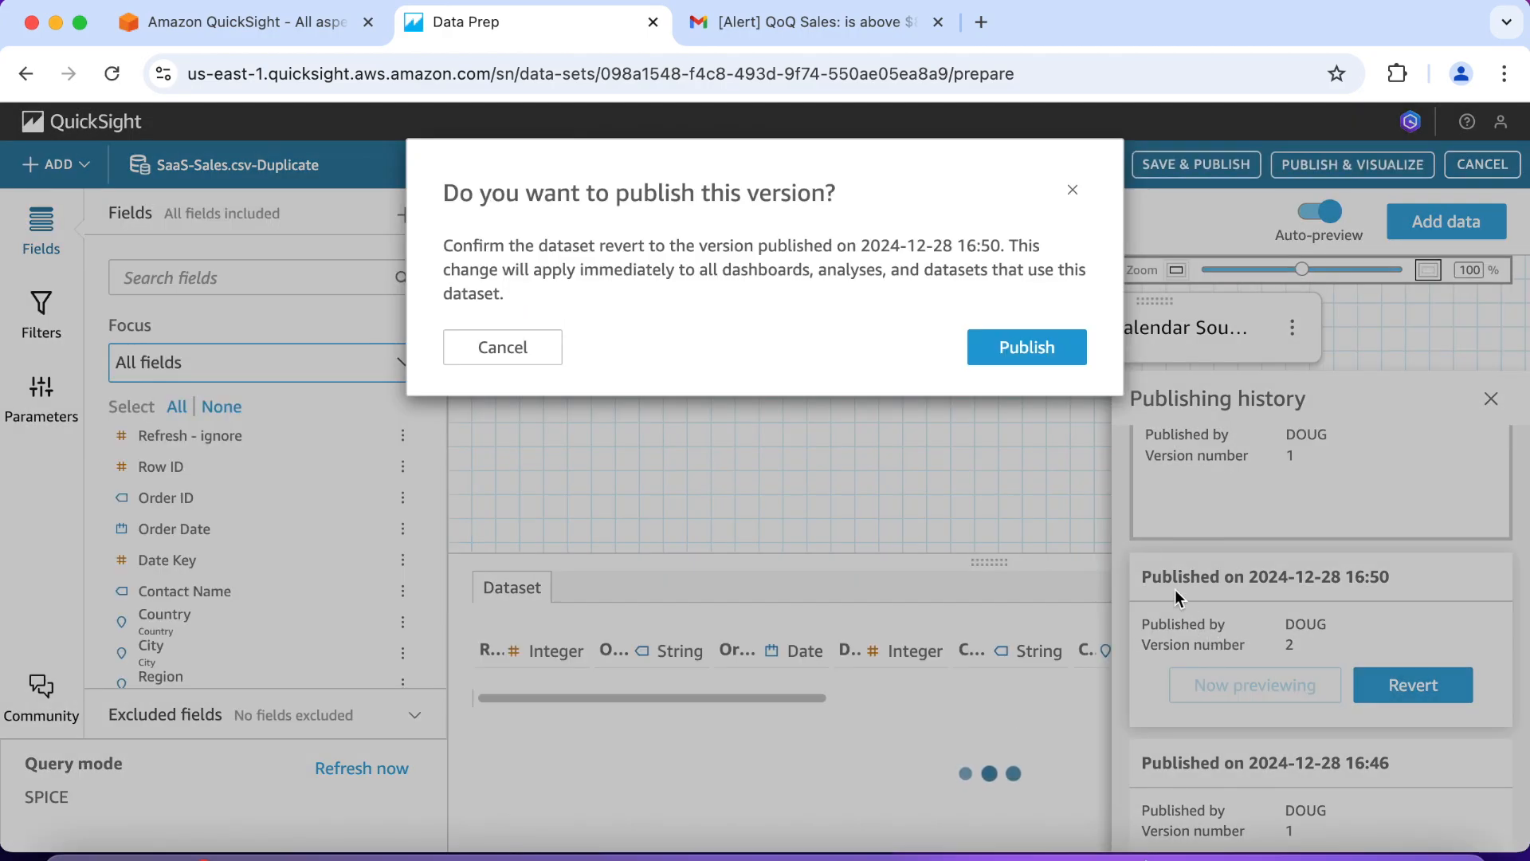
pyautogui.click(997, 364)
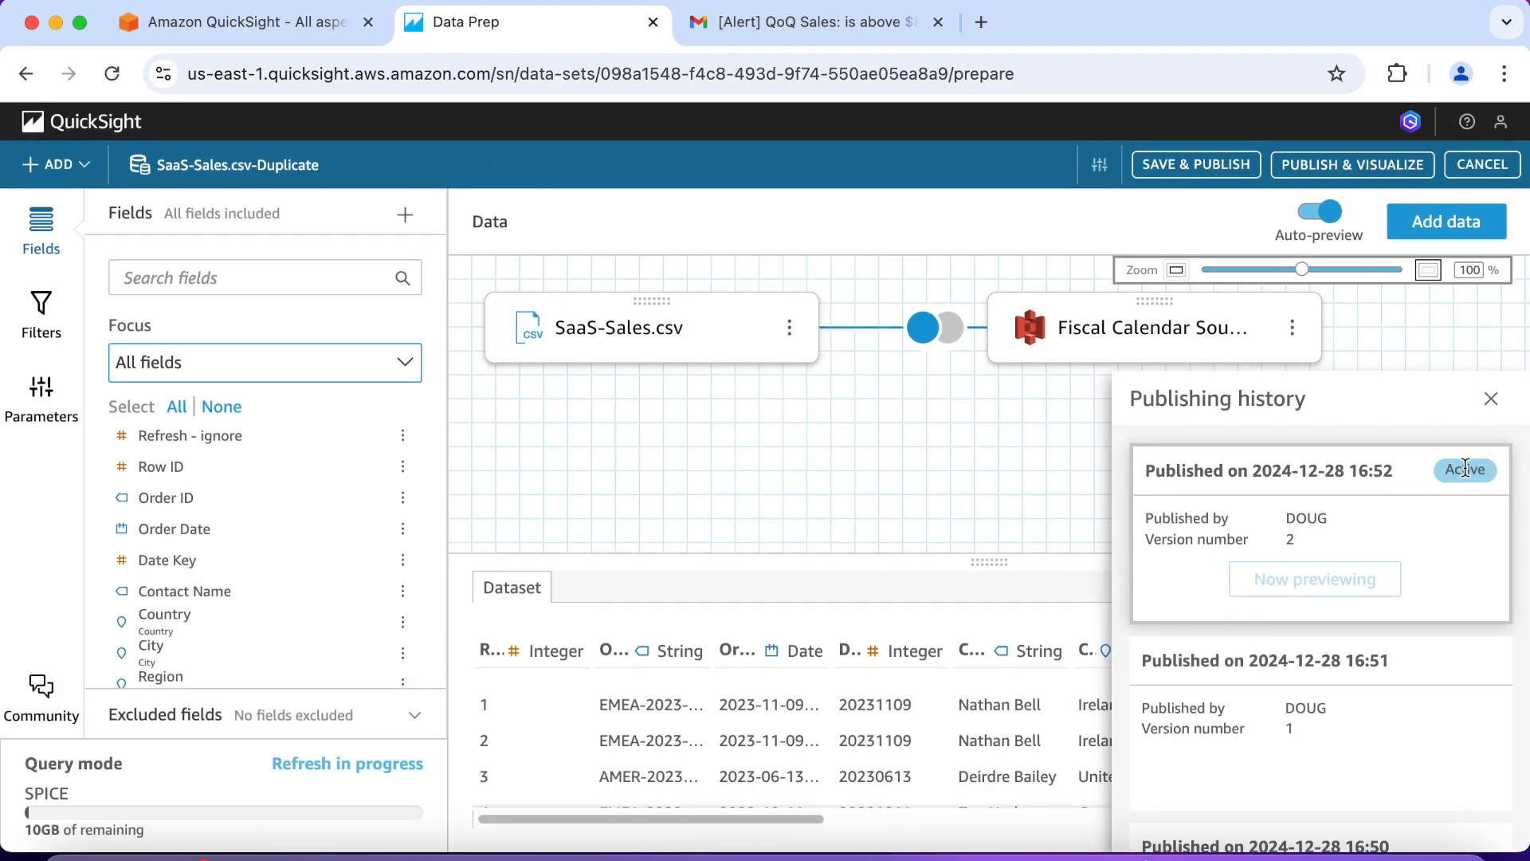
pyautogui.click(1490, 399)
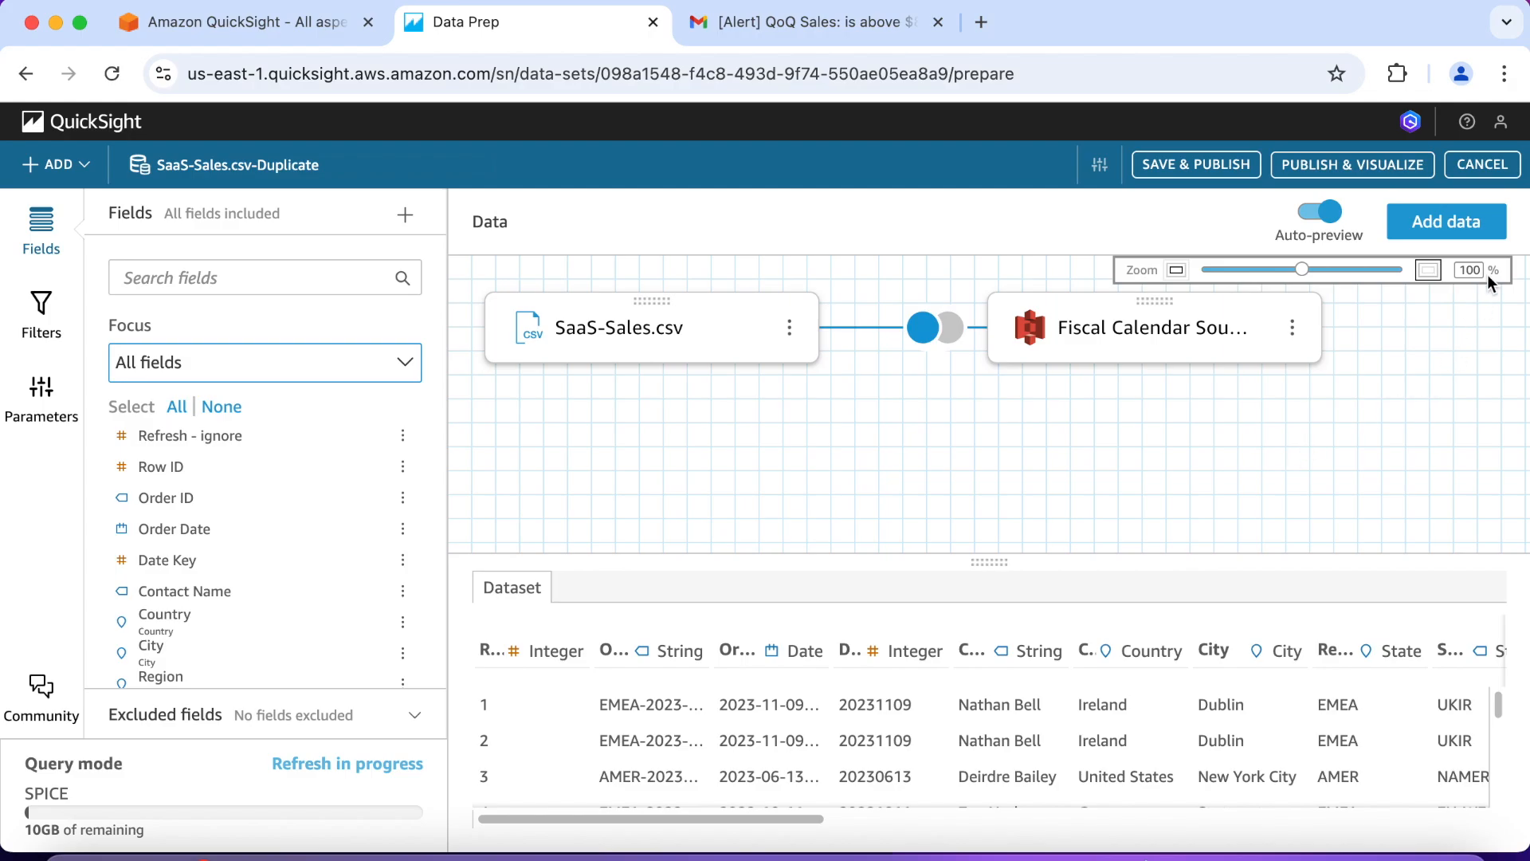
# Step: Add the Fiscal Calendar Source table to the dataset a second time from the Fiscal Calendar Source data source
pyautogui.click(1469, 223)
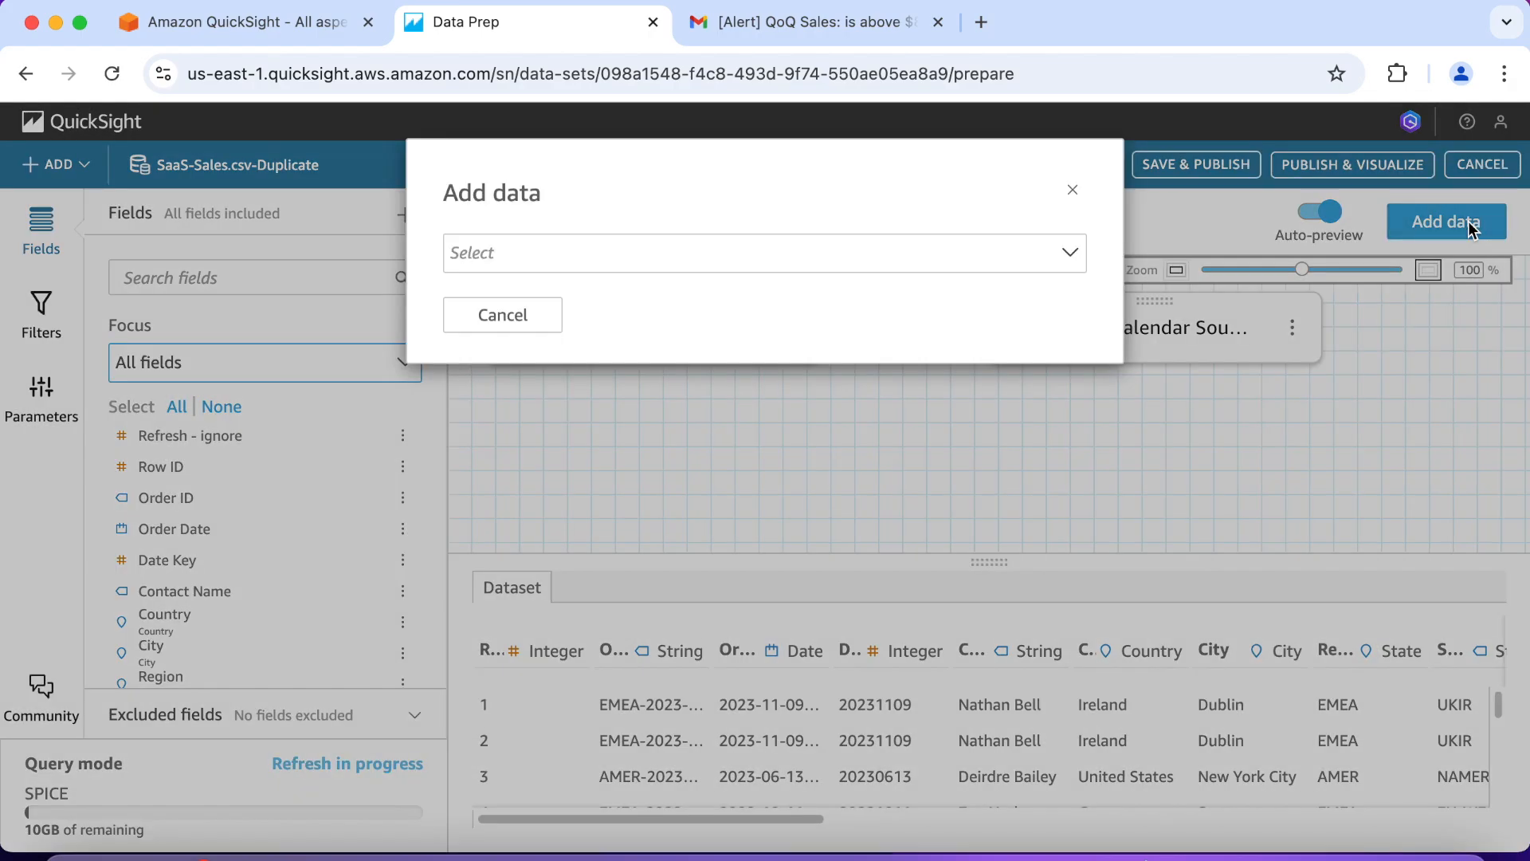
pyautogui.click(1073, 255)
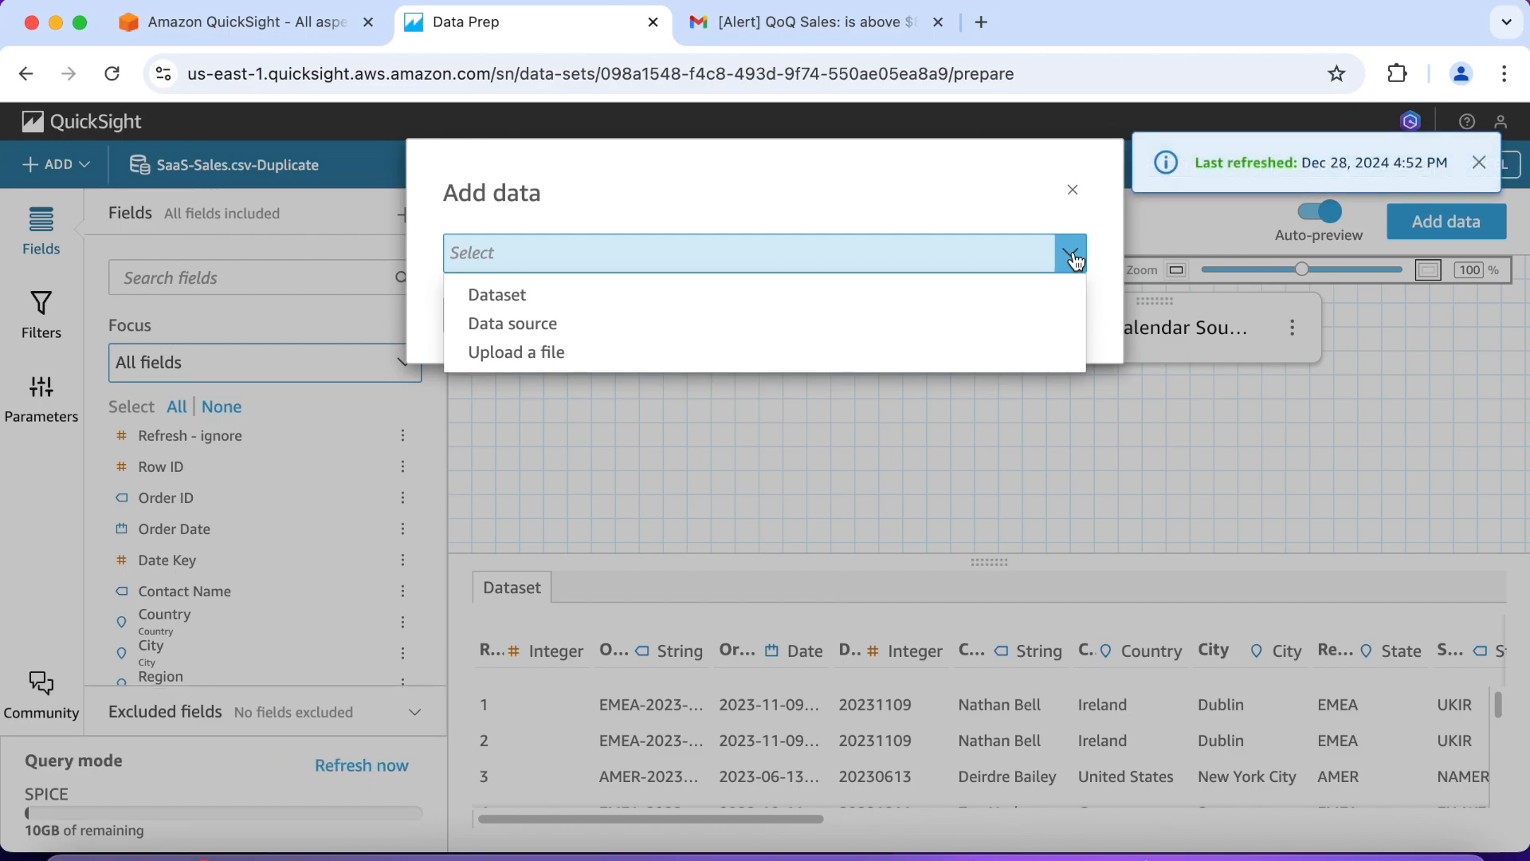
pyautogui.click(705, 324)
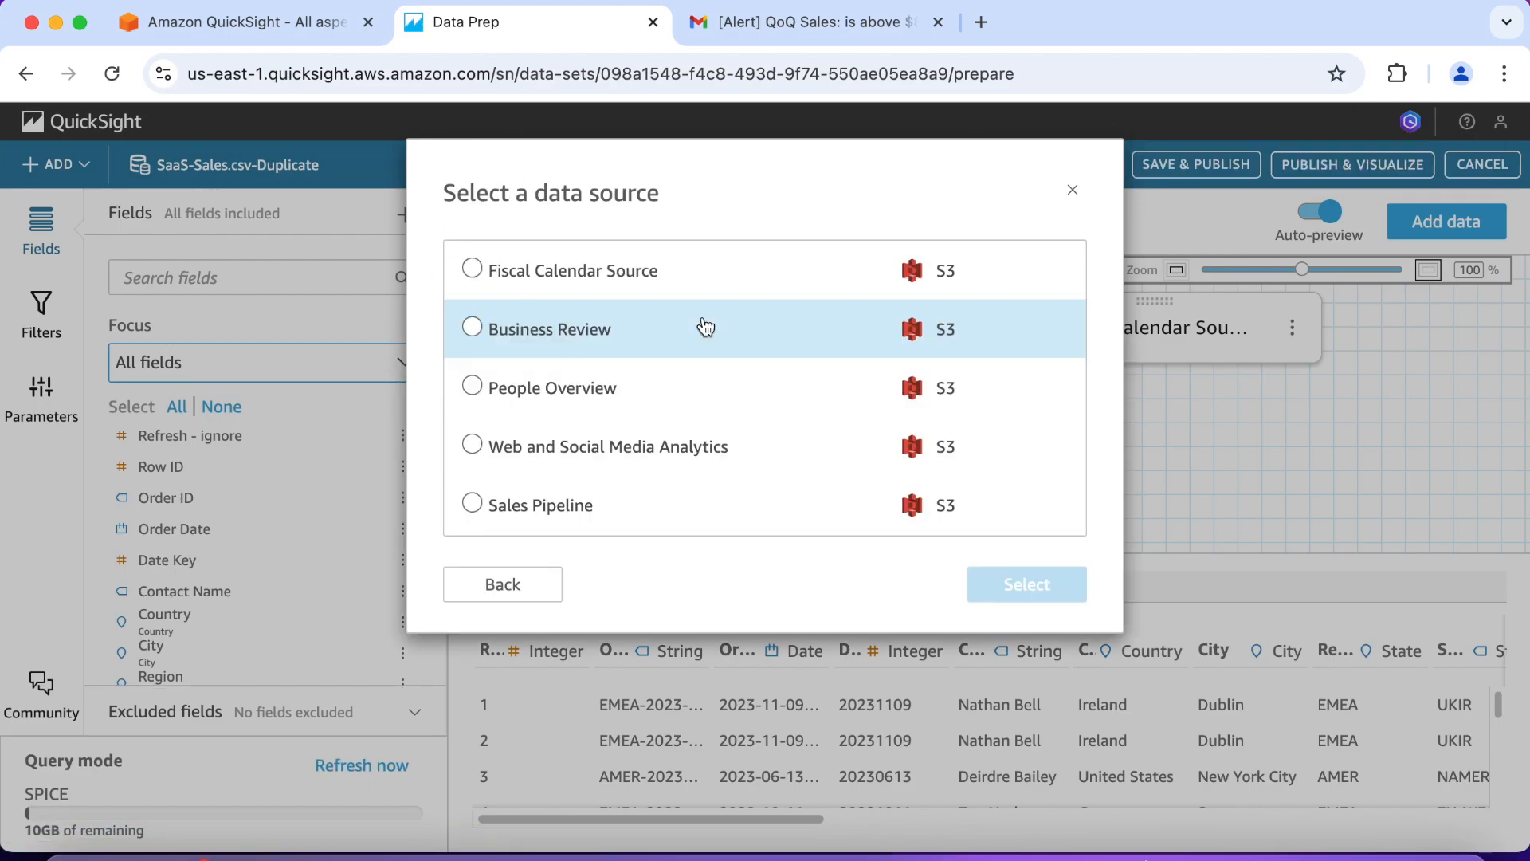
pyautogui.click(676, 270)
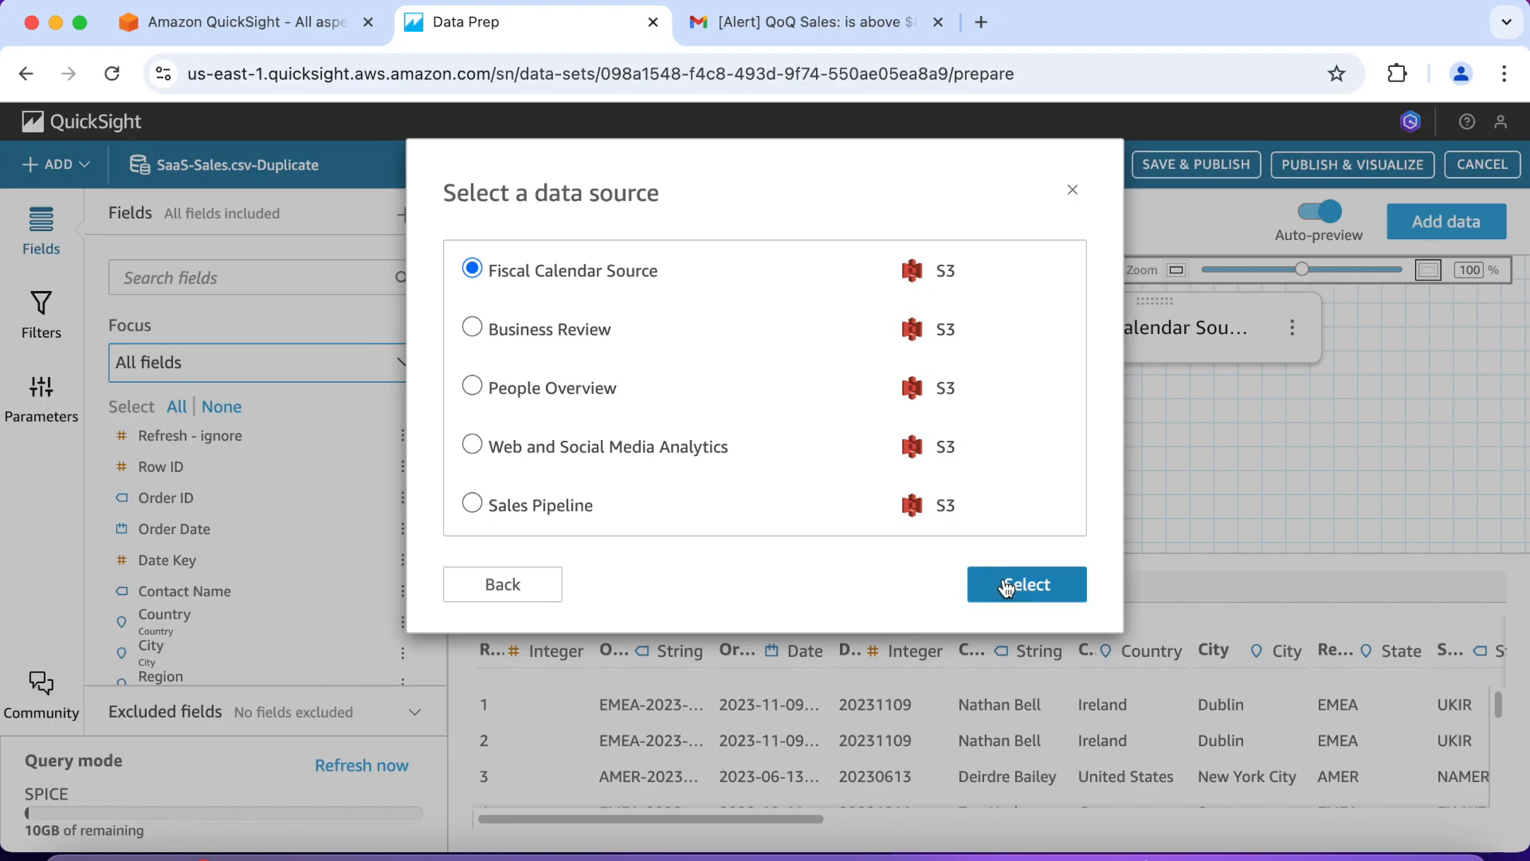
pyautogui.click(1006, 586)
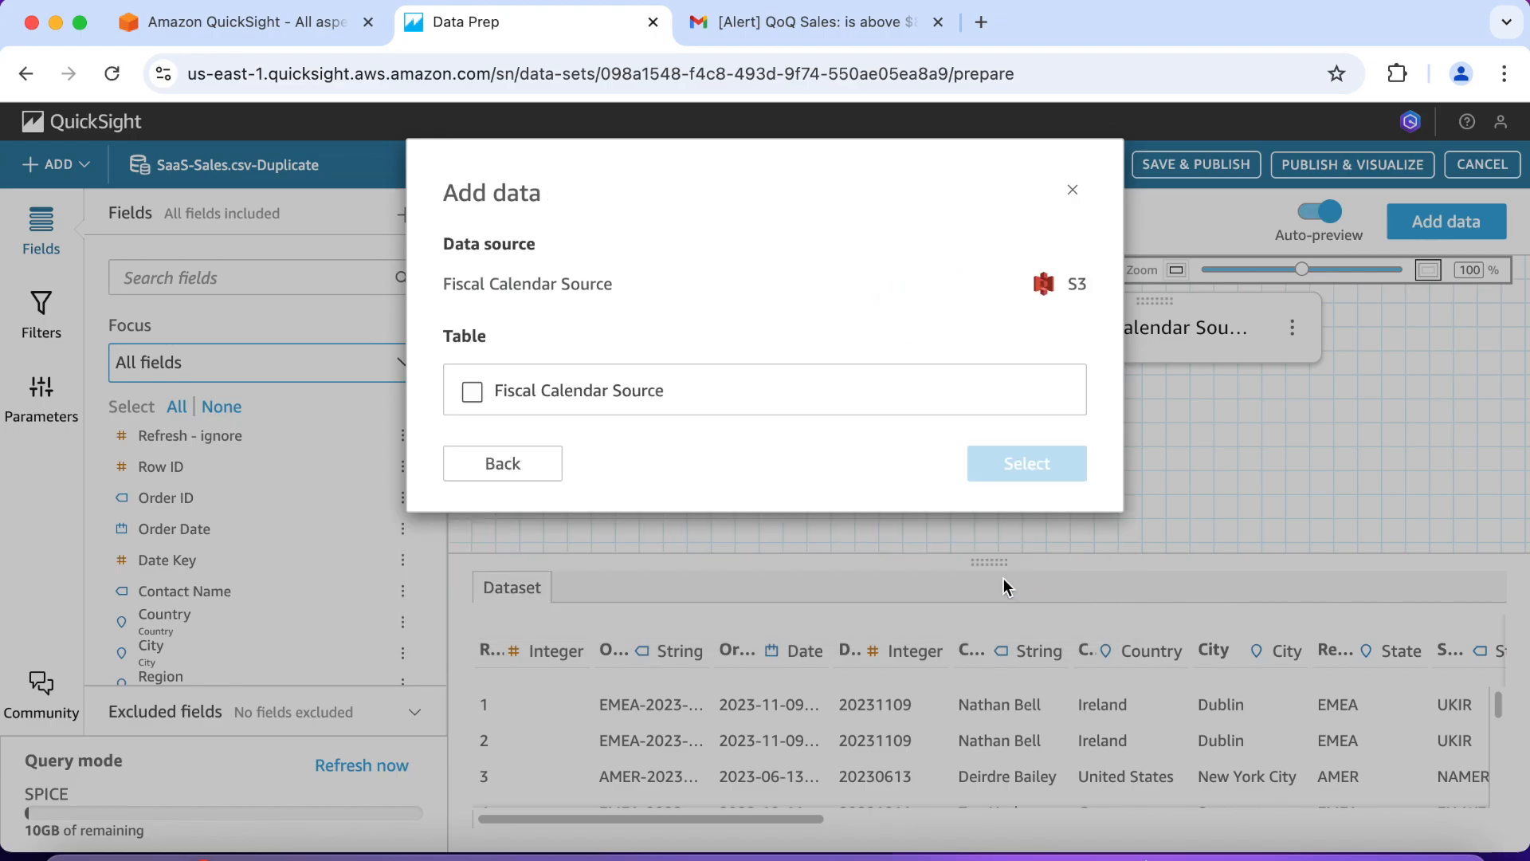
pyautogui.click(568, 390)
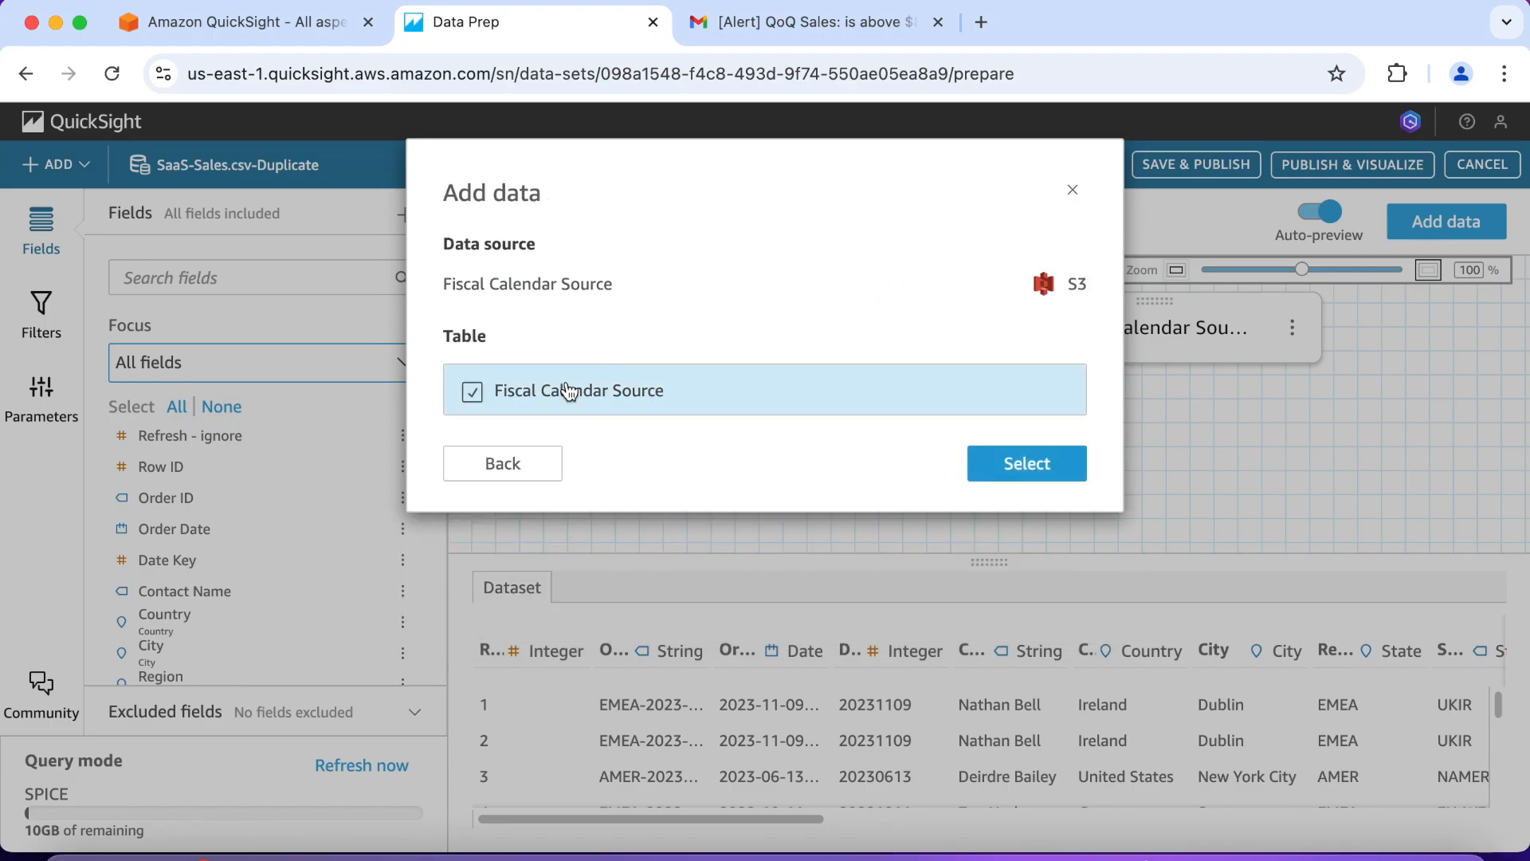
pyautogui.click(994, 474)
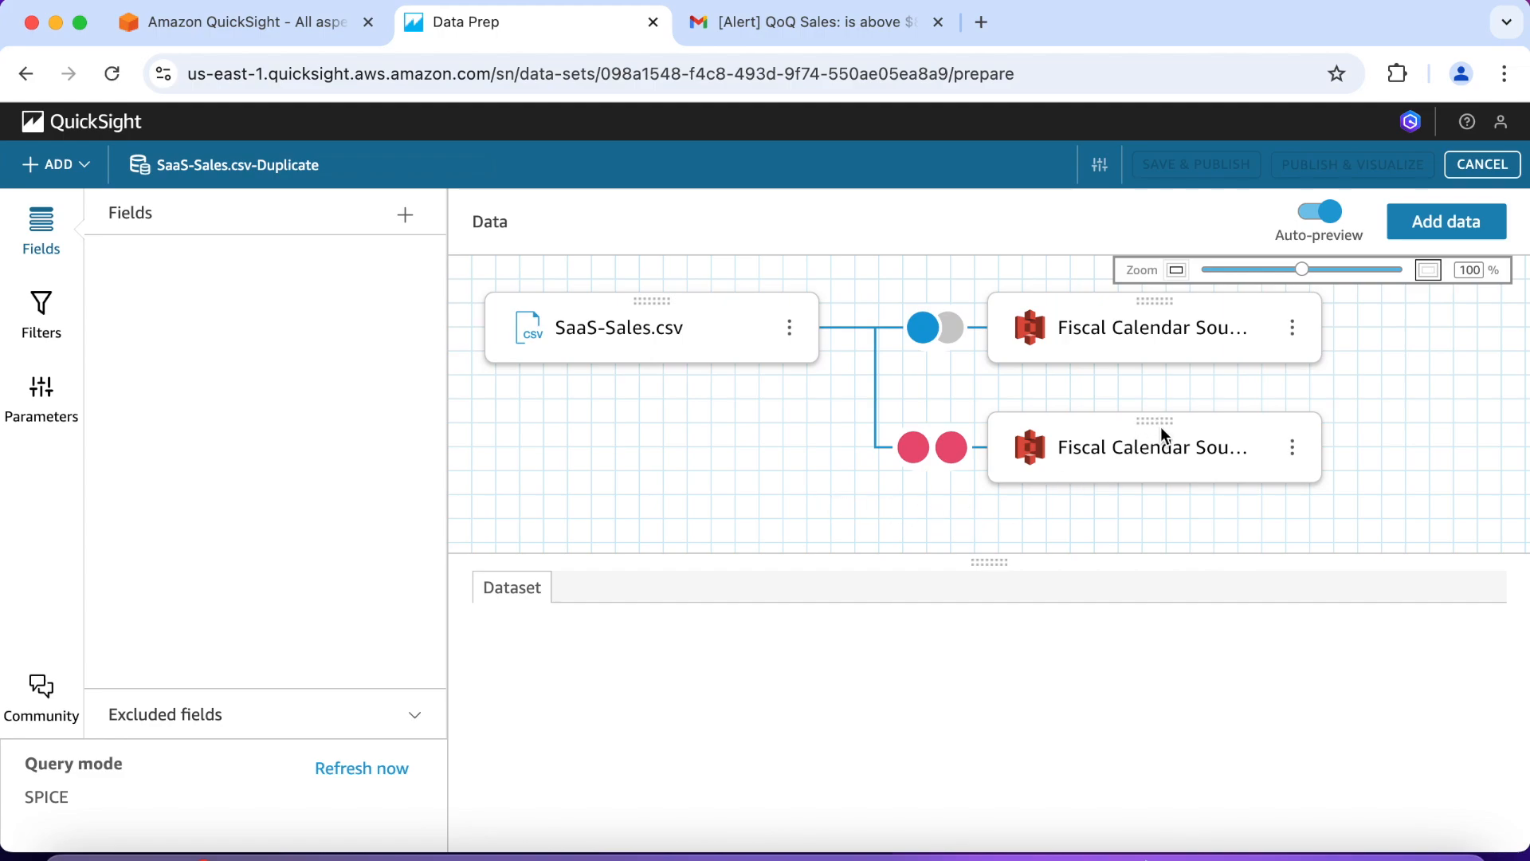
# Step: Reattach the second Fiscal Calendar Source table so it joins to the first Fiscal Calendar Source table instead of SaaS-Sales.csv
pyautogui.moveTo(1157, 423); pyautogui.dragTo(1344, 307)
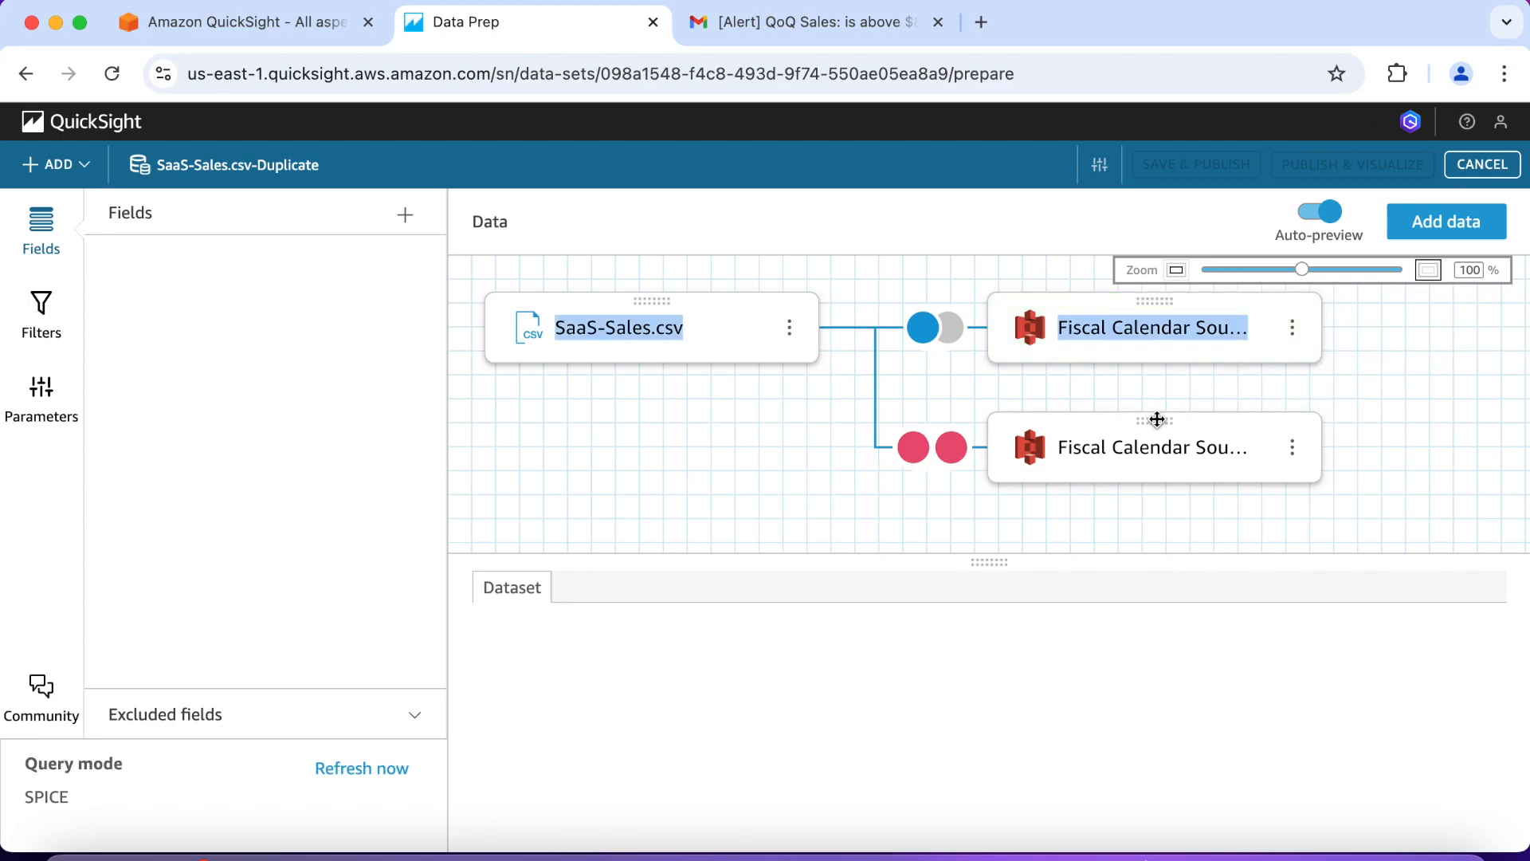
pyautogui.moveTo(1156, 420); pyautogui.dragTo(1097, 306)
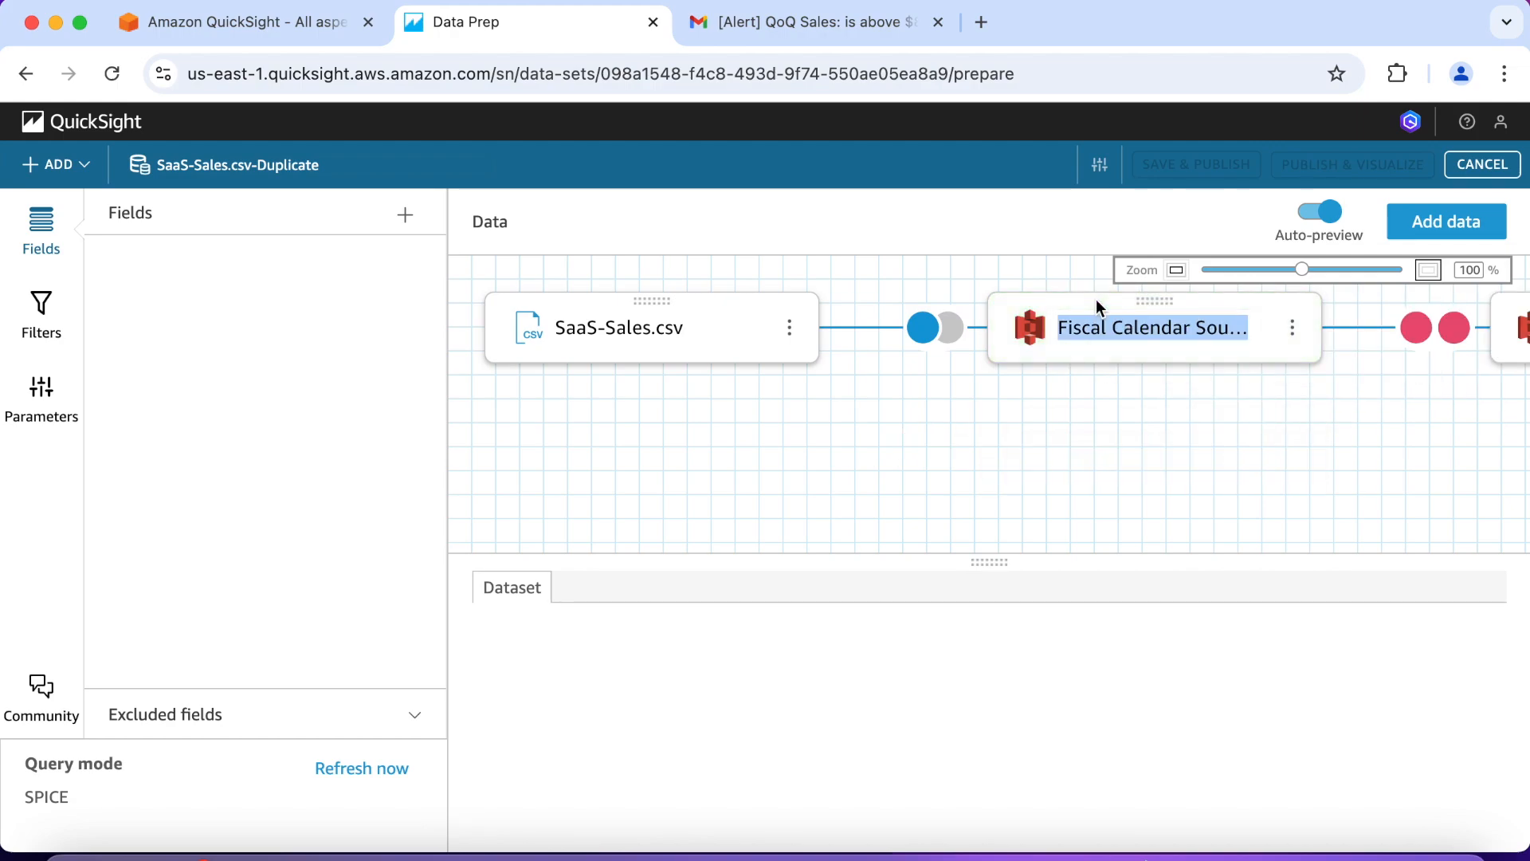
pyautogui.hscroll(5, 1097, 444)
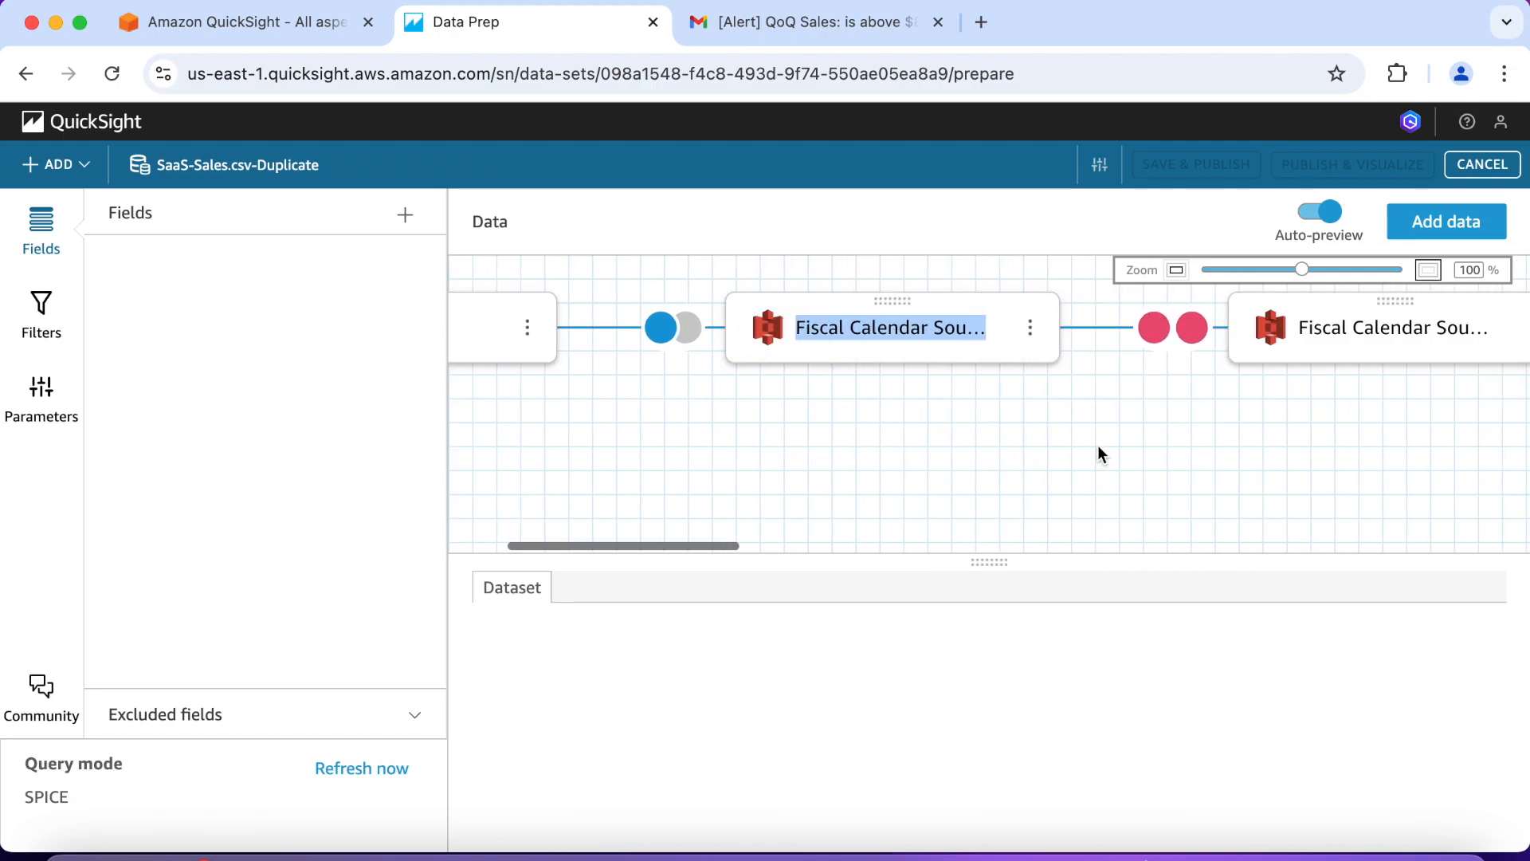
pyautogui.hscroll(1, 1097, 454)
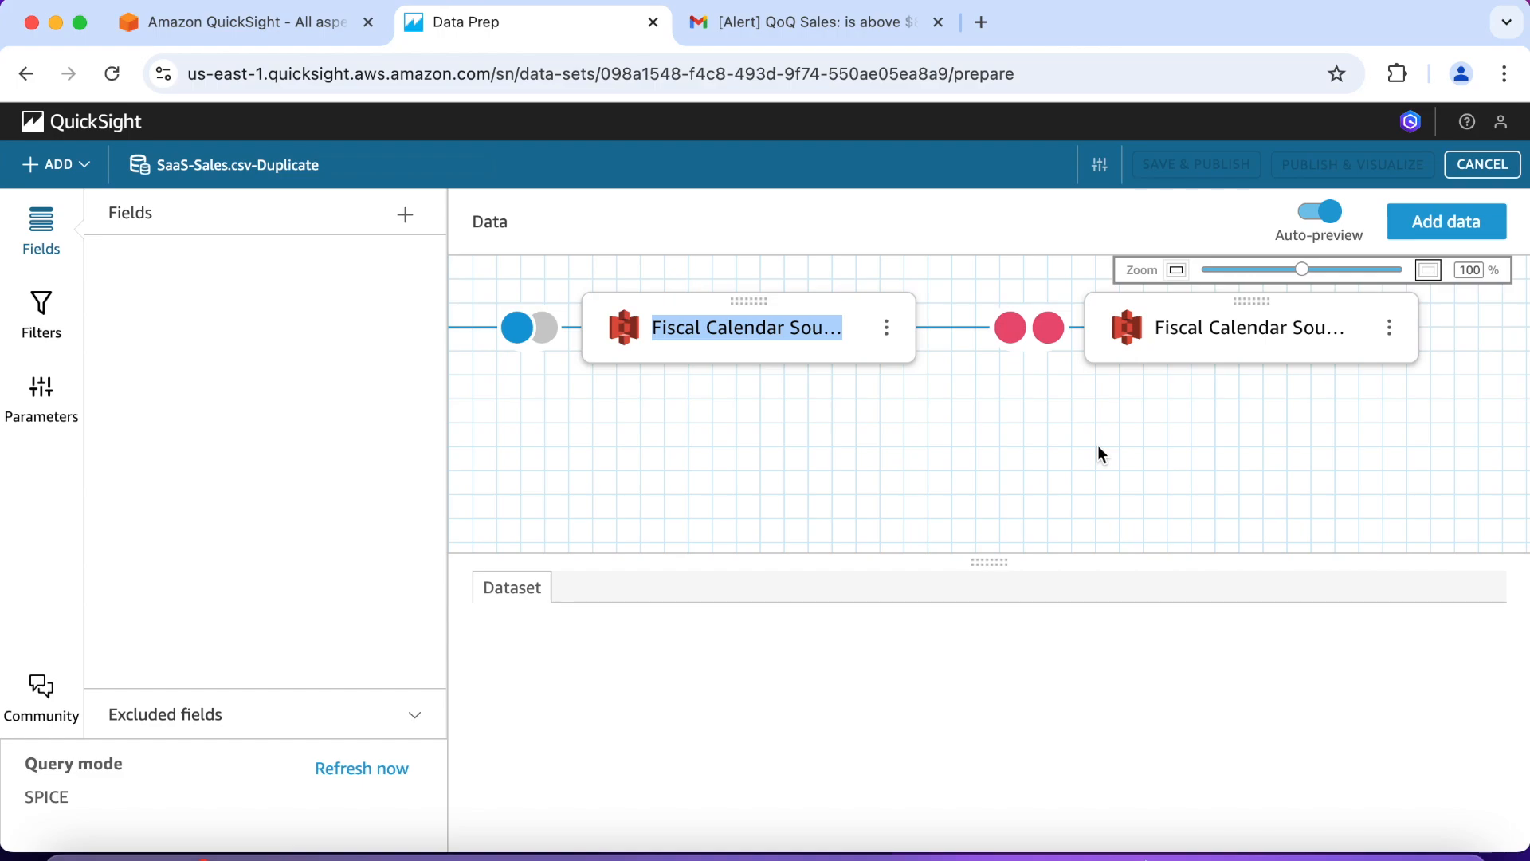
# Step: Configure a left join between the two Fiscal Calendar Source tables, matching their Date Key fields, and apply it
pyautogui.click(1033, 330)
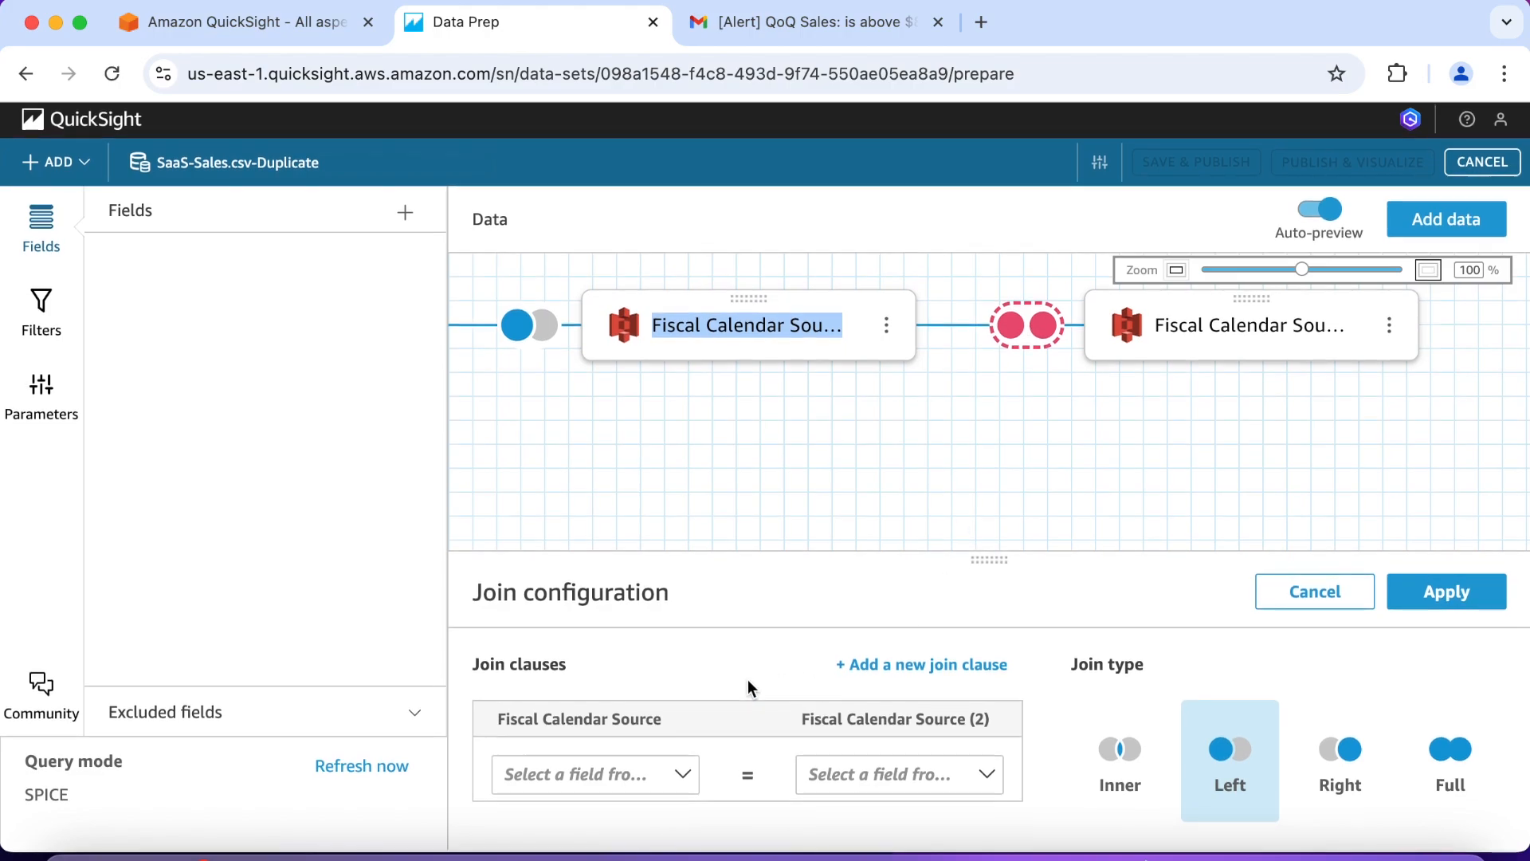
pyautogui.click(683, 777)
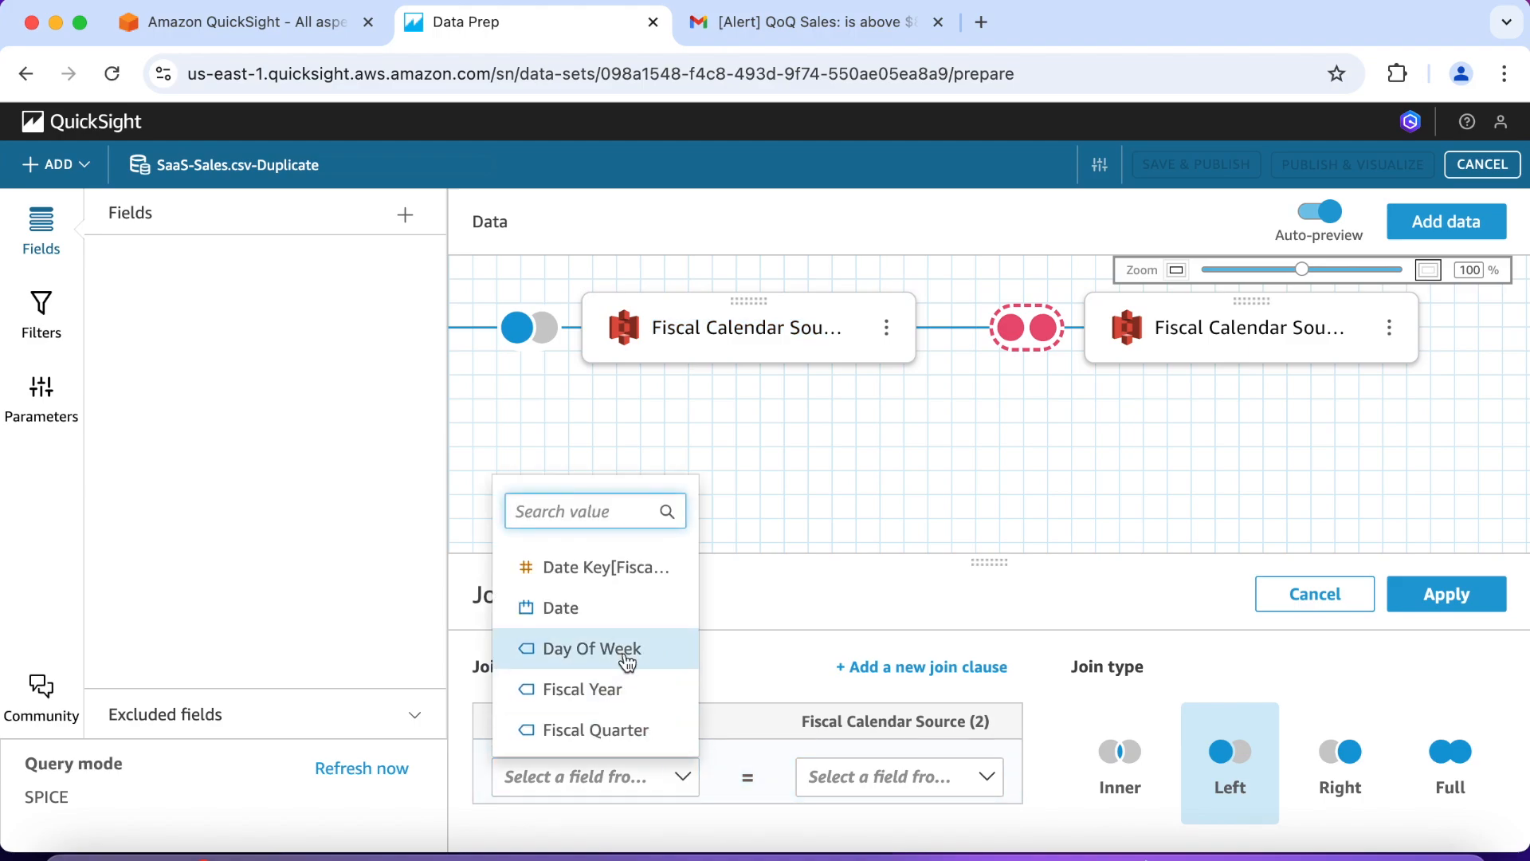
pyautogui.click(589, 569)
pyautogui.click(987, 777)
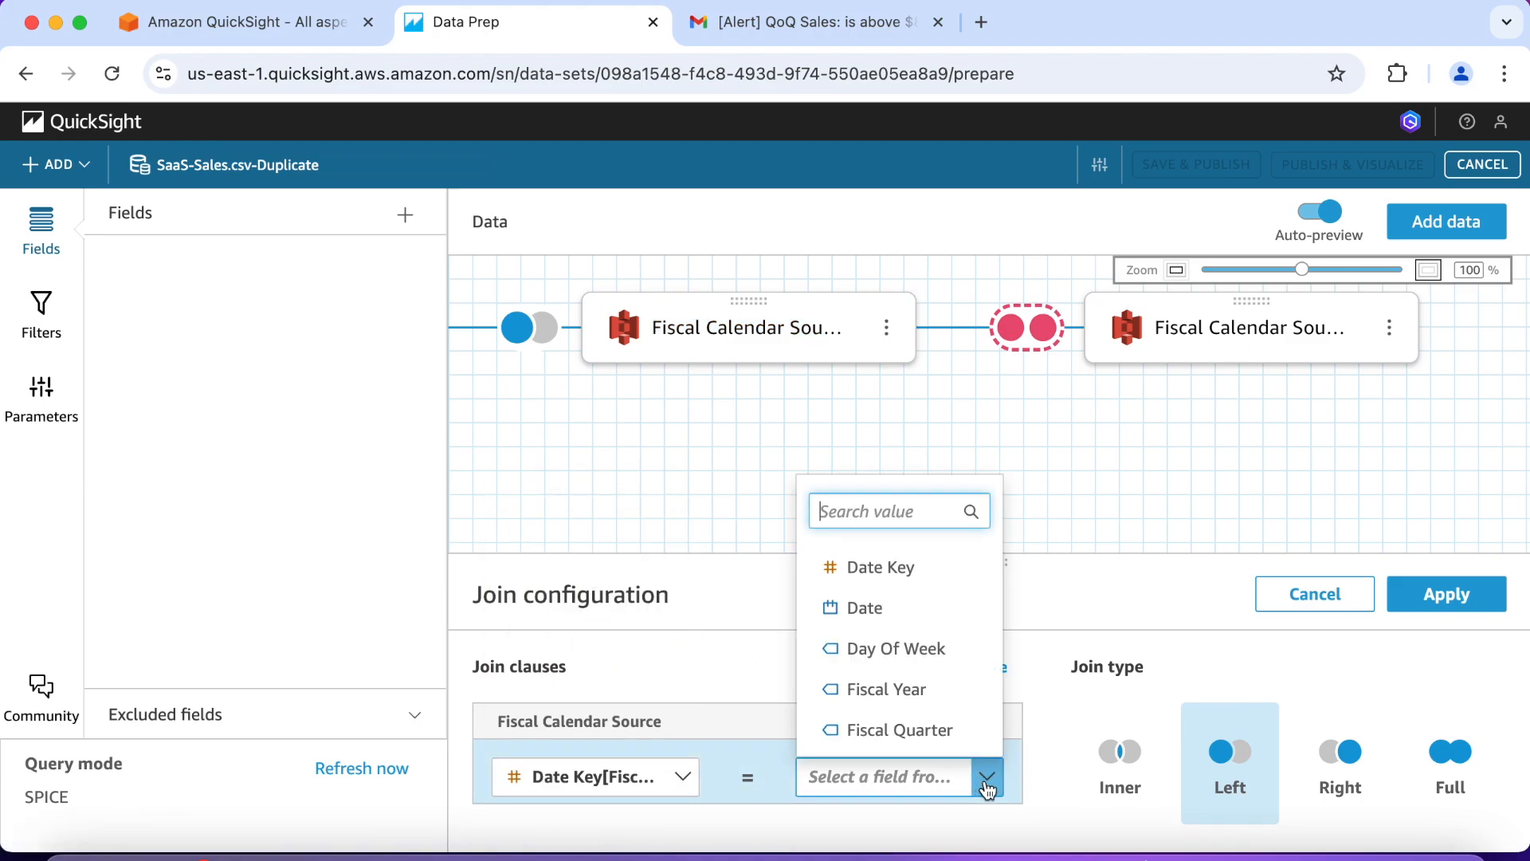
pyautogui.click(895, 569)
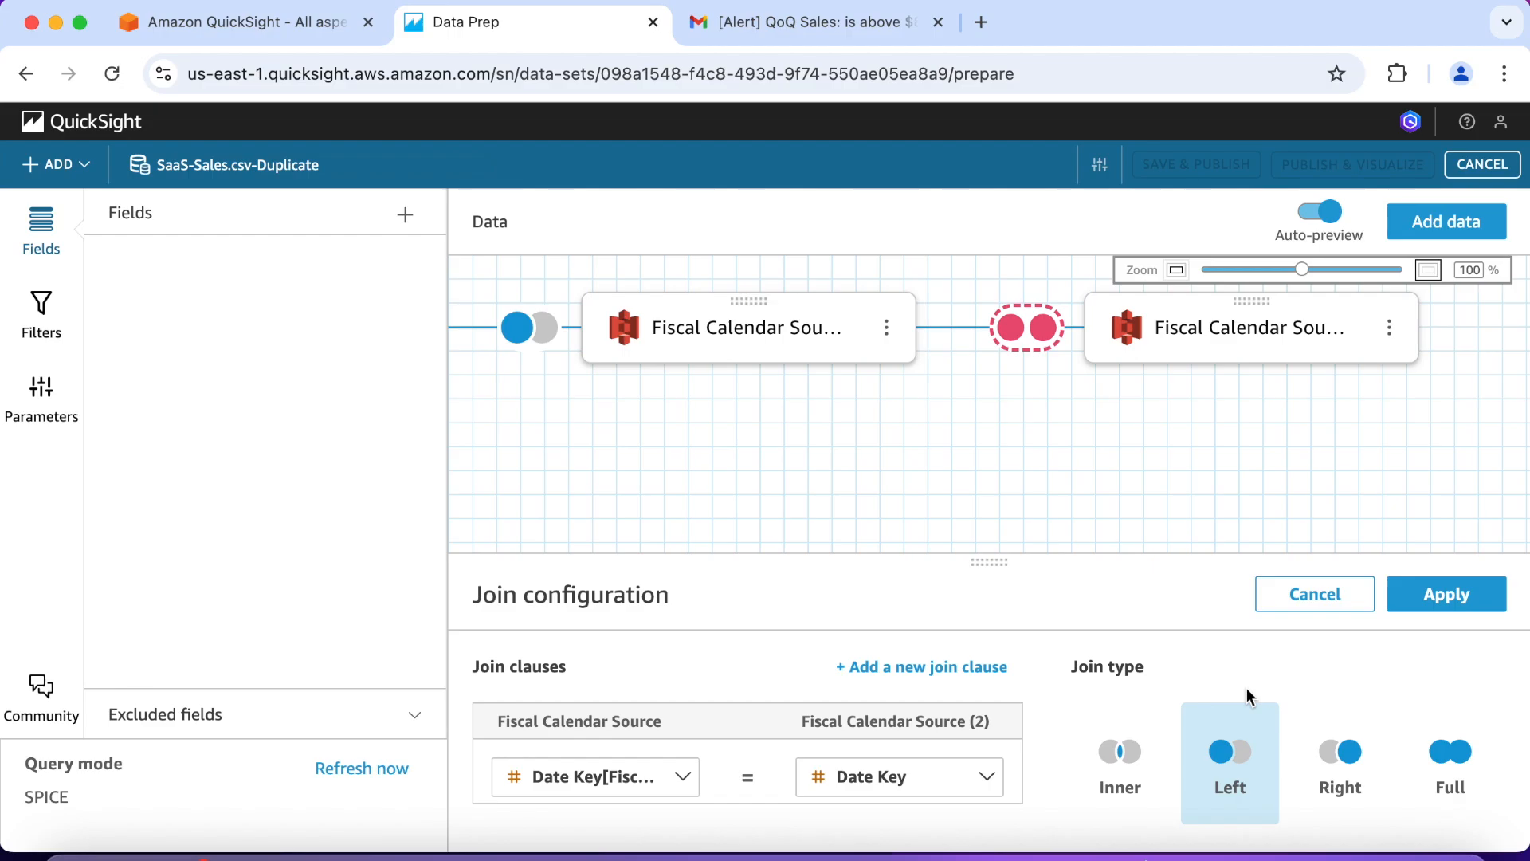
pyautogui.click(1449, 596)
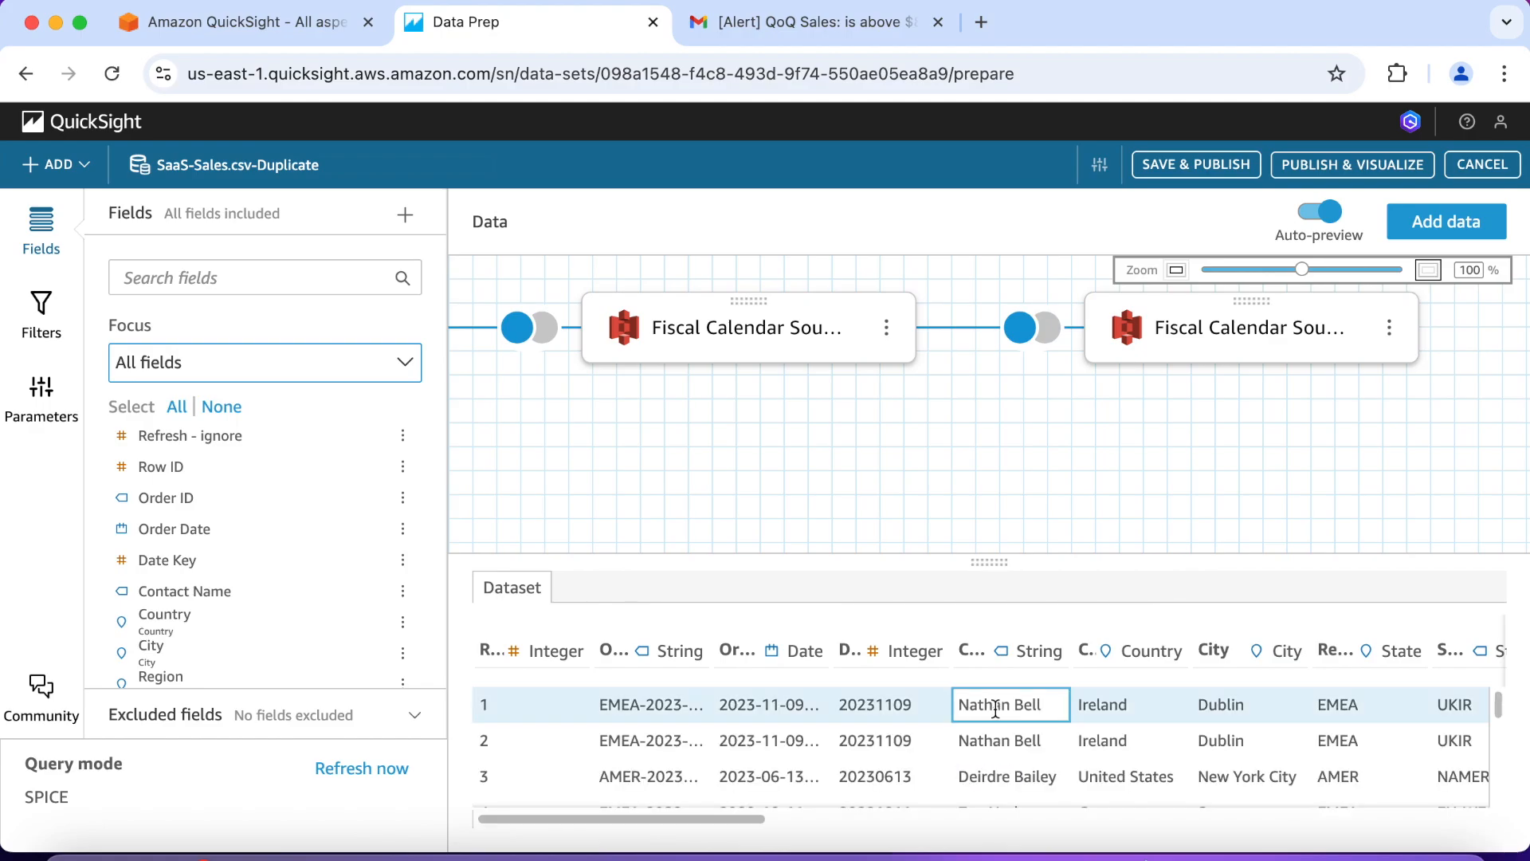
# Step: Remove the second Fiscal Calendar Source table from the end of the join chain
pyautogui.hscroll(-10, 799, 482)
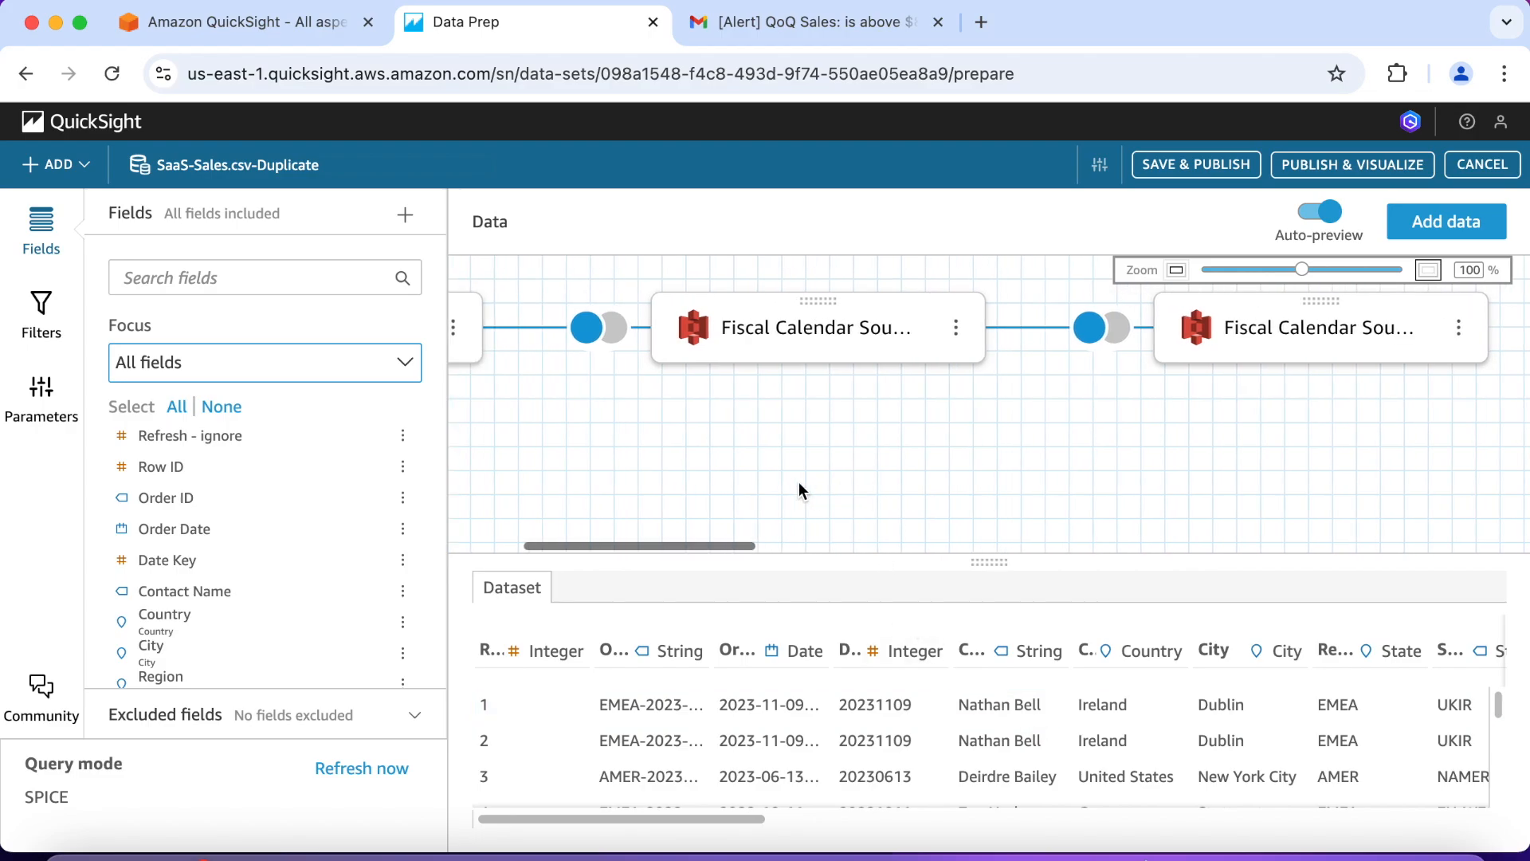
pyautogui.hscroll(8, 799, 482)
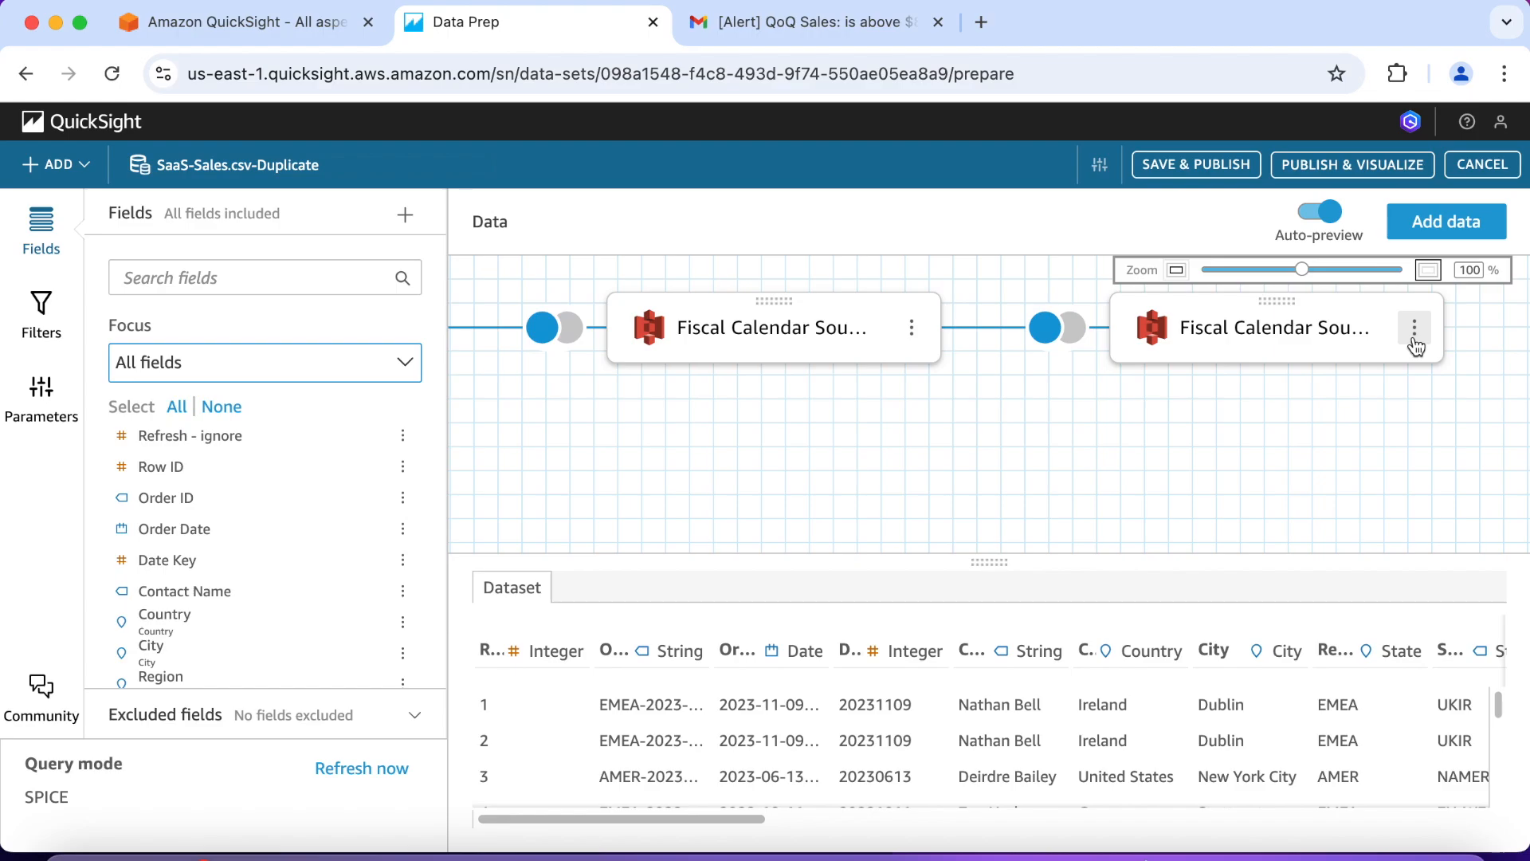
pyautogui.click(1415, 329)
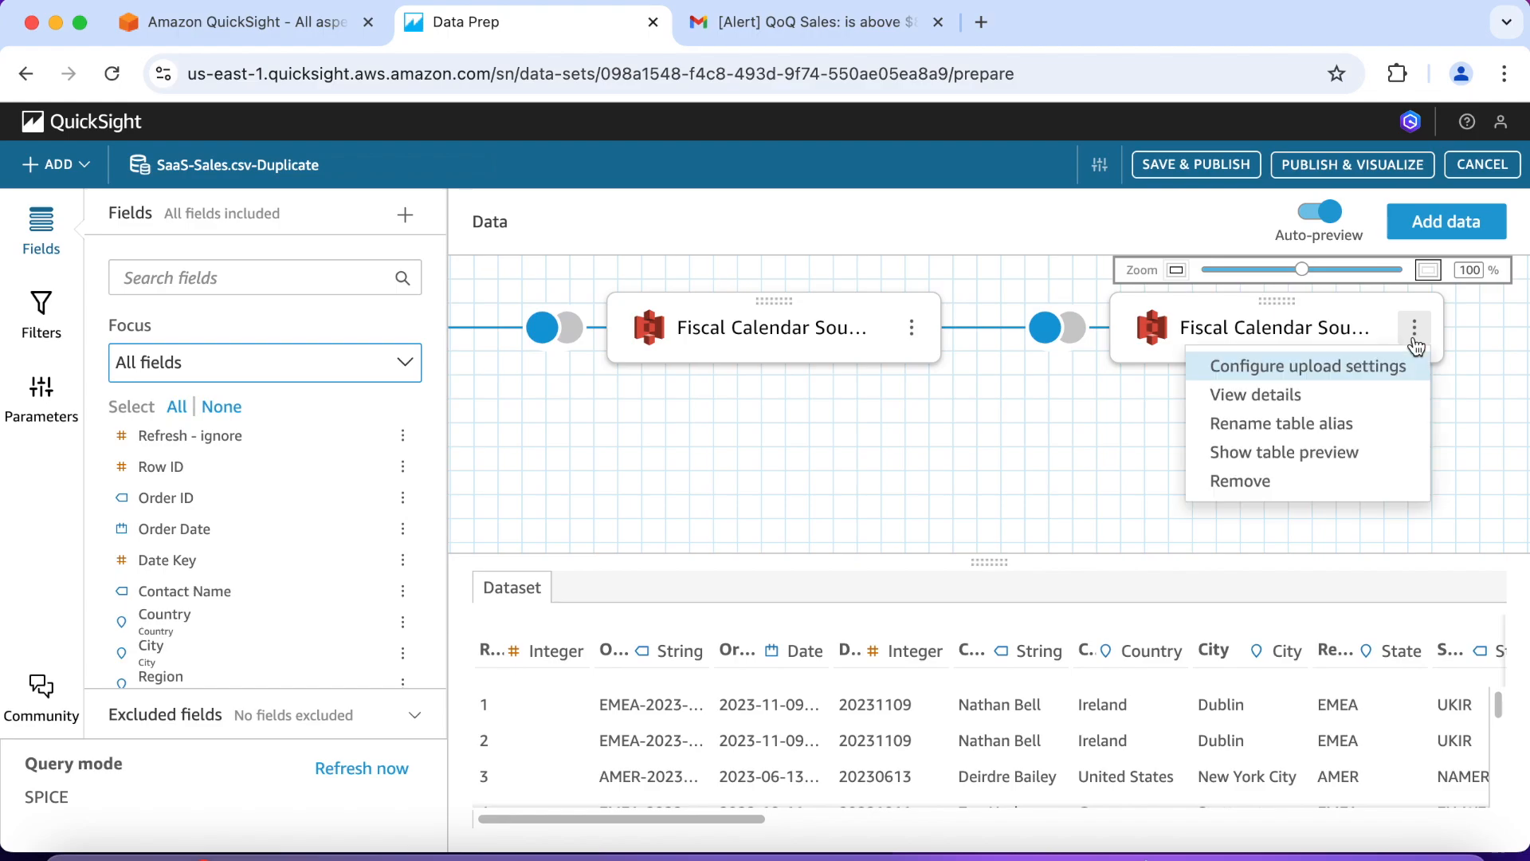
pyautogui.click(1297, 480)
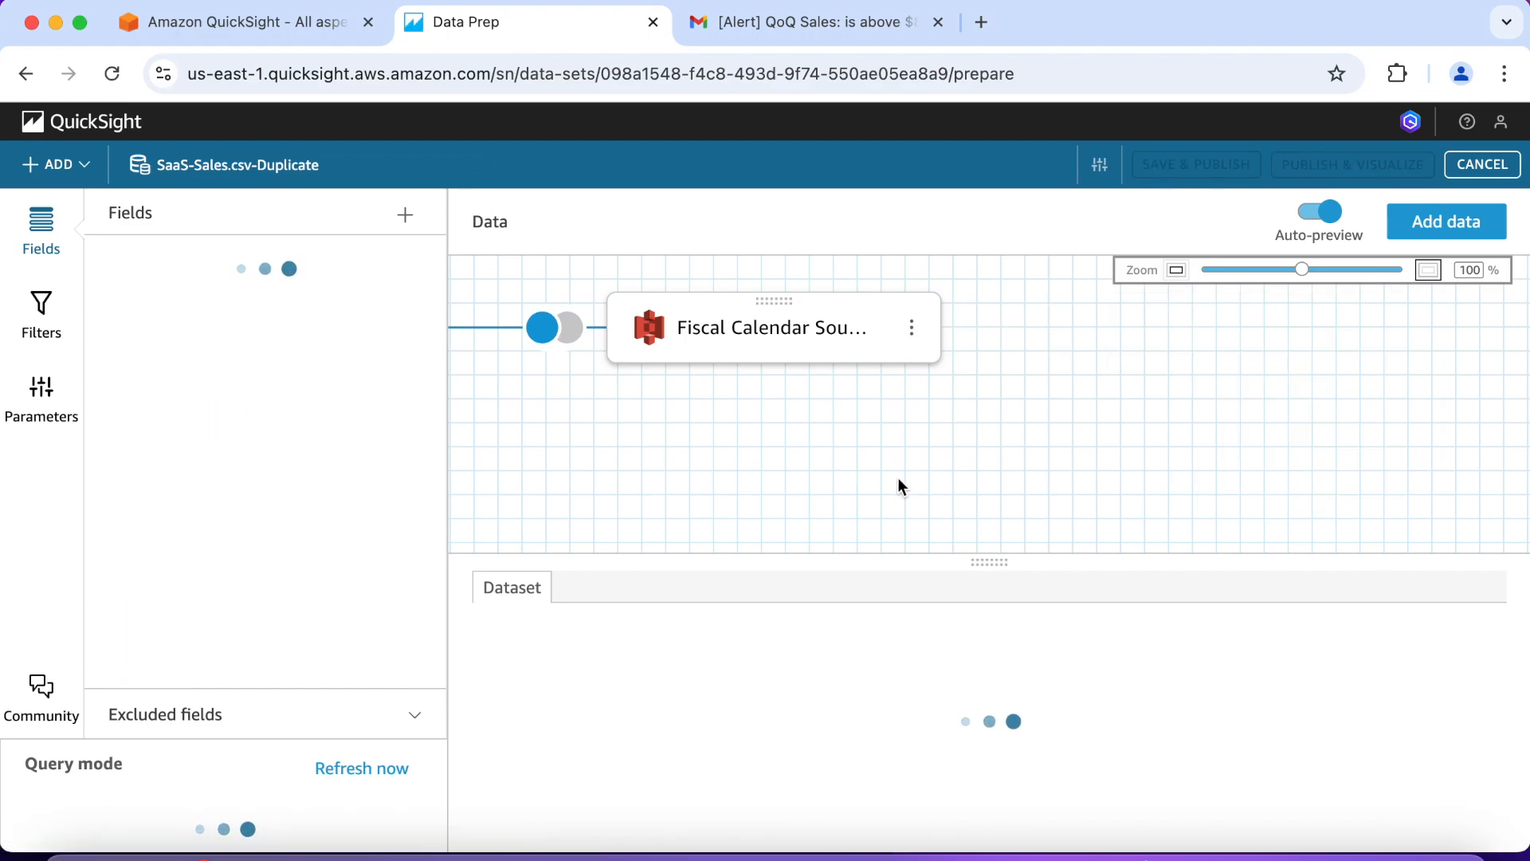
pyautogui.hscroll(-5, 899, 481)
pyautogui.hscroll(-3, 898, 477)
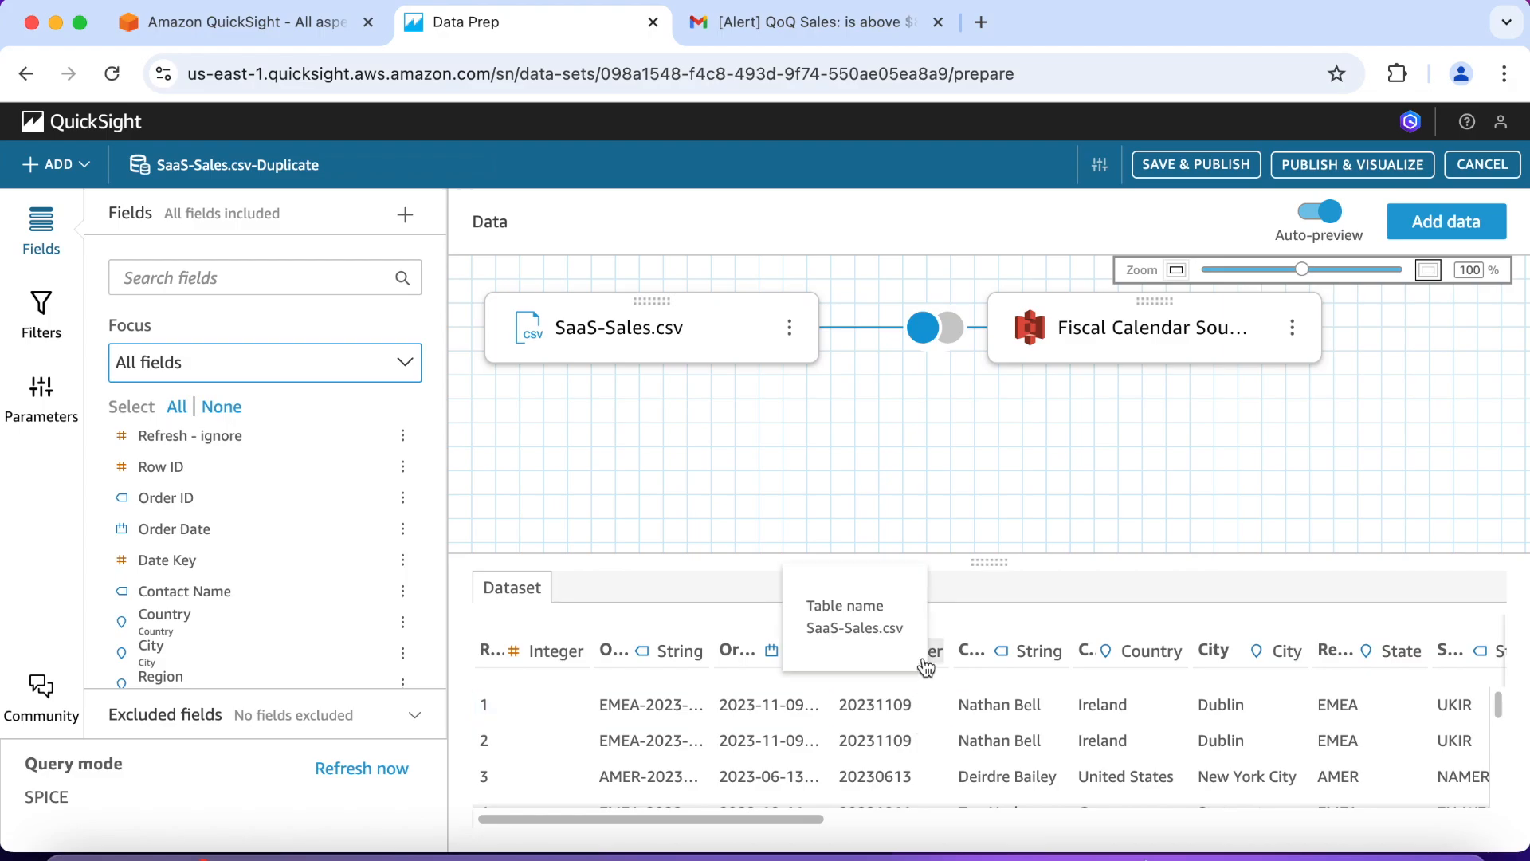
# Step: Add a dataset filter on the Industry field
pyautogui.click(53, 321)
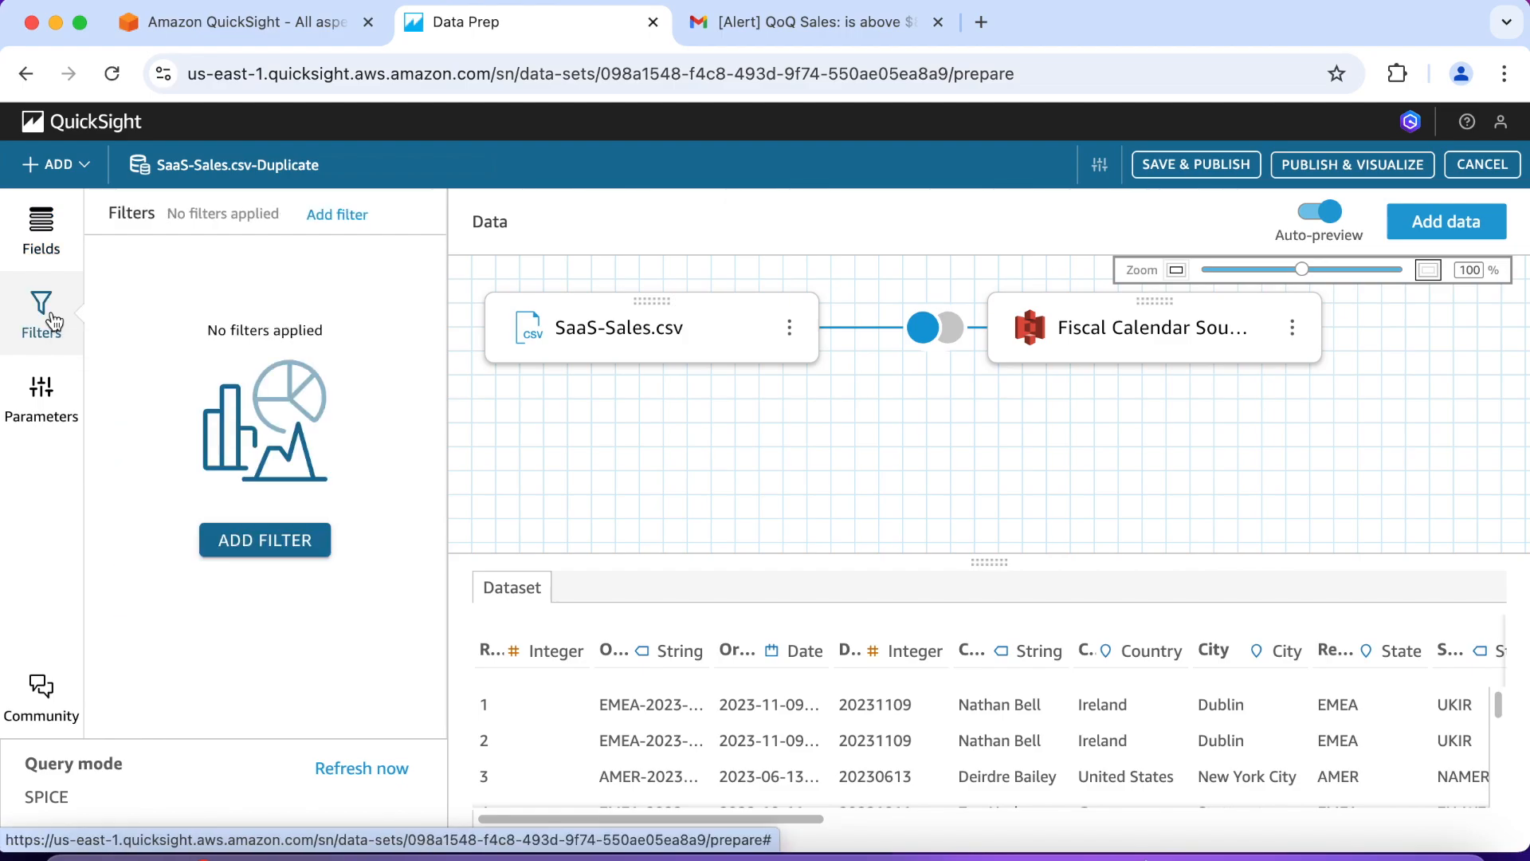
pyautogui.click(265, 542)
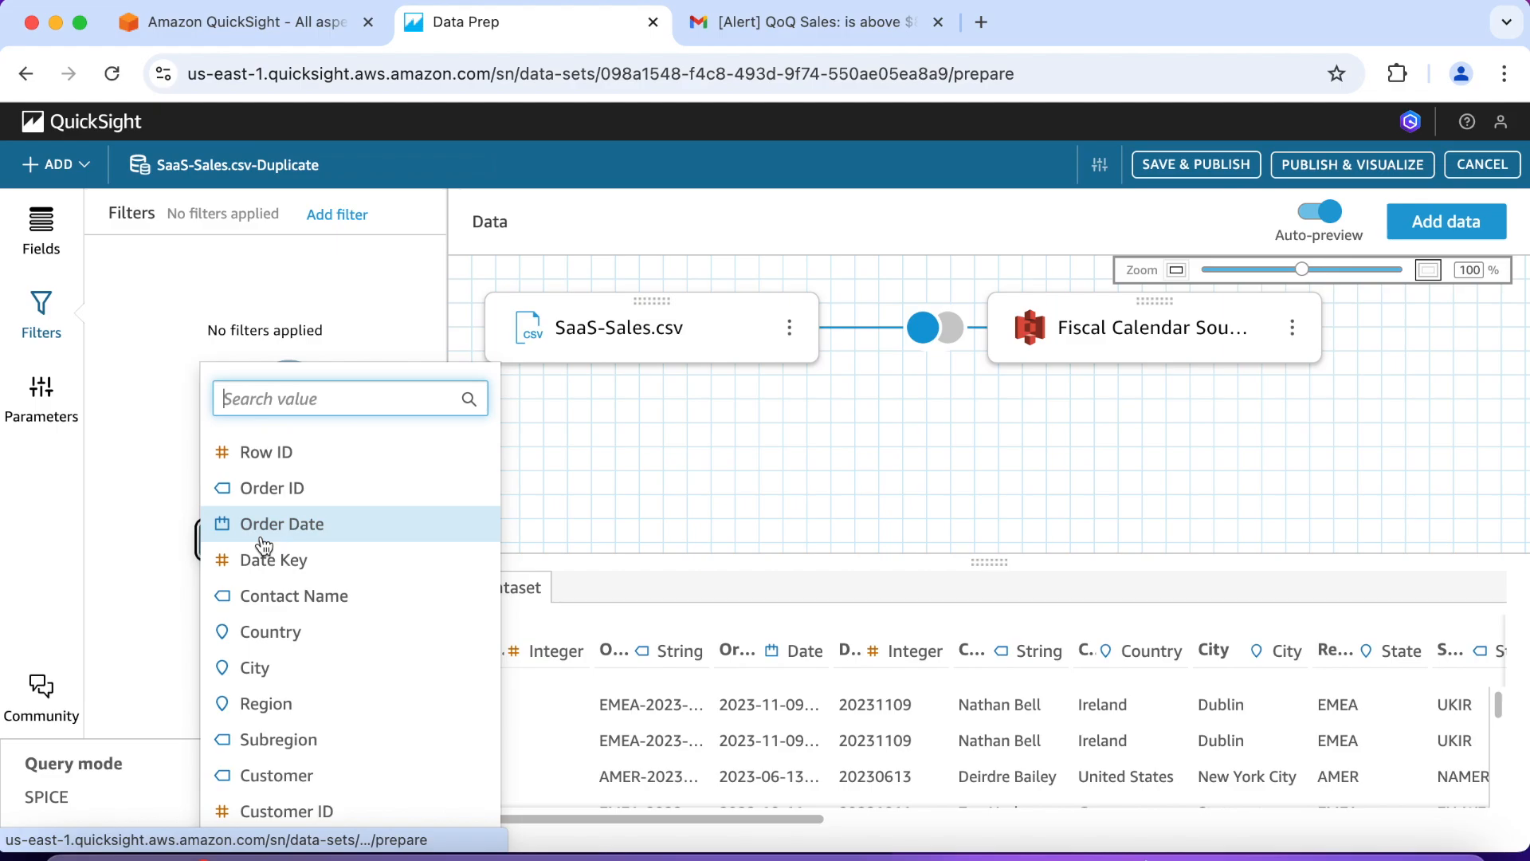
pyautogui.scroll(-2, 265, 546)
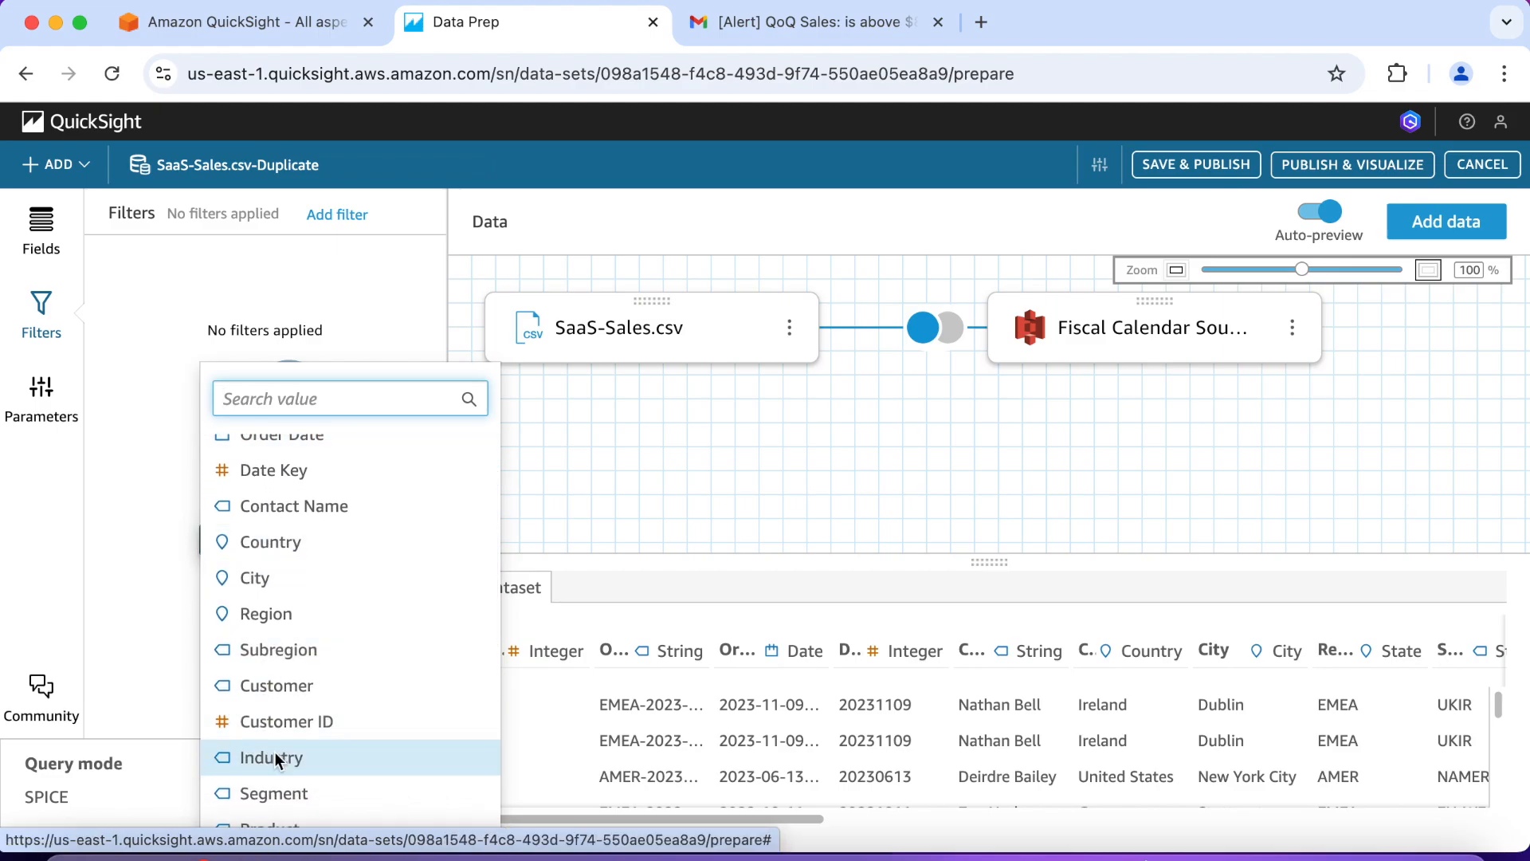
pyautogui.click(274, 757)
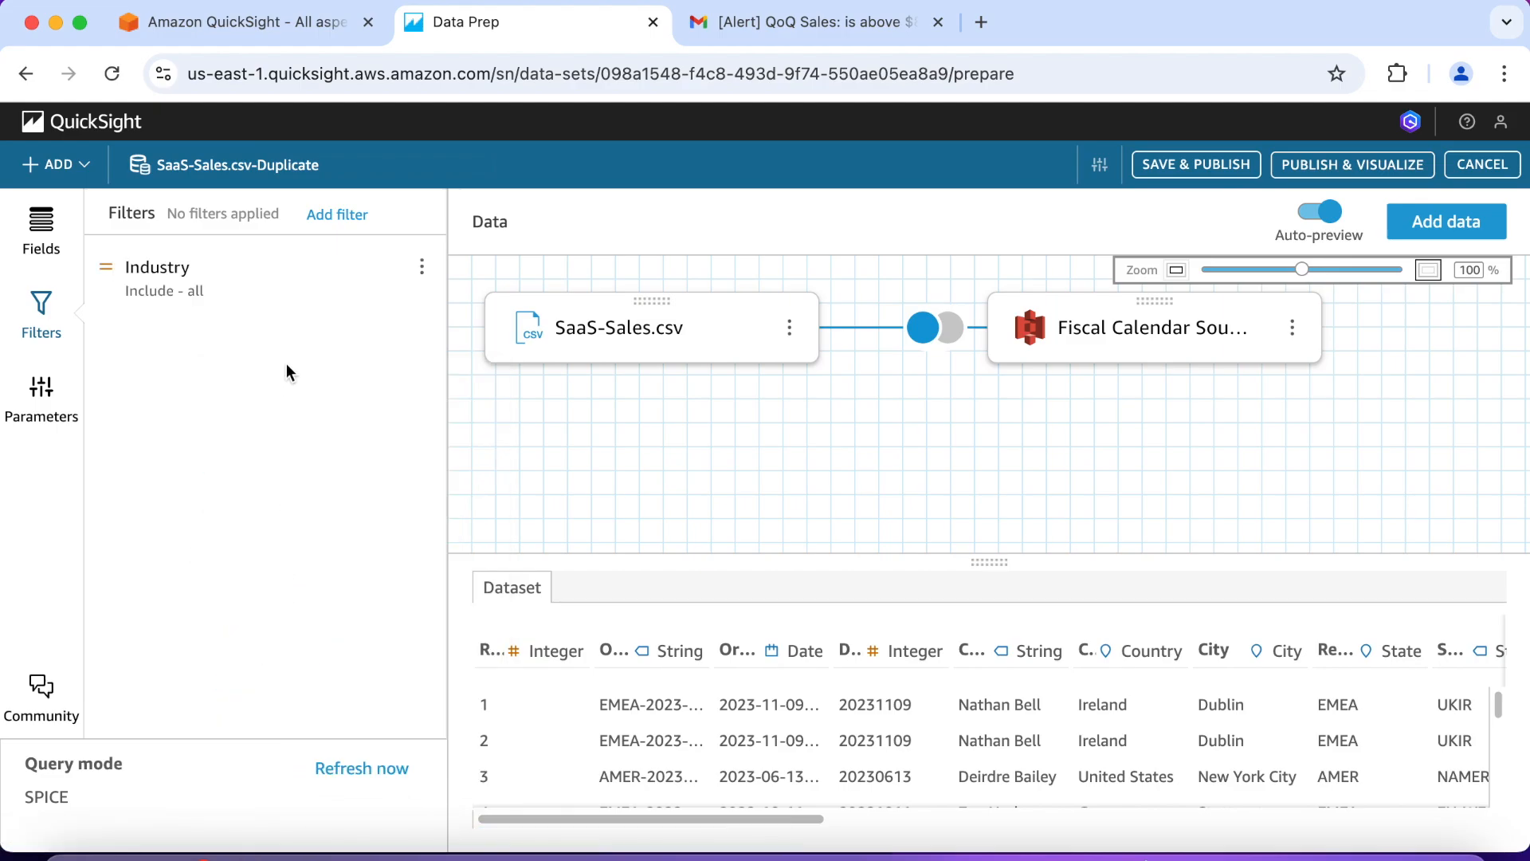
# Step: Set the Industry filter to exclude the value Misc, apply it, and save and publish the dataset
pyautogui.click(278, 266)
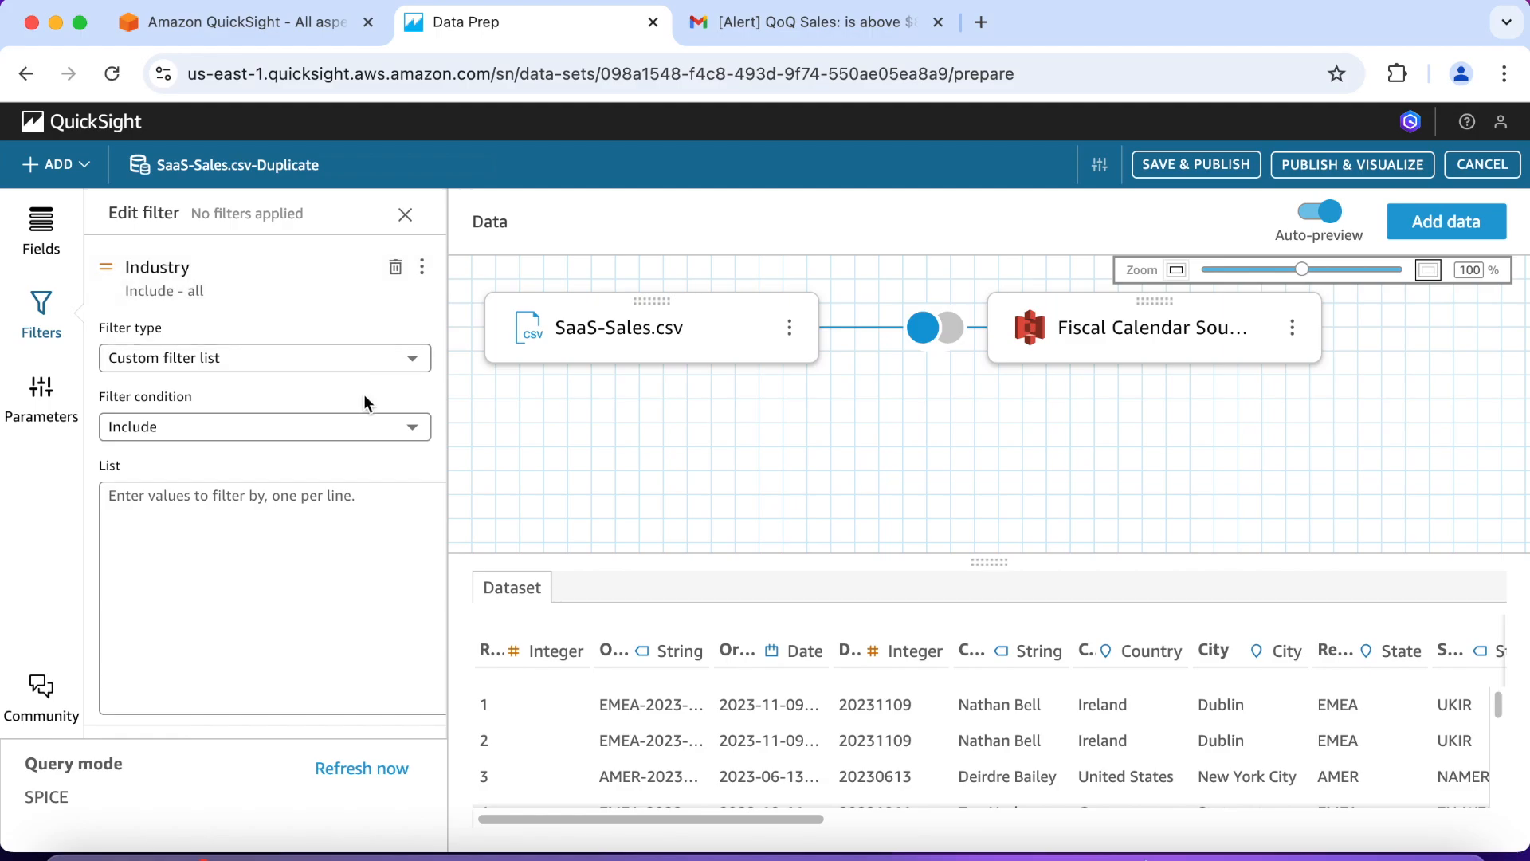
pyautogui.click(385, 427)
pyautogui.click(341, 456)
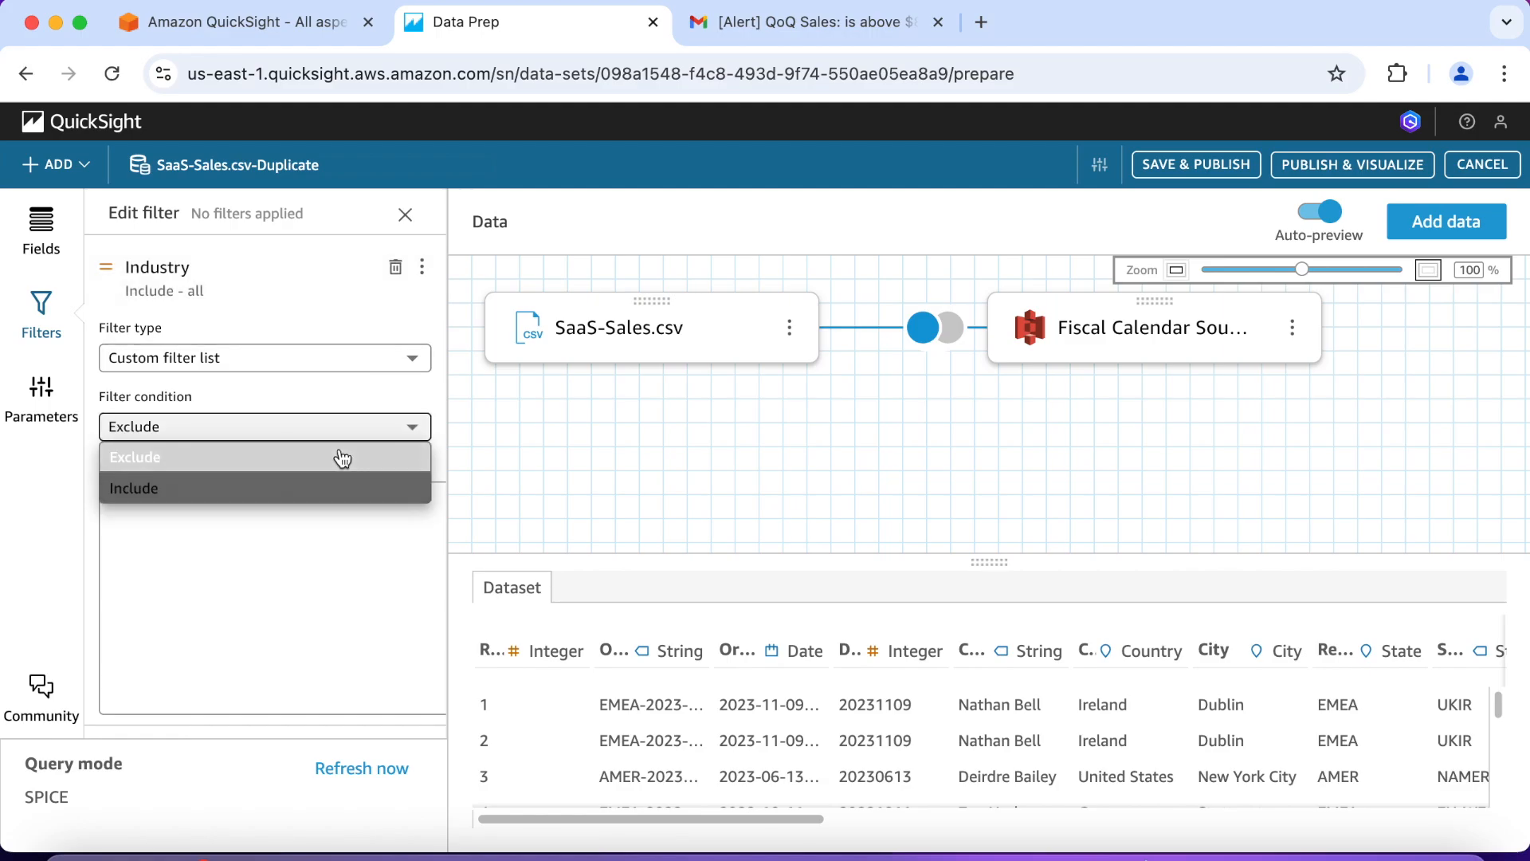
pyautogui.click(230, 510)
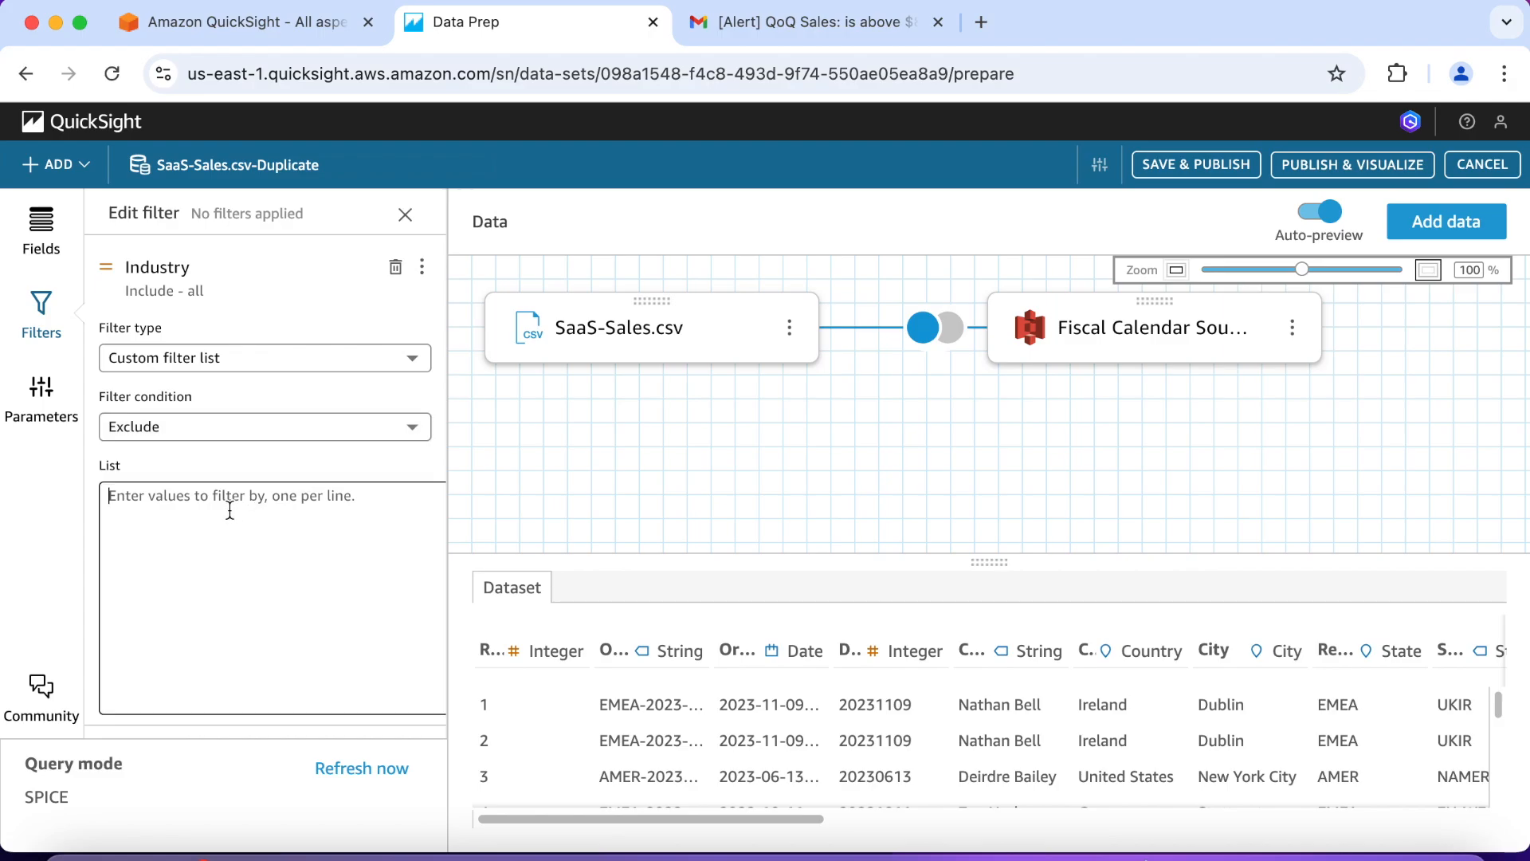
pyautogui.write('Misc')
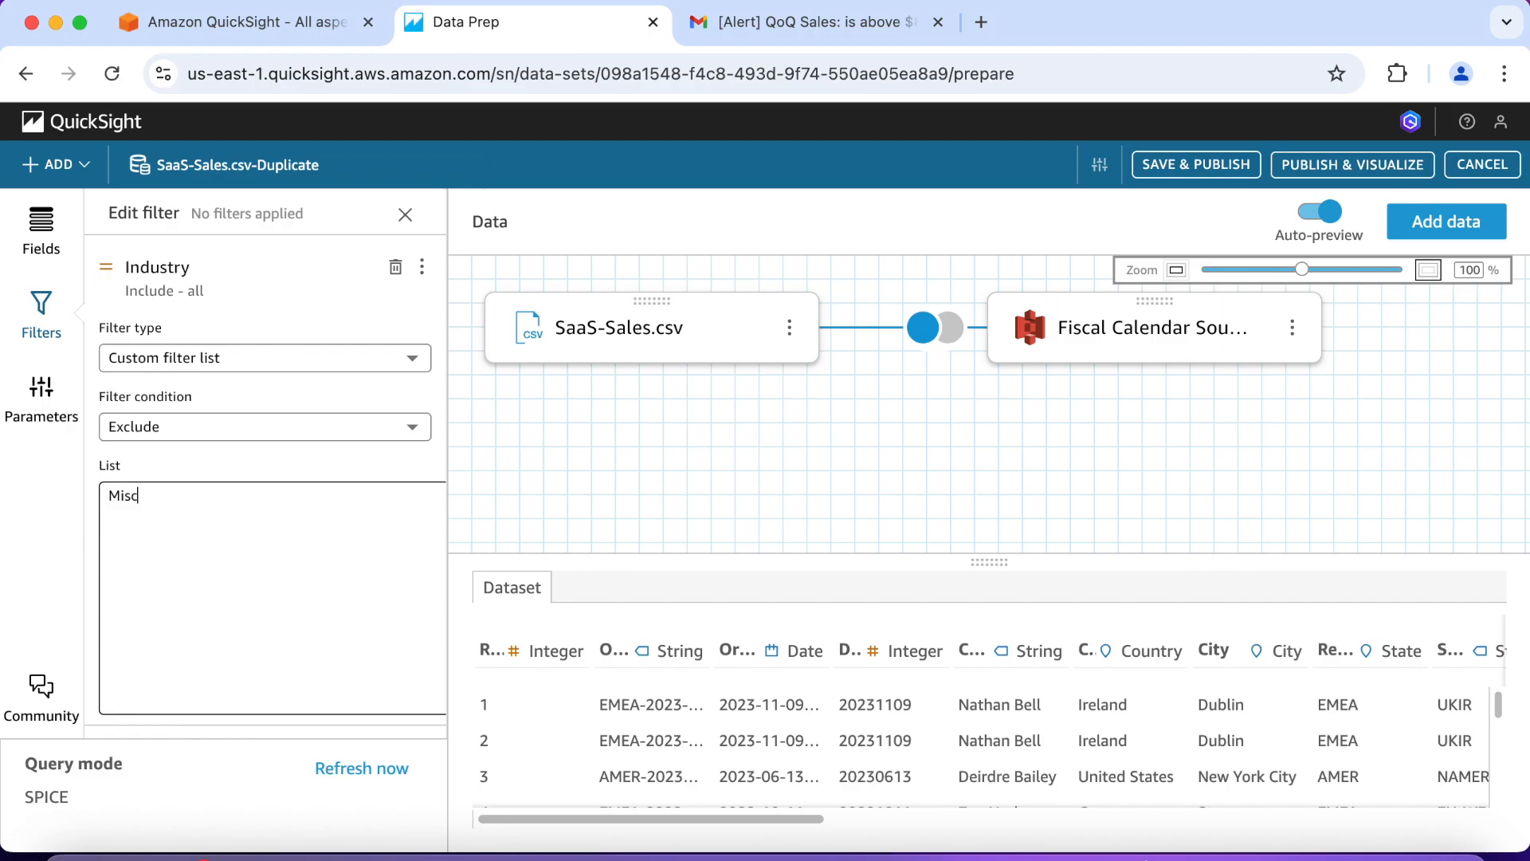
pyautogui.scroll(-2, 155, 558)
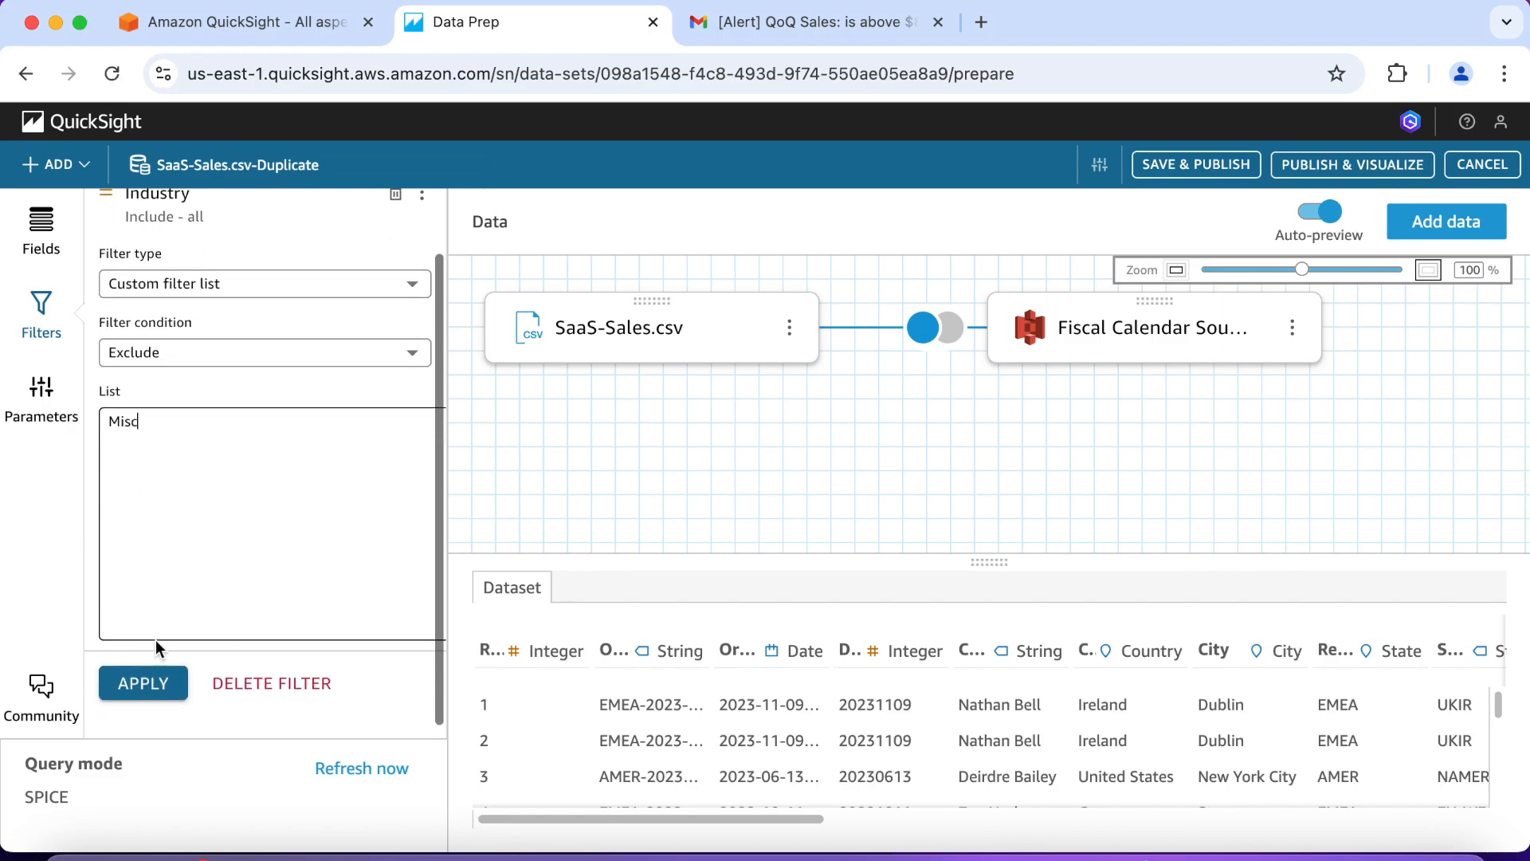
pyautogui.click(145, 685)
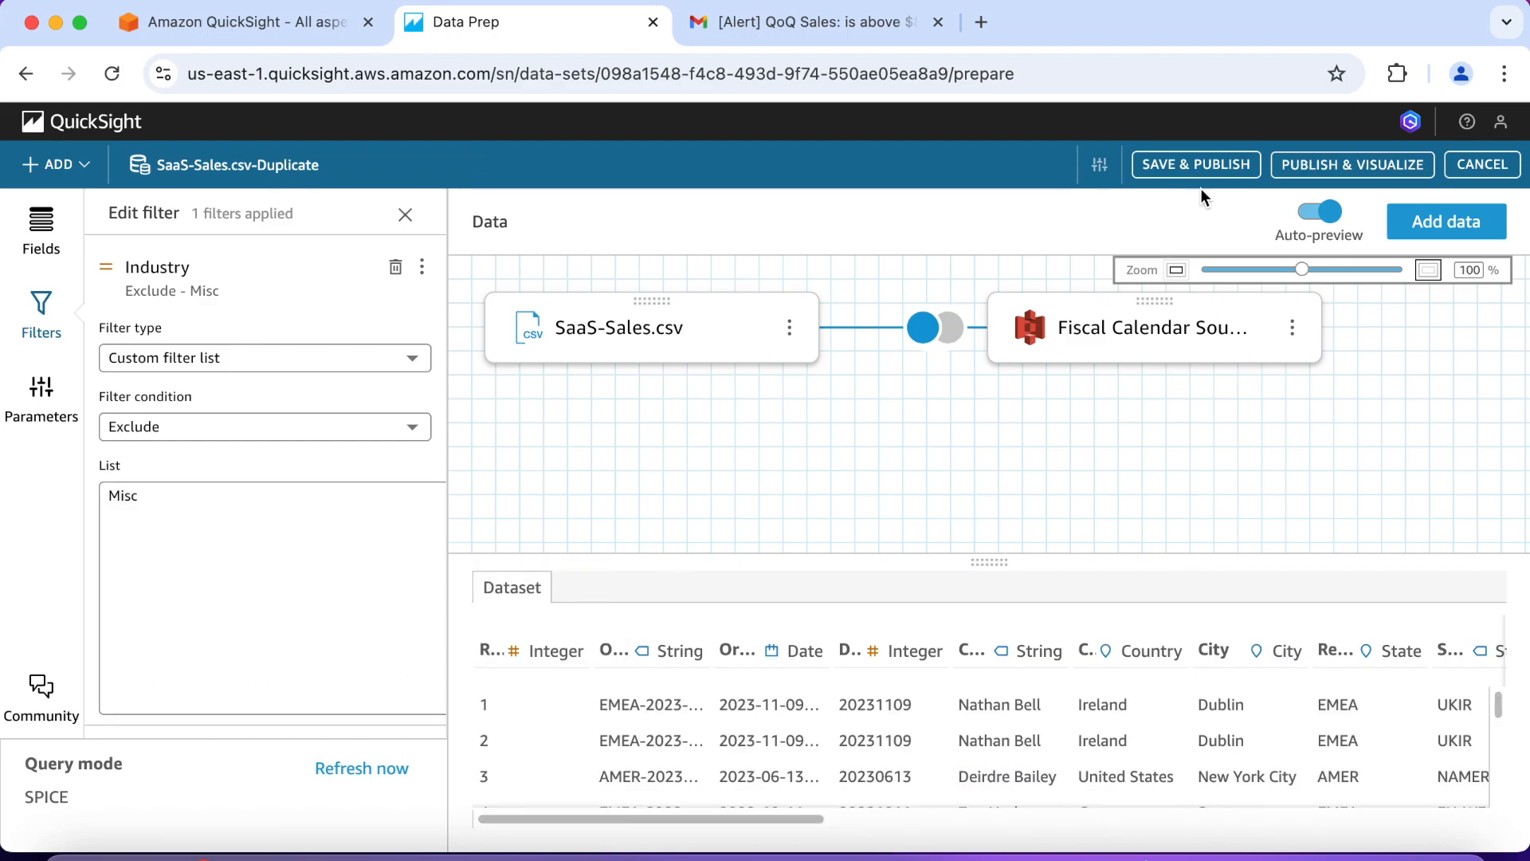
pyautogui.click(1210, 167)
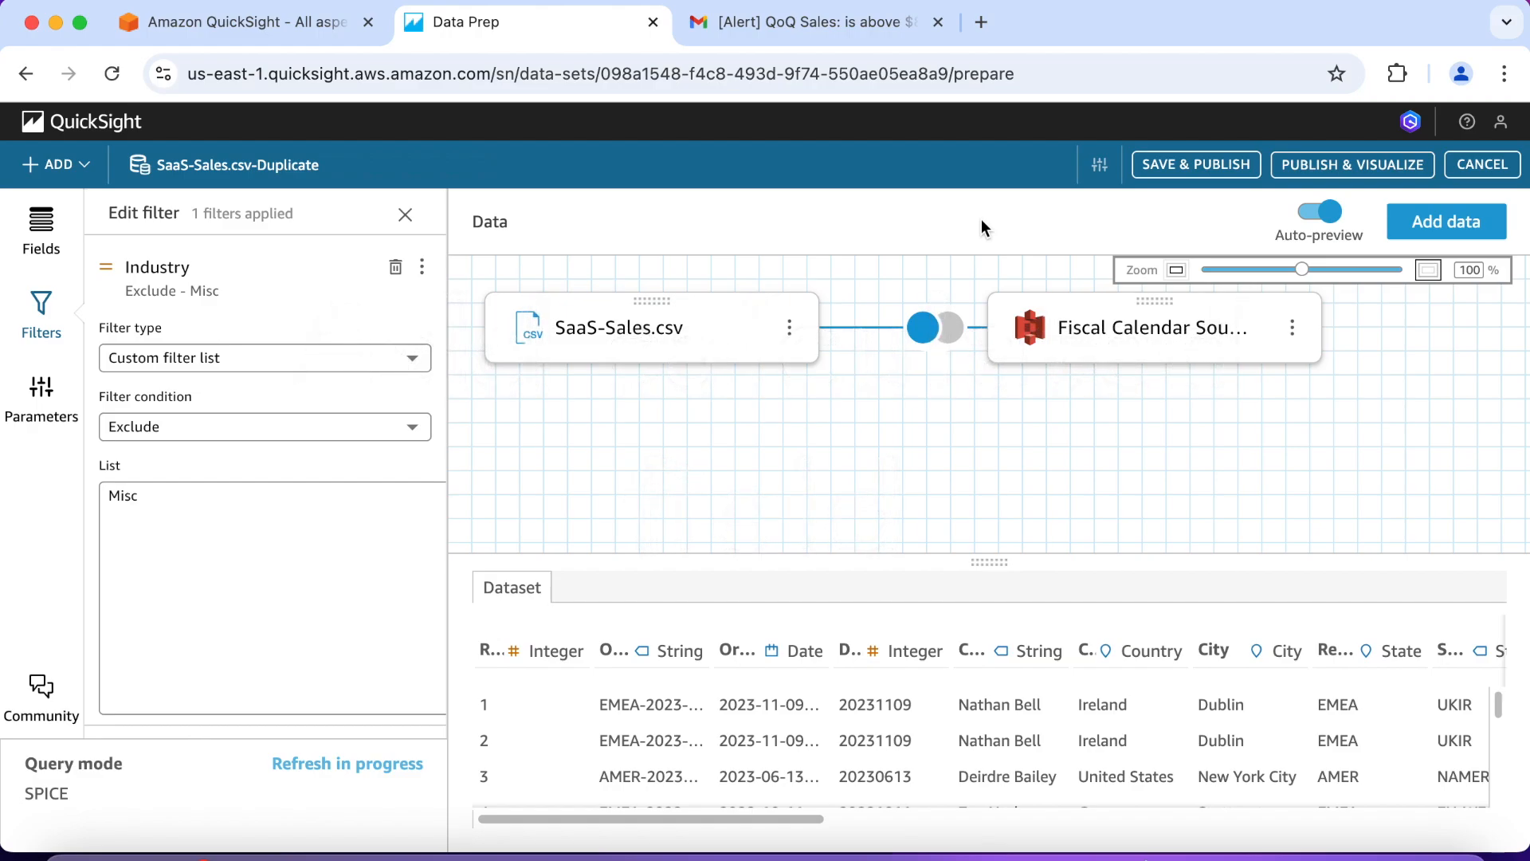
# Step: Start a new calculated field in the dataset and name it Cost
pyautogui.click(43, 241)
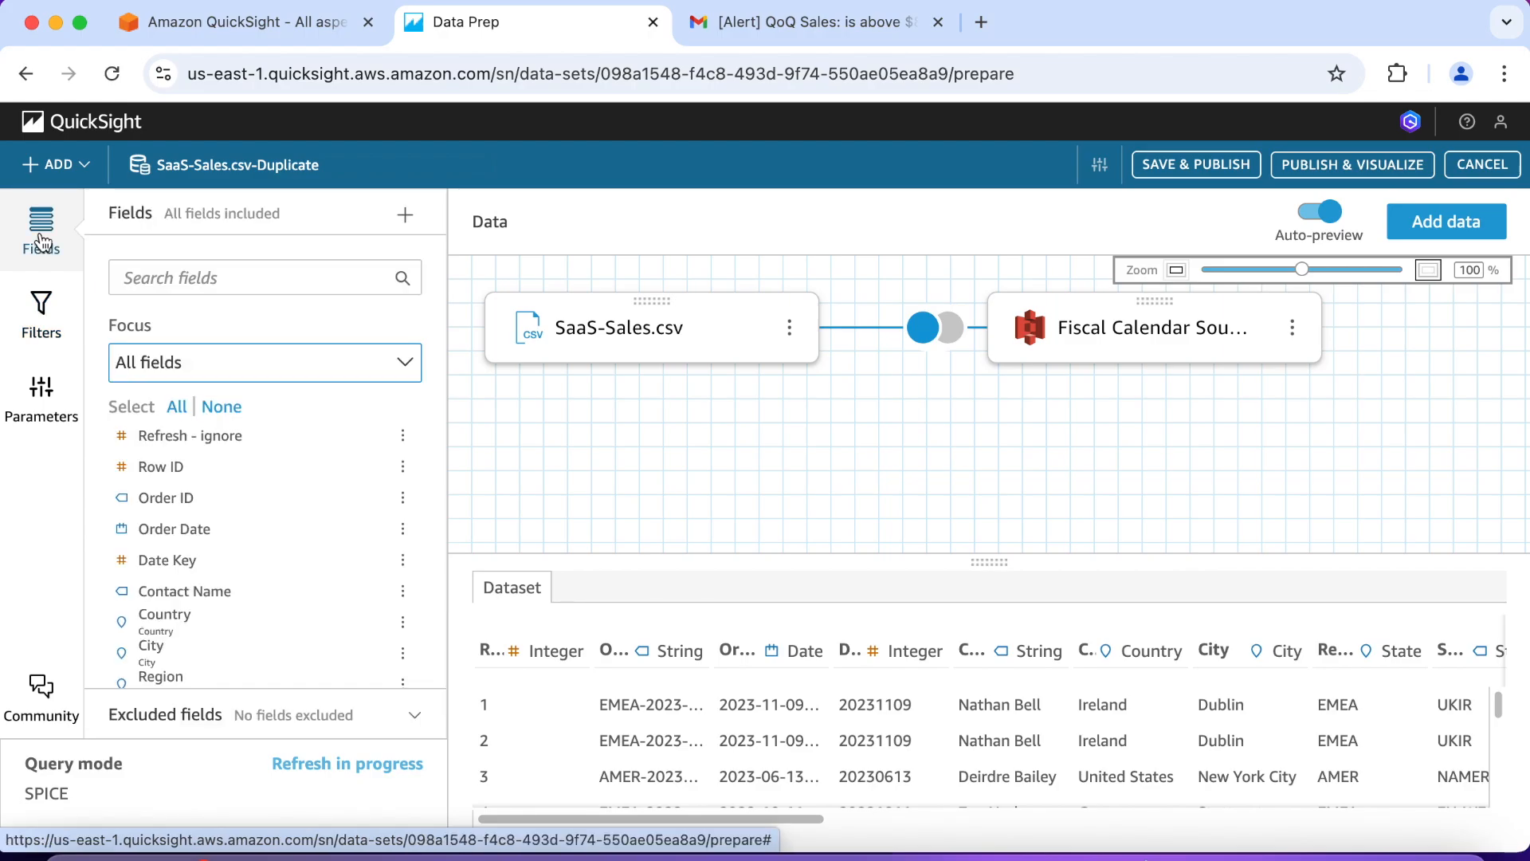
pyautogui.click(405, 215)
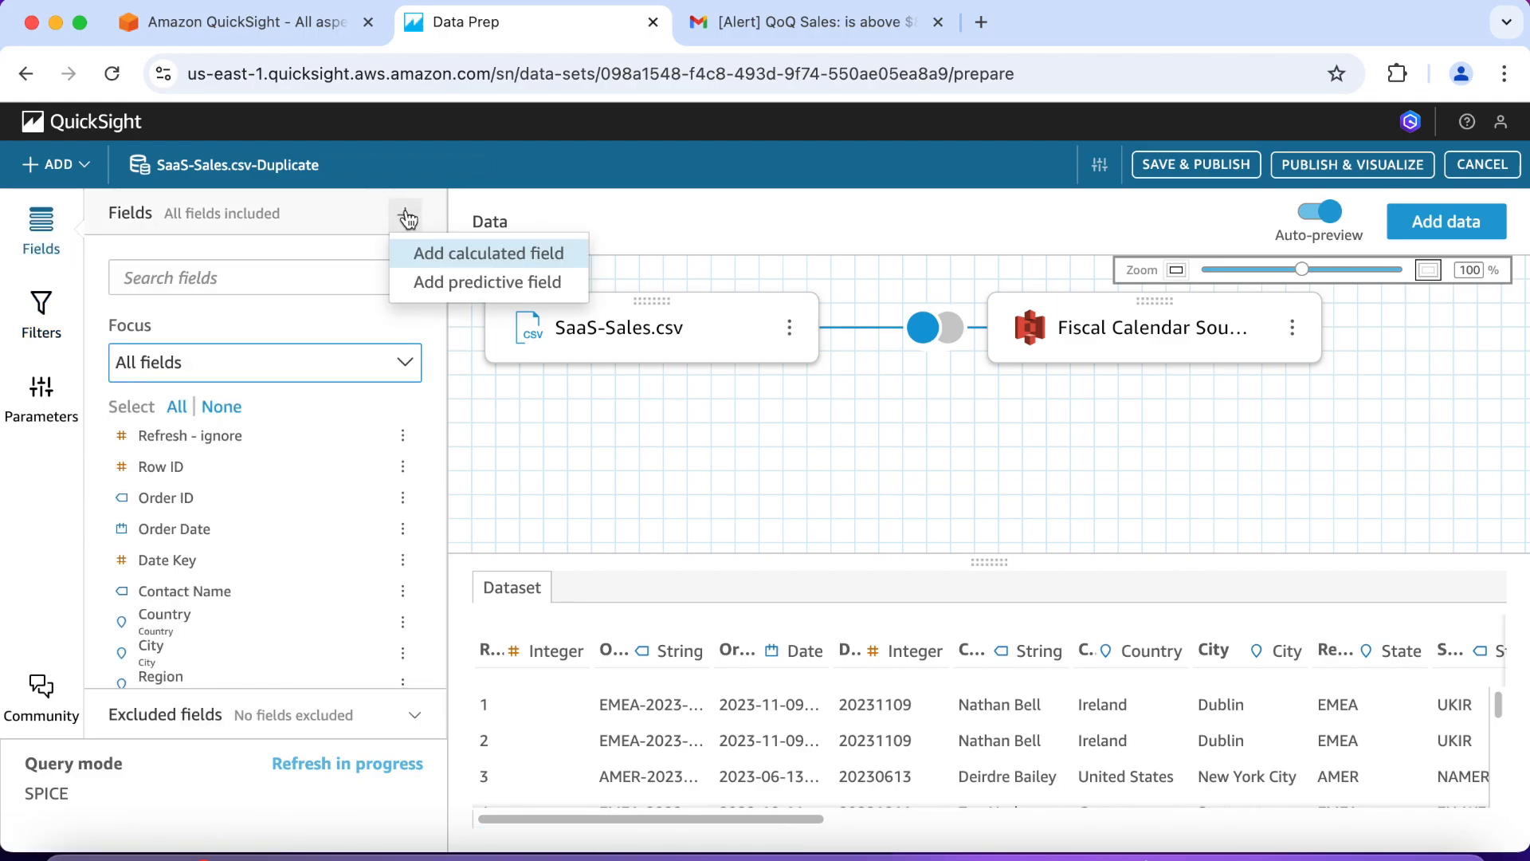
pyautogui.click(443, 254)
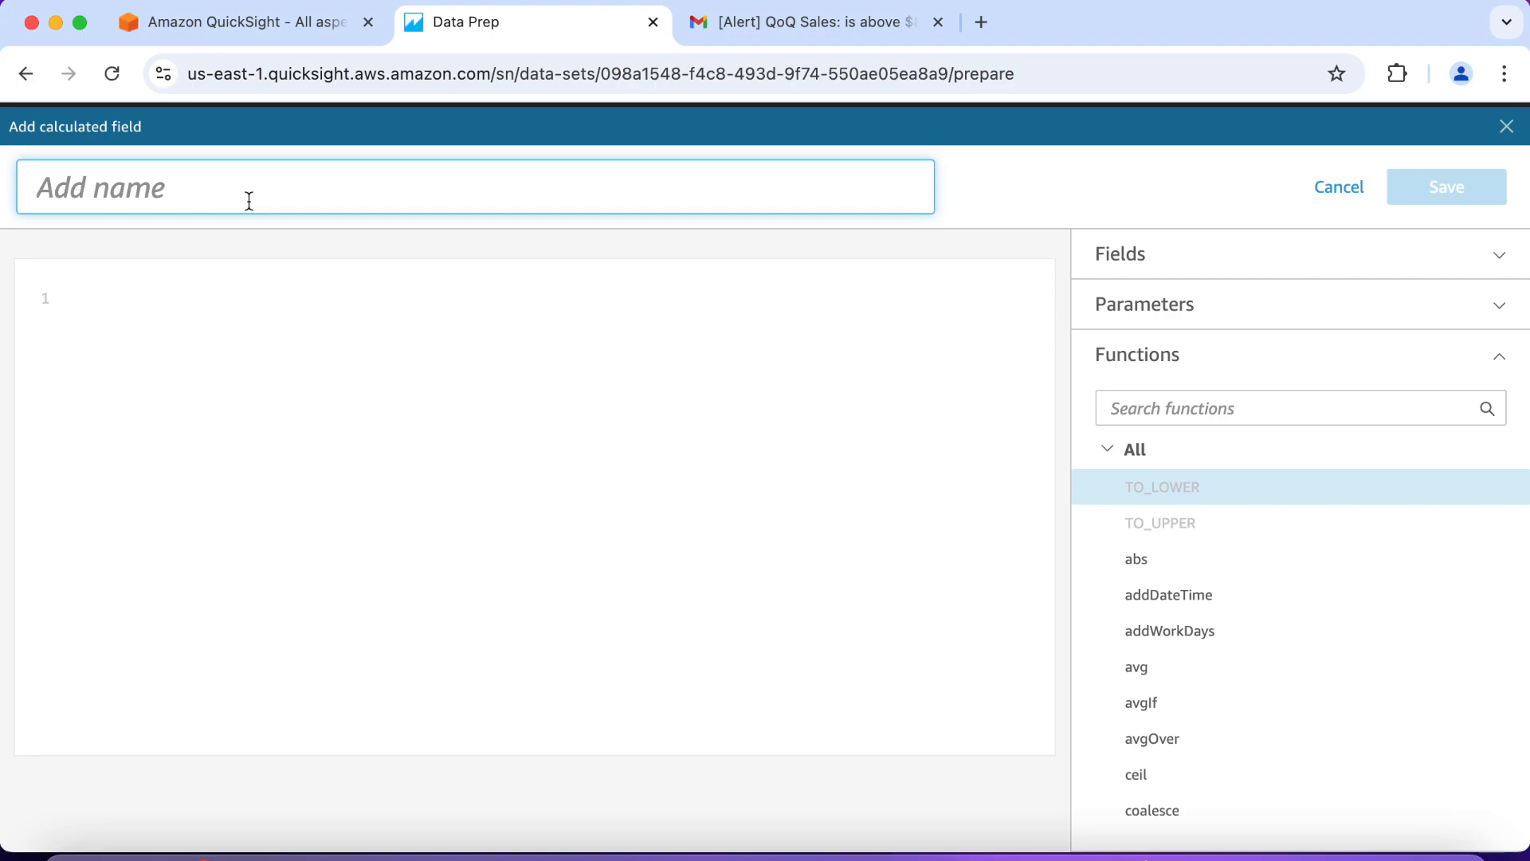
pyautogui.write('Cost')
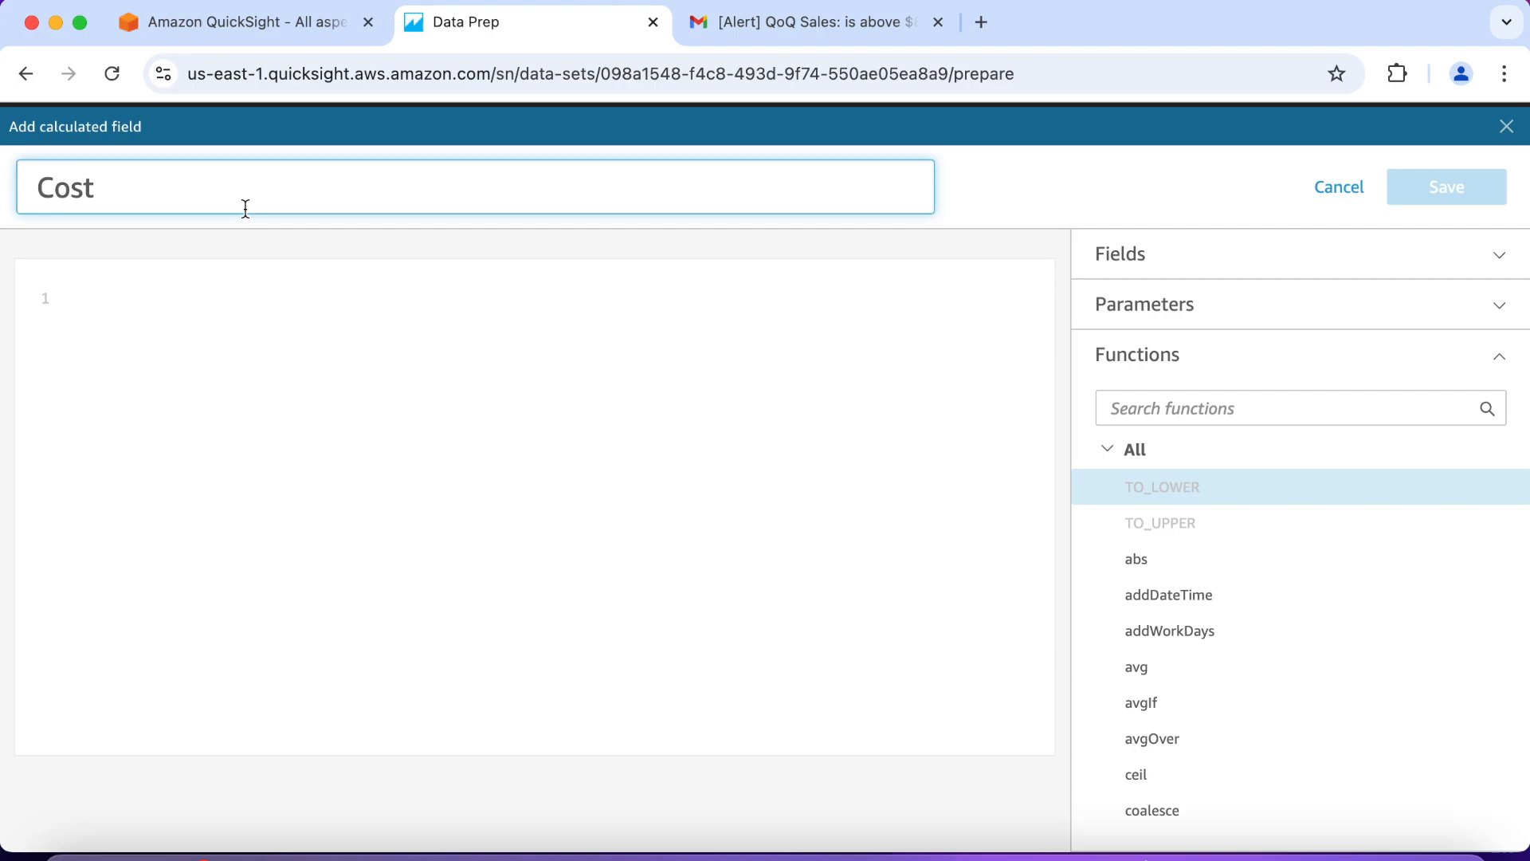
# Step: Define the Cost formula as {Sales} - {Profit}, save the field, and save and publish the dataset
pyautogui.click(90, 304)
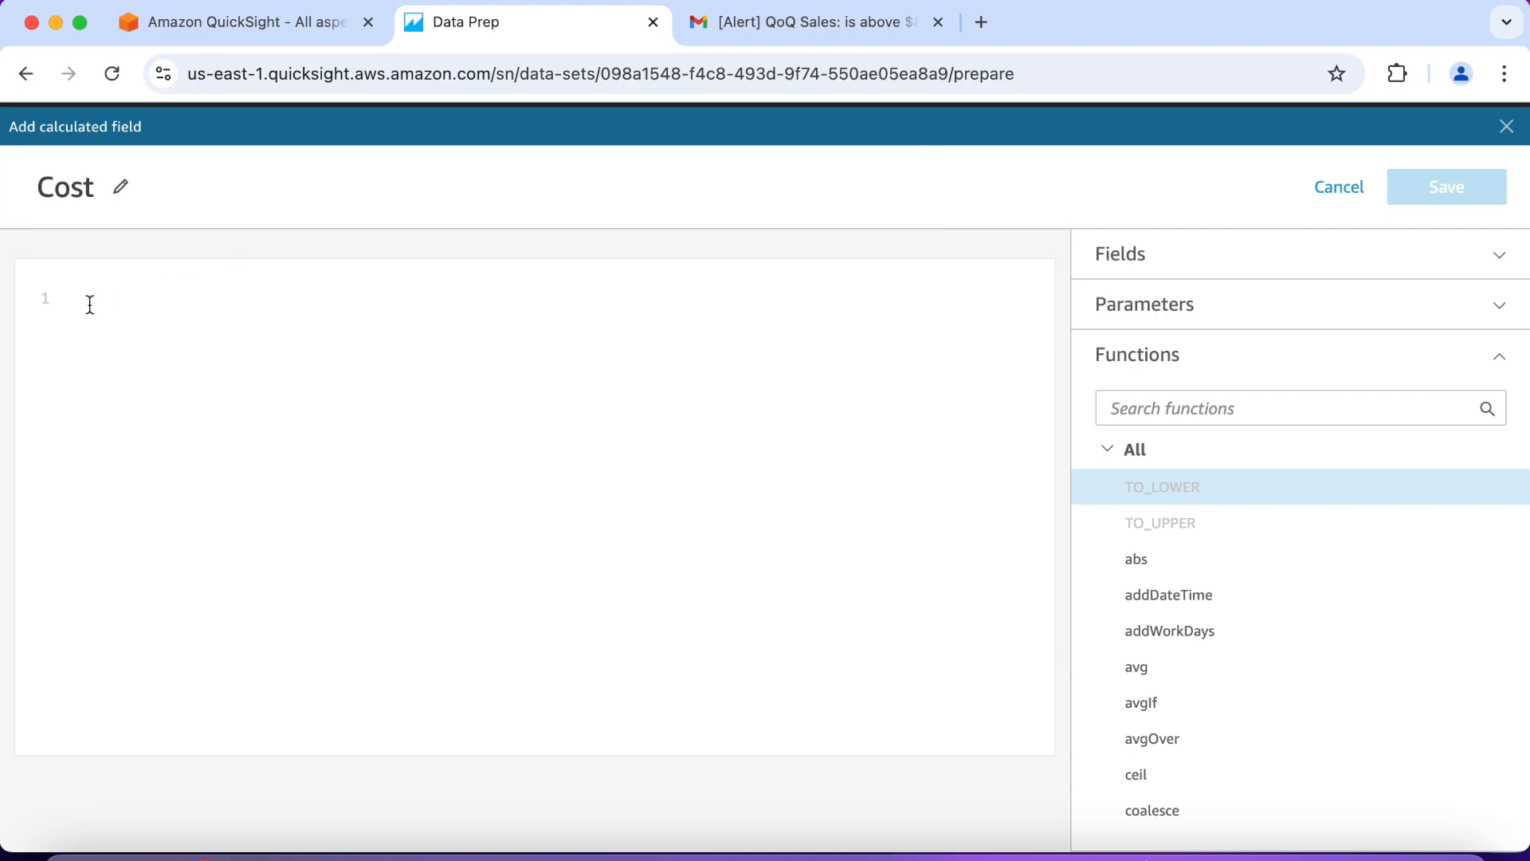
pyautogui.write('{')
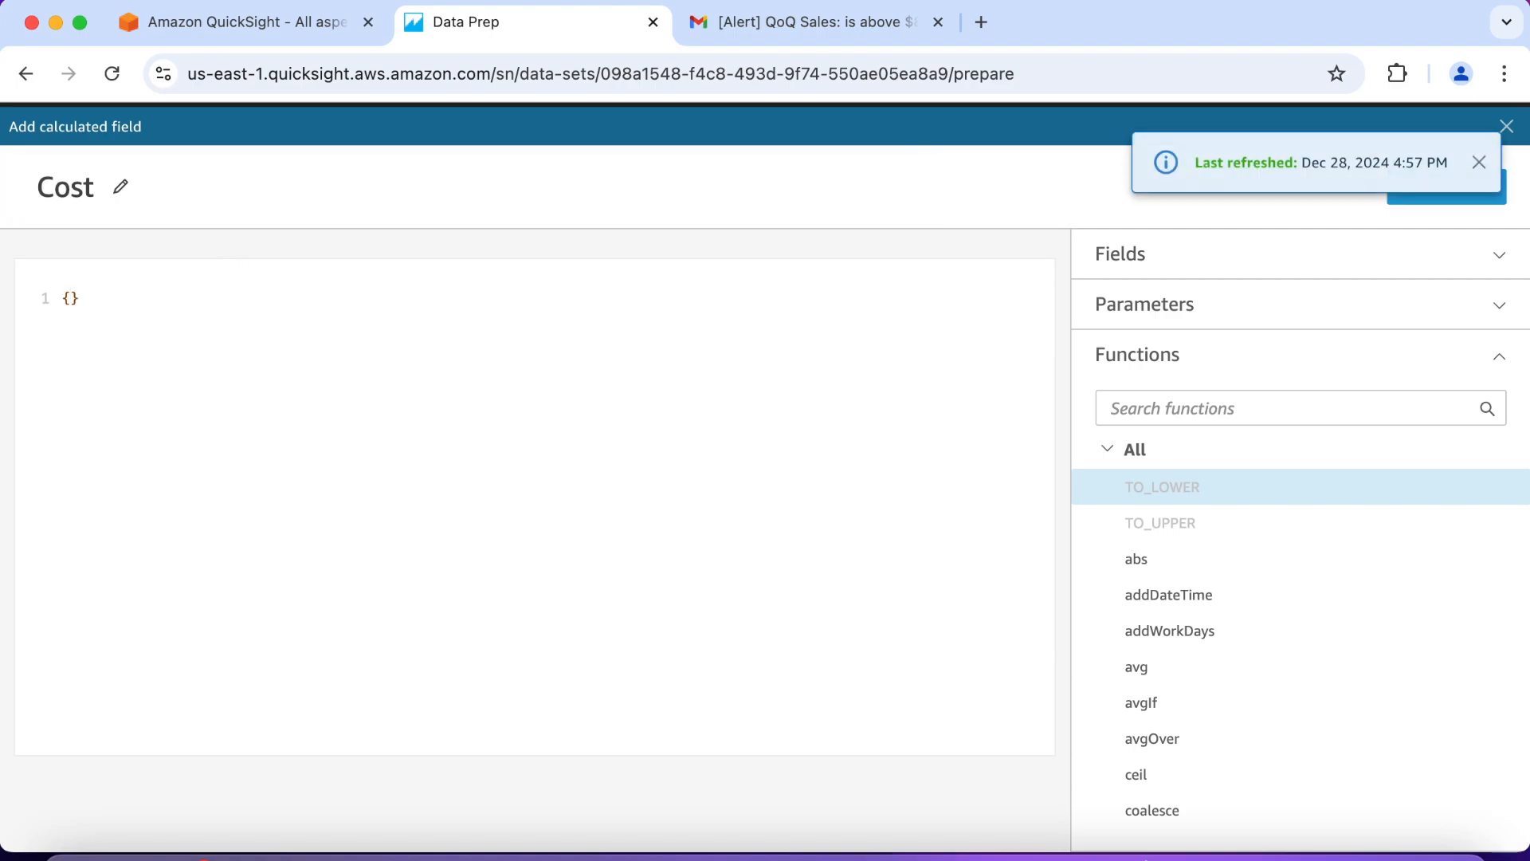
pyautogui.write('Sales')
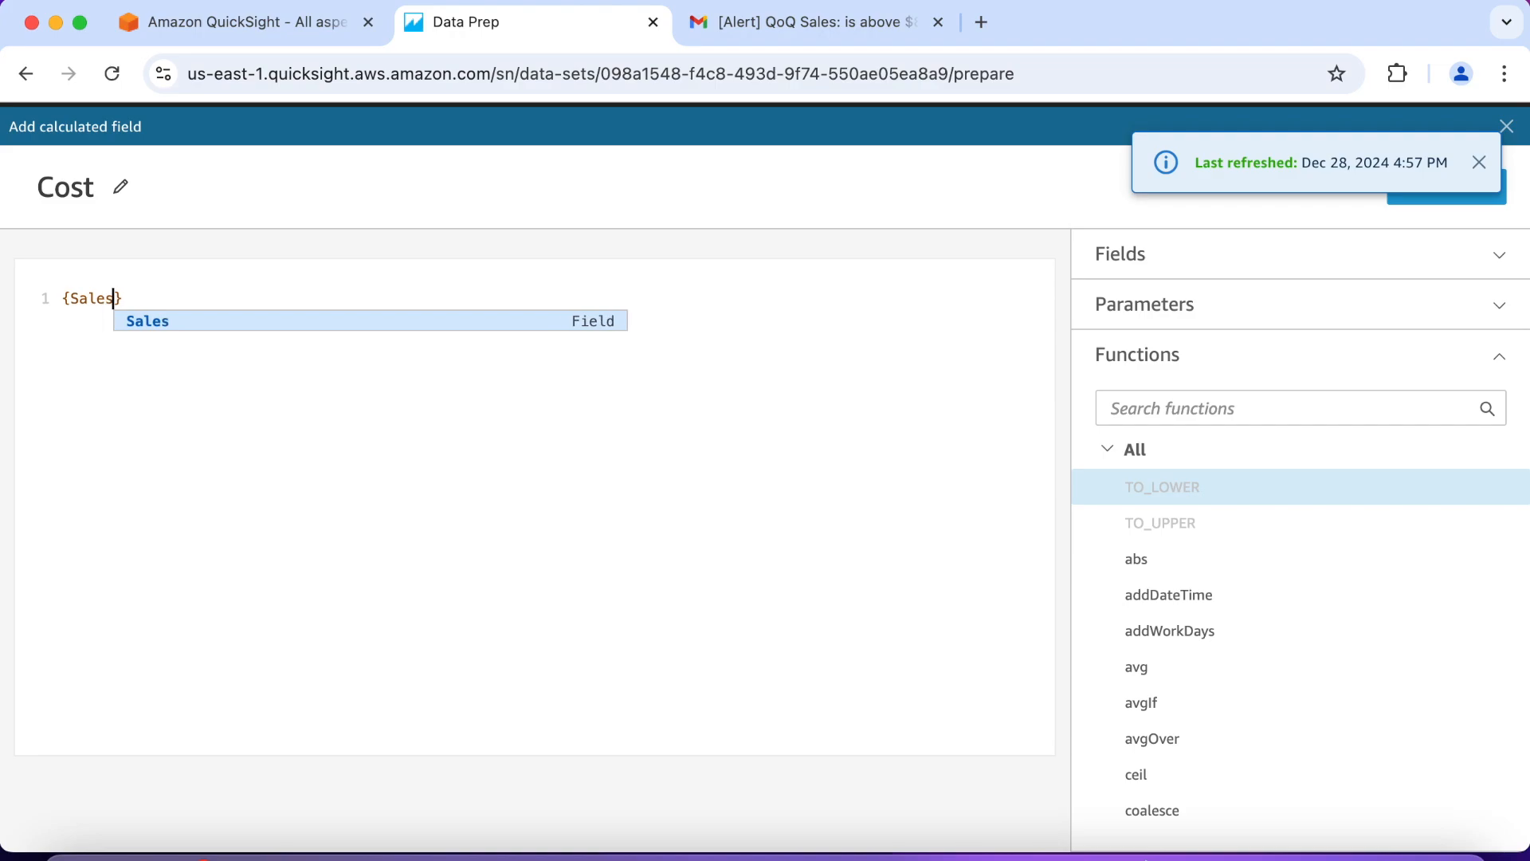
pyautogui.write('} -')
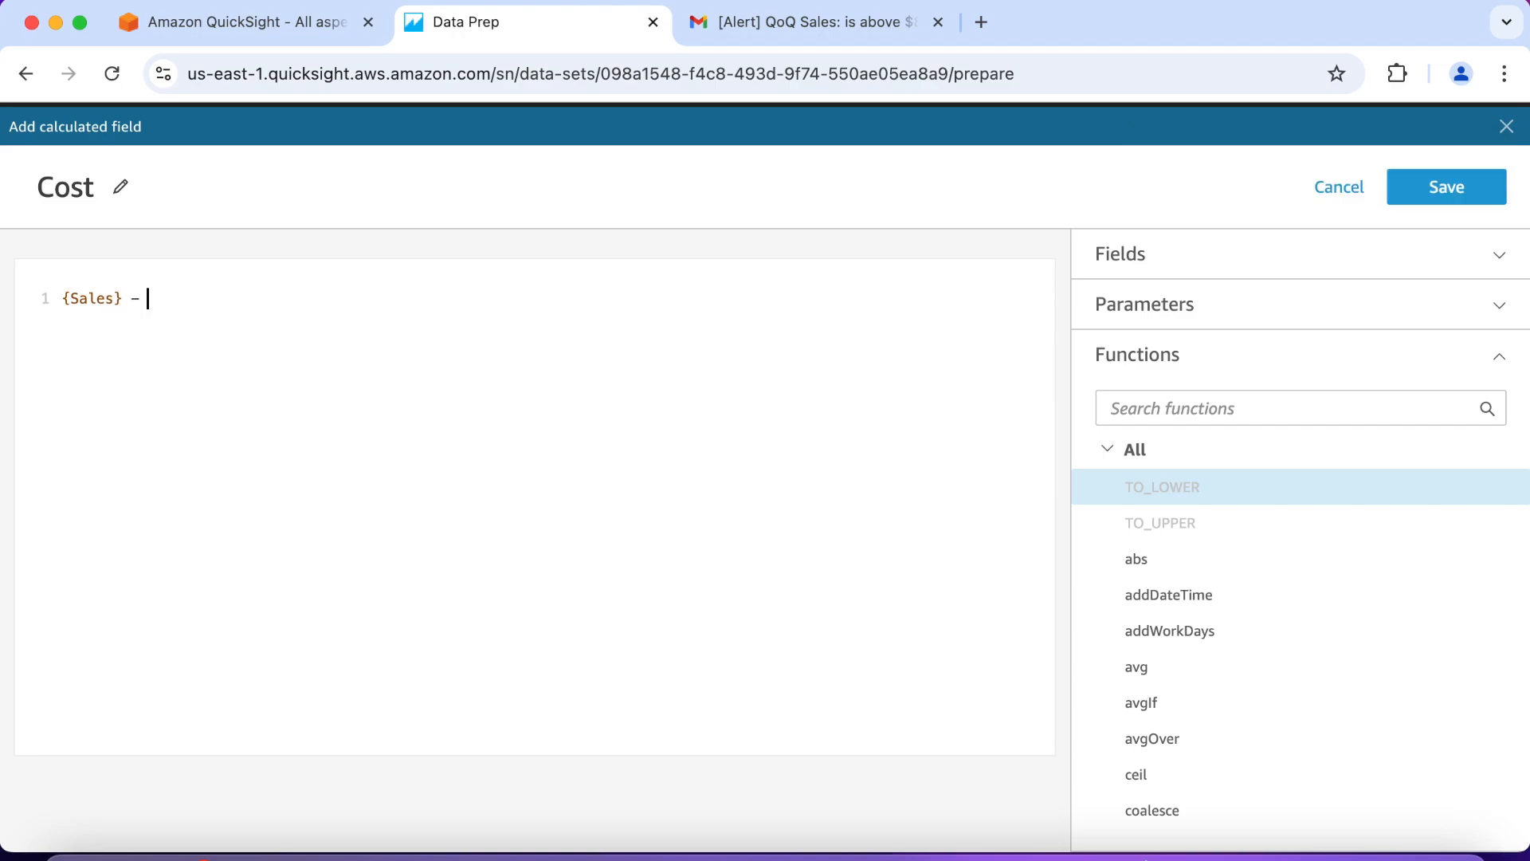
pyautogui.write(' {Profit')
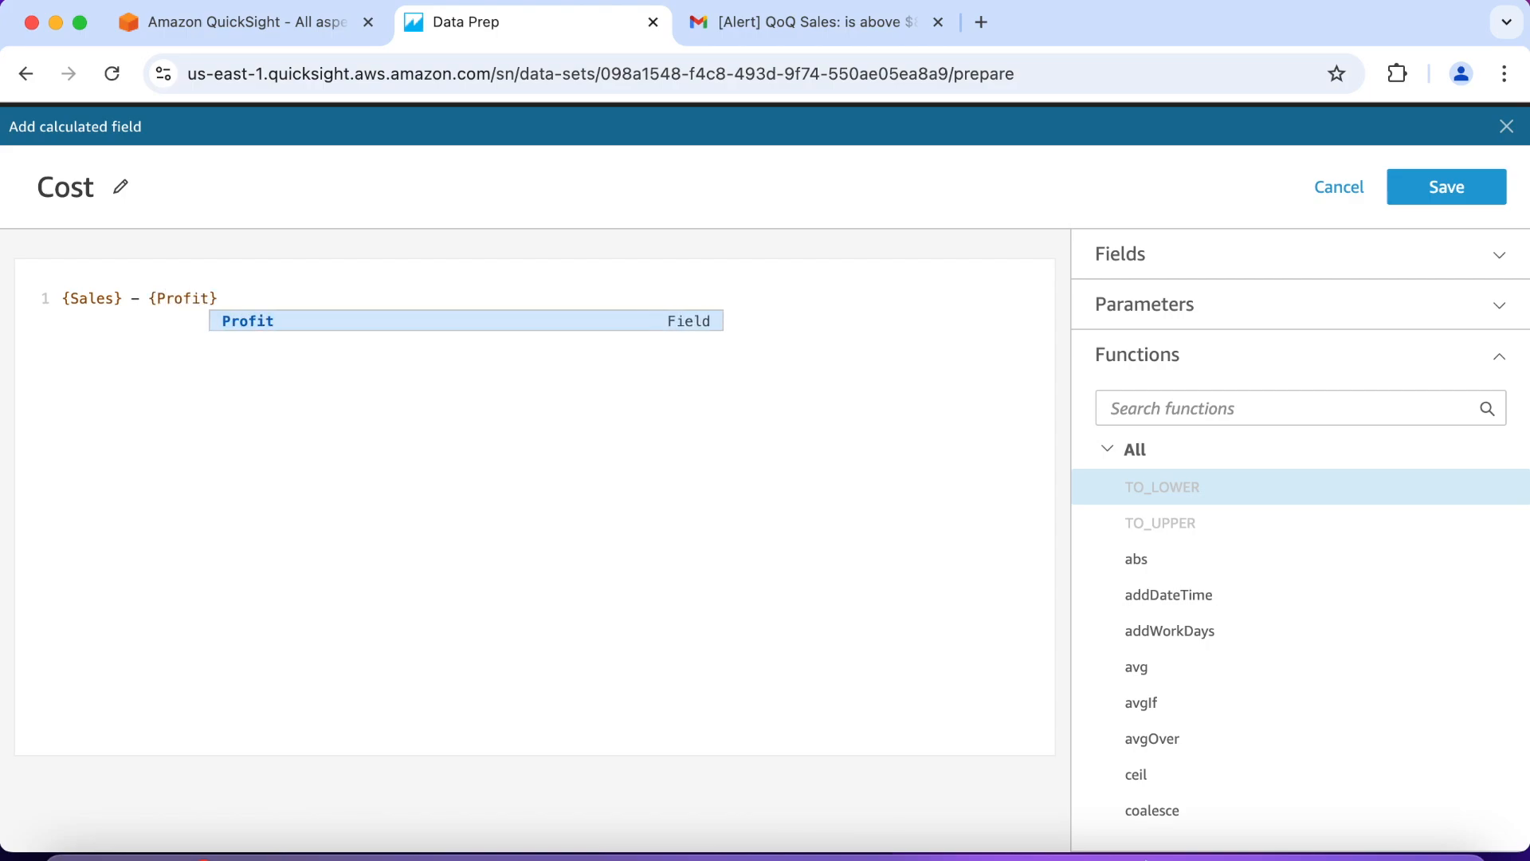
pyautogui.write('}')
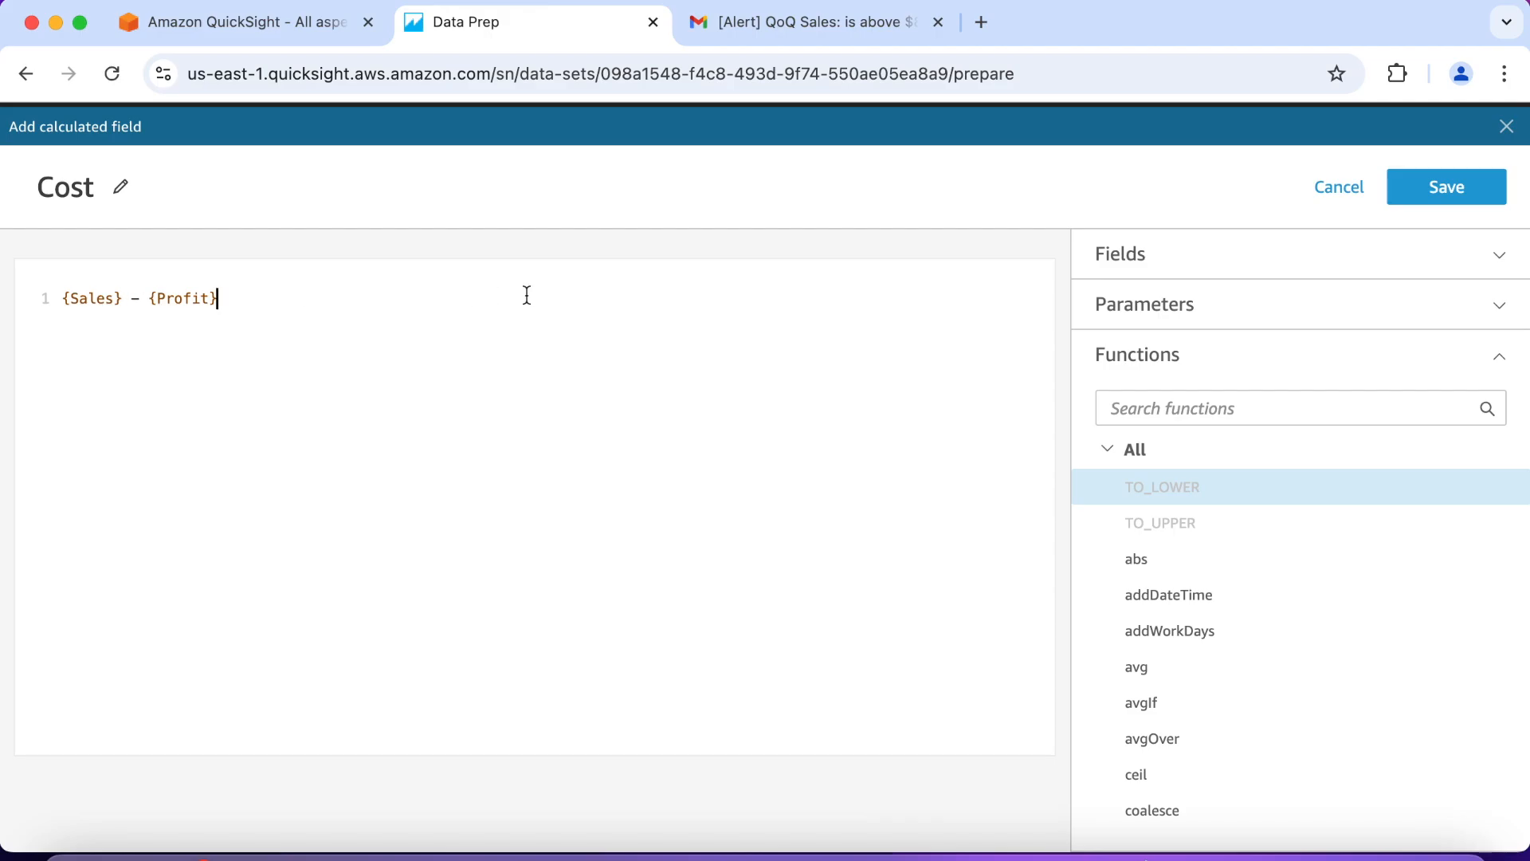
pyautogui.click(1439, 202)
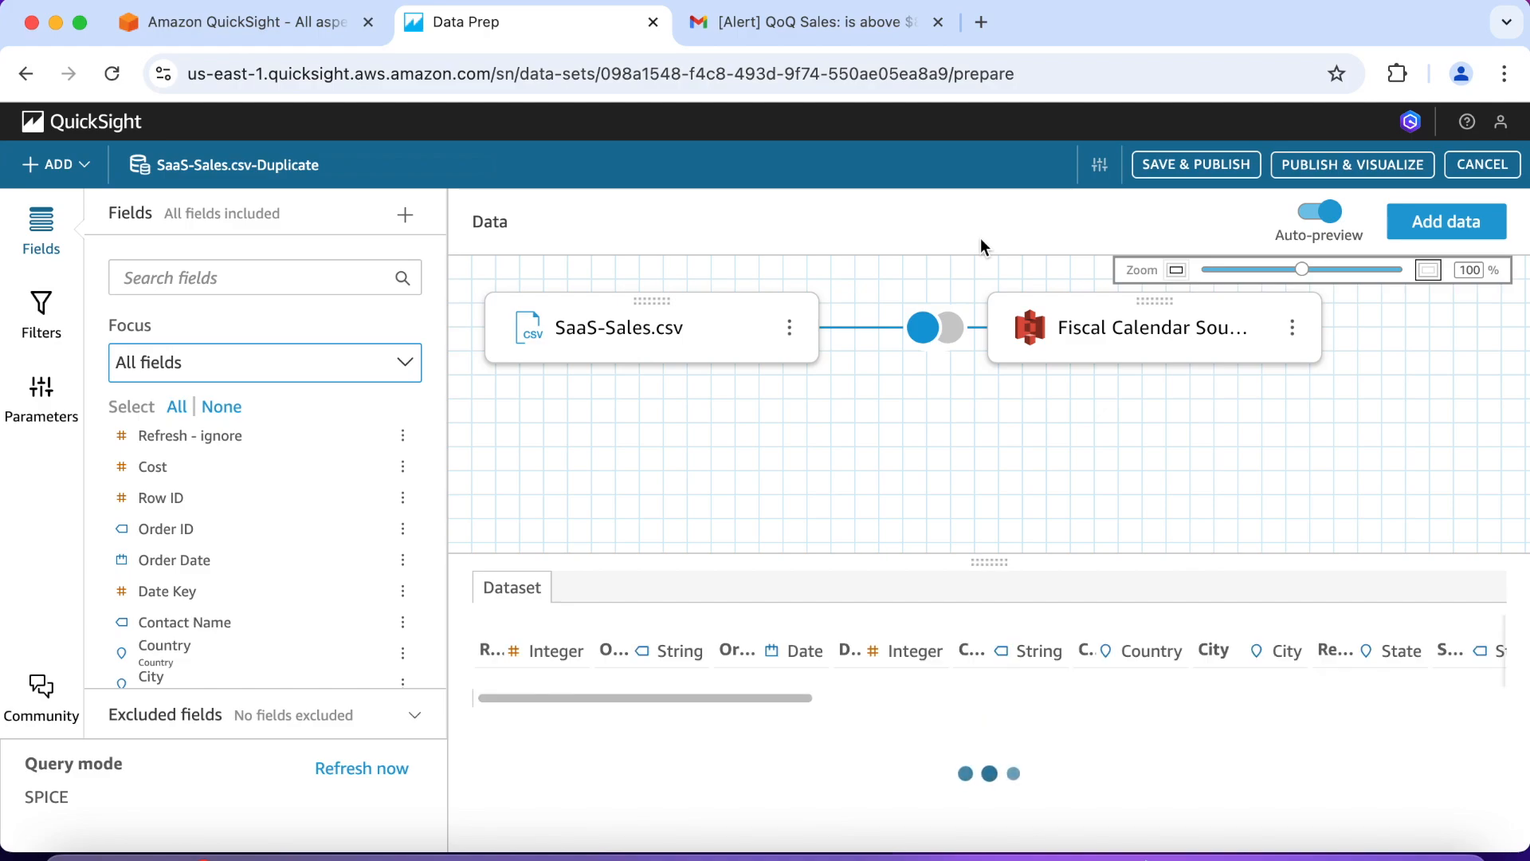
pyautogui.click(1203, 164)
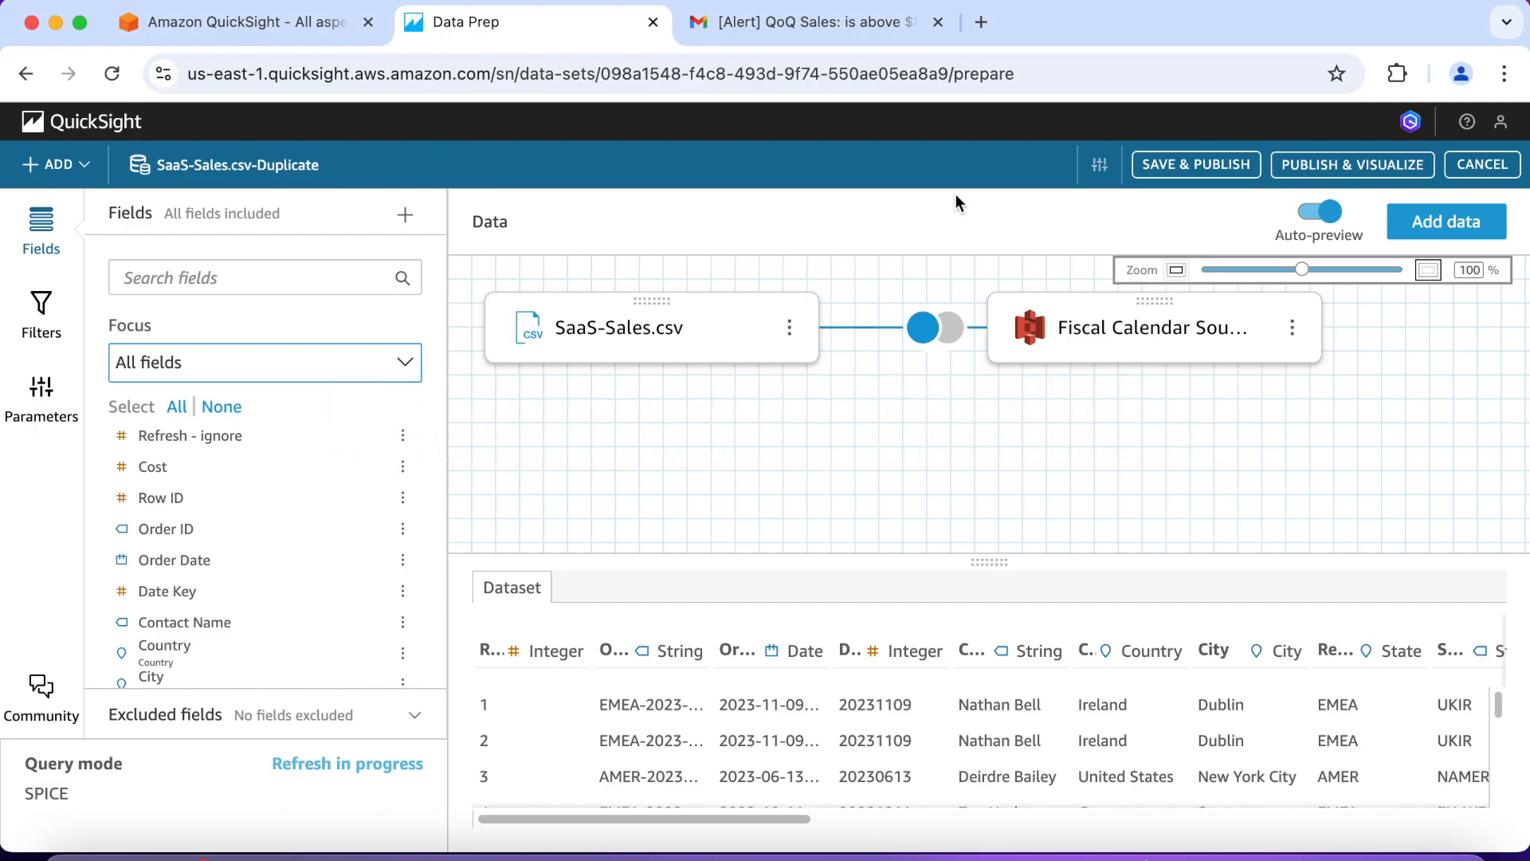
# Step: Find the Date field from Fiscal Calendar Source, exclude it from the dataset, and save and publish
pyautogui.click(250, 283)
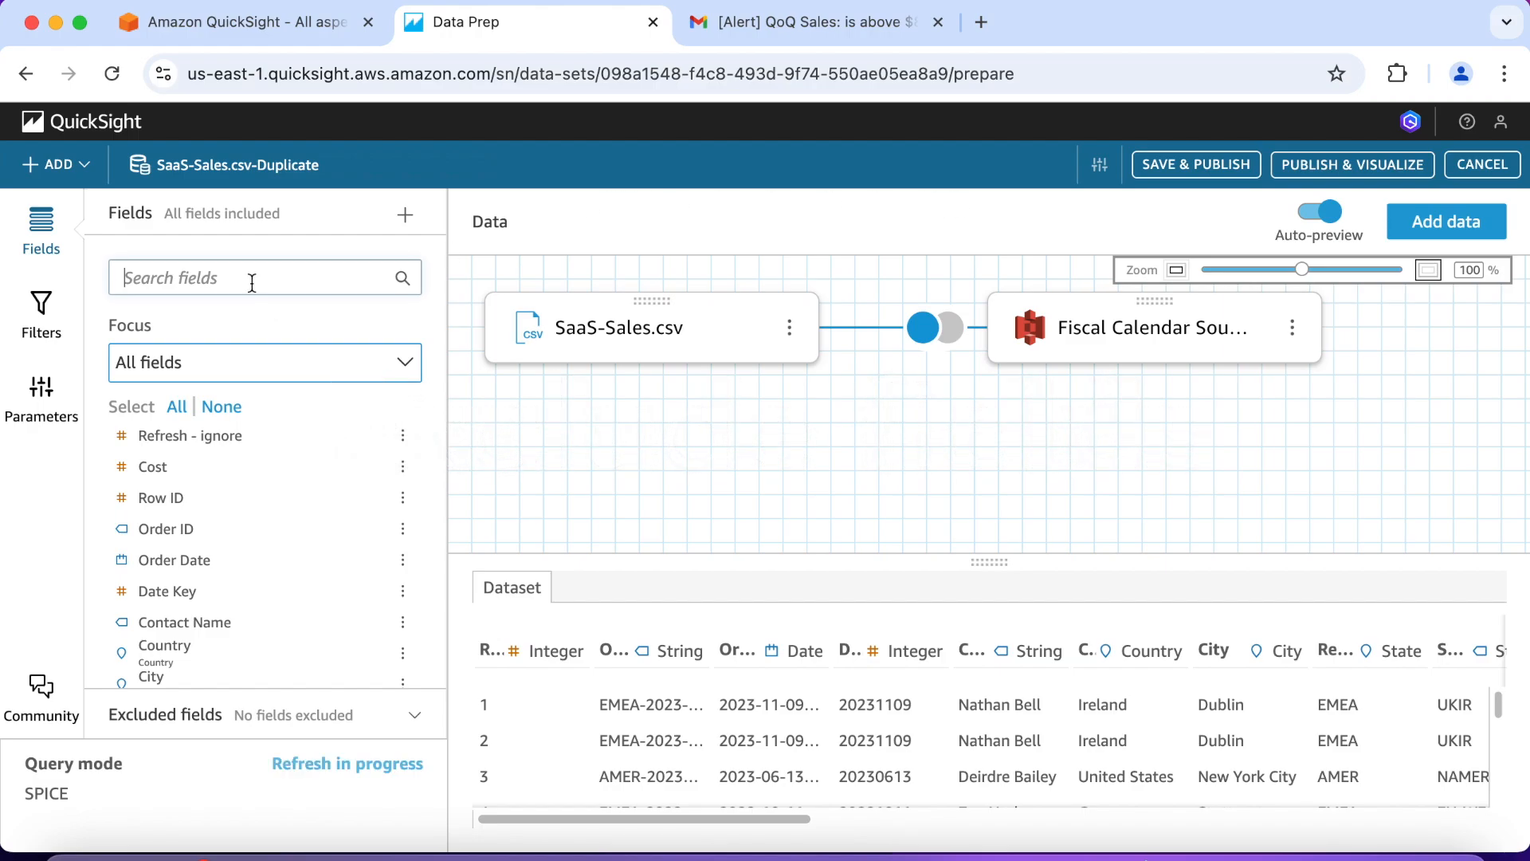
pyautogui.write('Date')
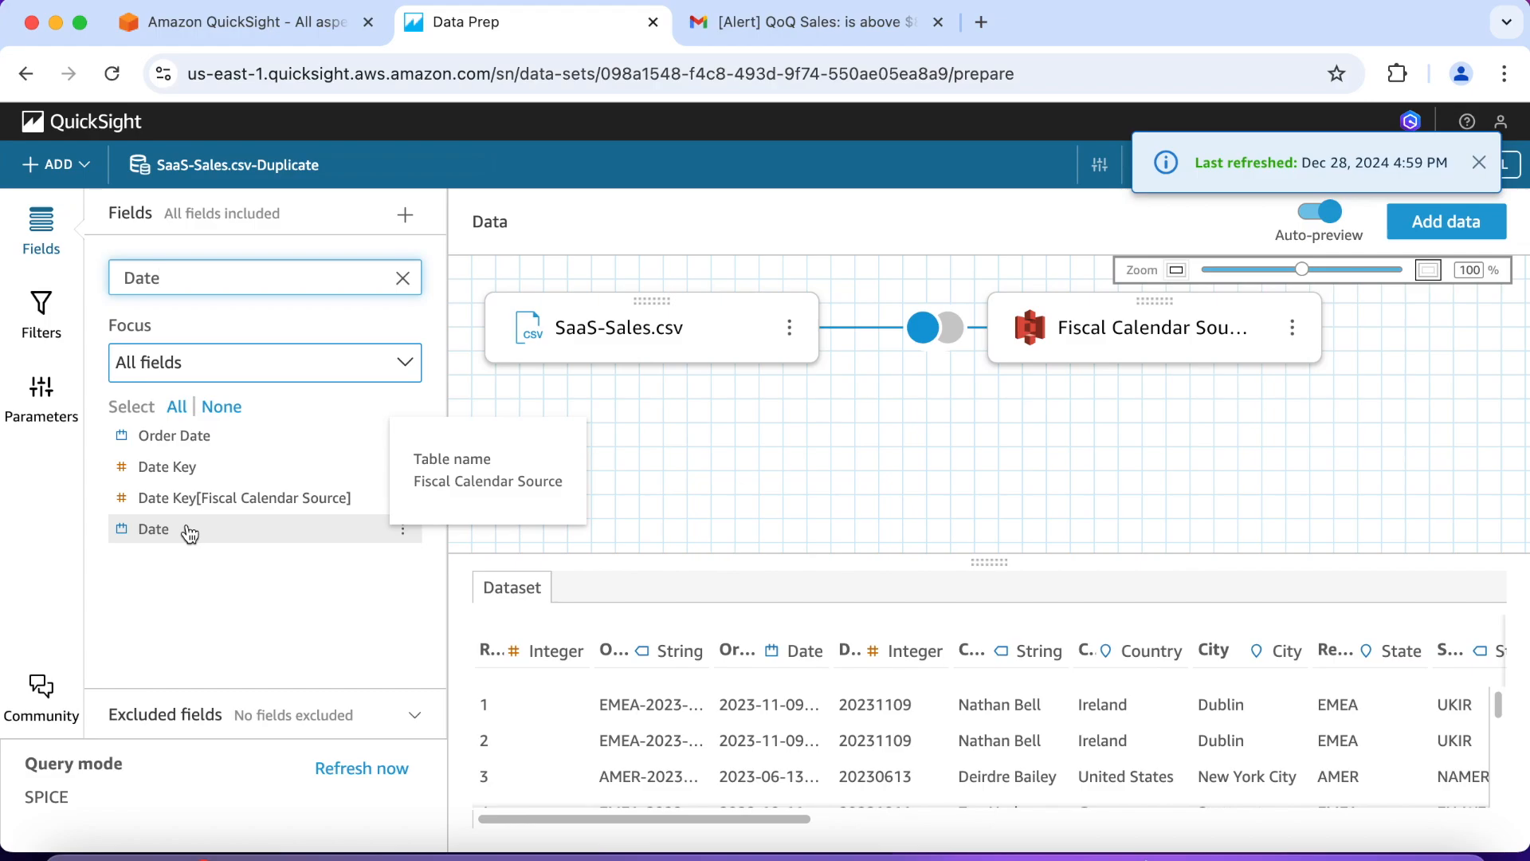
pyautogui.click(402, 530)
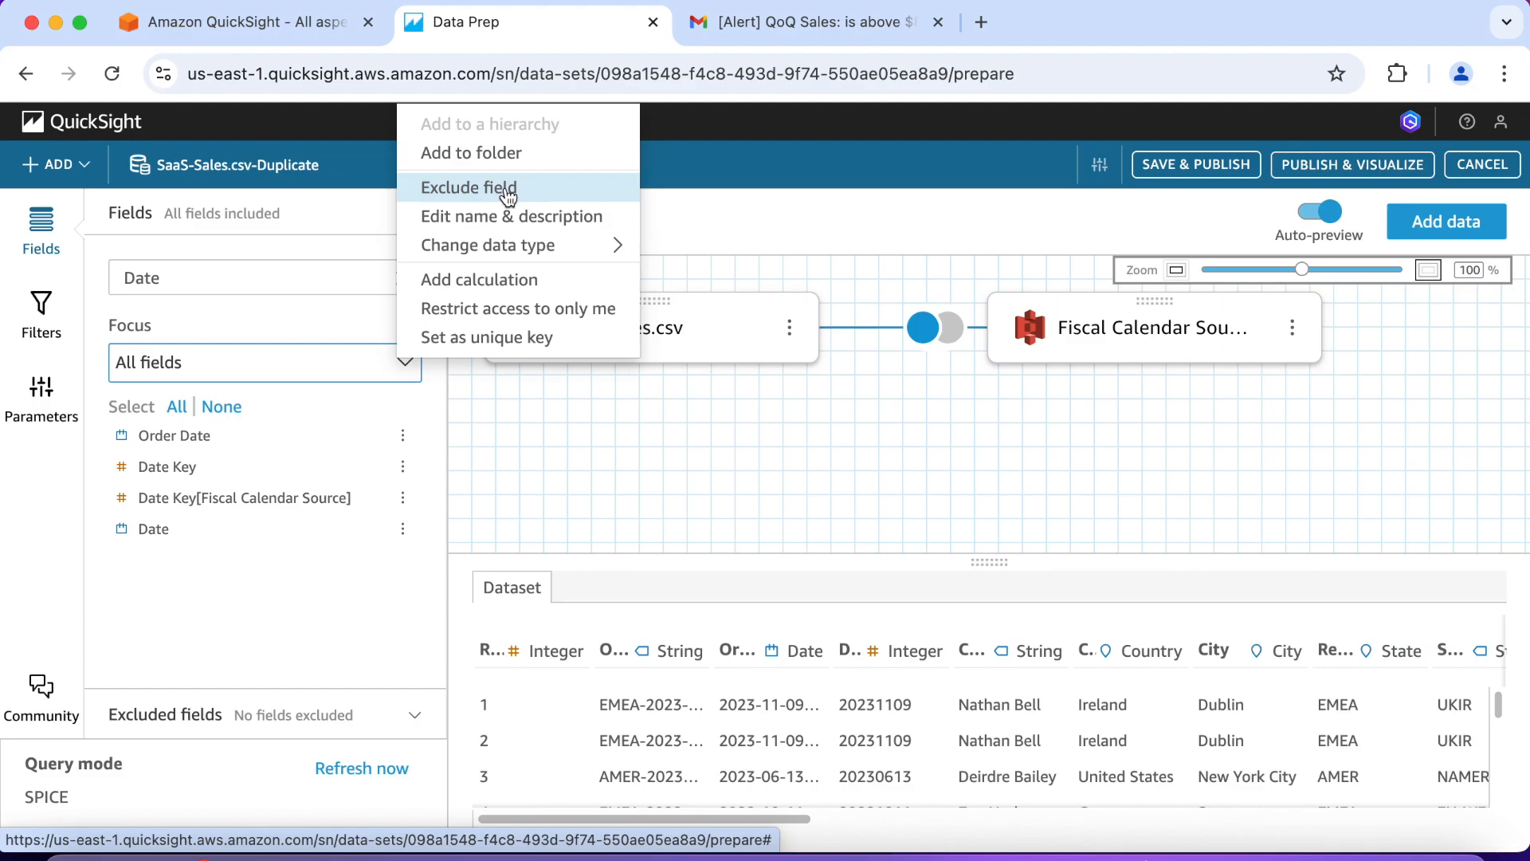
pyautogui.click(507, 190)
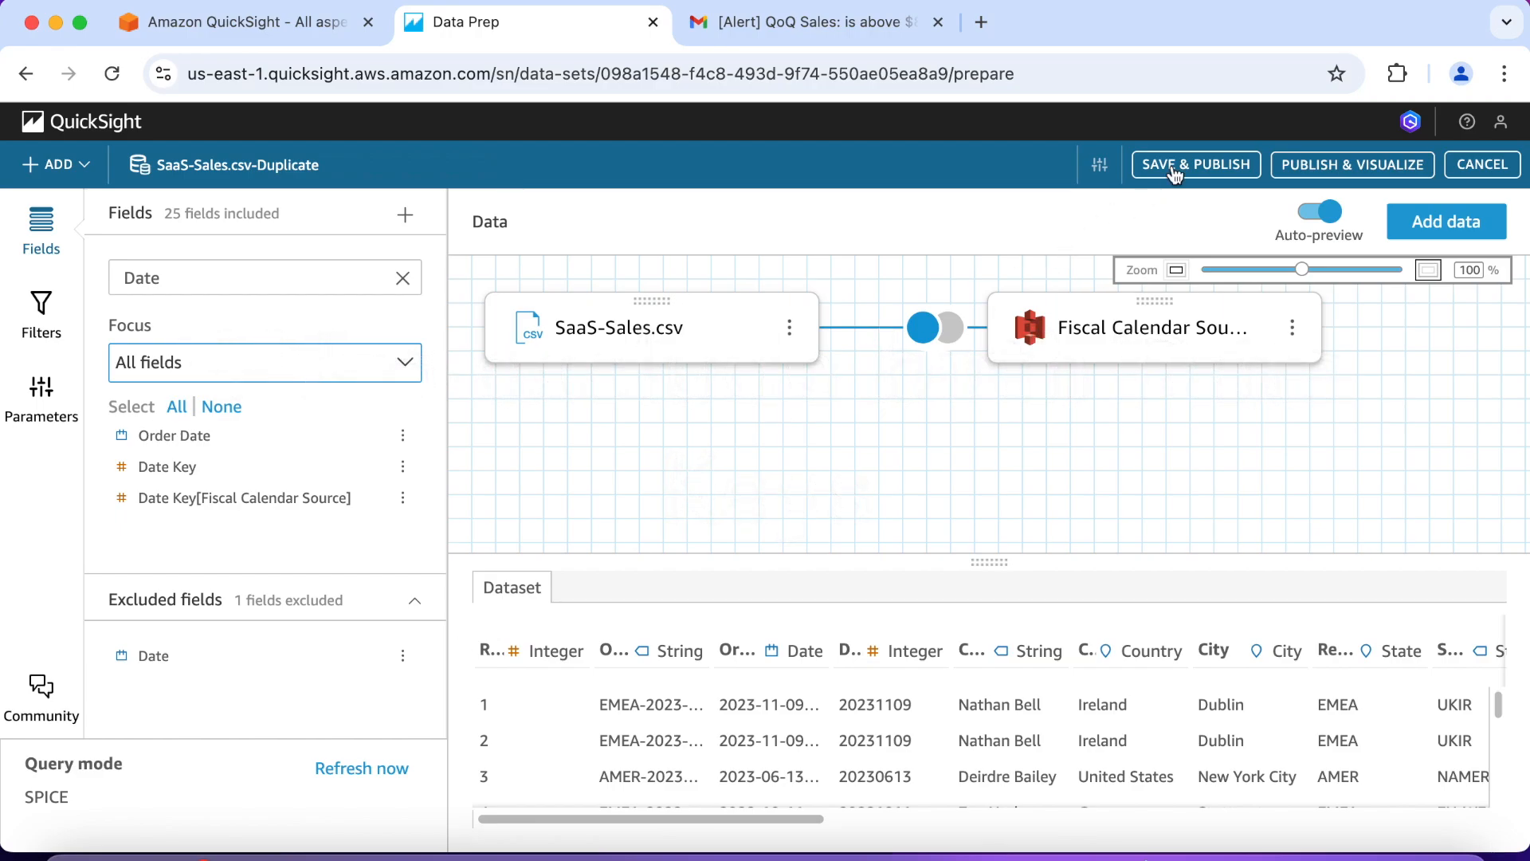
pyautogui.click(1199, 167)
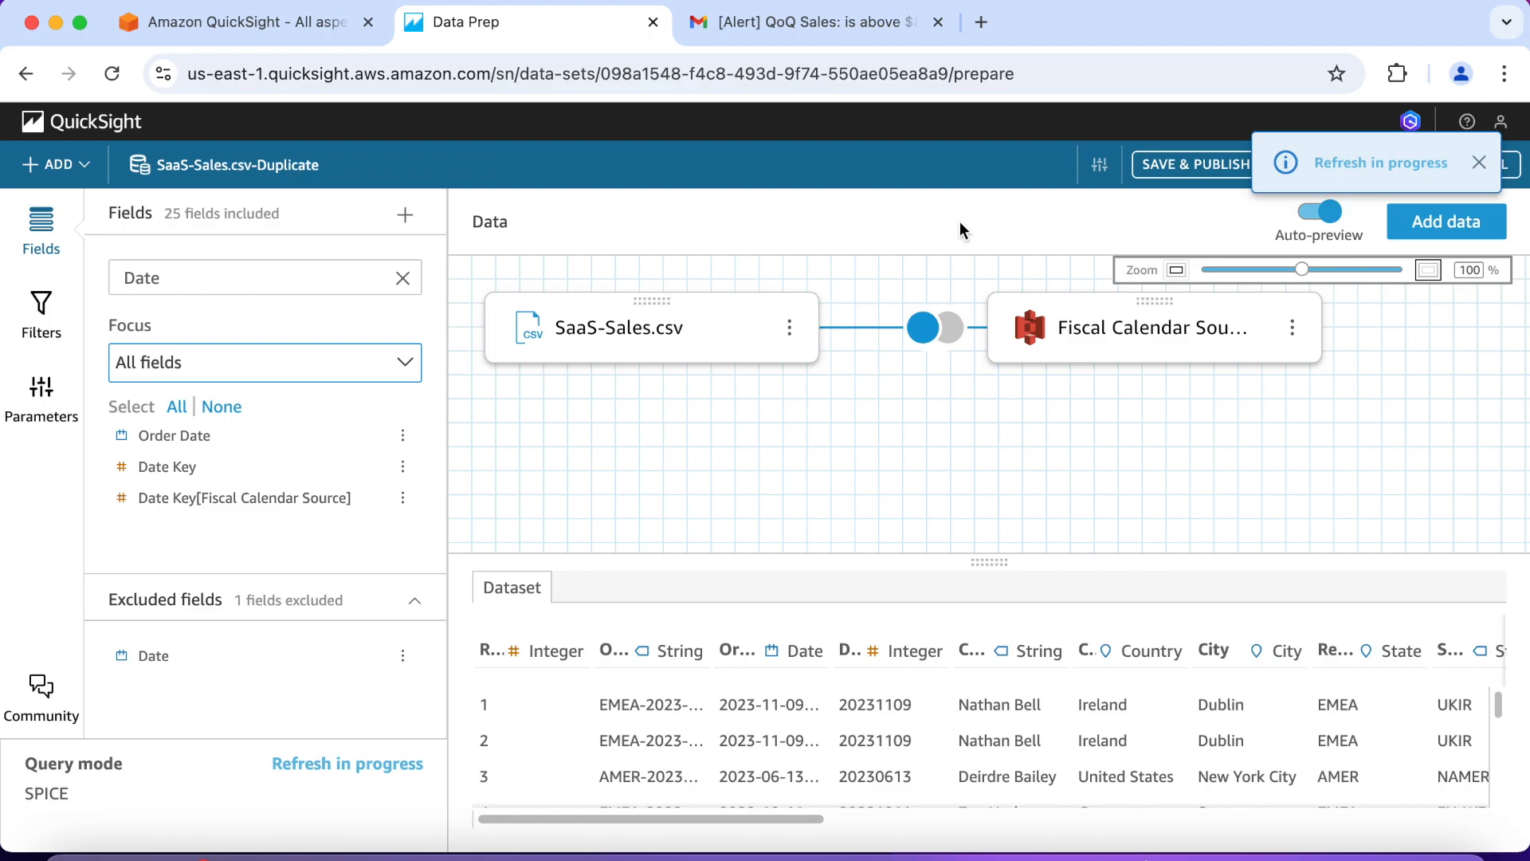
# Step: Return to the list of datasets and use SaaS-Sales.csv-Duplicate as the source of a new dataset
pyautogui.click(106, 124)
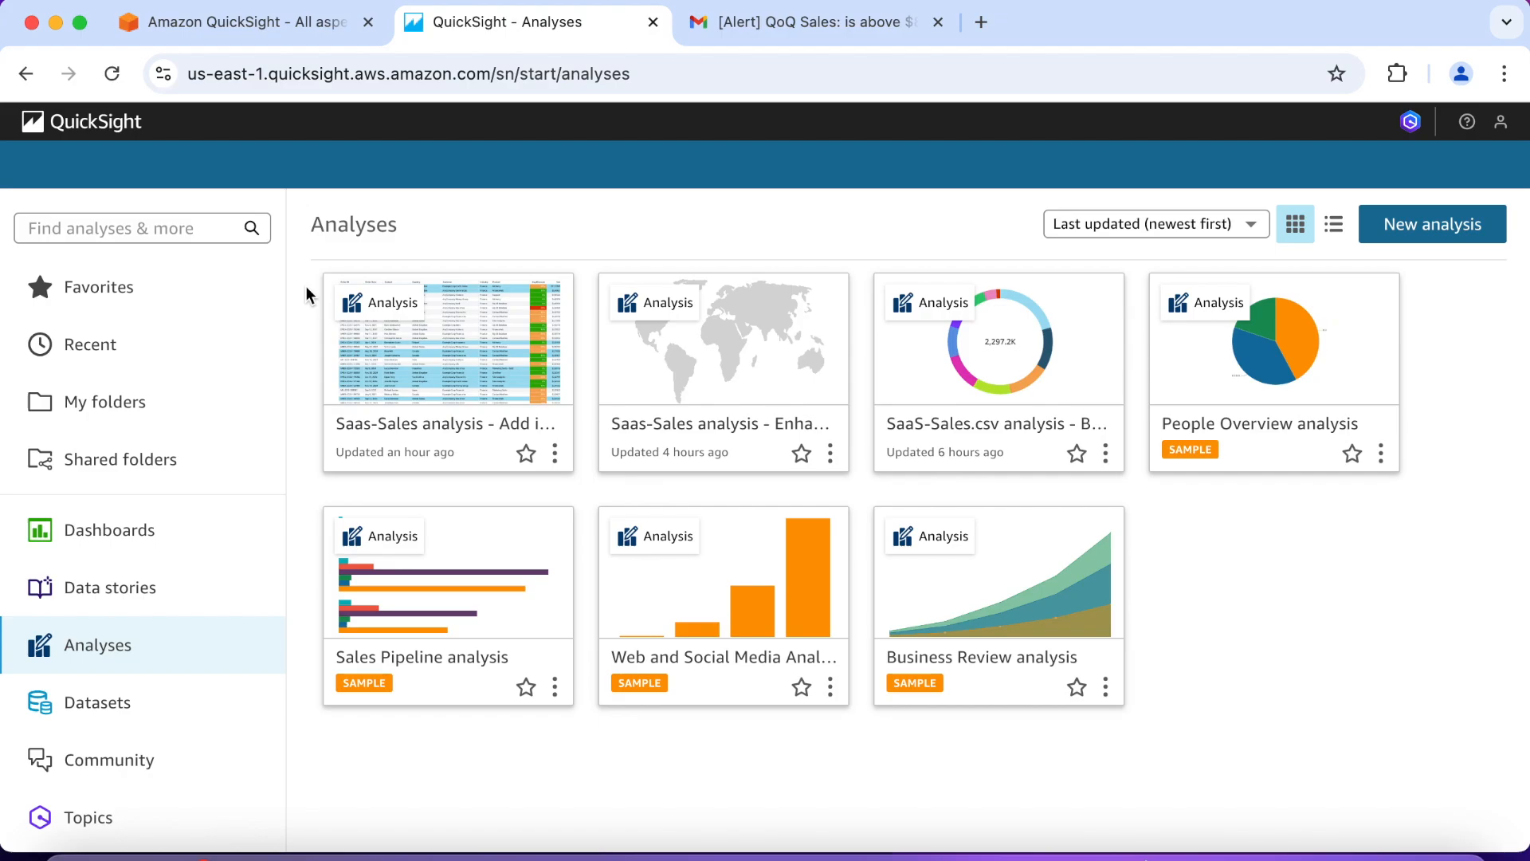
pyautogui.click(108, 710)
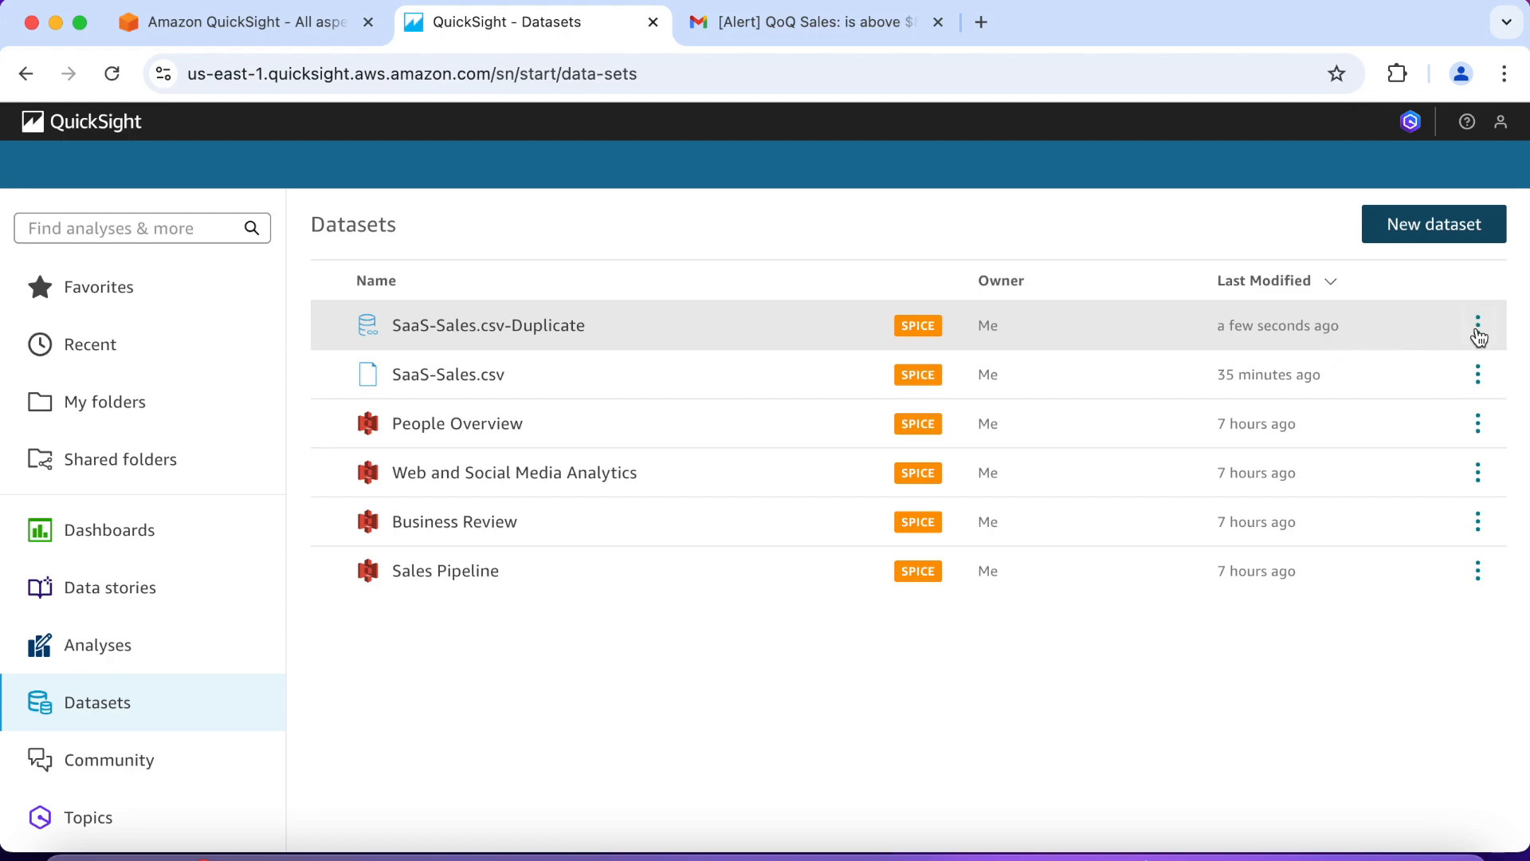
pyautogui.click(1479, 327)
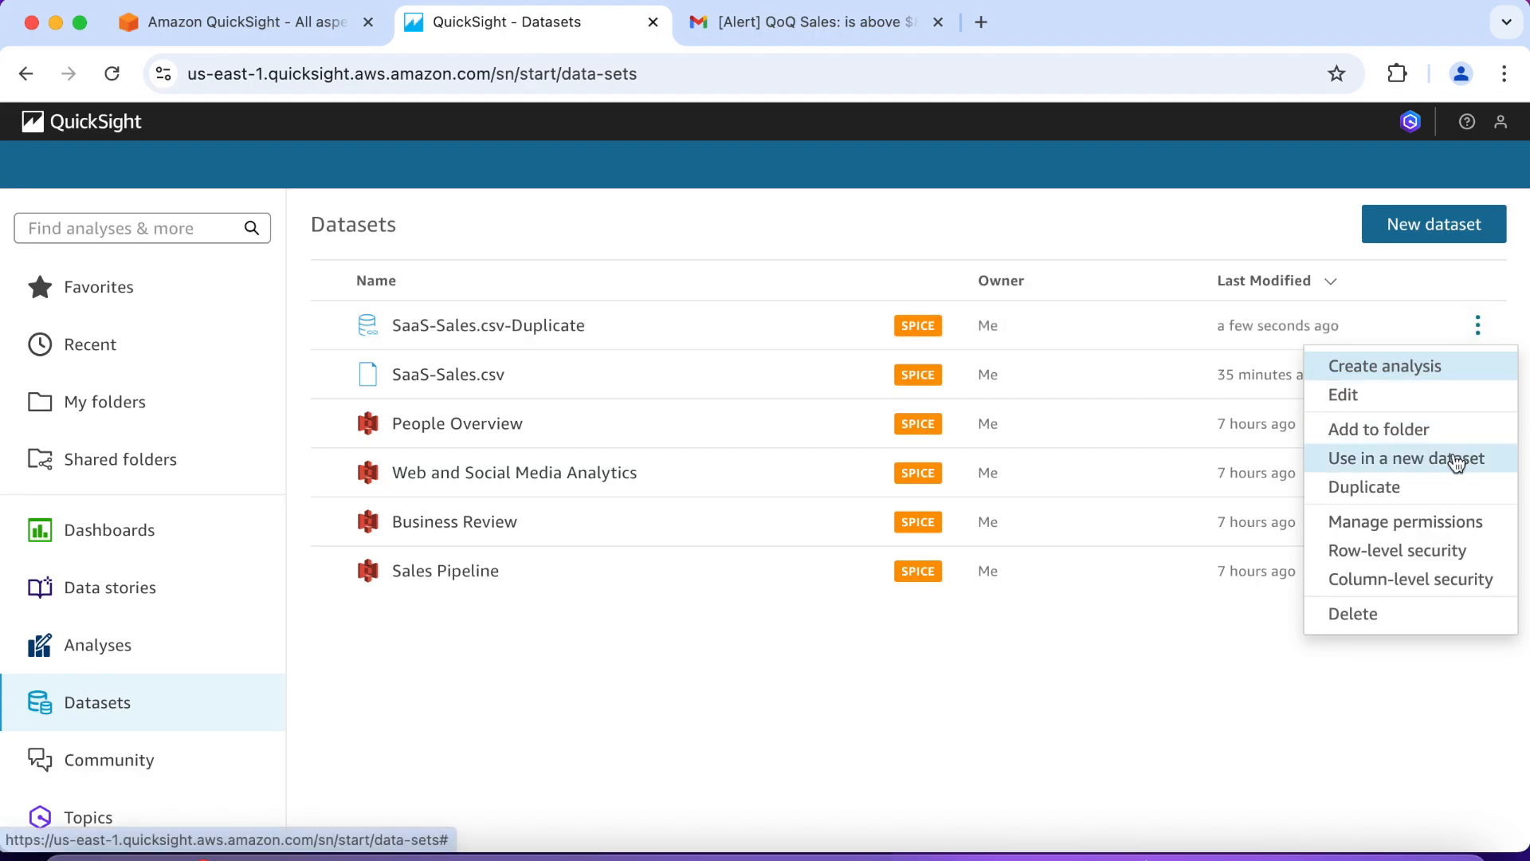
pyautogui.click(1455, 462)
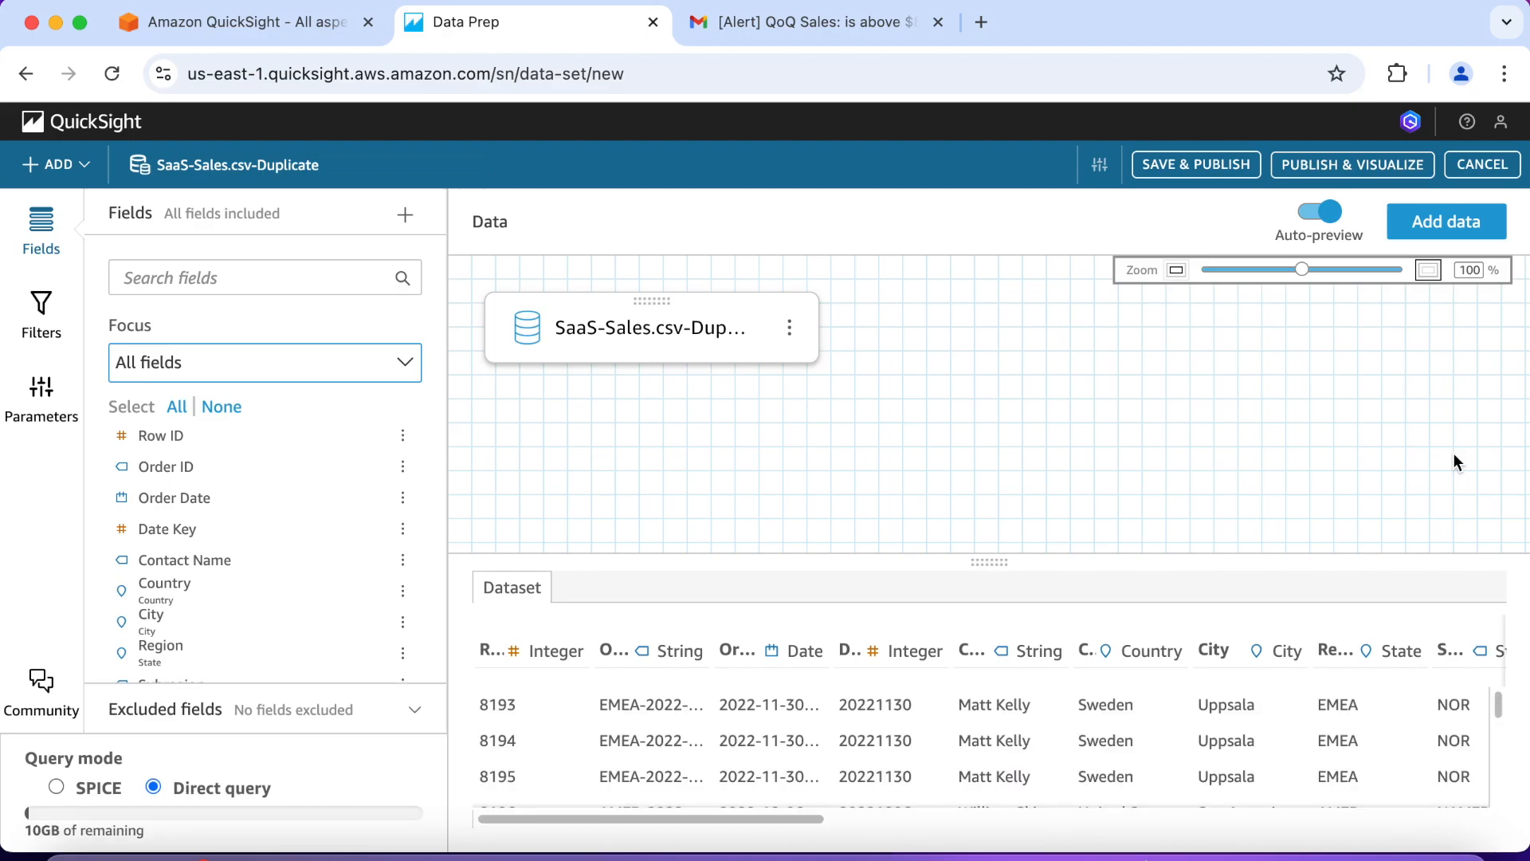
# Step: Rename the new dataset Saas-Sales-Child, then save and publish it
pyautogui.doubleClick(322, 166)
pyautogui.tripleClick(322, 166)
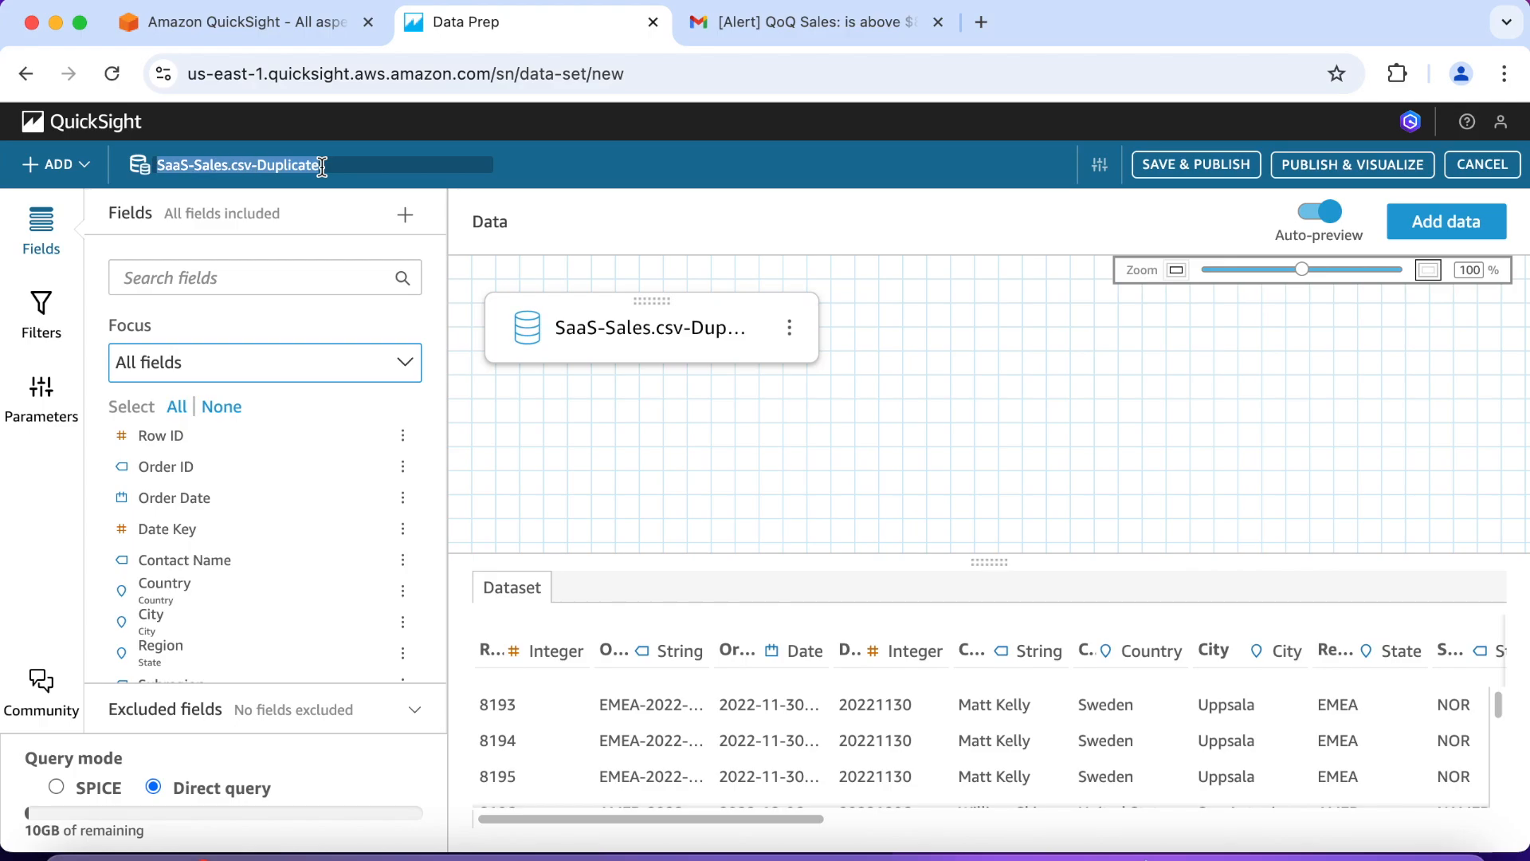
pyautogui.press('BackSpace')
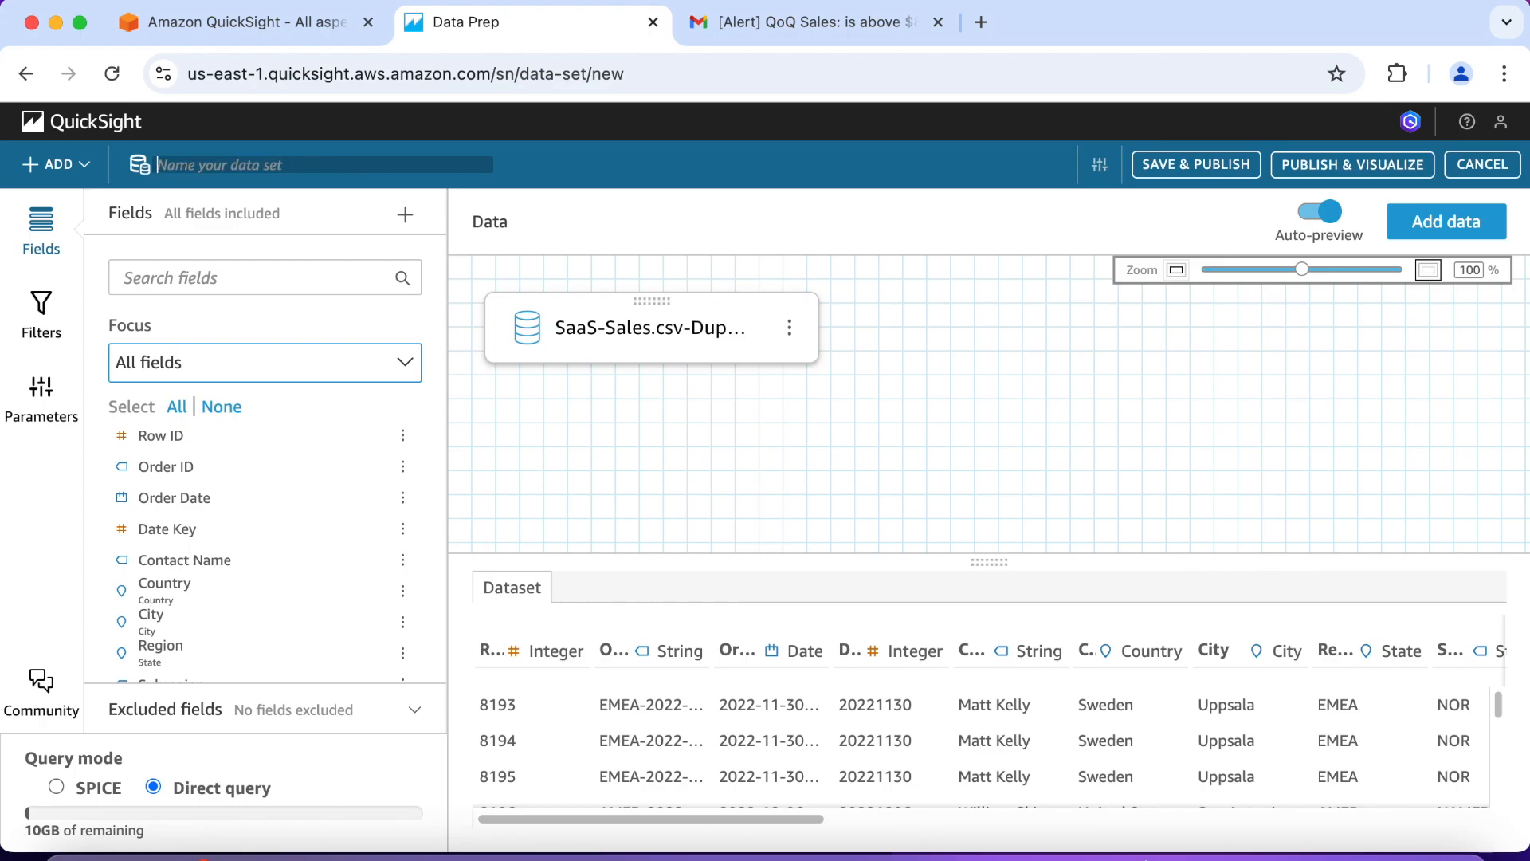
pyautogui.write('Saas-Sales-Child')
pyautogui.click(538, 185)
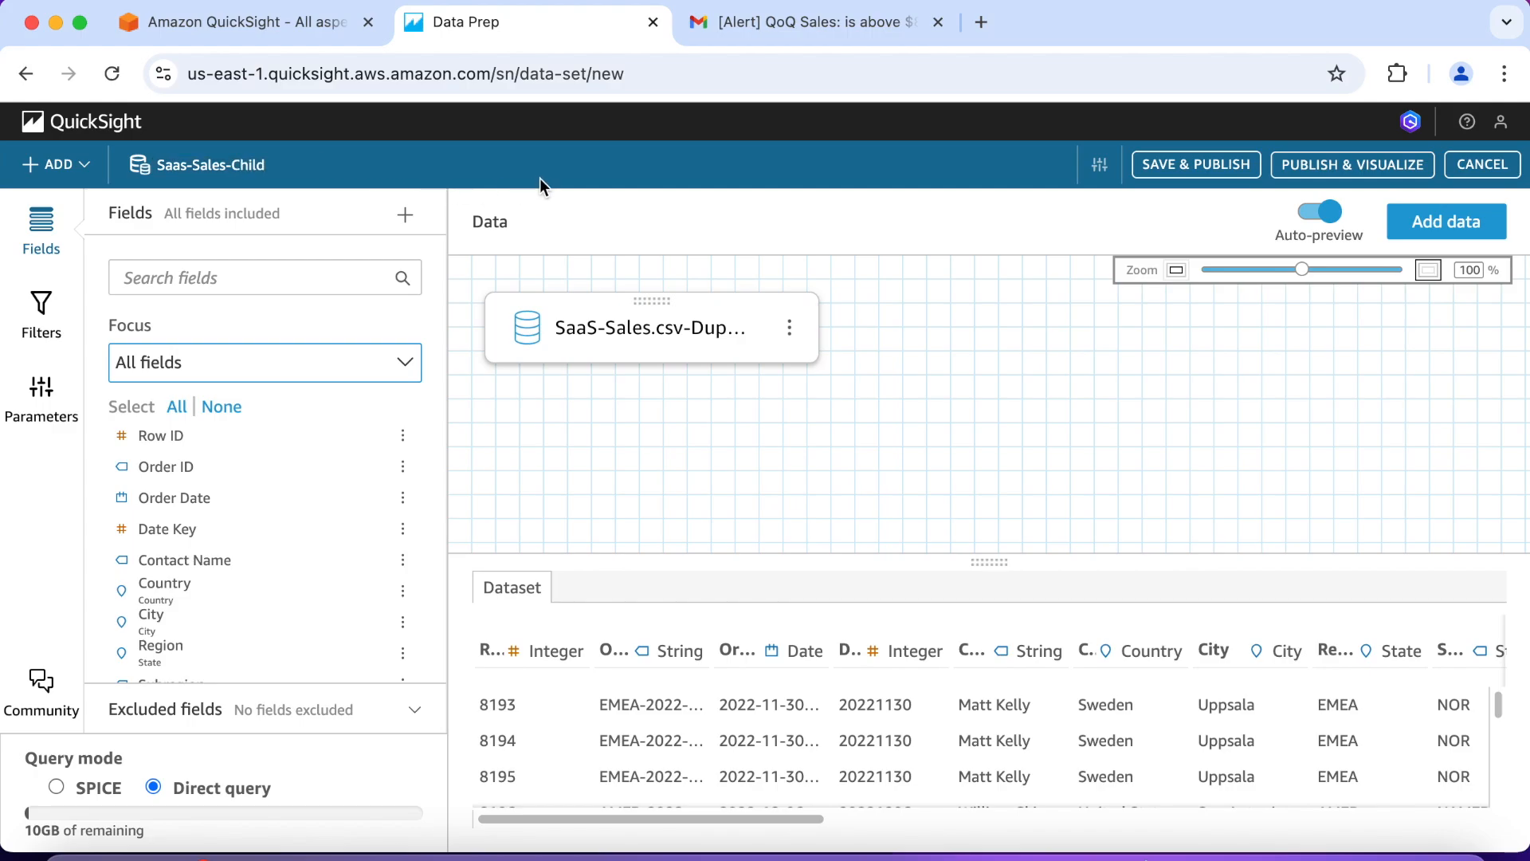
pyautogui.click(1190, 165)
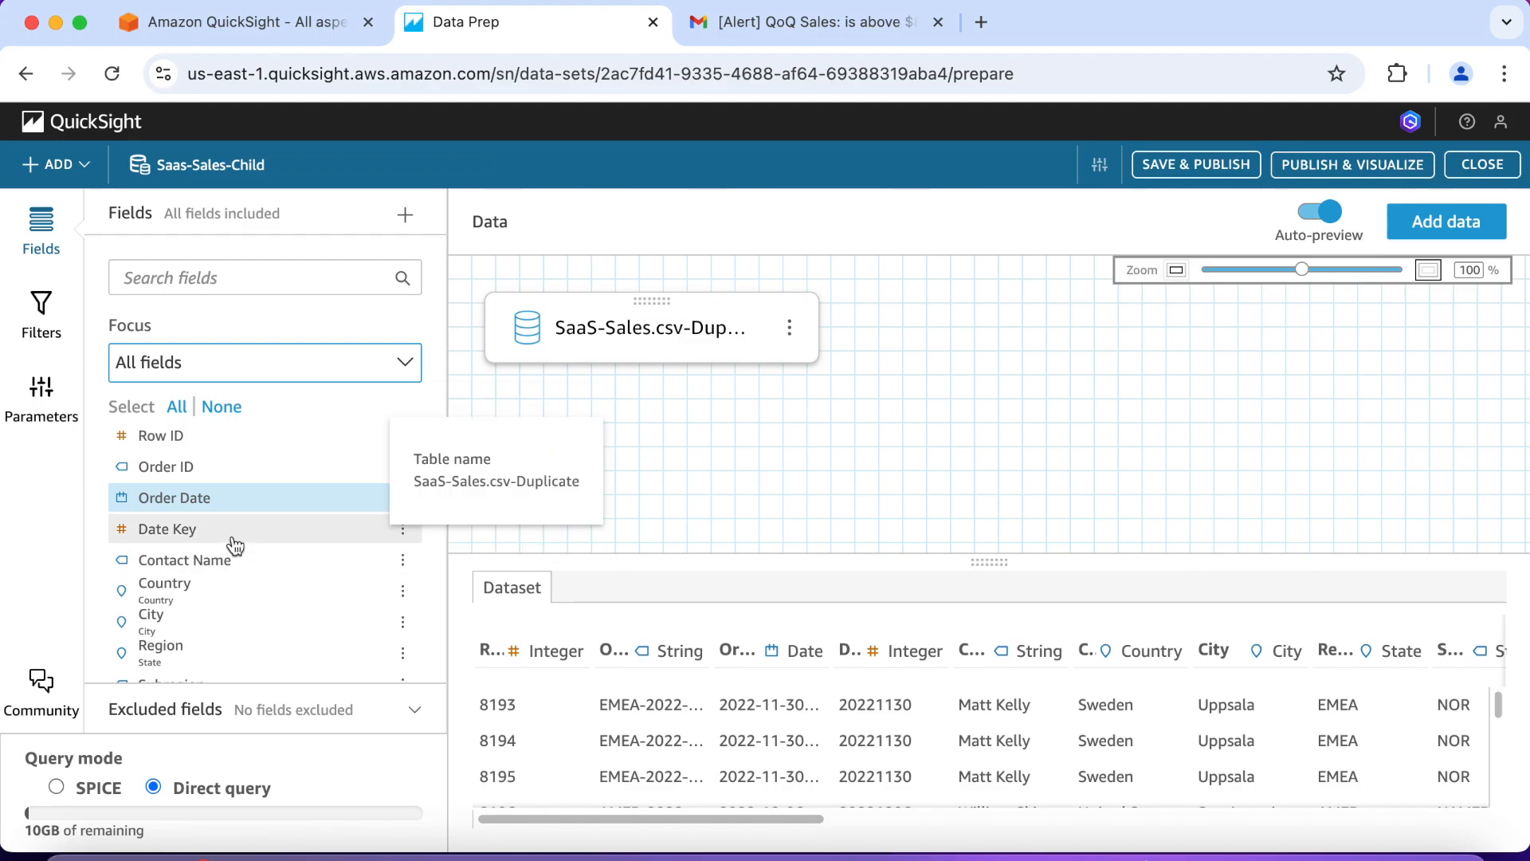
# Step: Group the Day Of Week, Fiscal Year and Fiscal Quarter fields into a new folder named Date
pyautogui.scroll(-1, 231, 542)
pyautogui.scroll(-3, 235, 546)
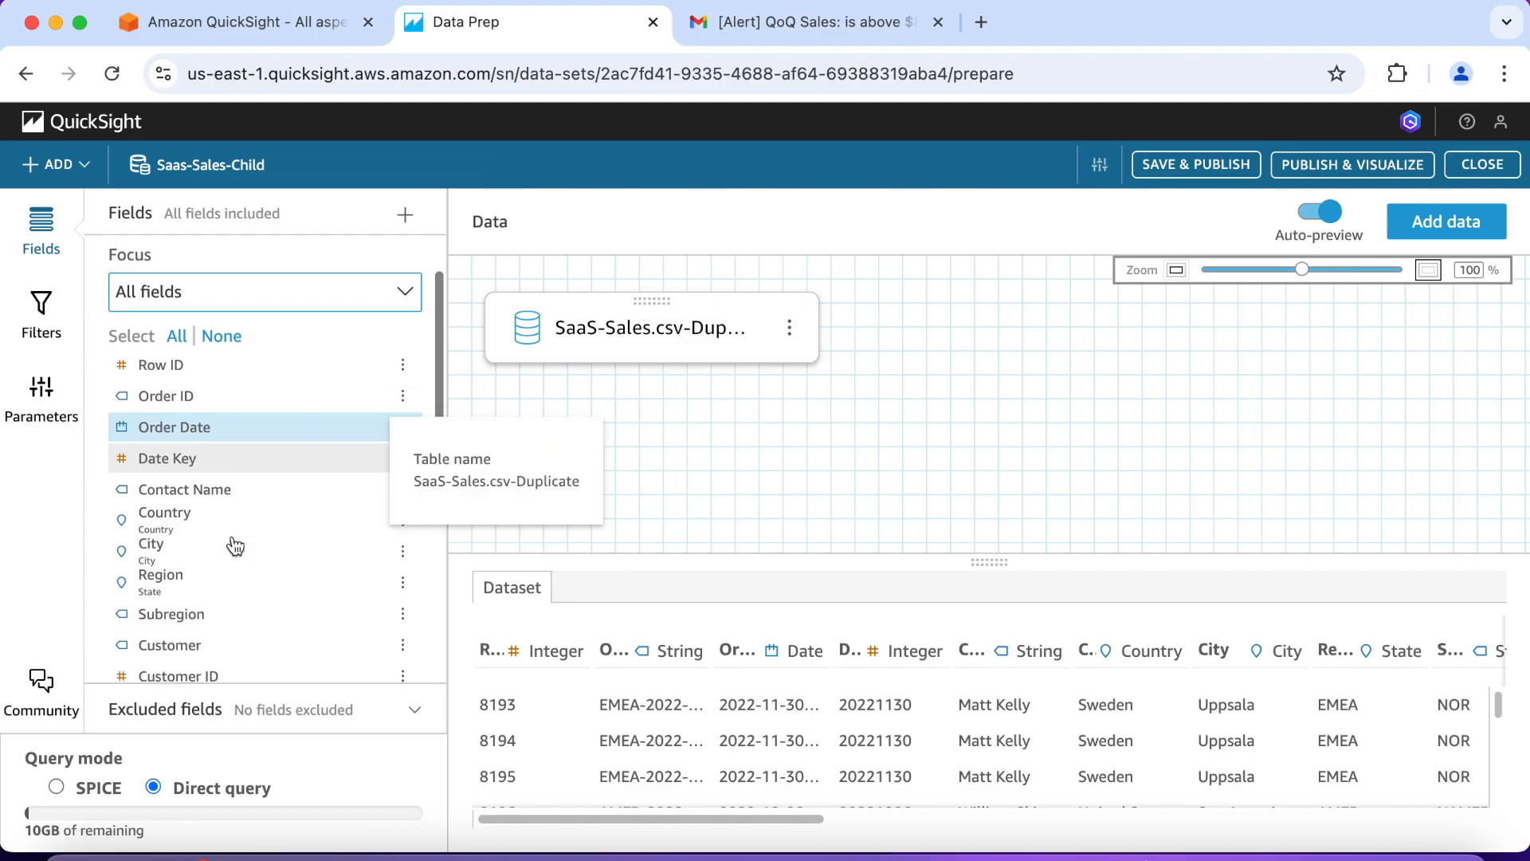
pyautogui.scroll(-7, 235, 546)
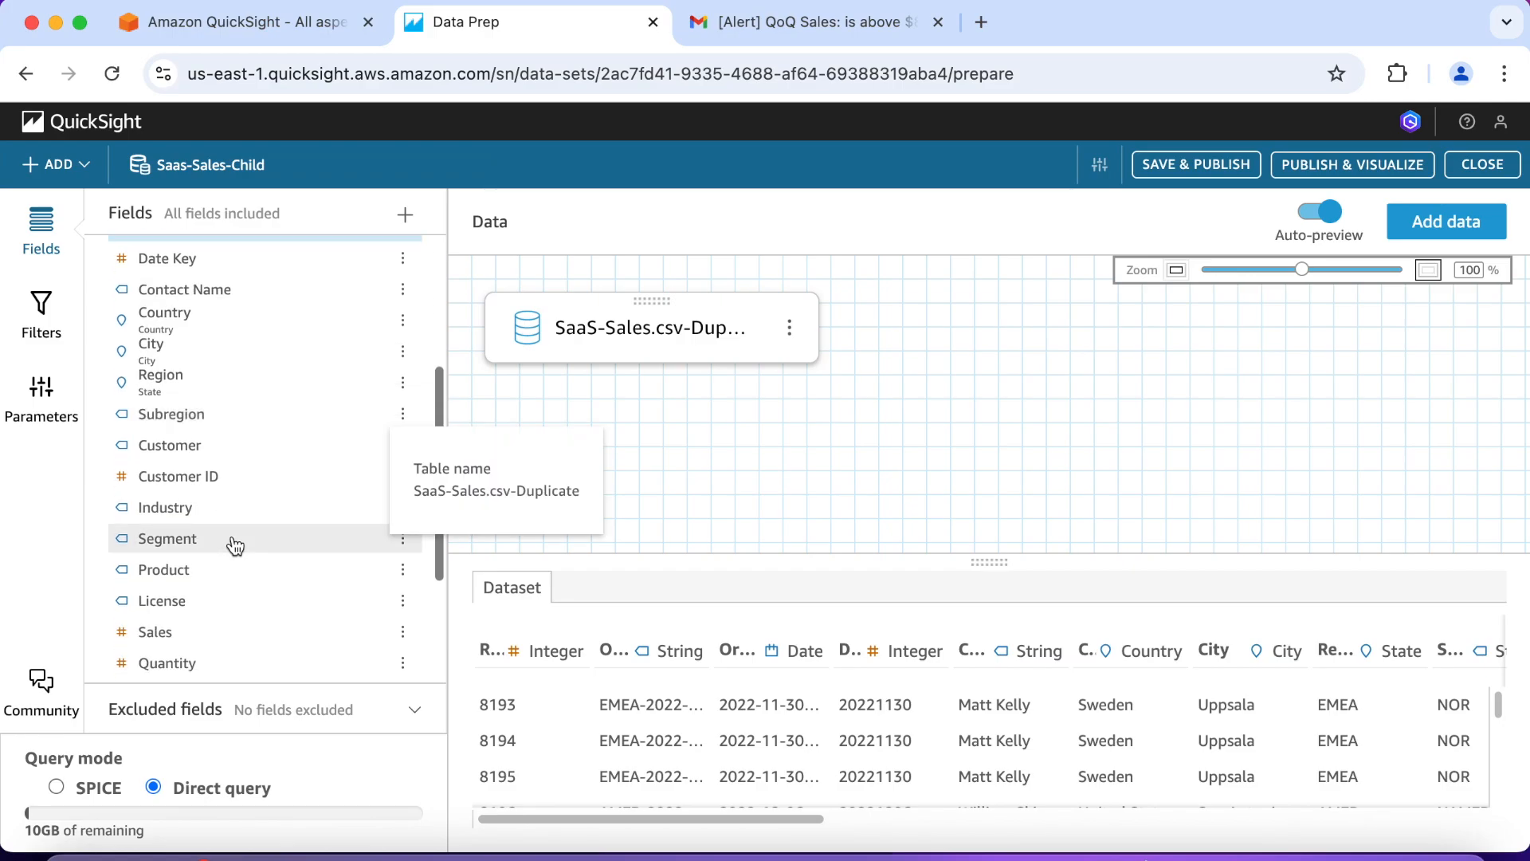
pyautogui.scroll(-1, 233, 546)
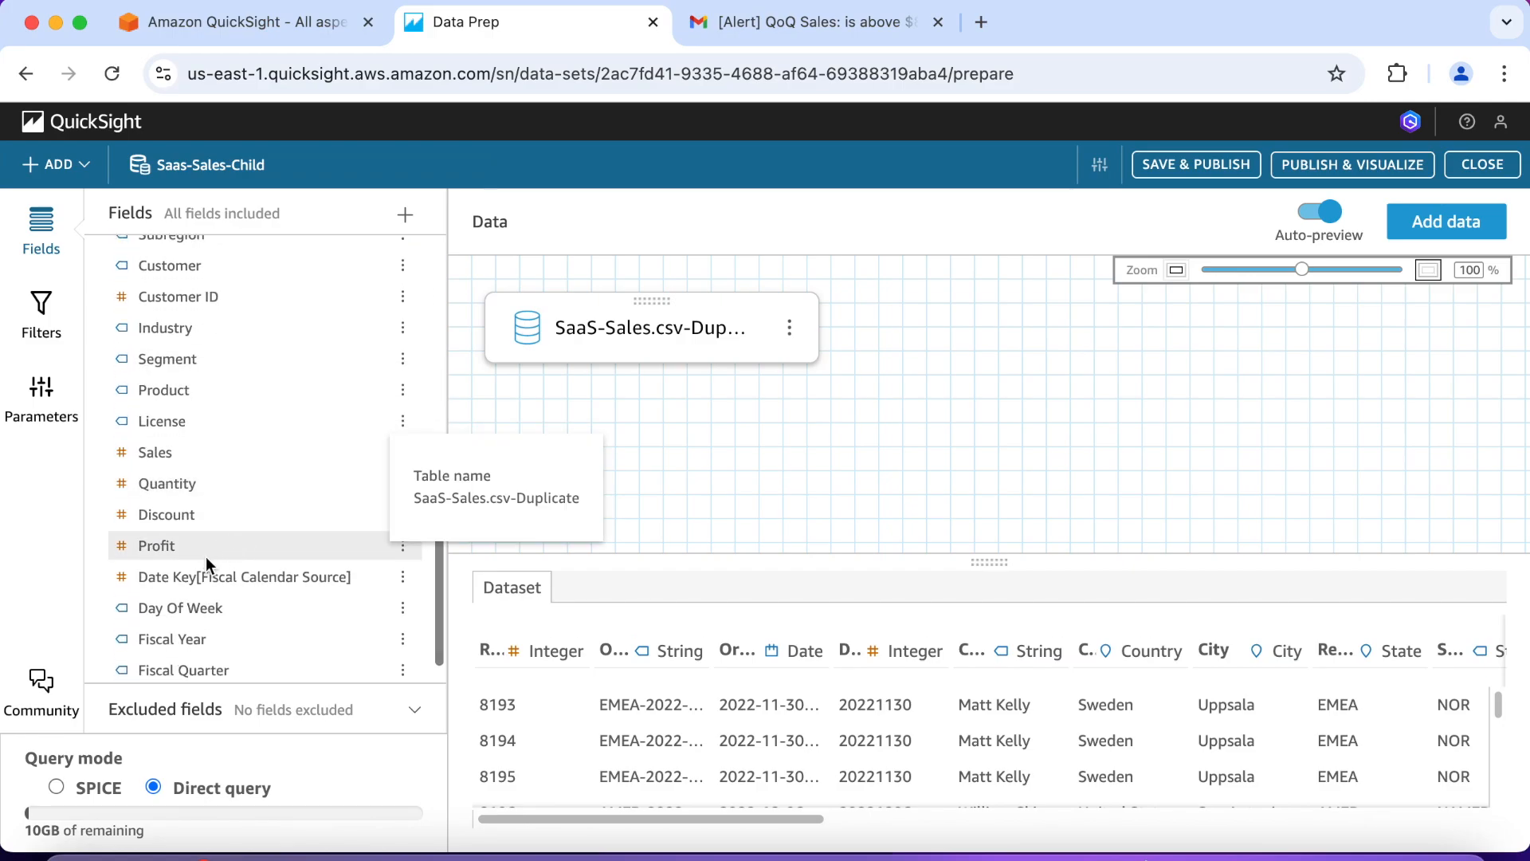
pyautogui.click(193, 611)
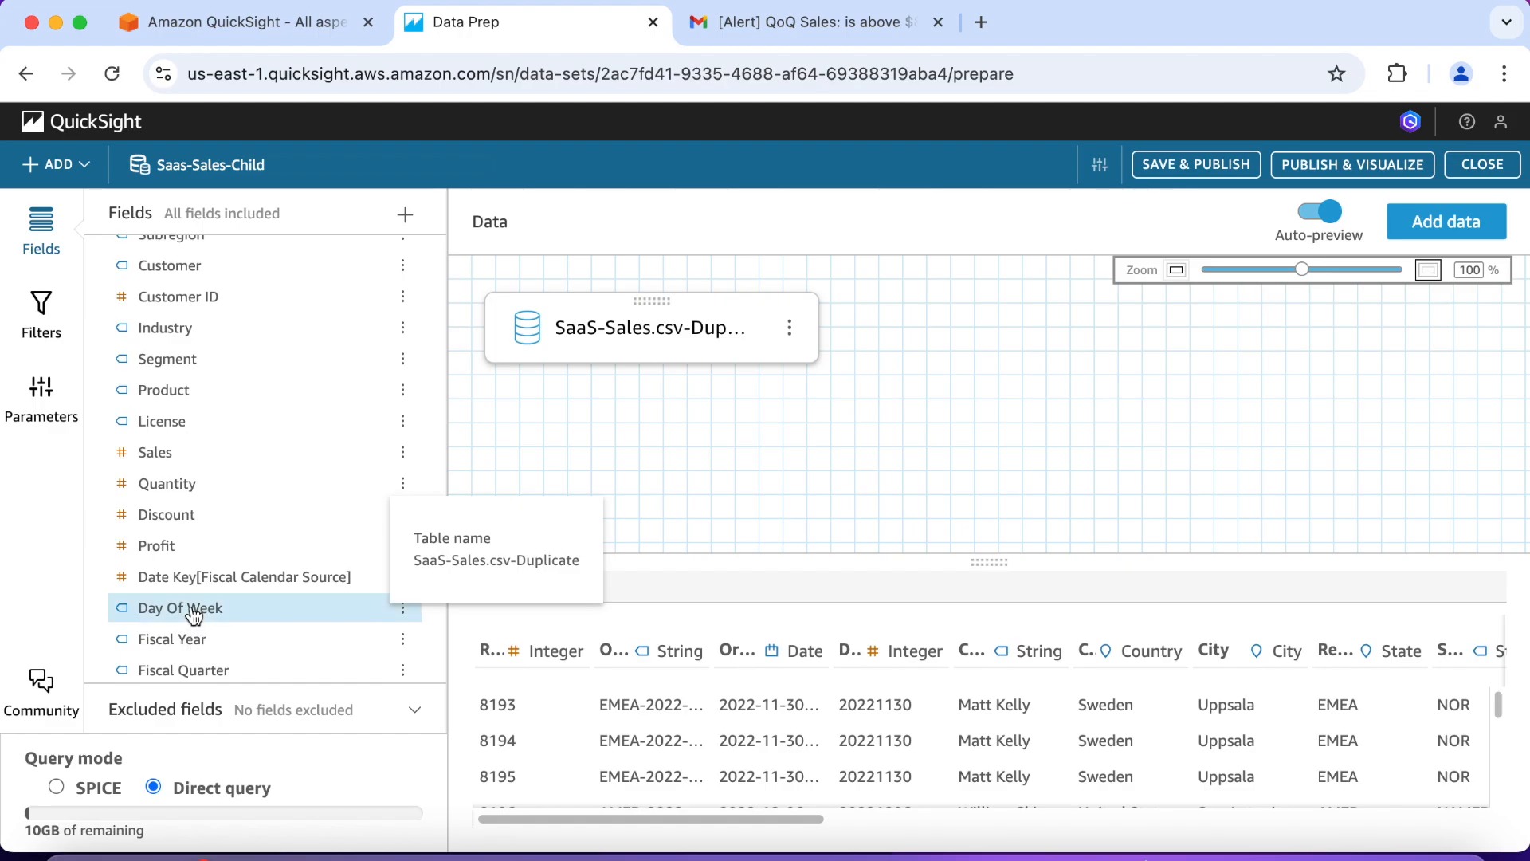
pyautogui.keyDown('shift'); pyautogui.click(196, 669); pyautogui.keyUp('shift')
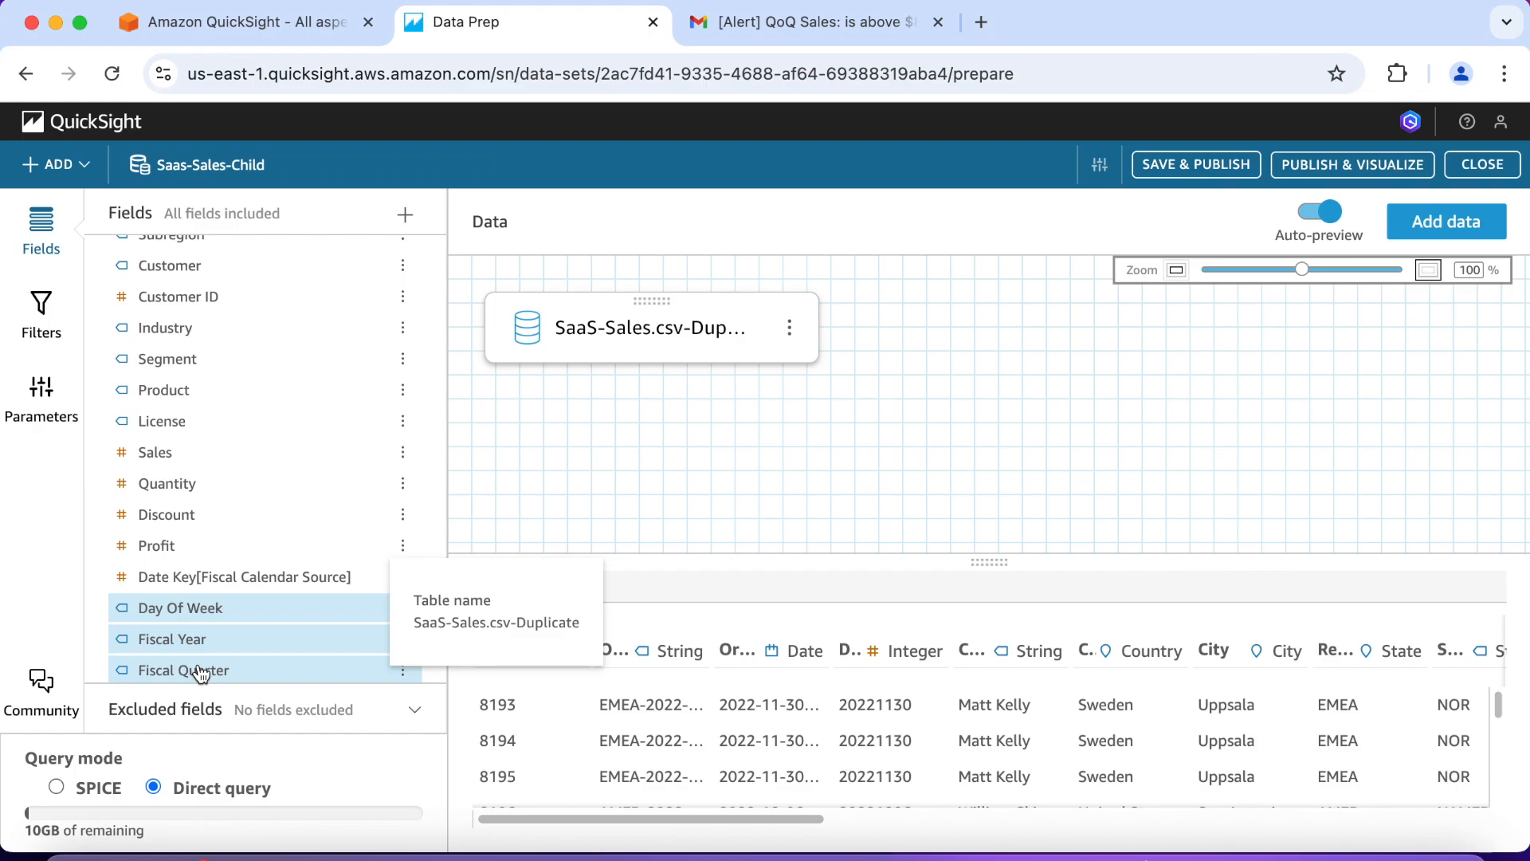
pyautogui.scroll(-1, 200, 674)
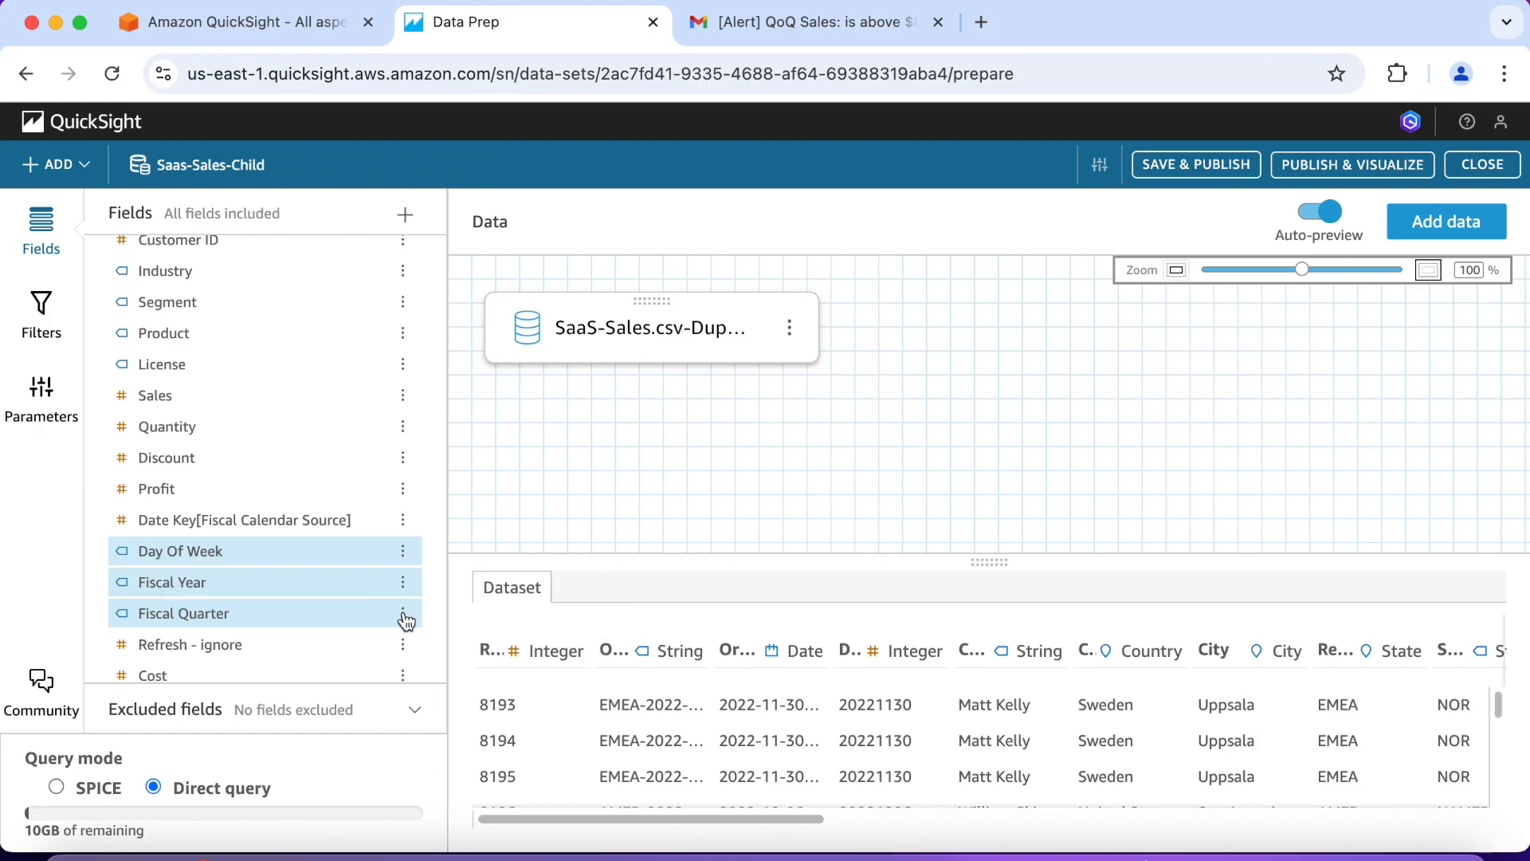
pyautogui.click(403, 614)
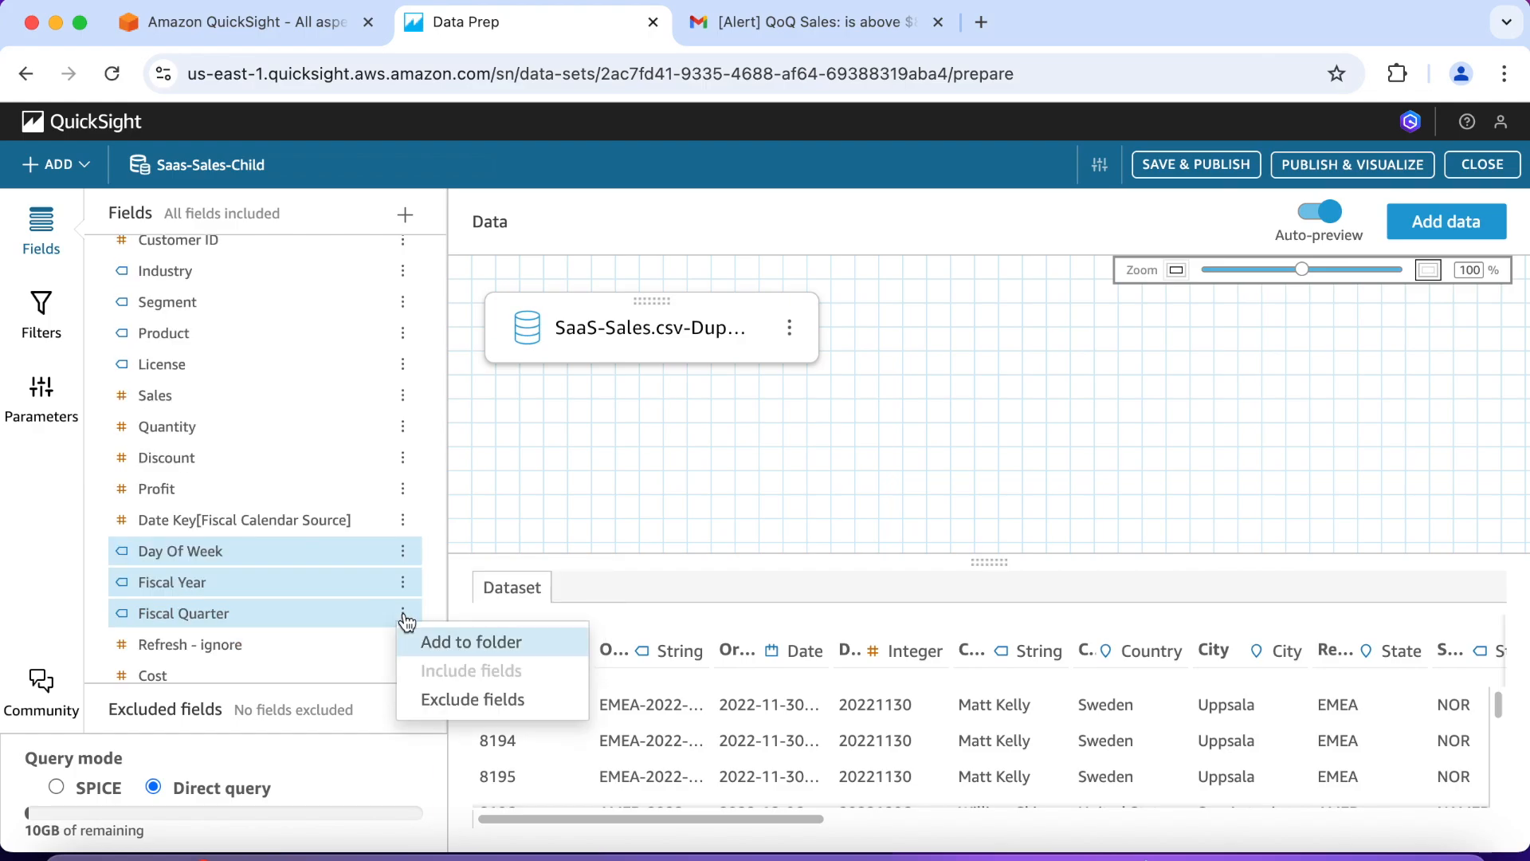
pyautogui.click(457, 639)
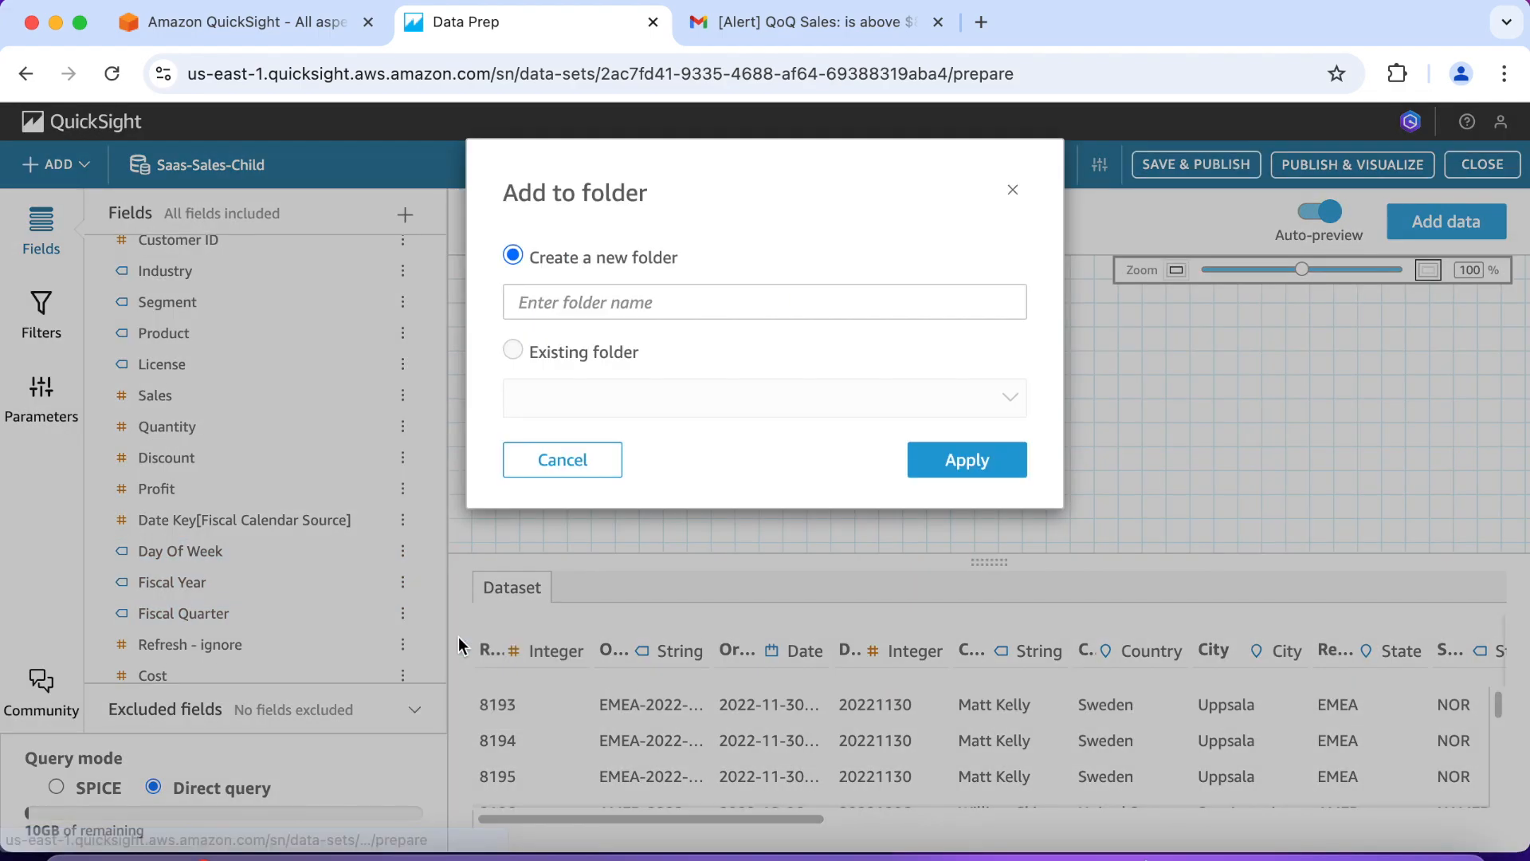
pyautogui.click(660, 302)
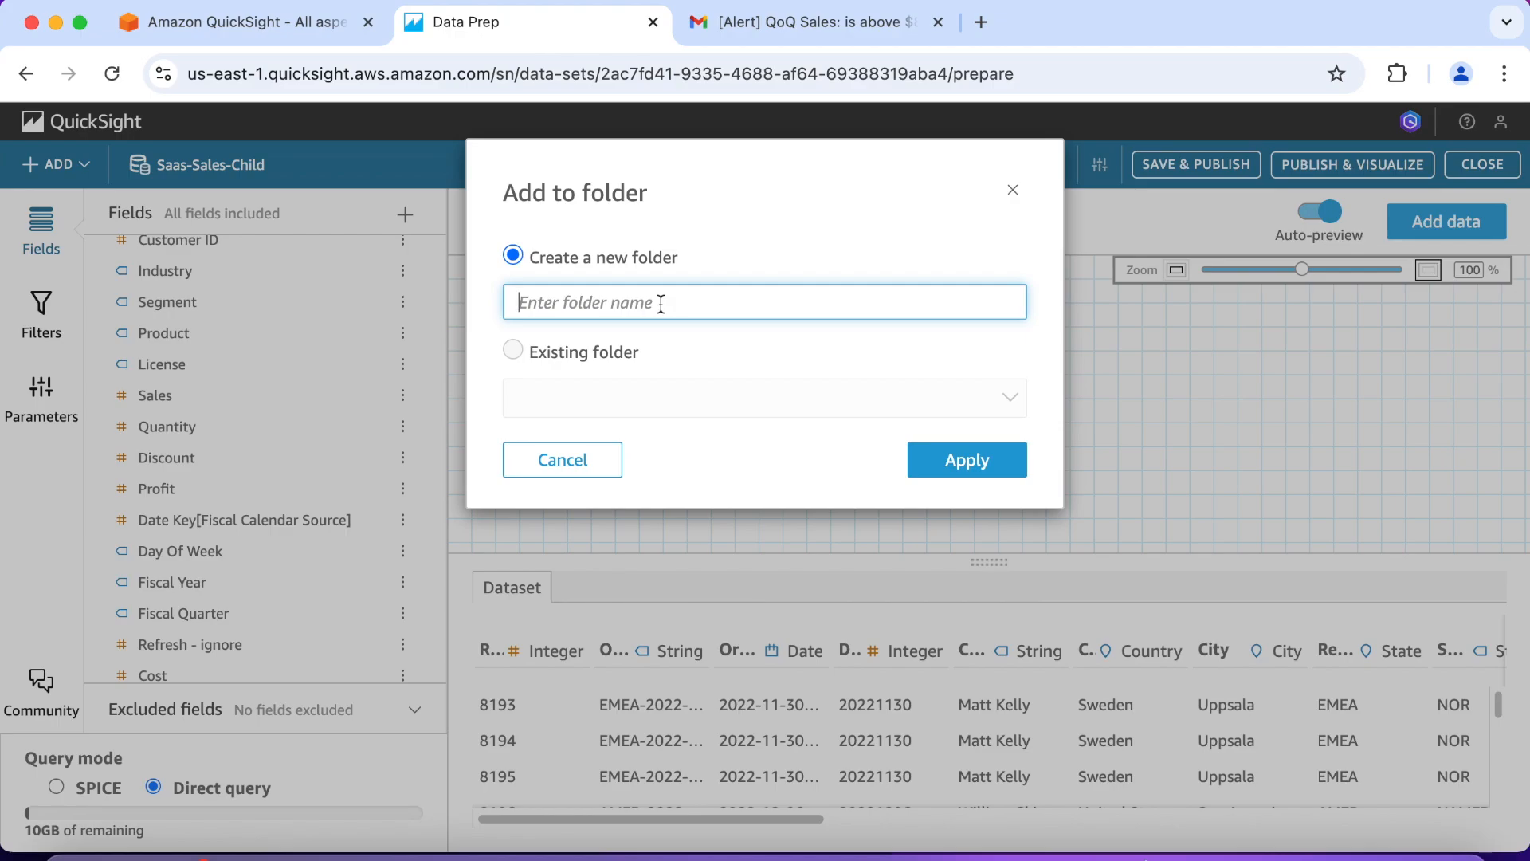
pyautogui.write('Date')
pyautogui.click(949, 462)
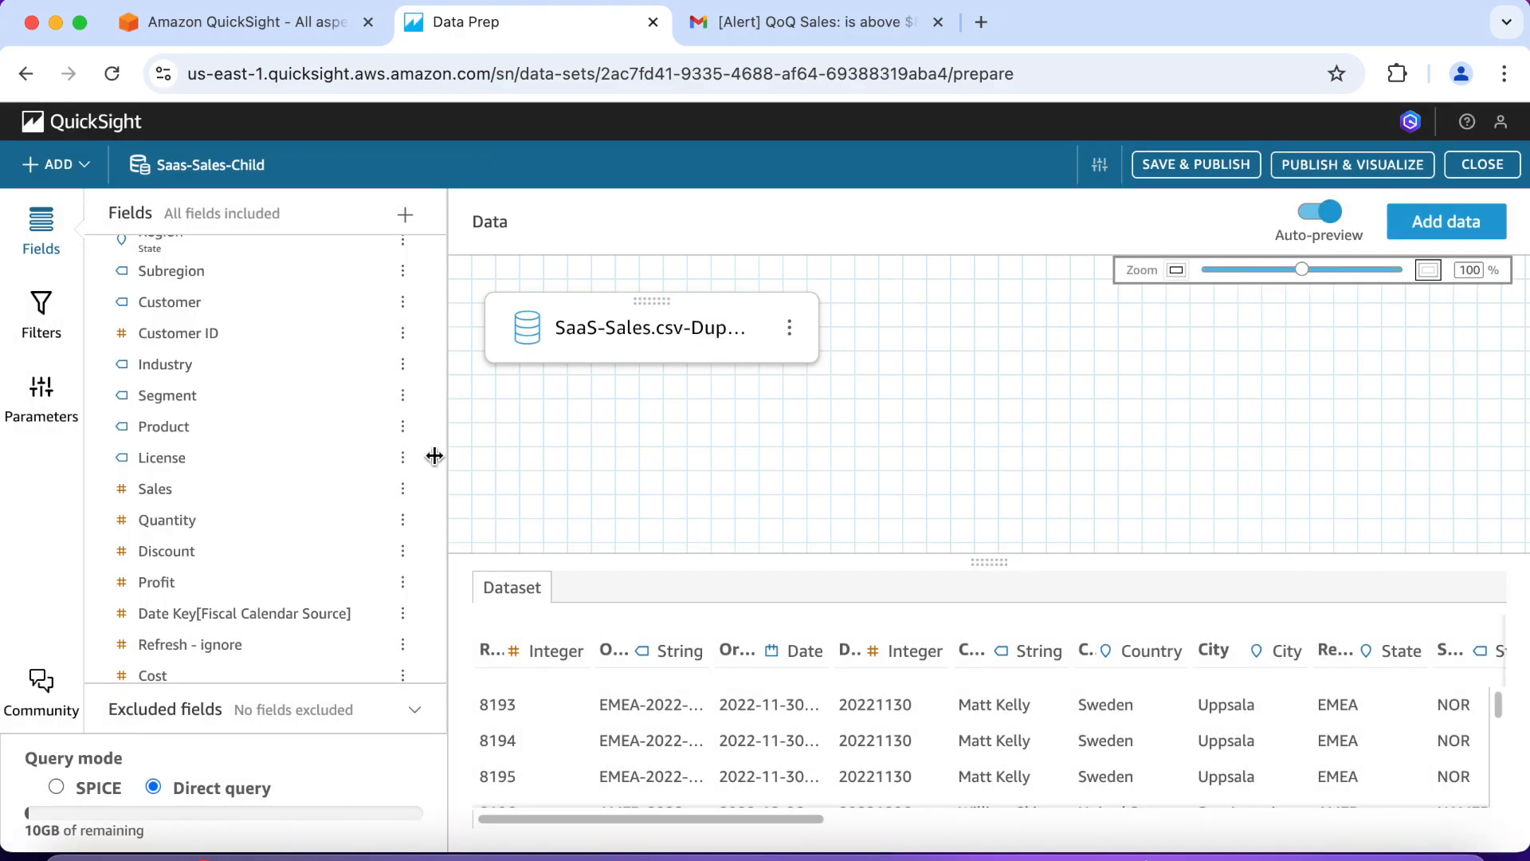
# Step: Review the fields grouped in the Date folder, then save and publish the Saas-Sales-Child dataset
pyautogui.scroll(2, 259, 440)
pyautogui.scroll(8, 261, 441)
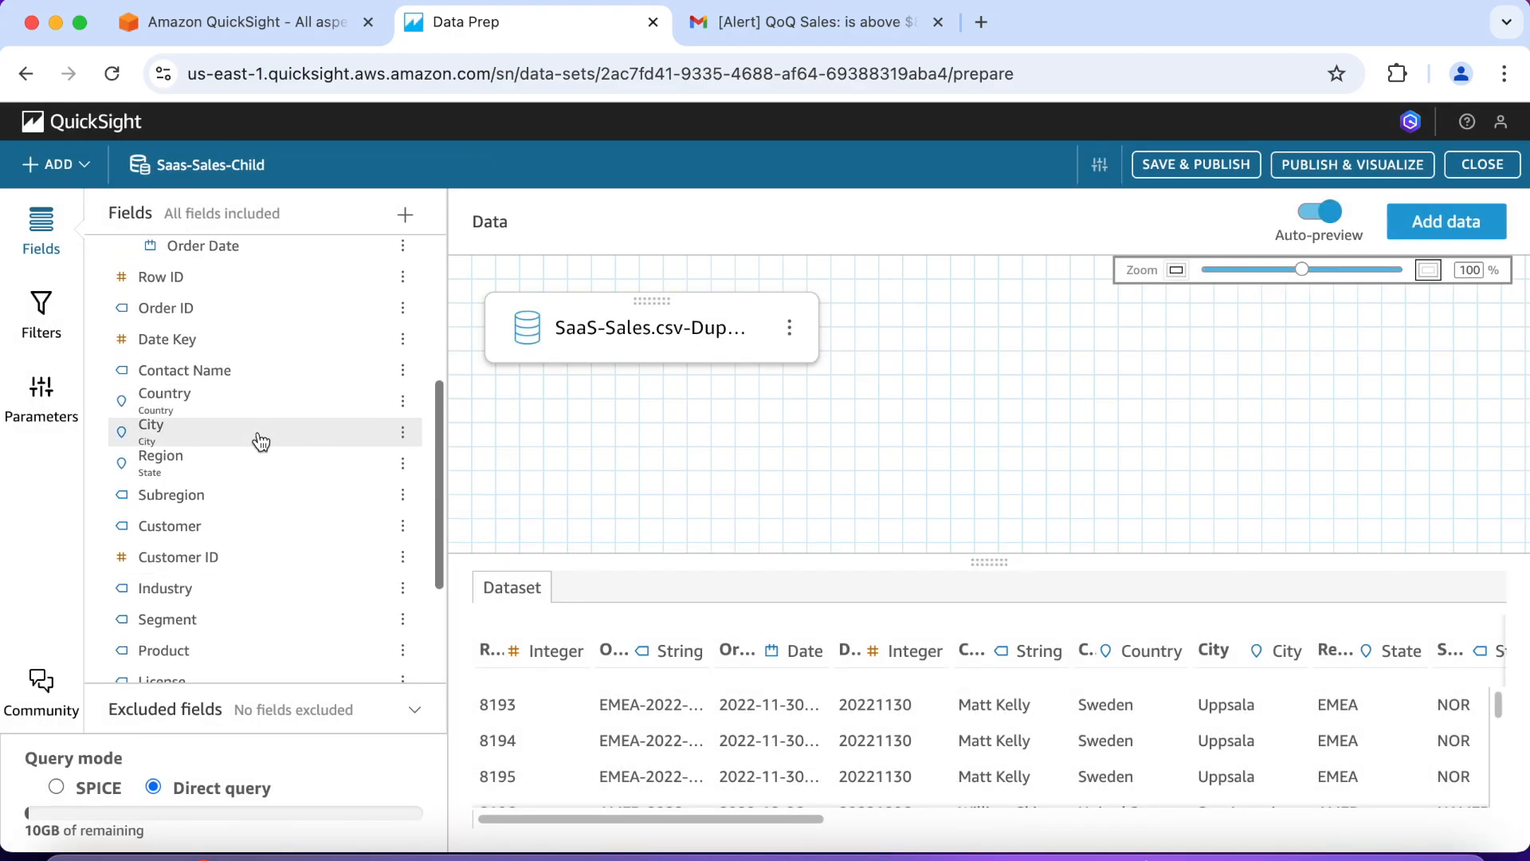
pyautogui.scroll(3, 260, 441)
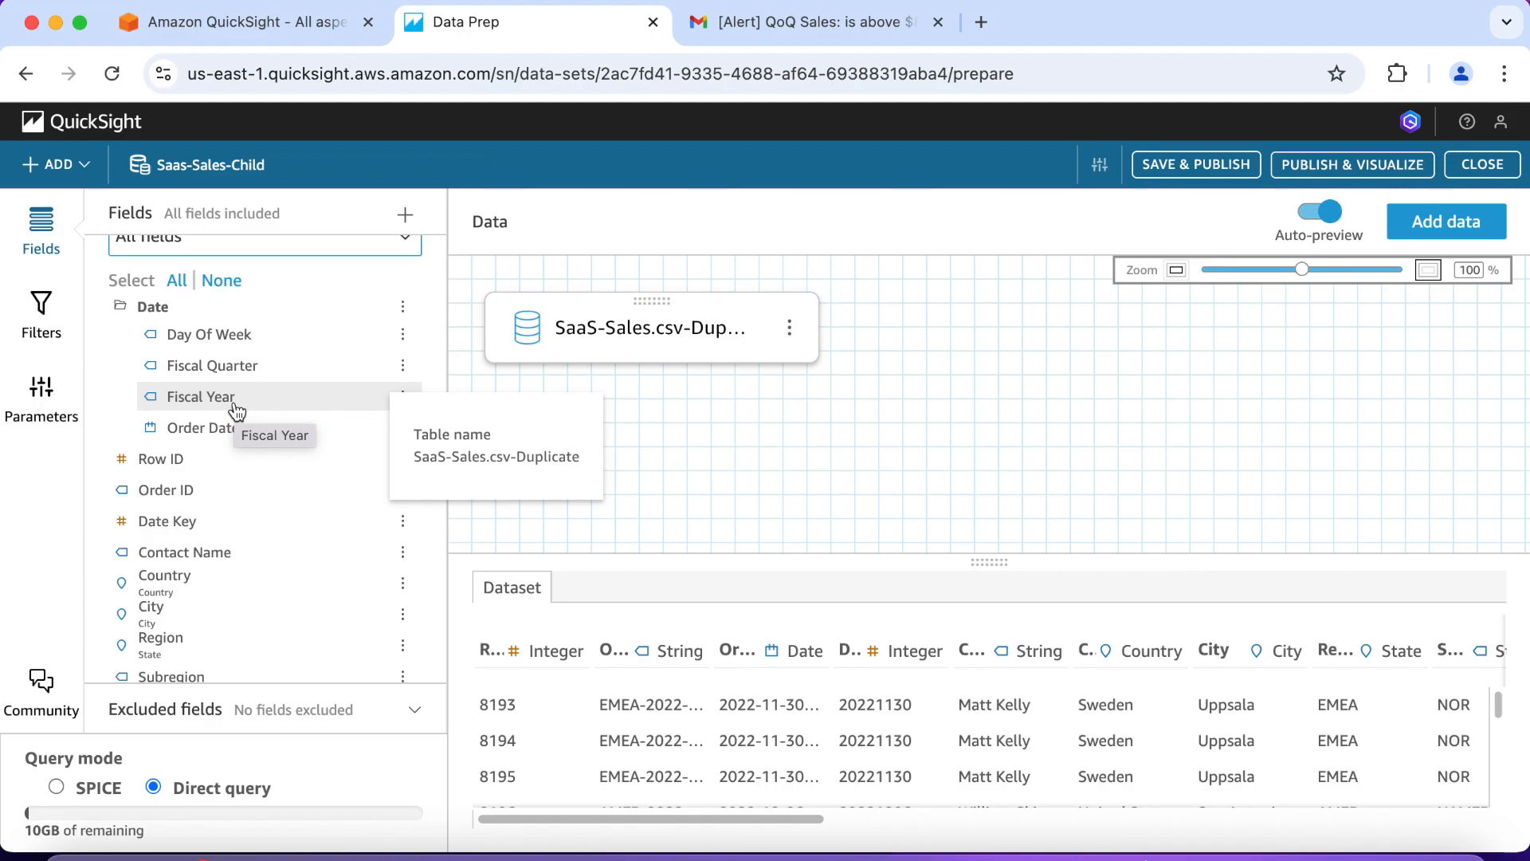
pyautogui.click(1183, 166)
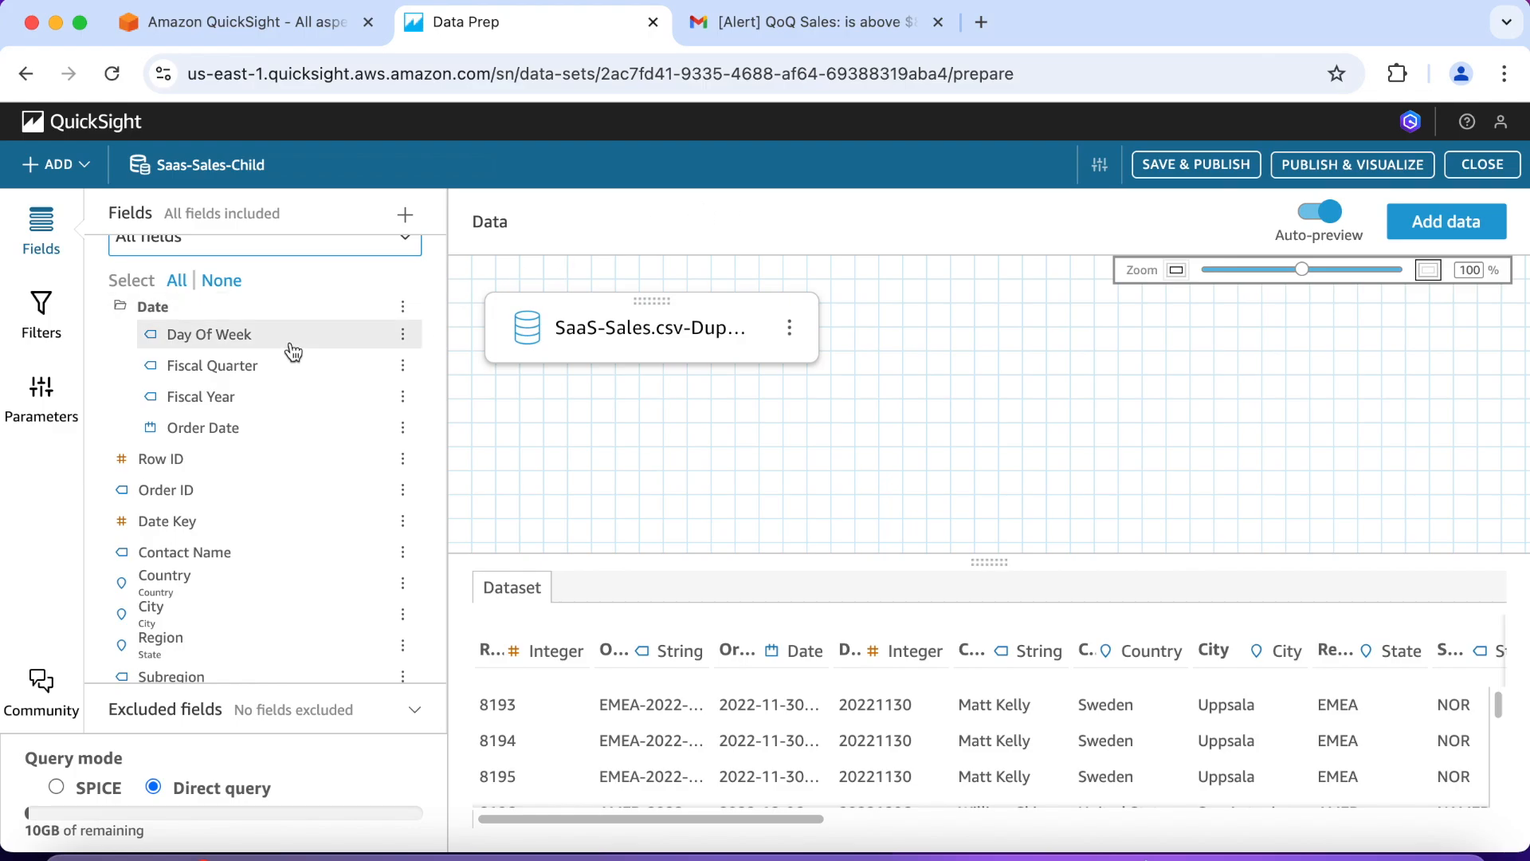
# Step: Create a new geospatial hierarchy for multiple countries from the Country field and name it Country - City
pyautogui.scroll(-2, 242, 396)
pyautogui.click(208, 492)
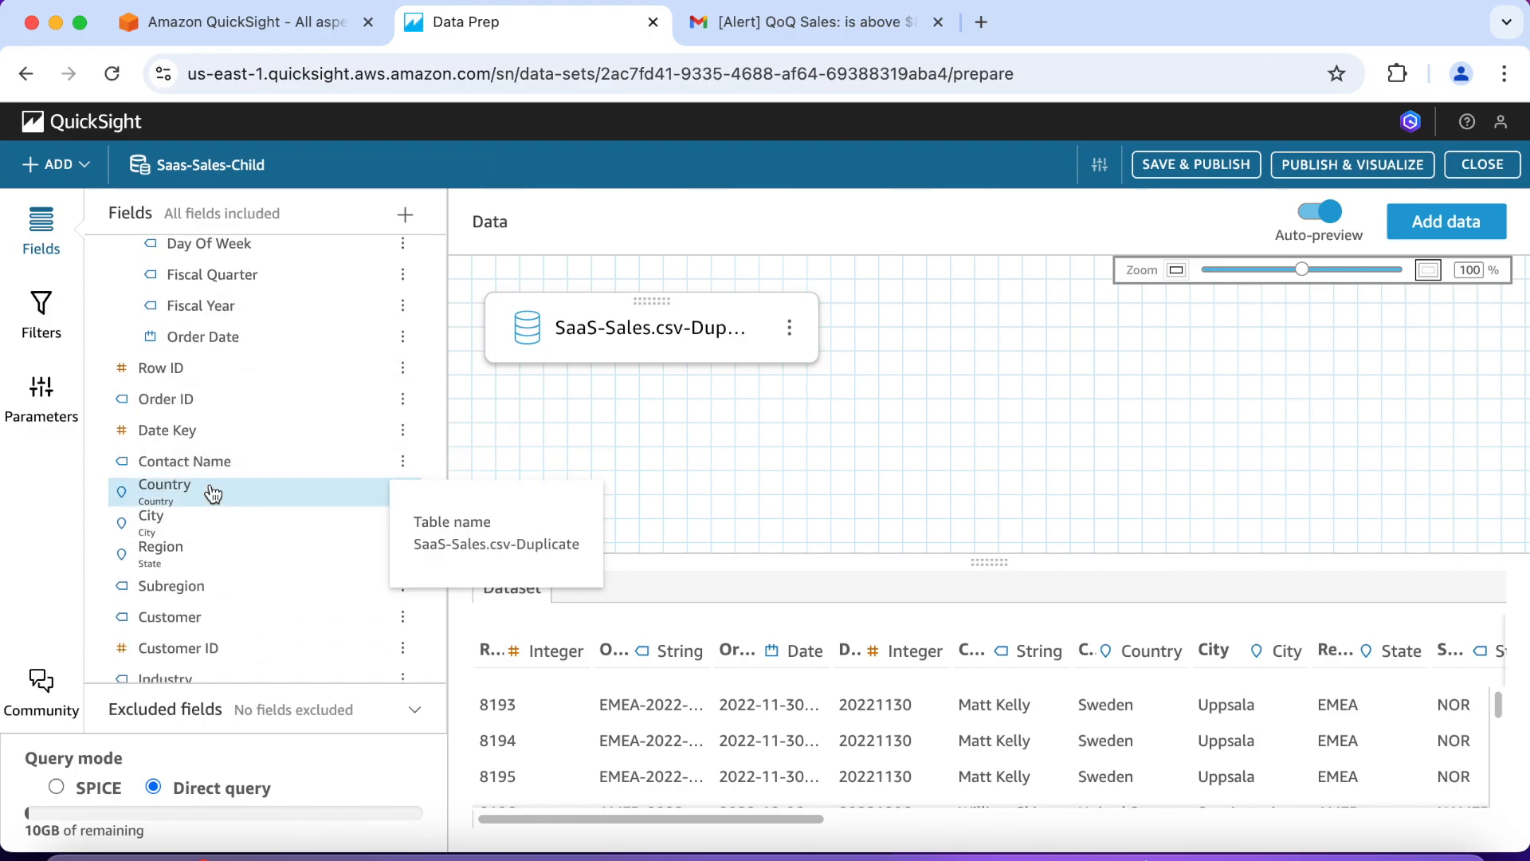
pyautogui.click(403, 492)
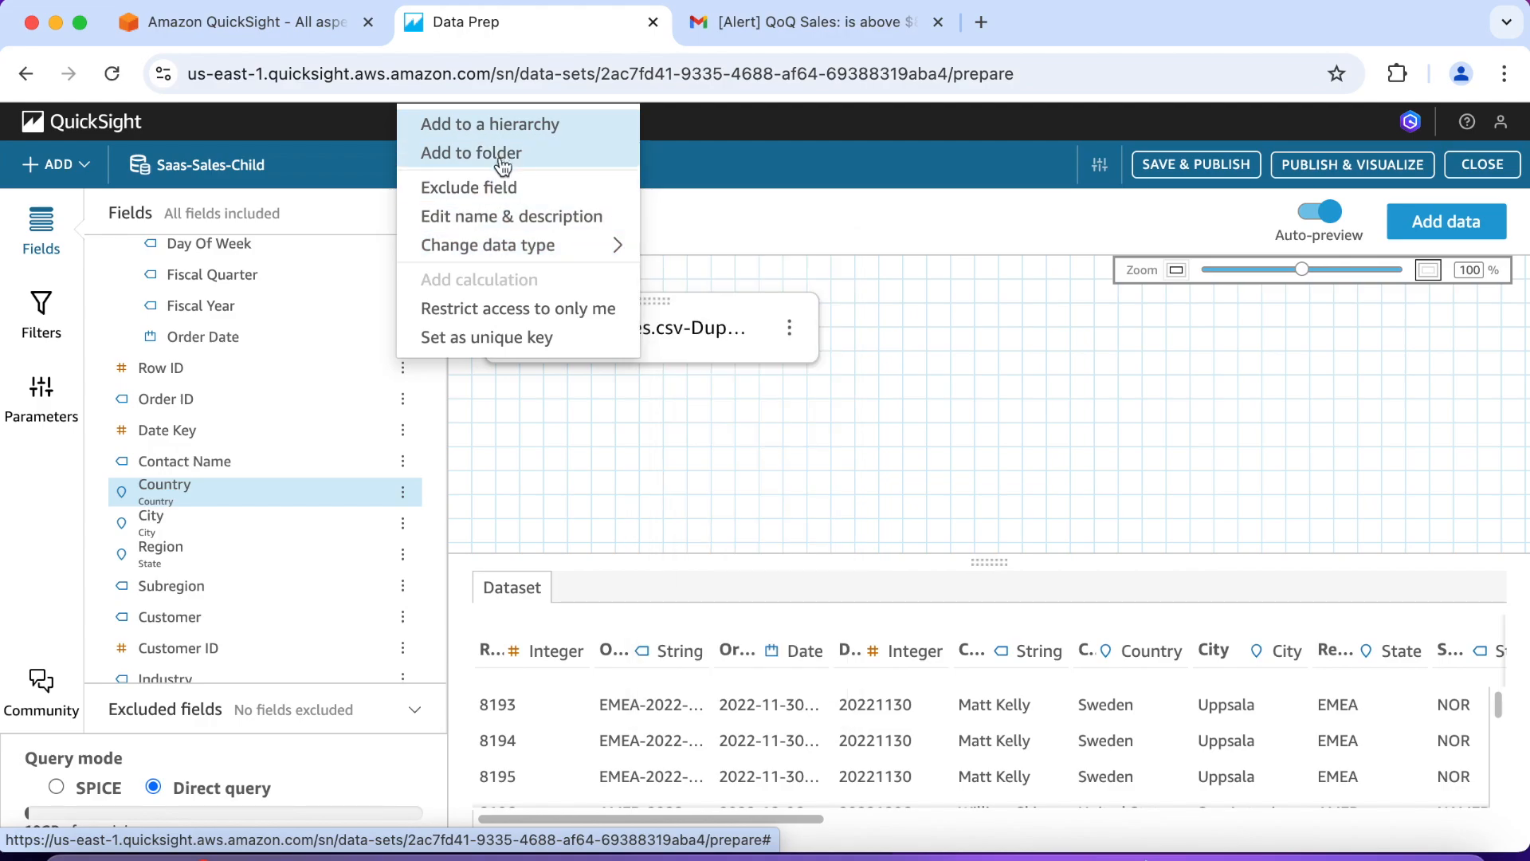
pyautogui.click(509, 125)
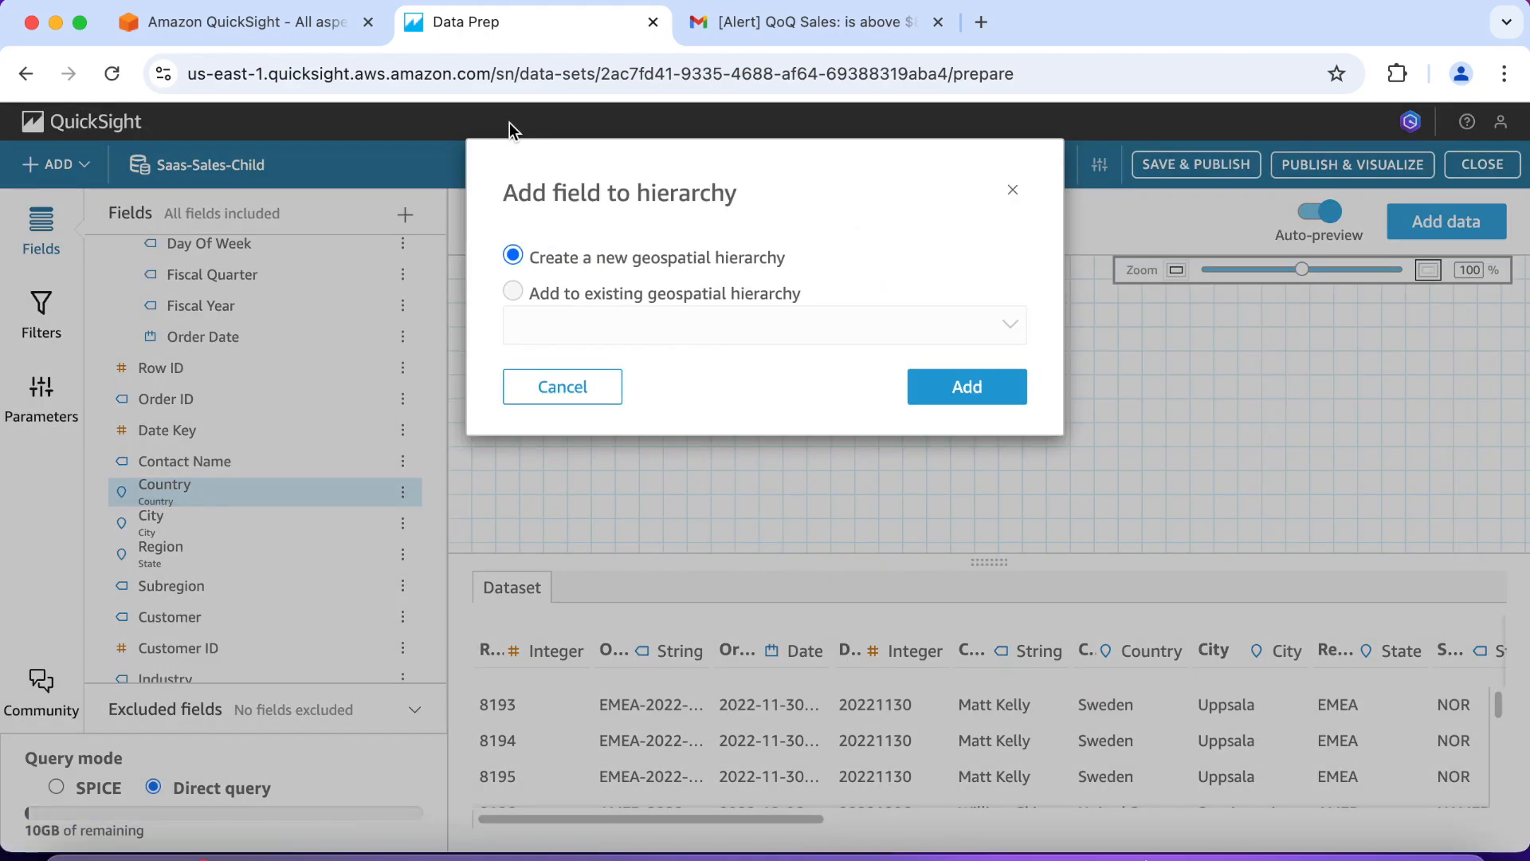
pyautogui.click(953, 391)
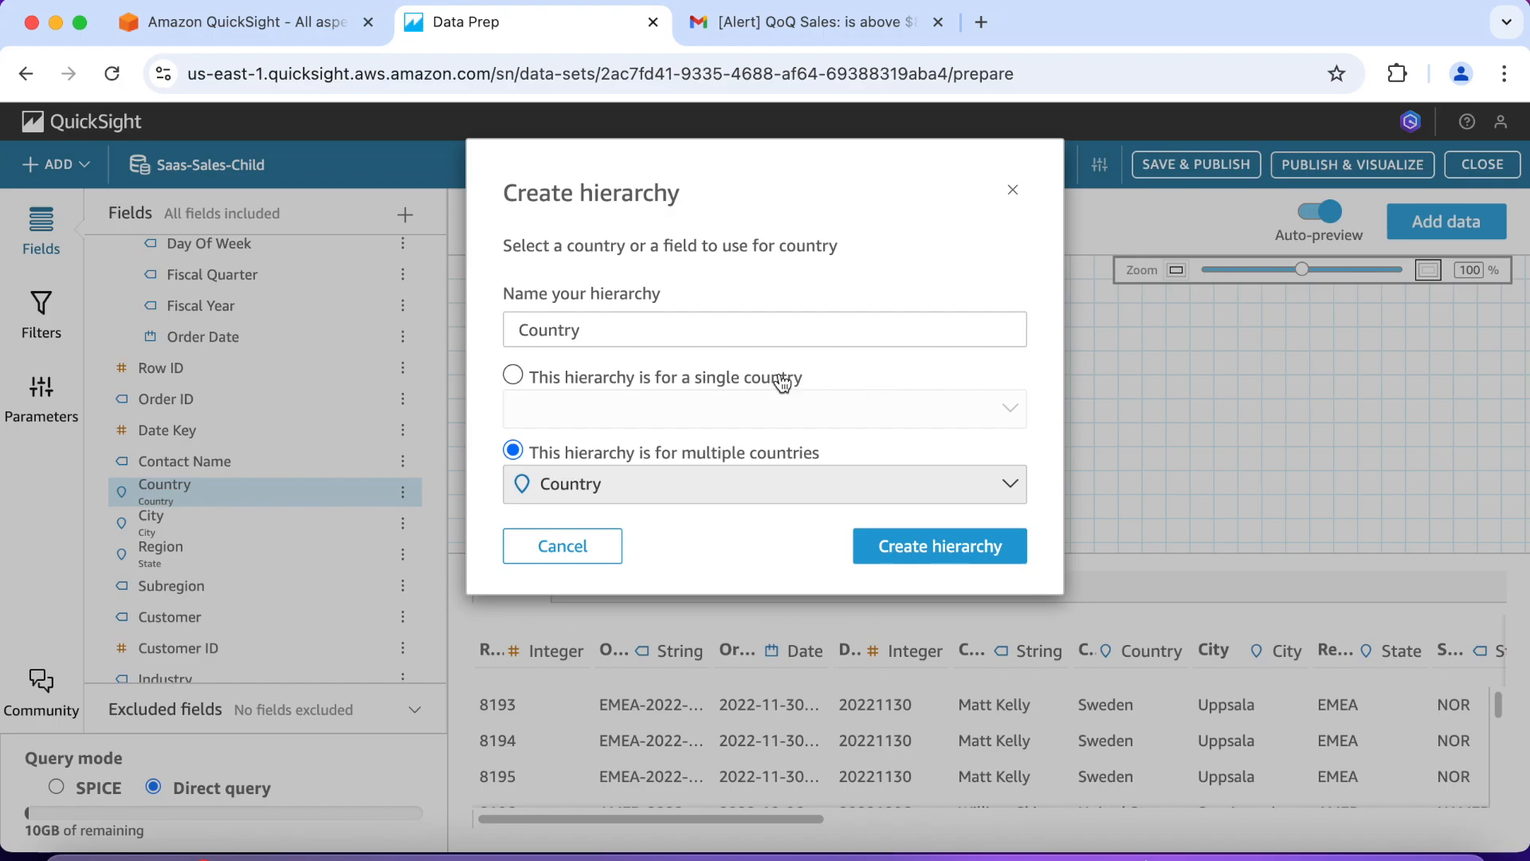
pyautogui.click(668, 322)
pyautogui.write('- City')
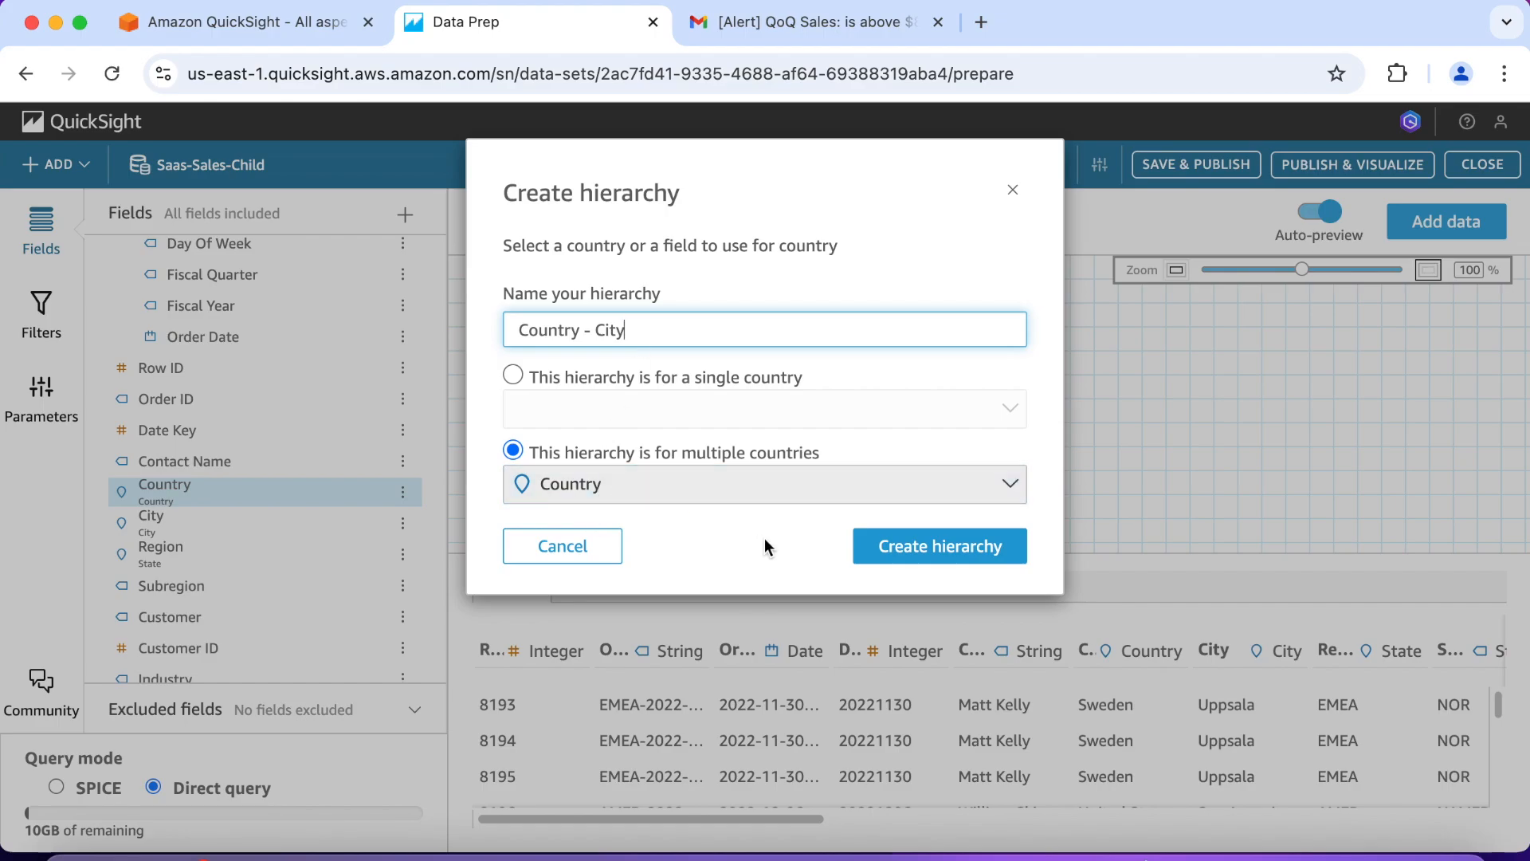
pyautogui.click(905, 548)
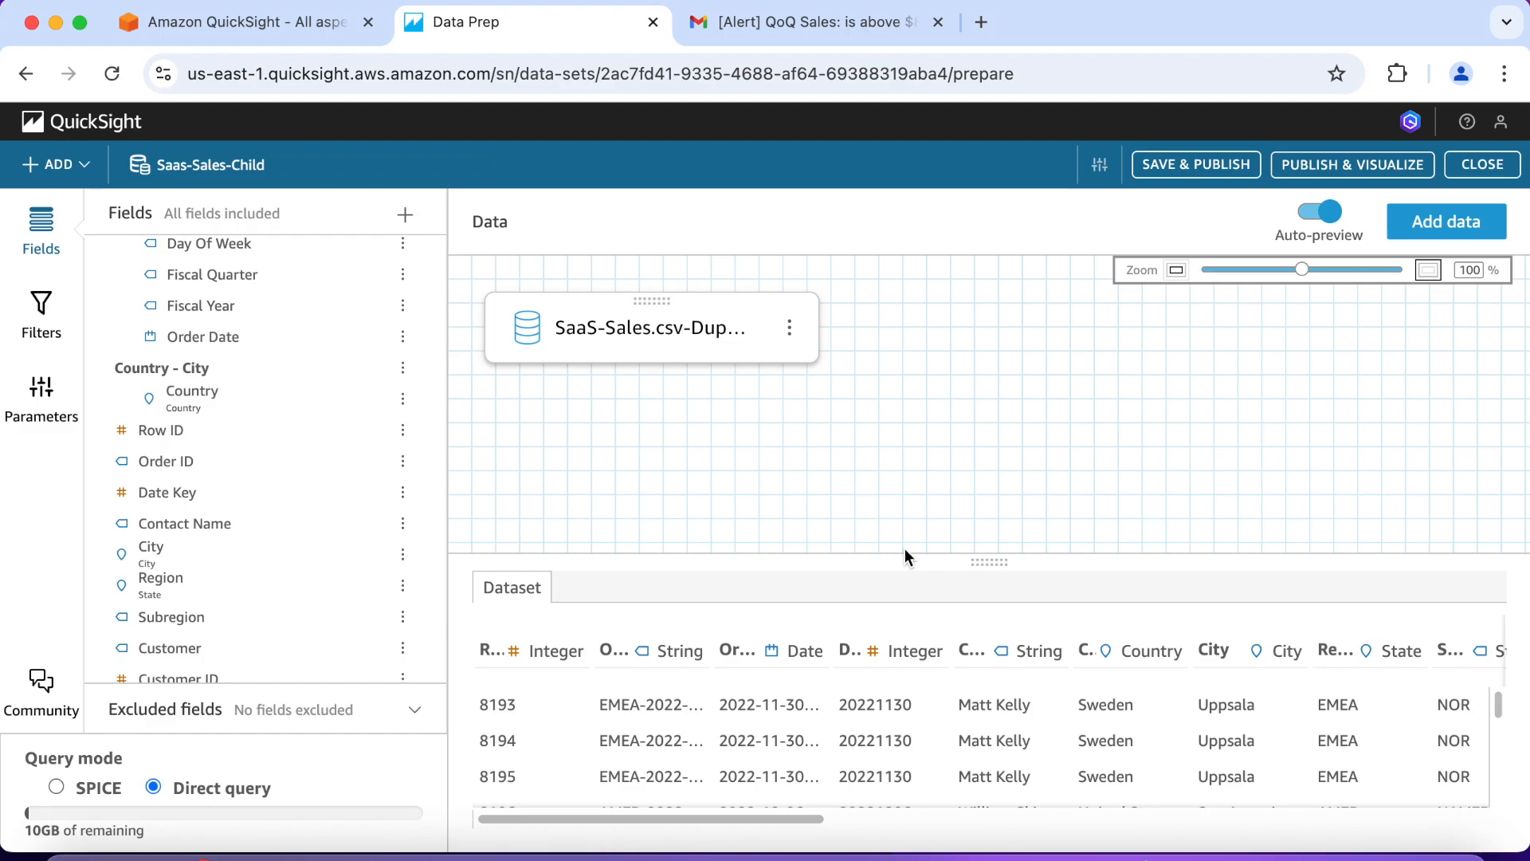
# Step: Add the City field to the existing Country - City hierarchy, then save and publish the dataset
pyautogui.scroll(2, 252, 457)
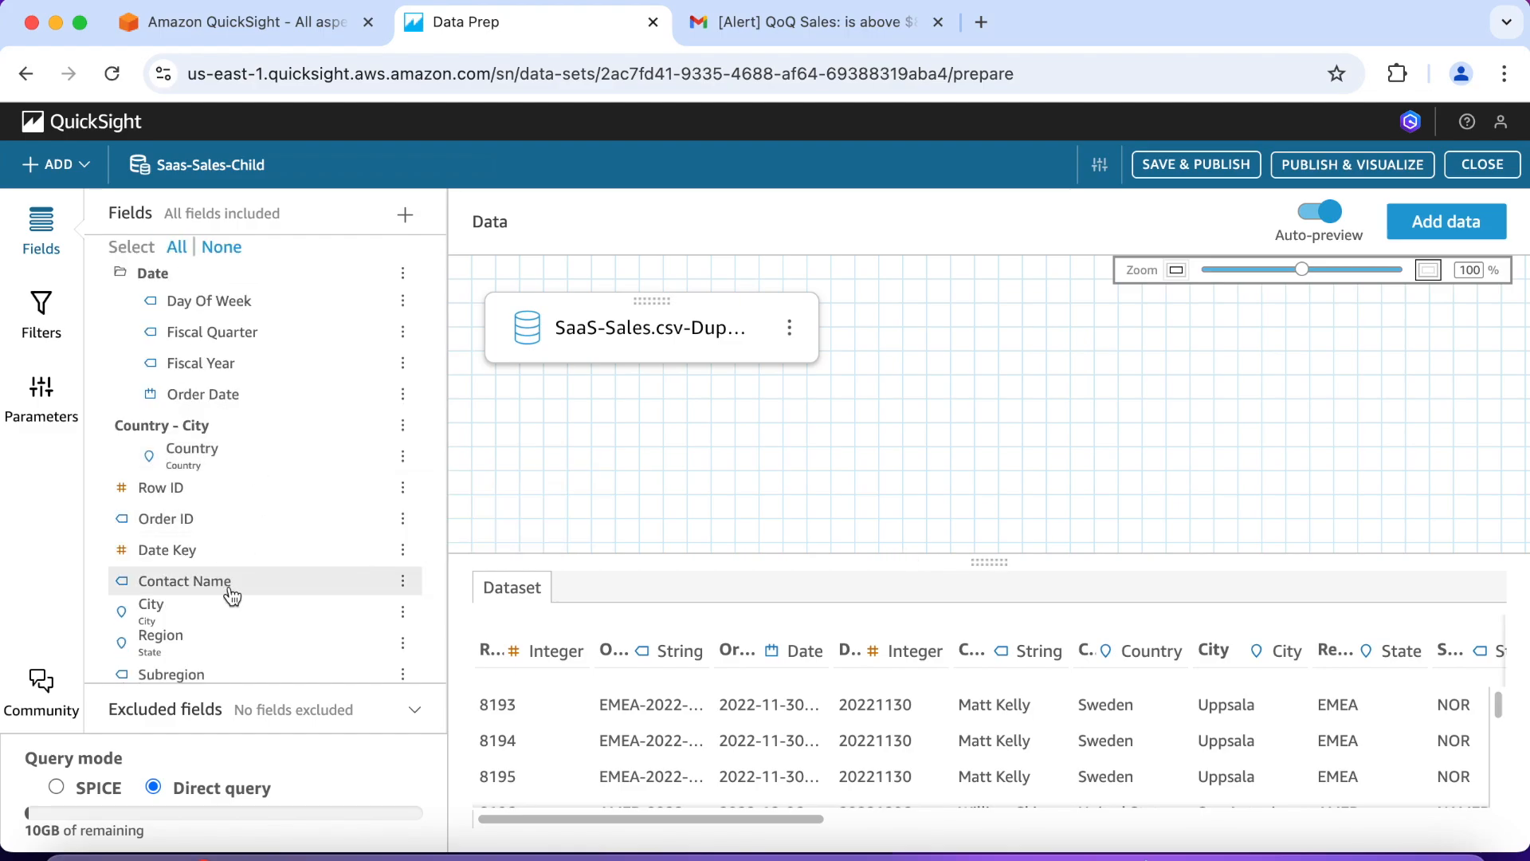
pyautogui.click(402, 618)
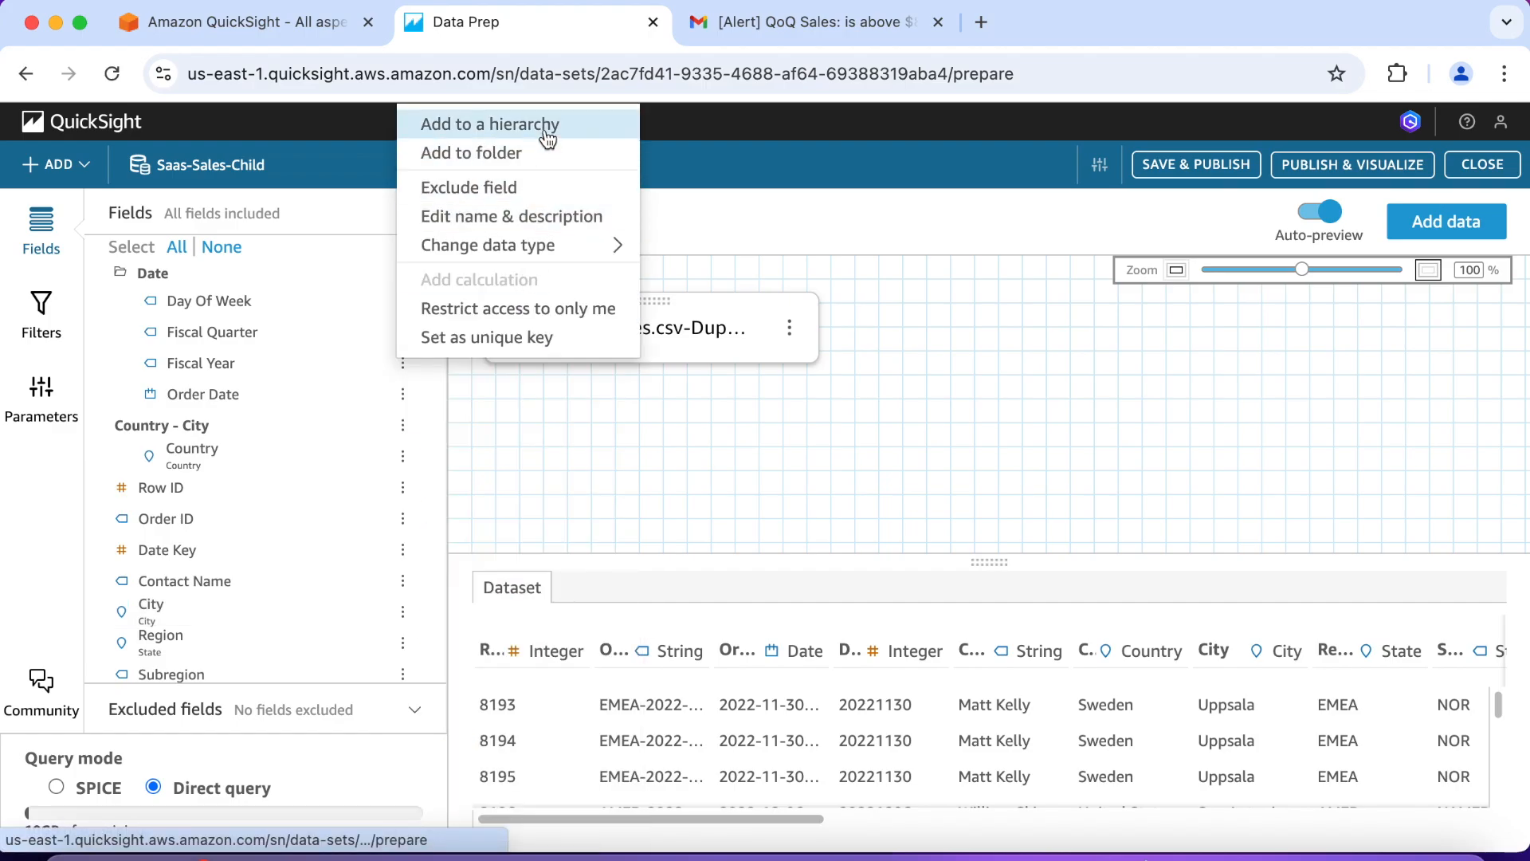
pyautogui.click(547, 126)
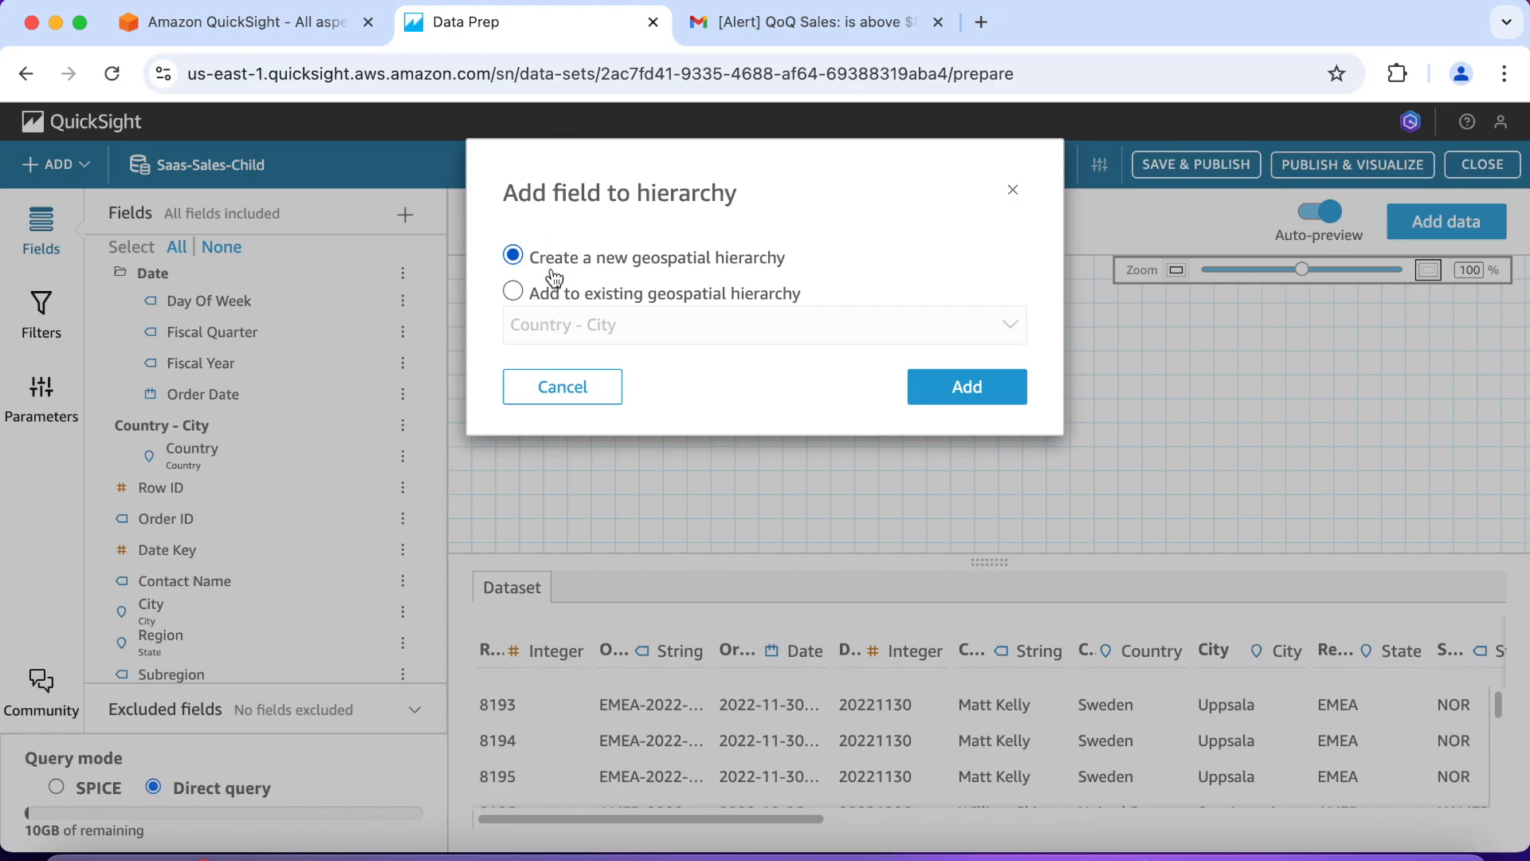
pyautogui.click(514, 289)
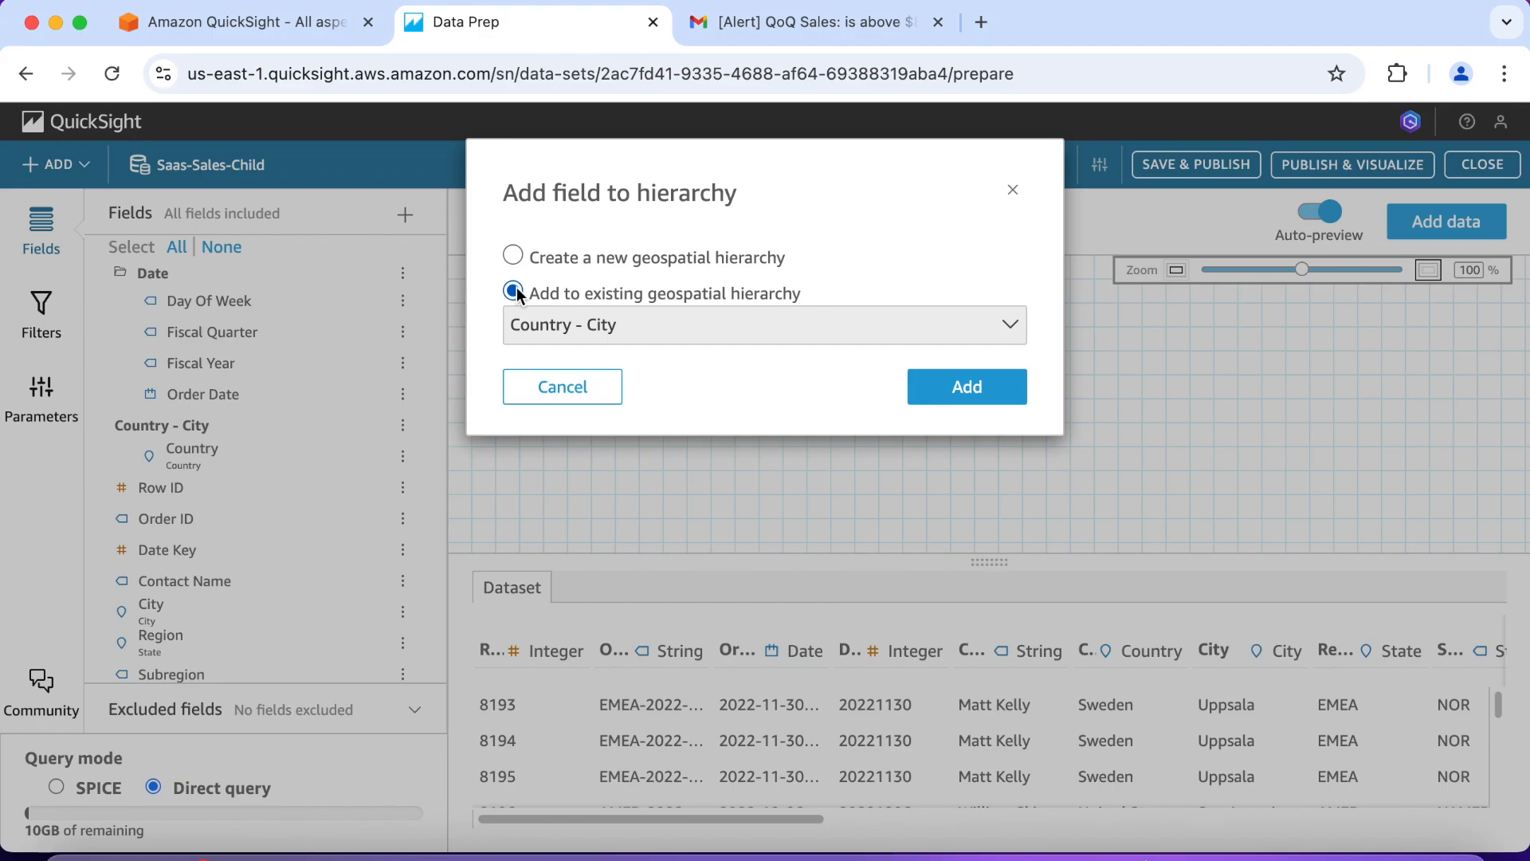
pyautogui.click(949, 390)
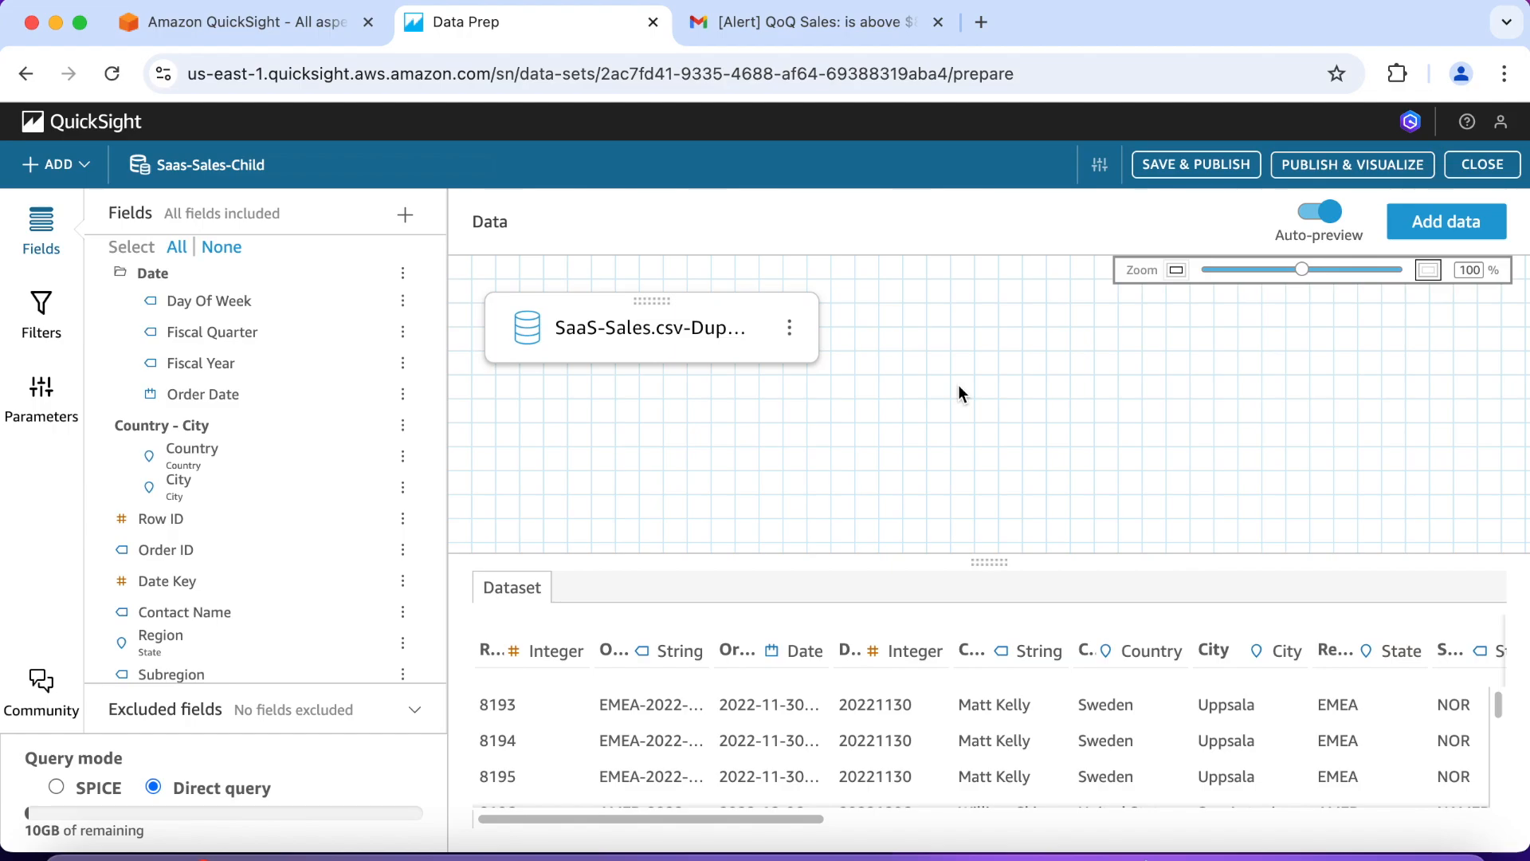
pyautogui.click(1197, 168)
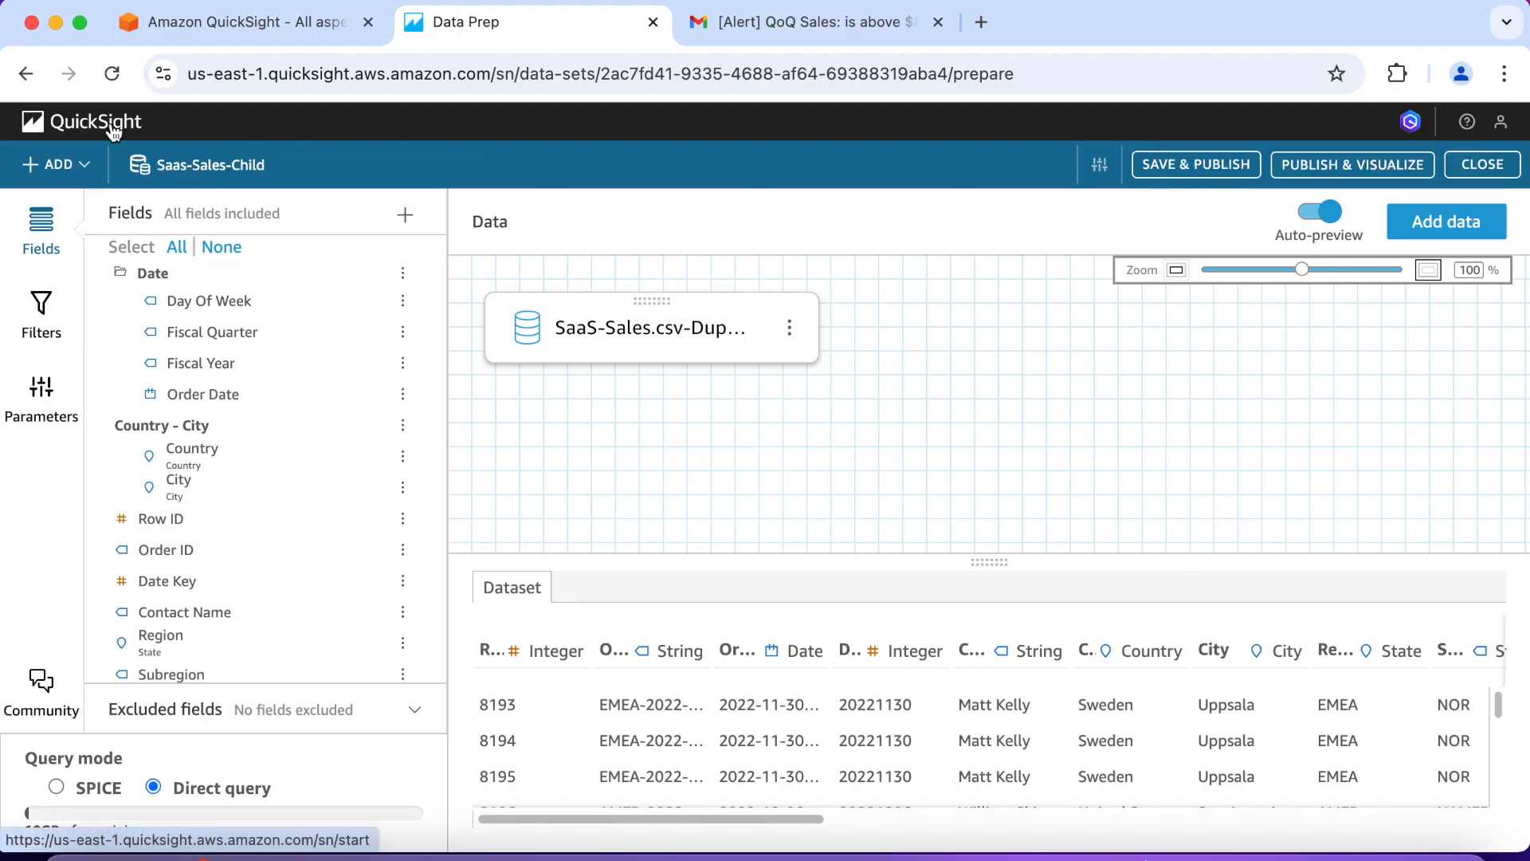
# Step: Open the Saas-Sales analysis - Add interactivity analysis and save a copy named Saas-Sales Analysis - Dataset Swap
pyautogui.click(113, 126)
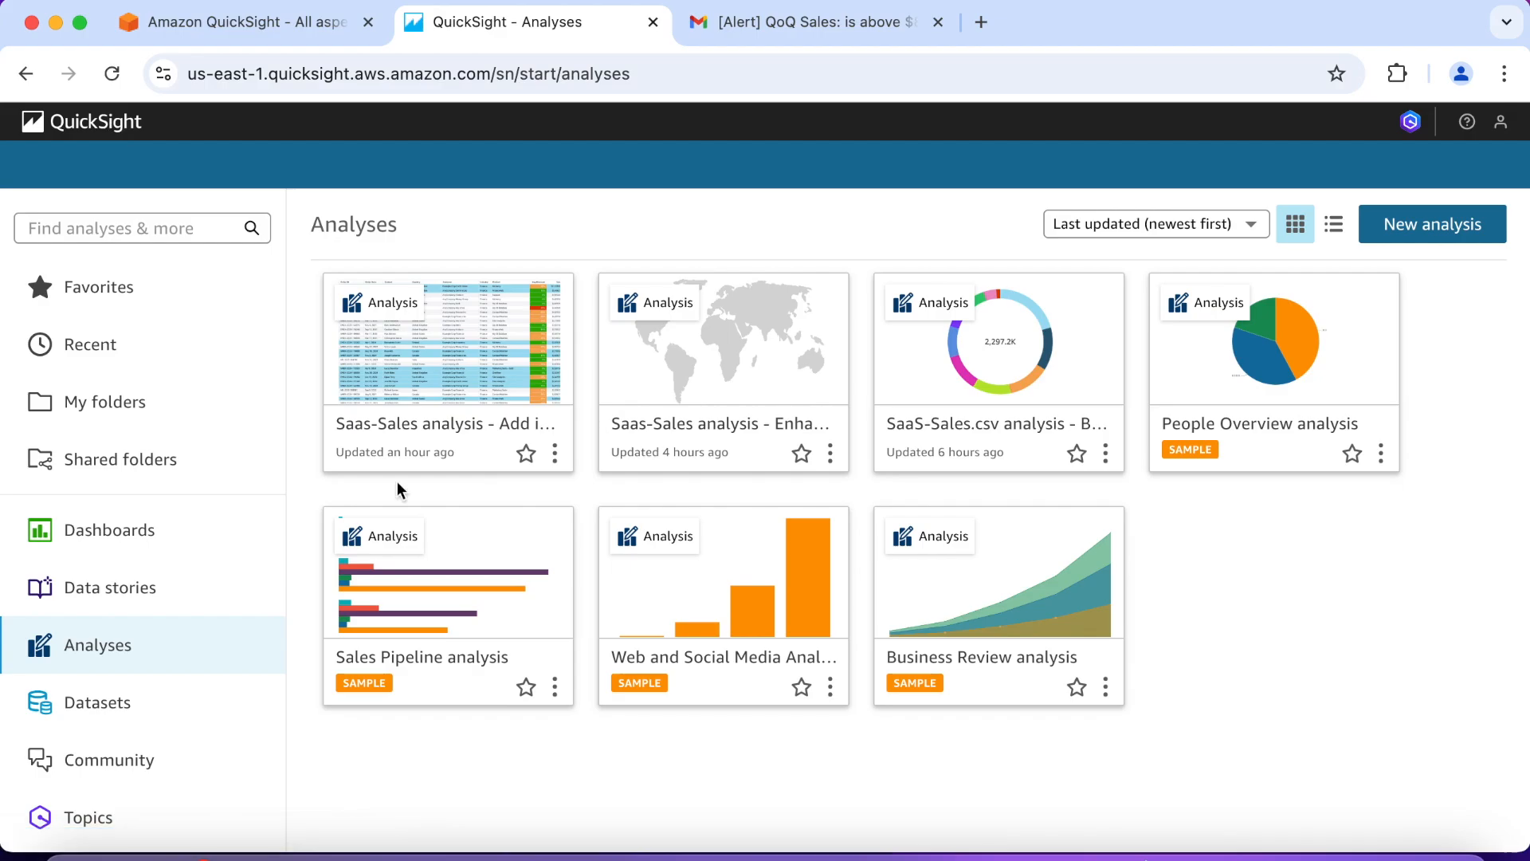
pyautogui.click(454, 389)
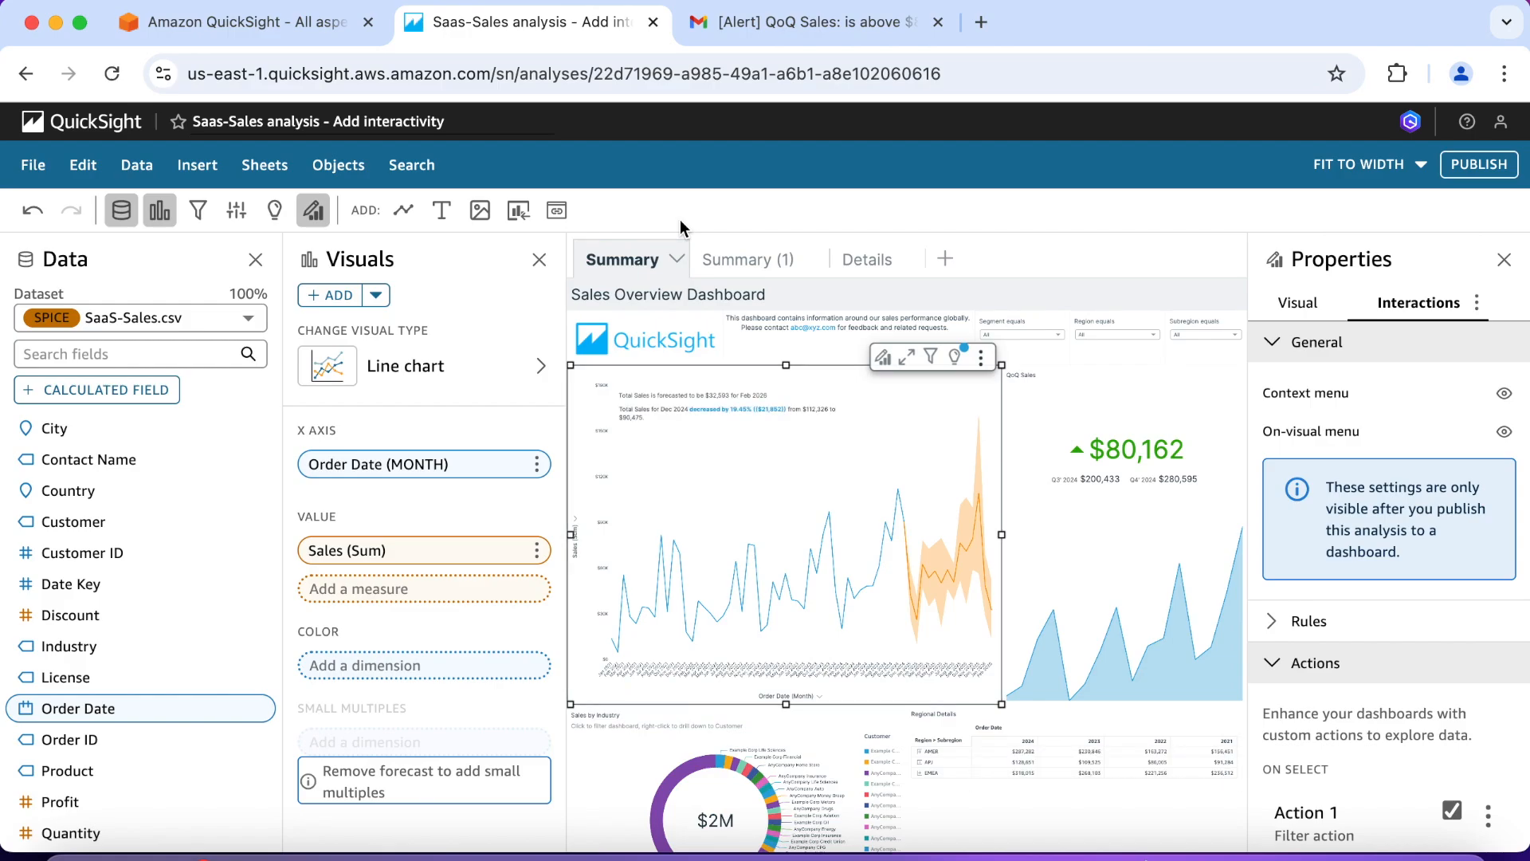
pyautogui.click(32, 168)
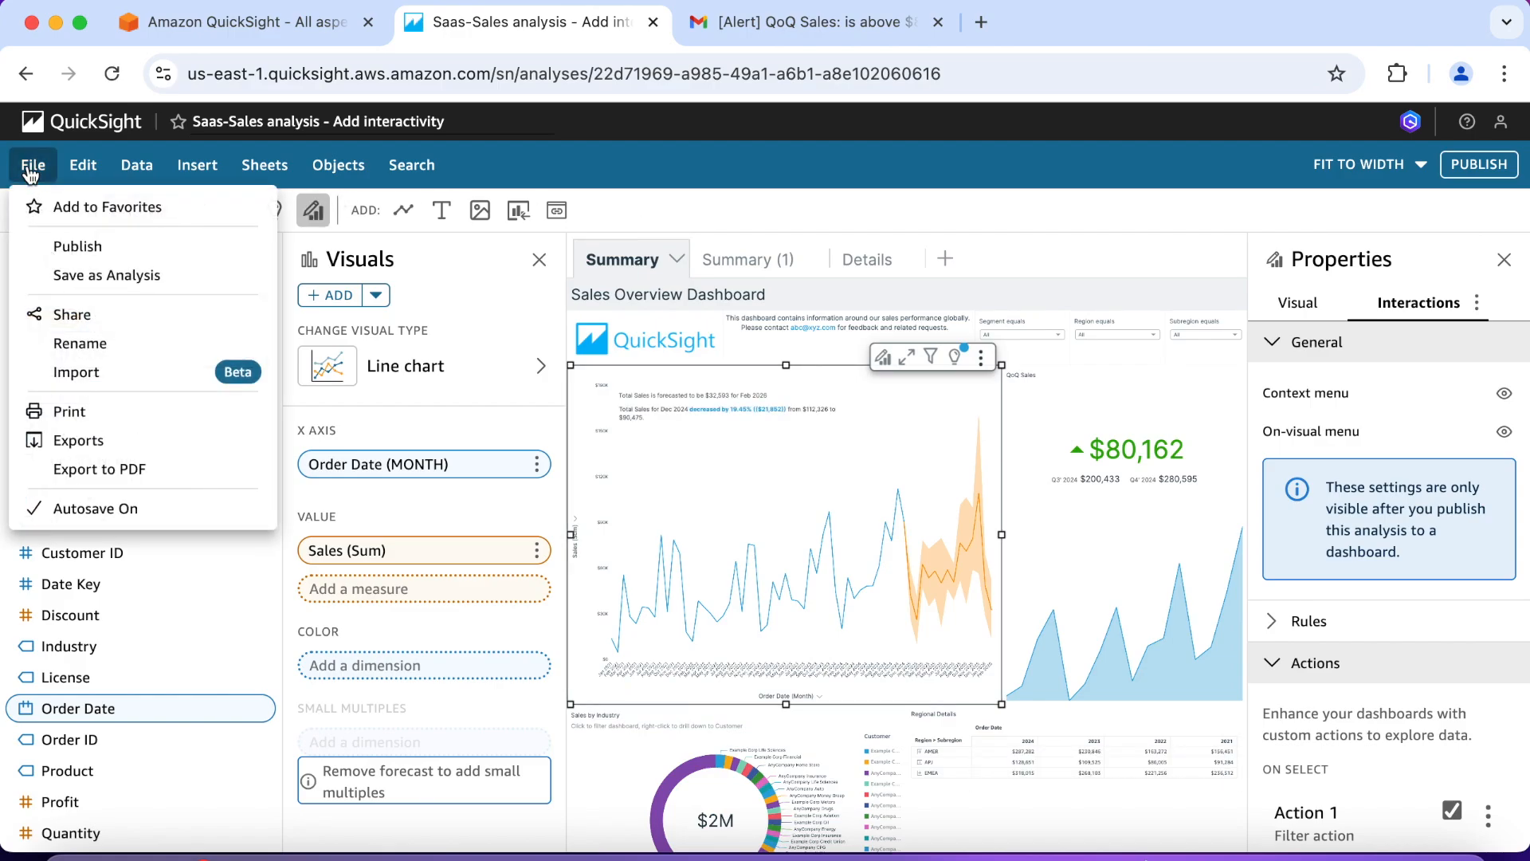
pyautogui.click(110, 275)
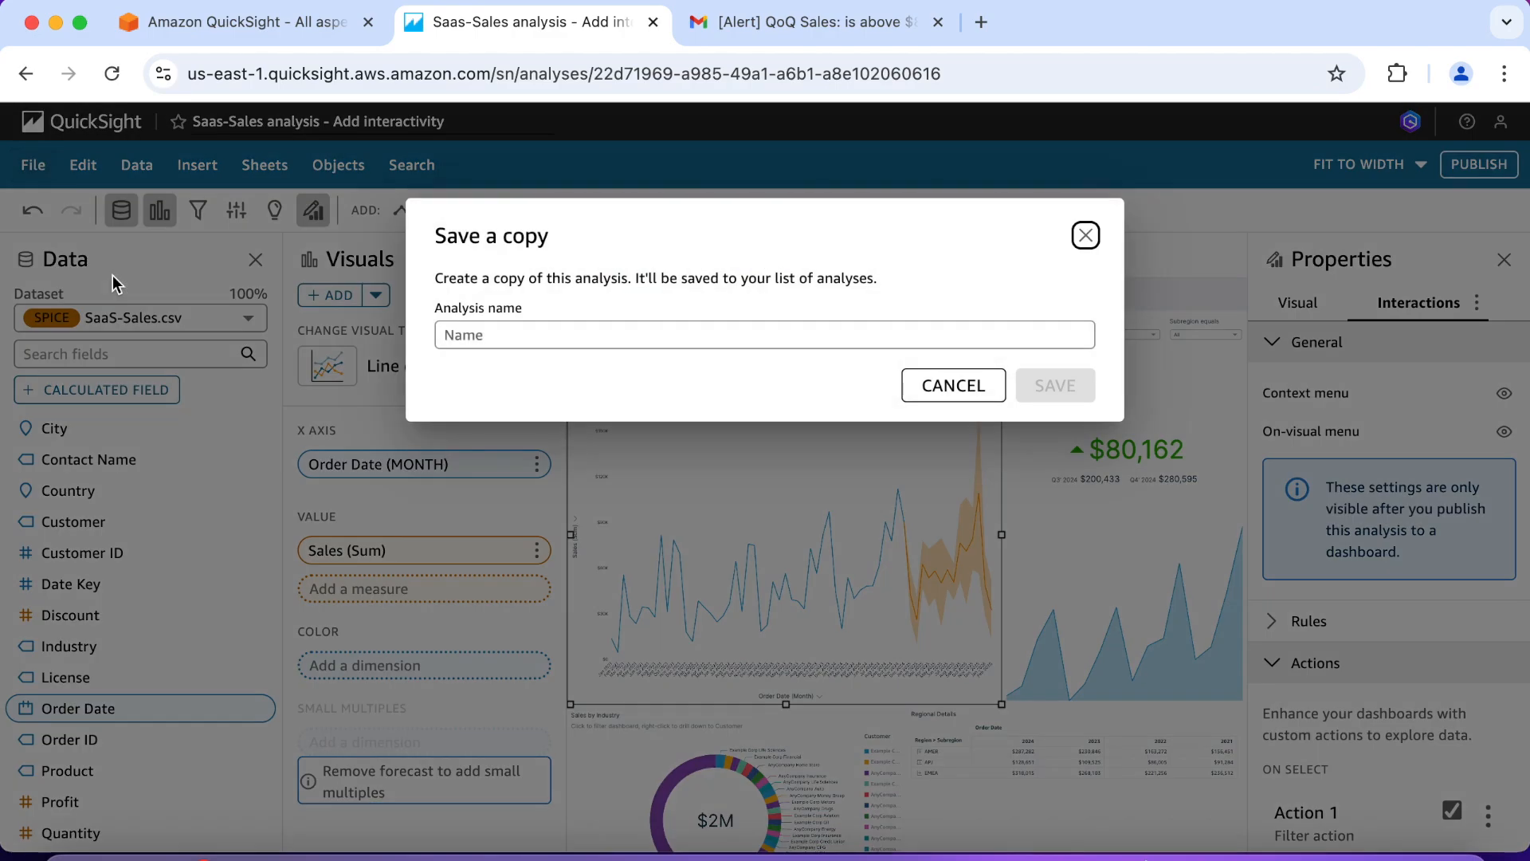
pyautogui.click(500, 340)
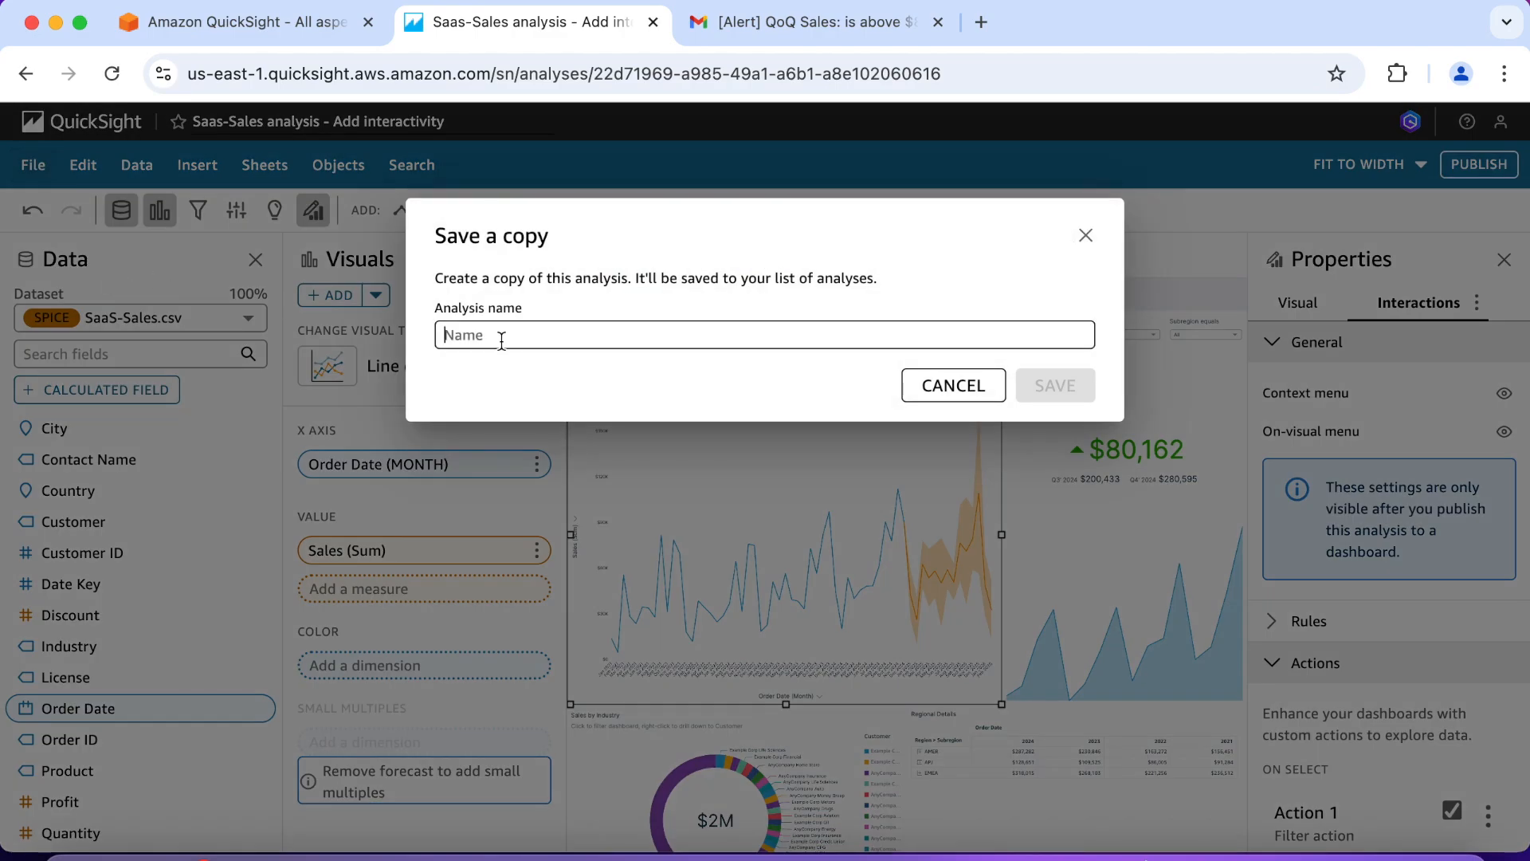
pyautogui.write('Saas')
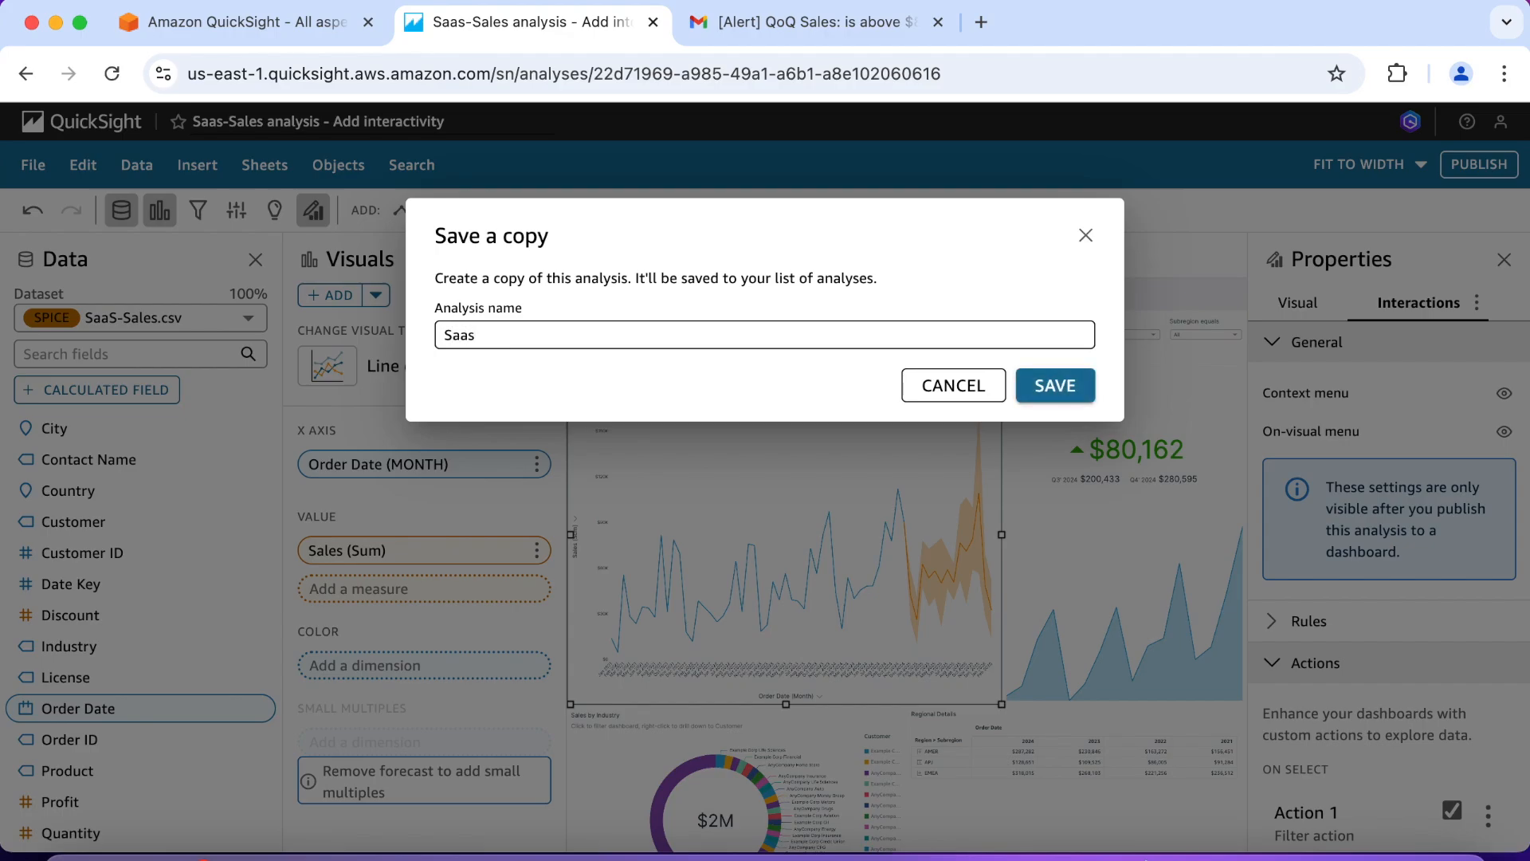
pyautogui.write('-Sales Analysis - Dataset')
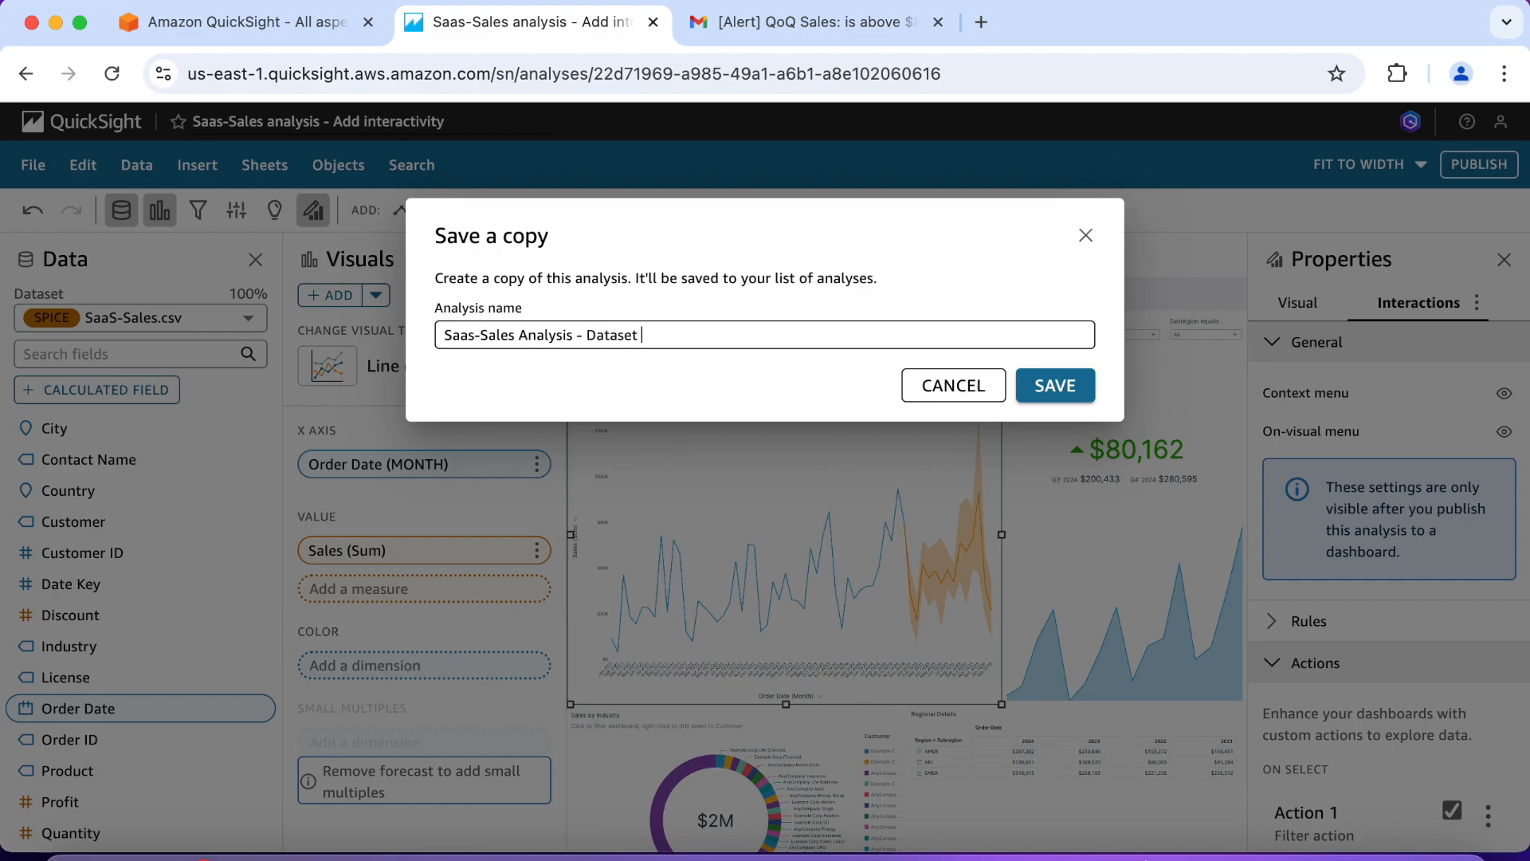
pyautogui.write(' Swap')
pyautogui.click(1053, 389)
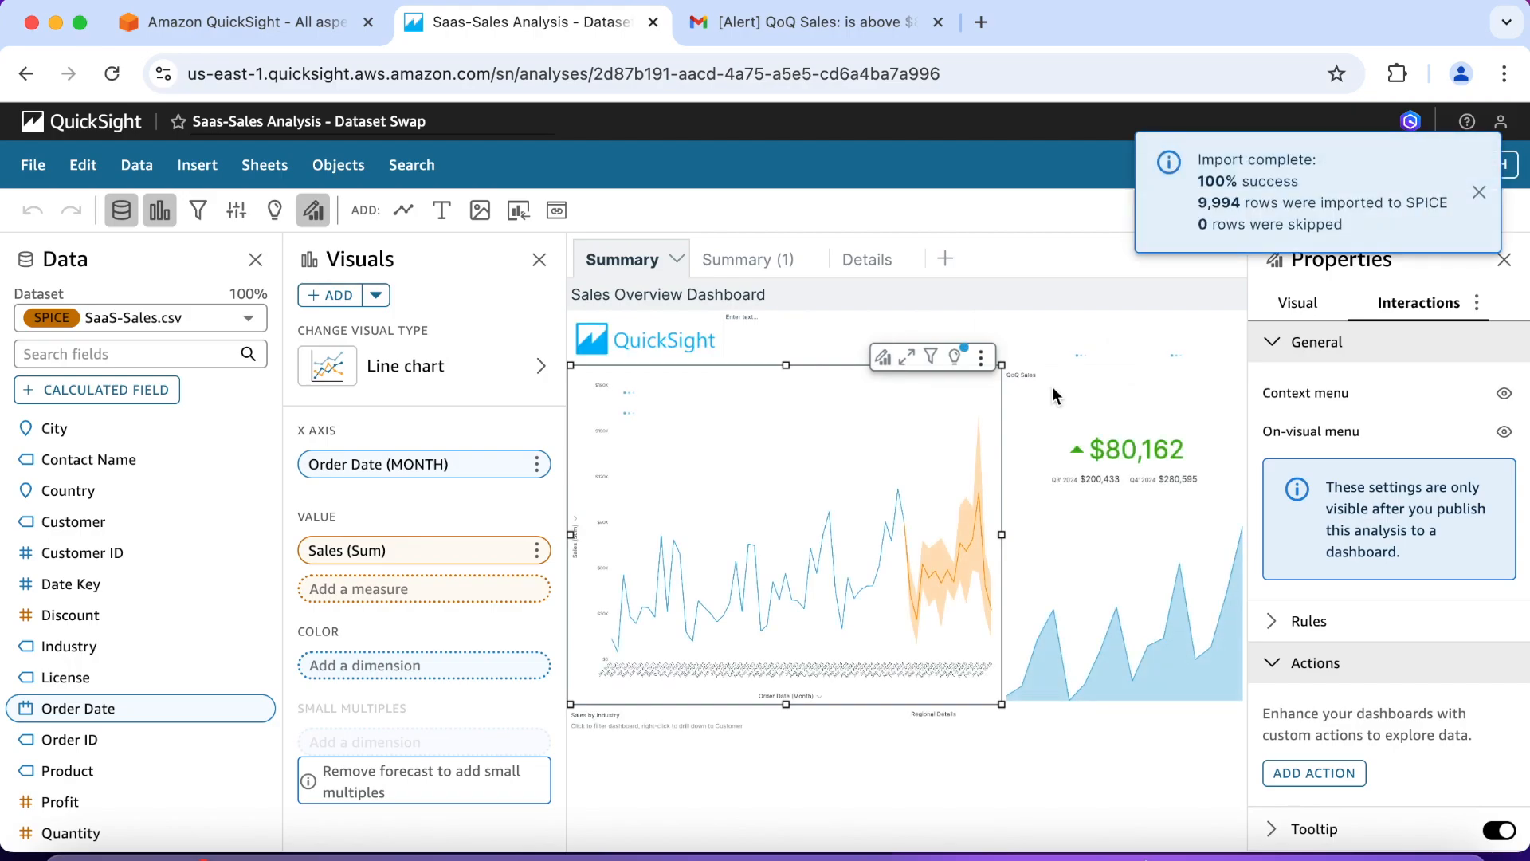
# Step: Replace the SaaS-Sales.csv dataset in this analysis with Saas-Sales-Child
pyautogui.click(249, 319)
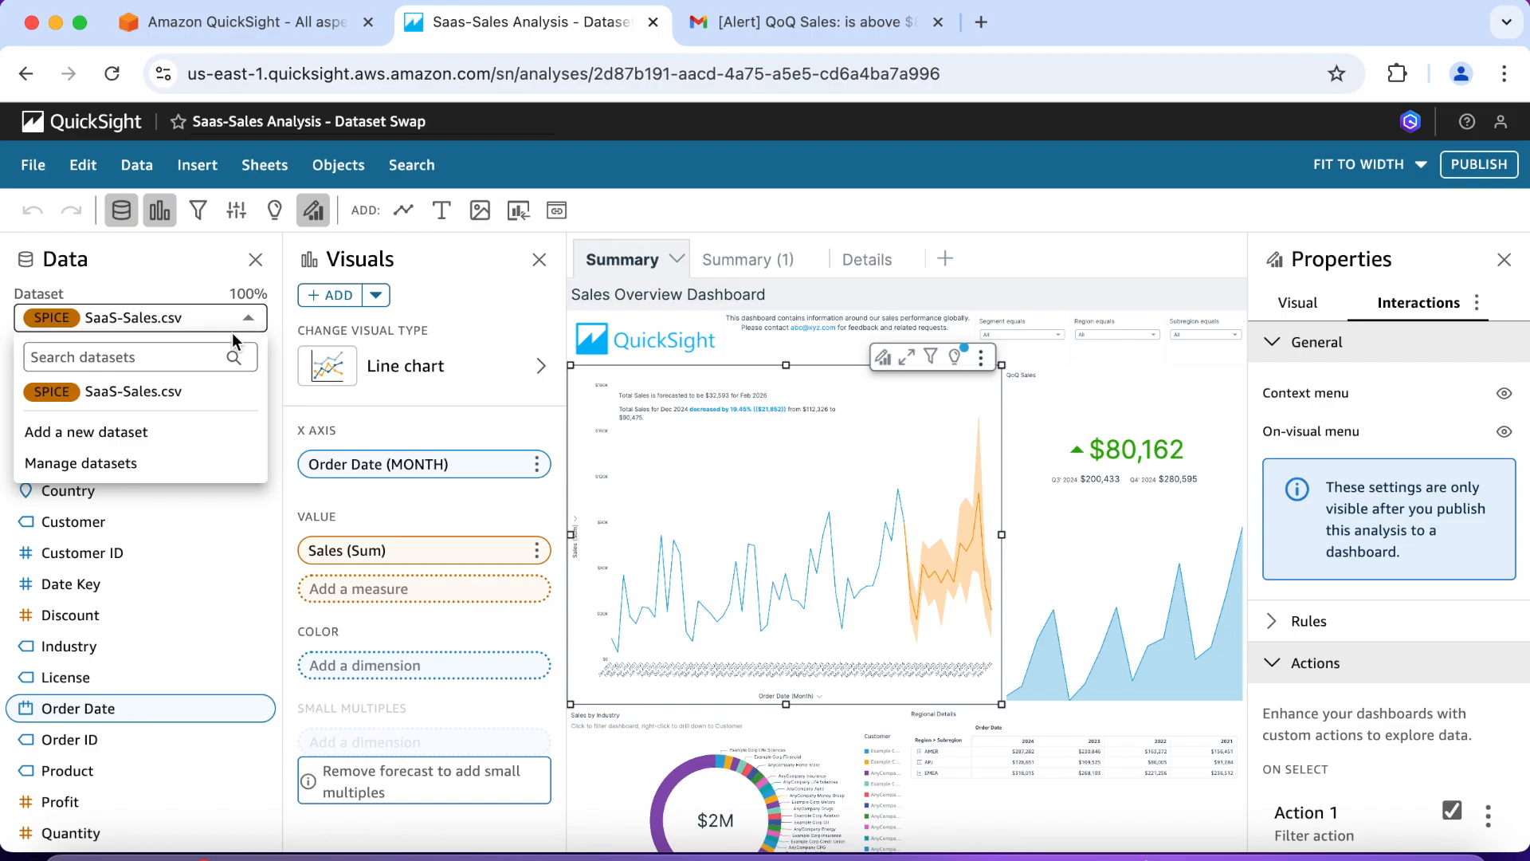
pyautogui.click(170, 467)
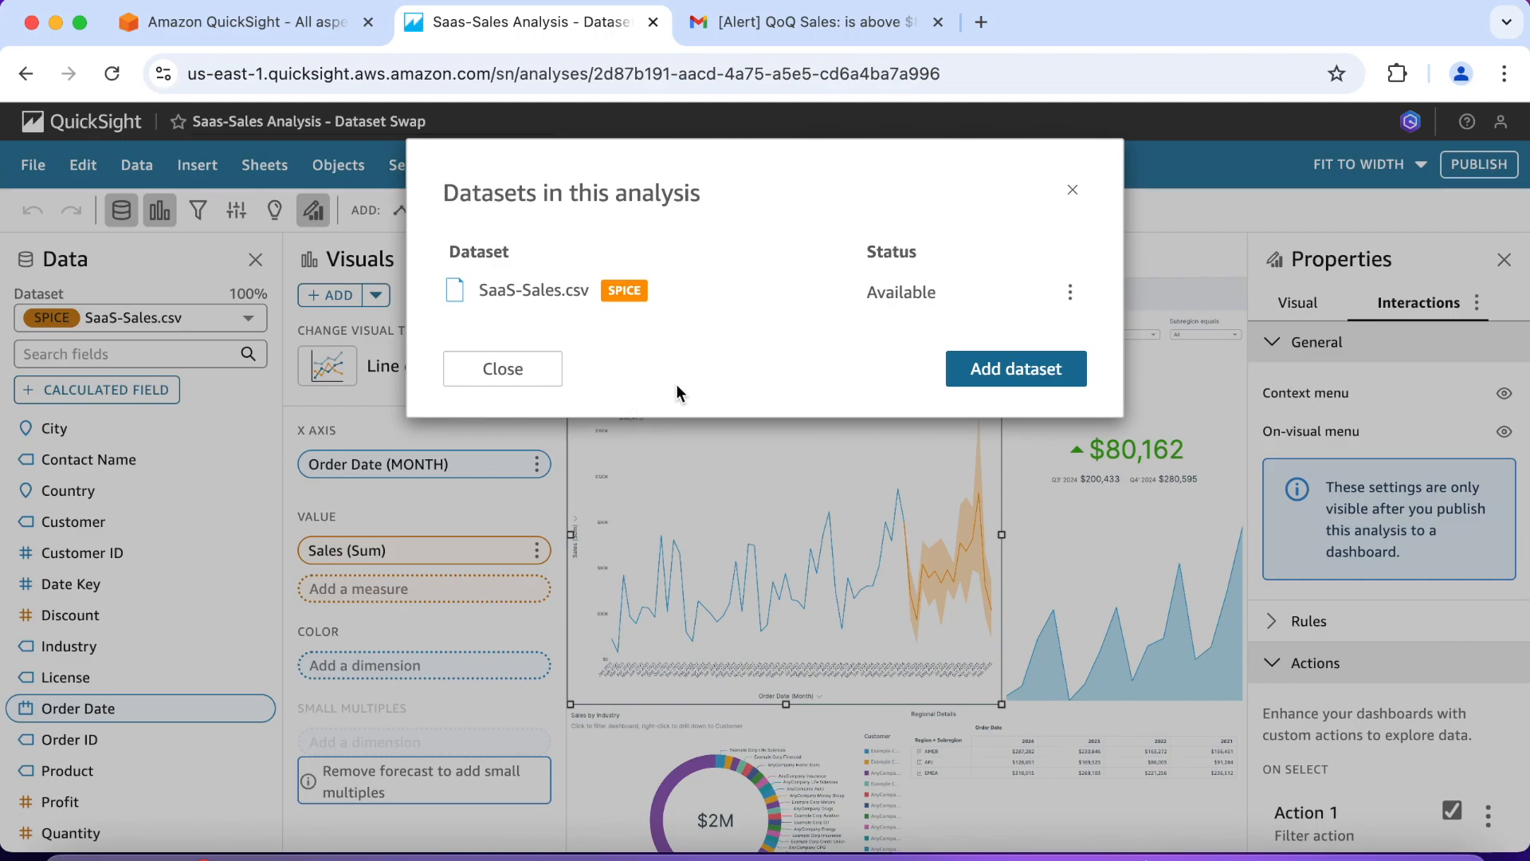
pyautogui.click(1070, 303)
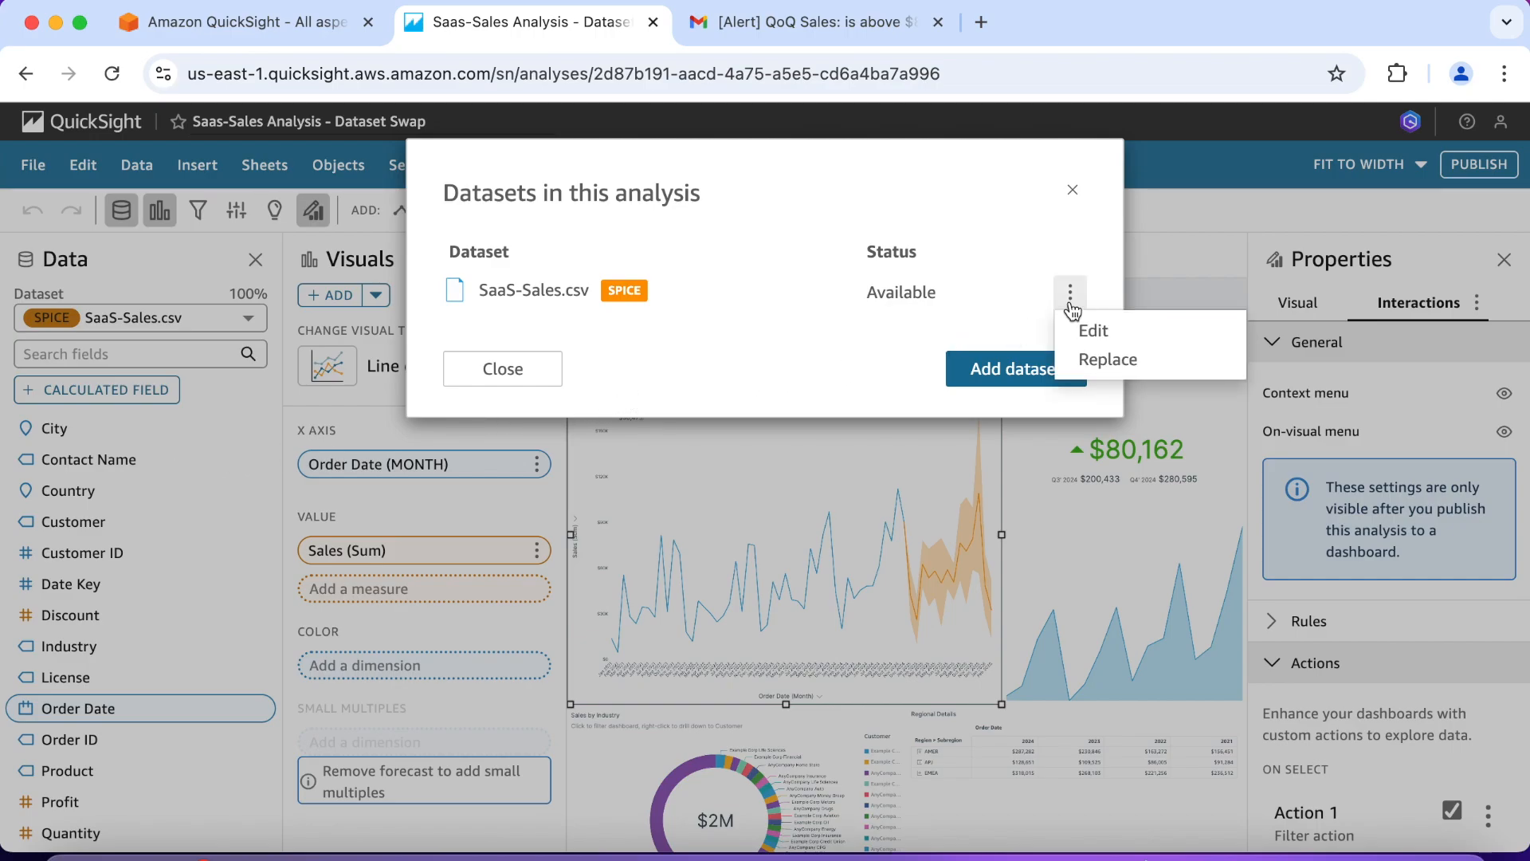
pyautogui.click(1108, 360)
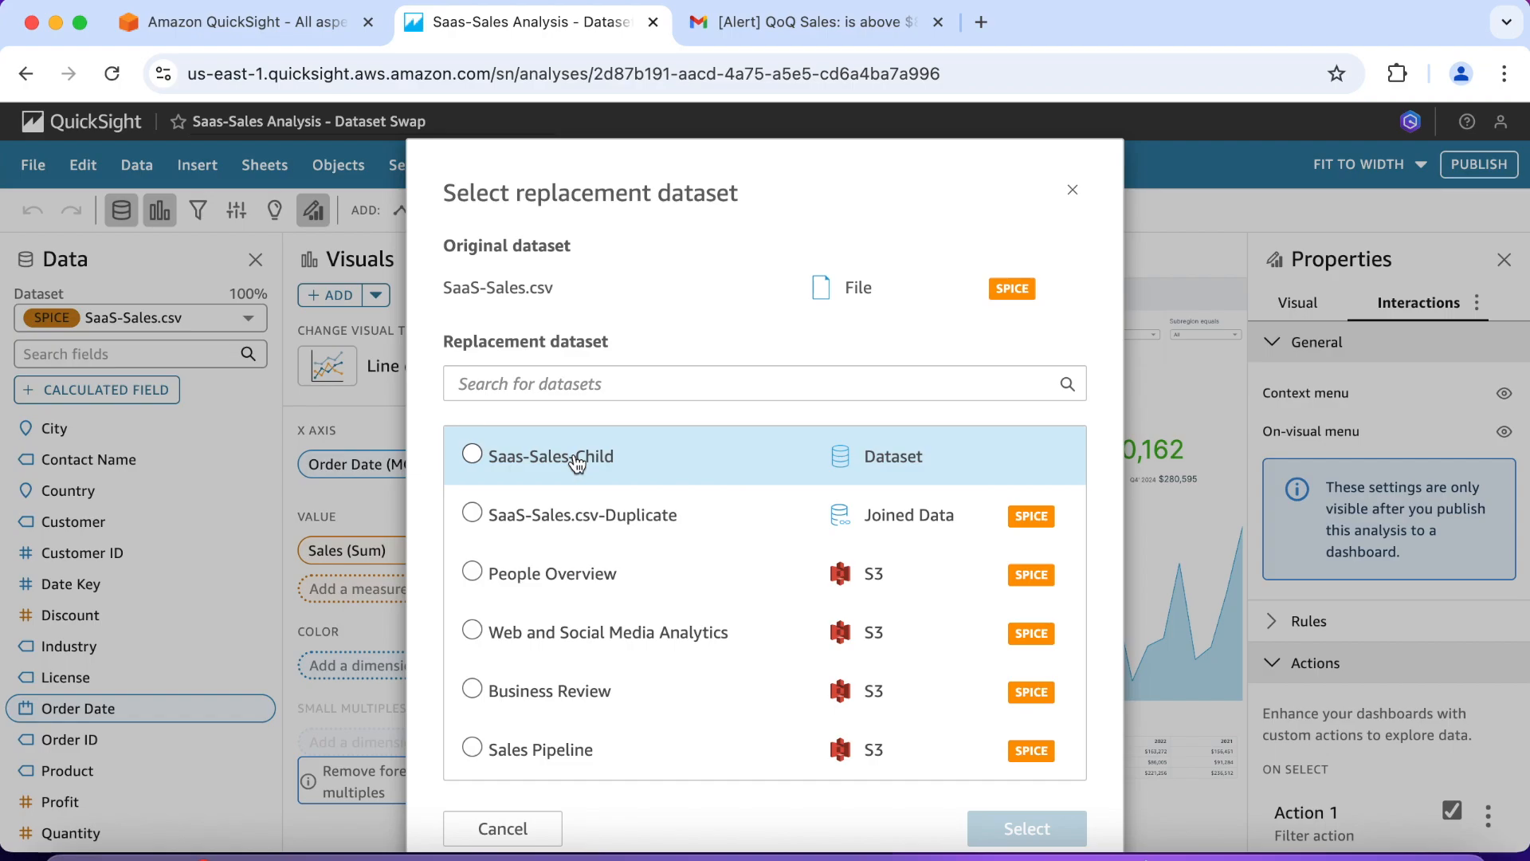
pyautogui.click(575, 459)
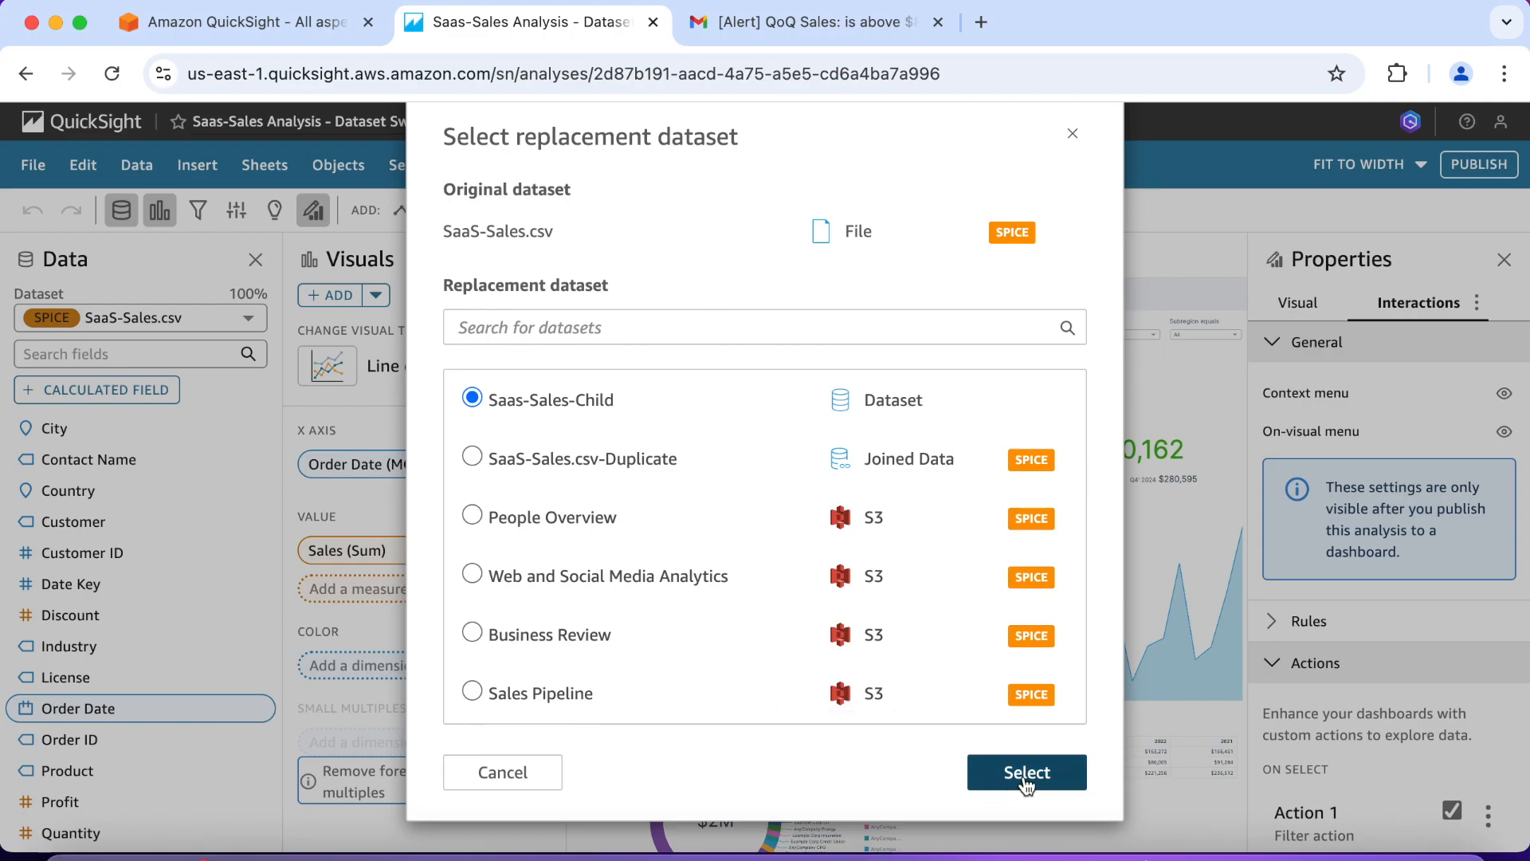
pyautogui.click(1026, 775)
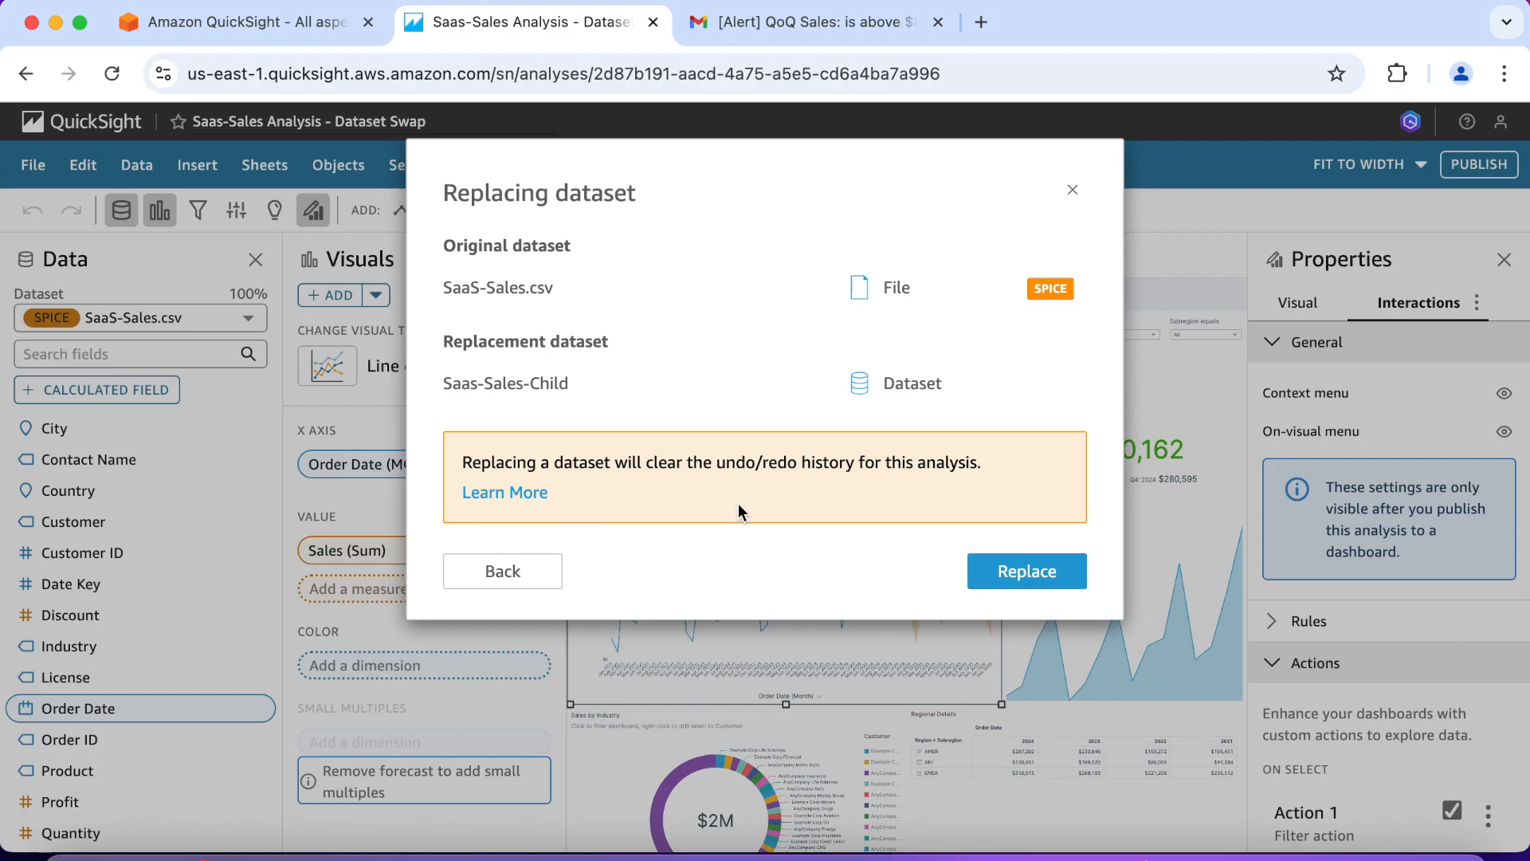
pyautogui.click(1012, 581)
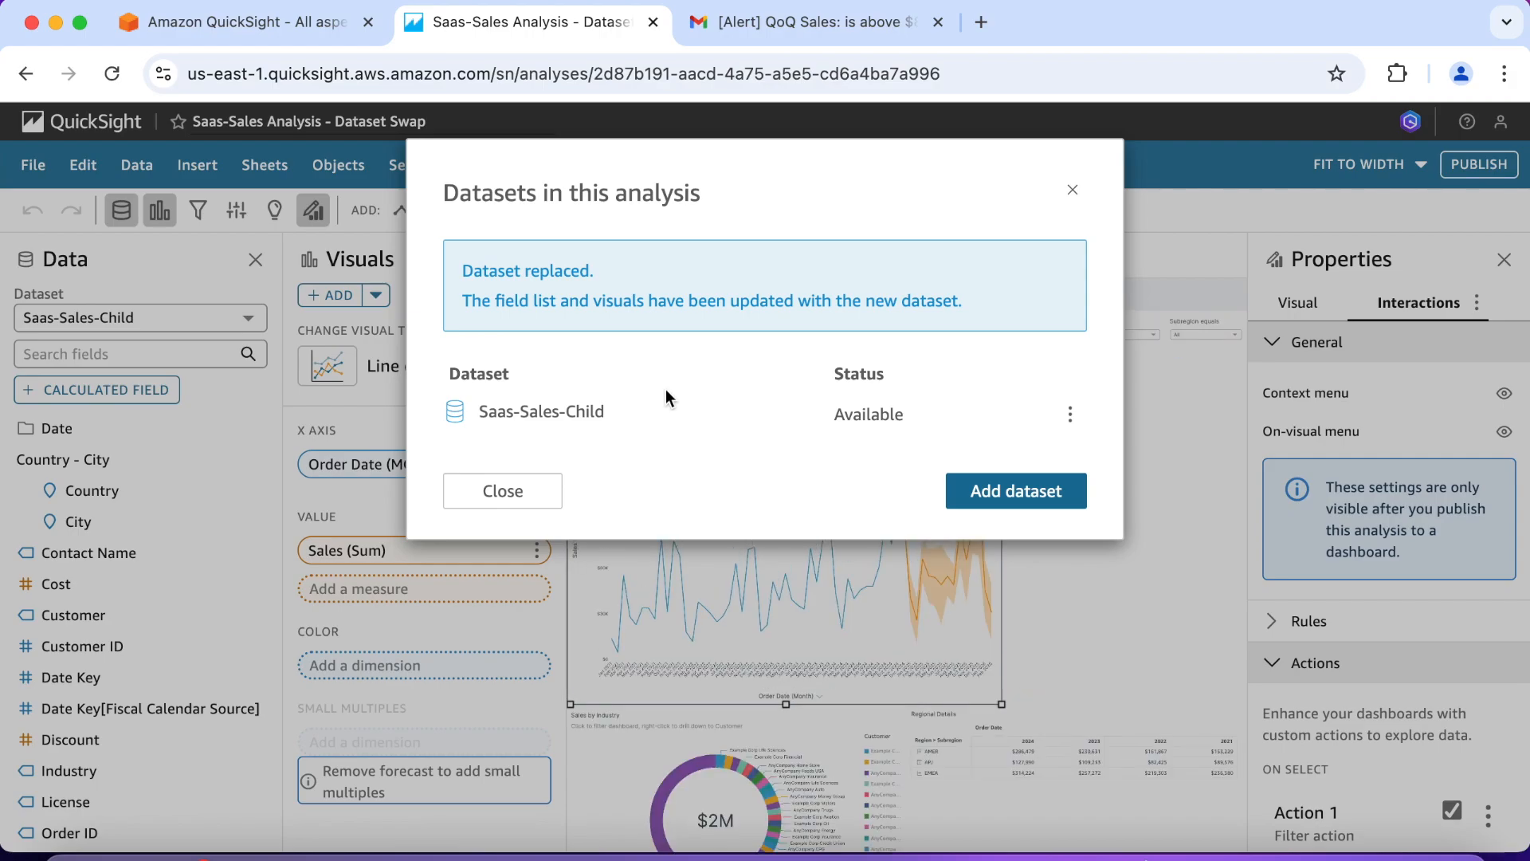
pyautogui.click(1072, 191)
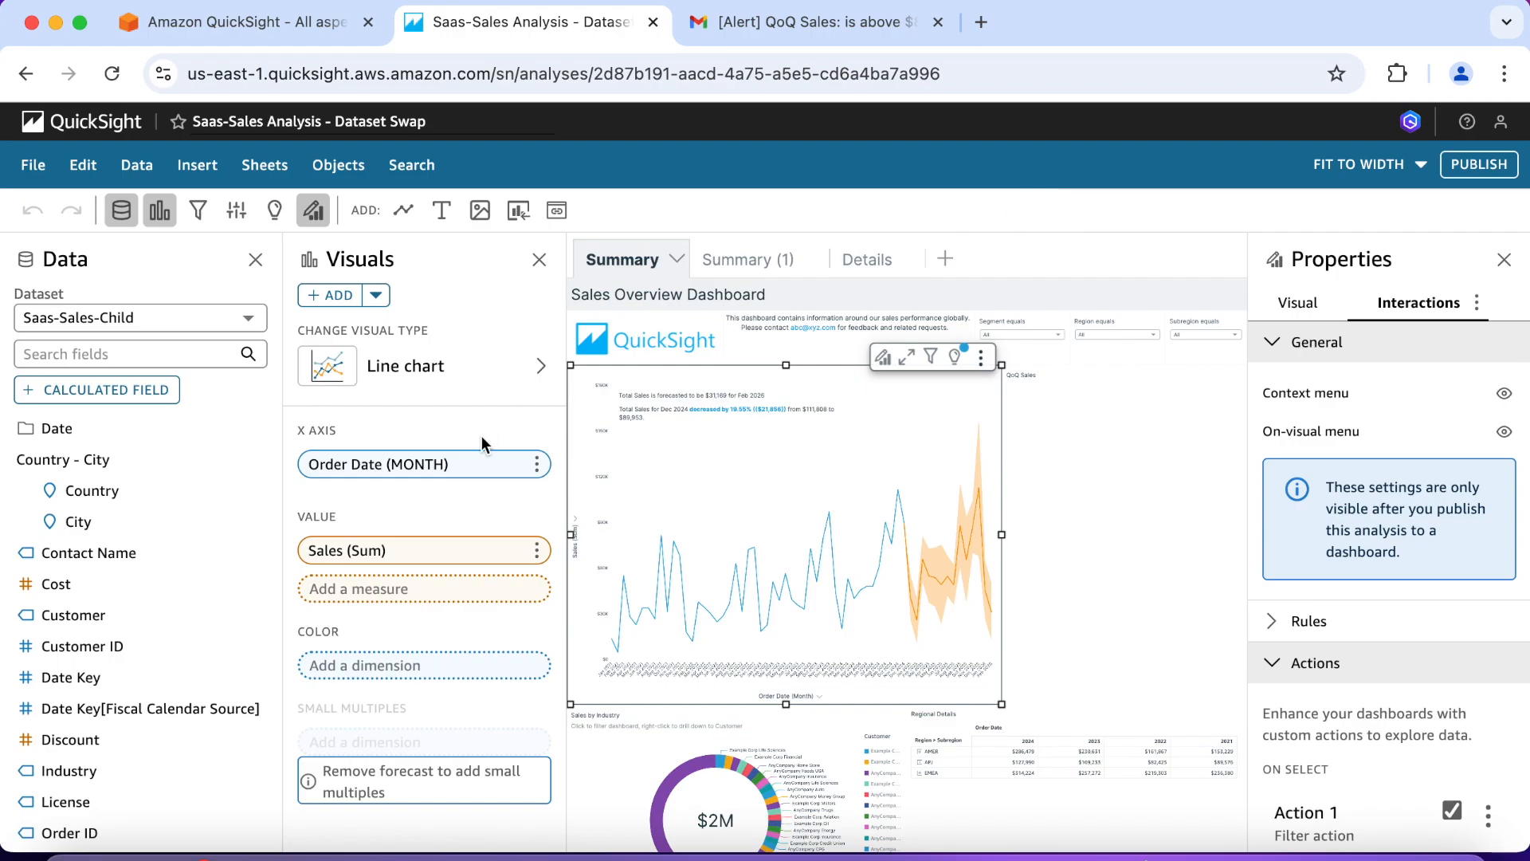
# Step: Expand the Date folder to view its fields, then search the field list for Key
pyautogui.click(64, 428)
pyautogui.click(105, 356)
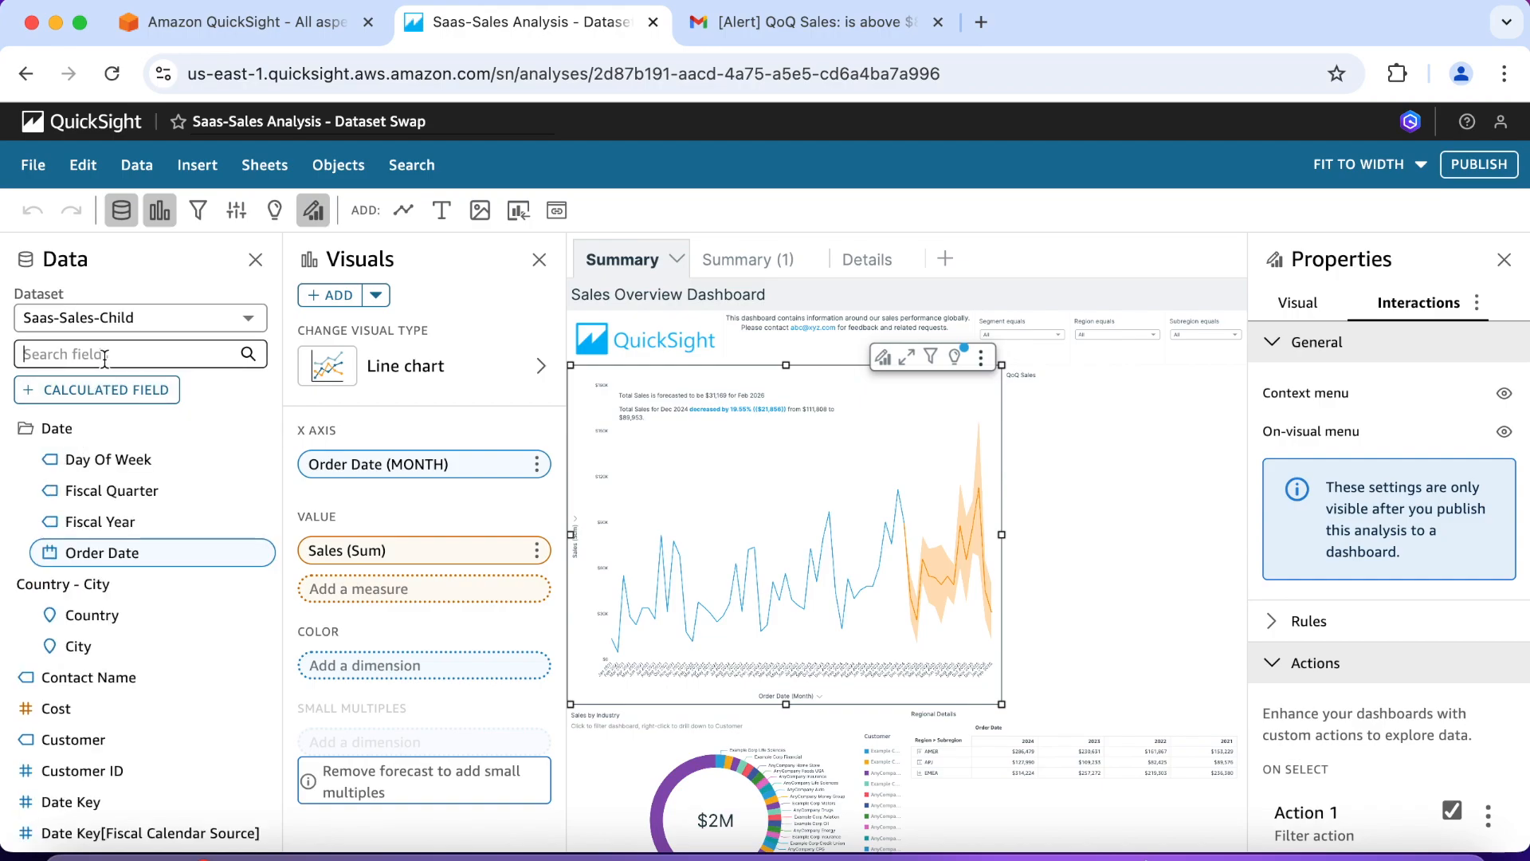
pyautogui.write('Key')
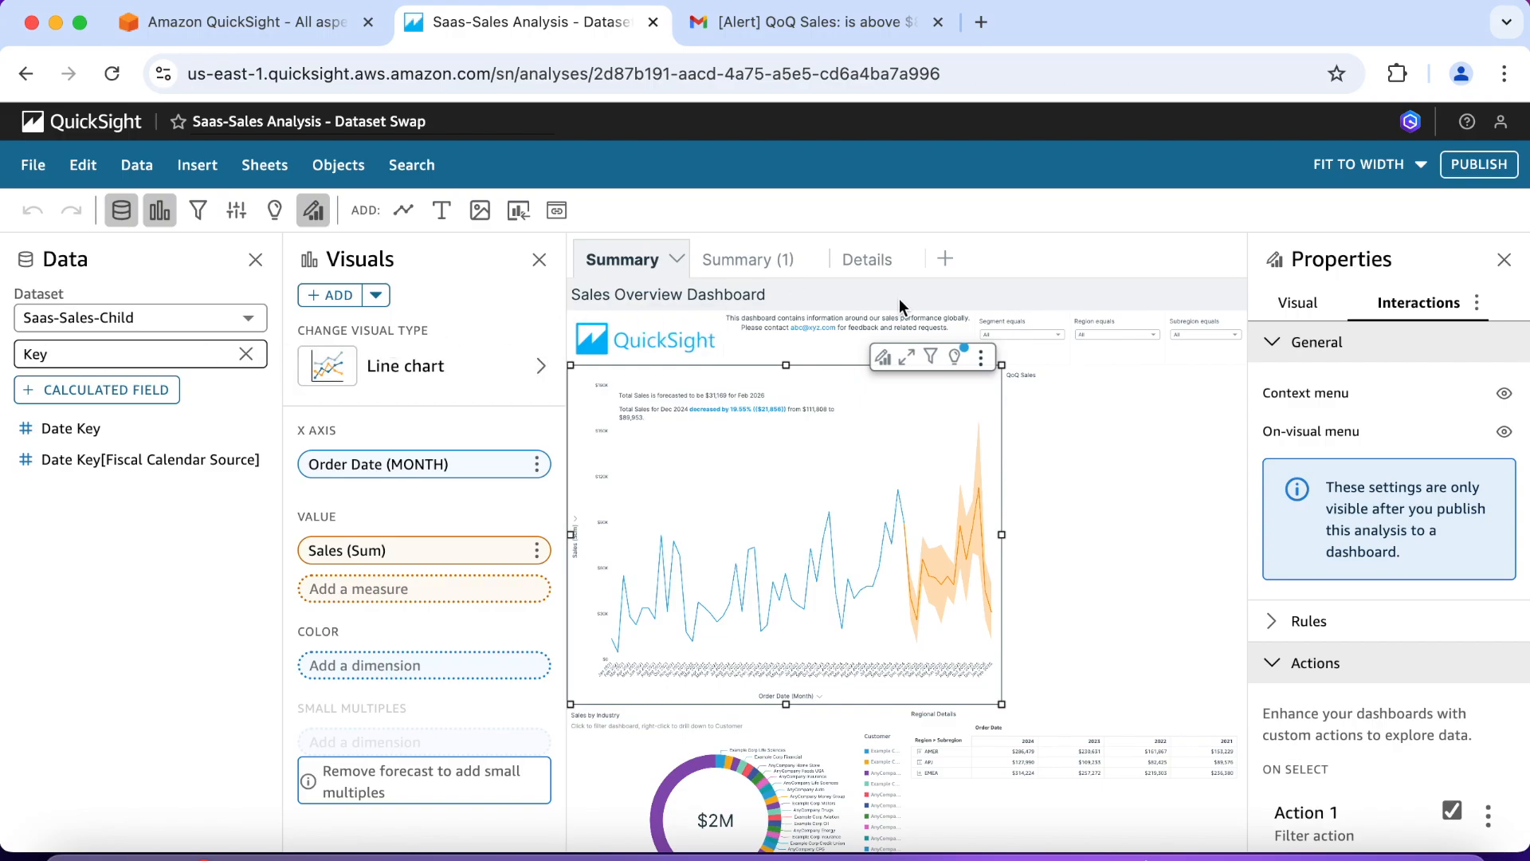
# Step: Add a new interactive sheet with a Tiled layout optimized for viewing on 1600px
pyautogui.click(945, 261)
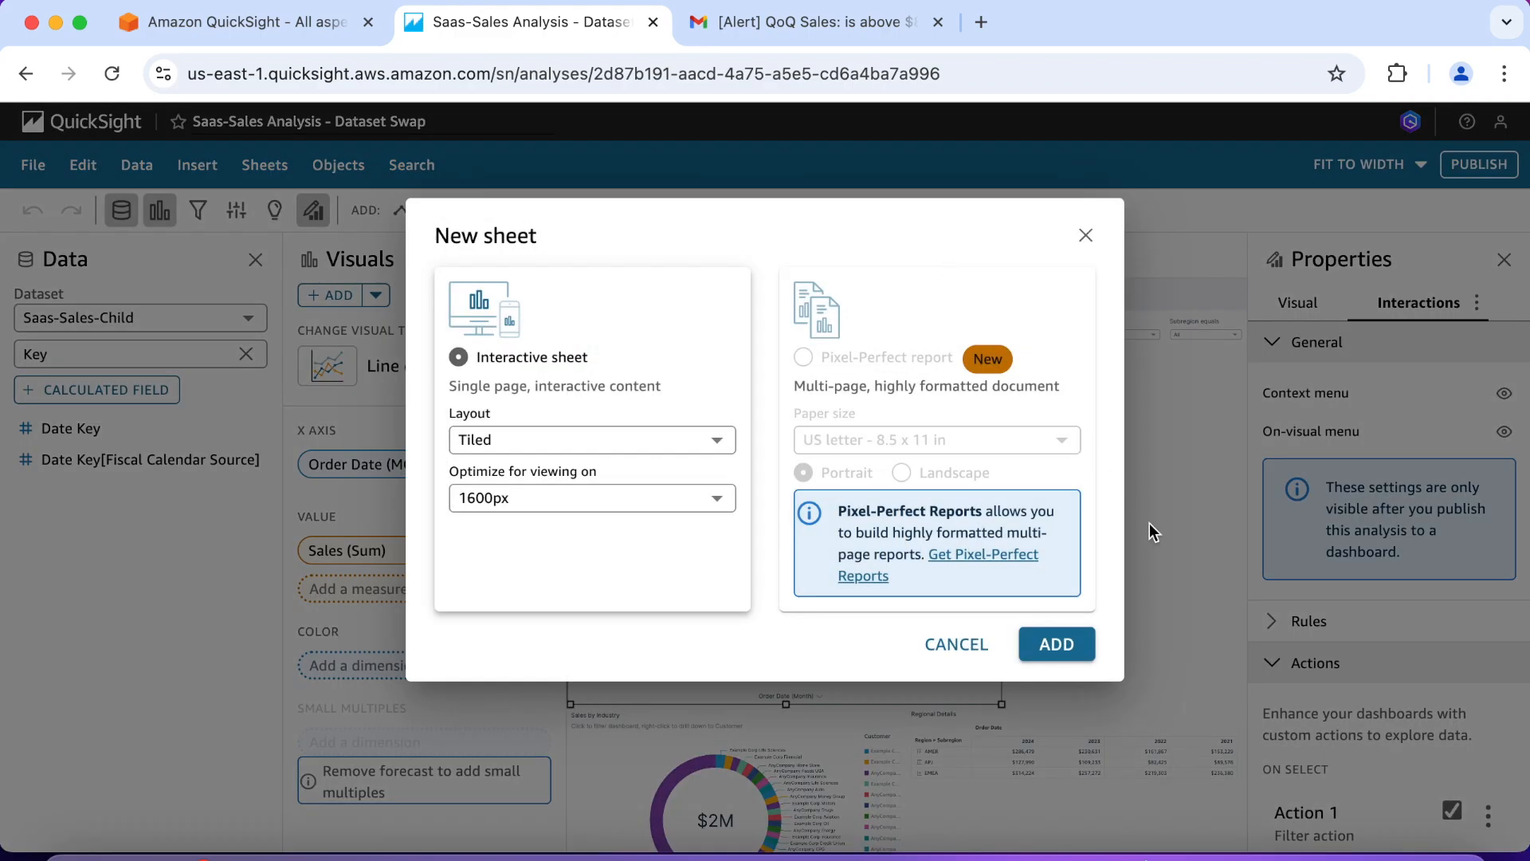
pyautogui.click(1057, 644)
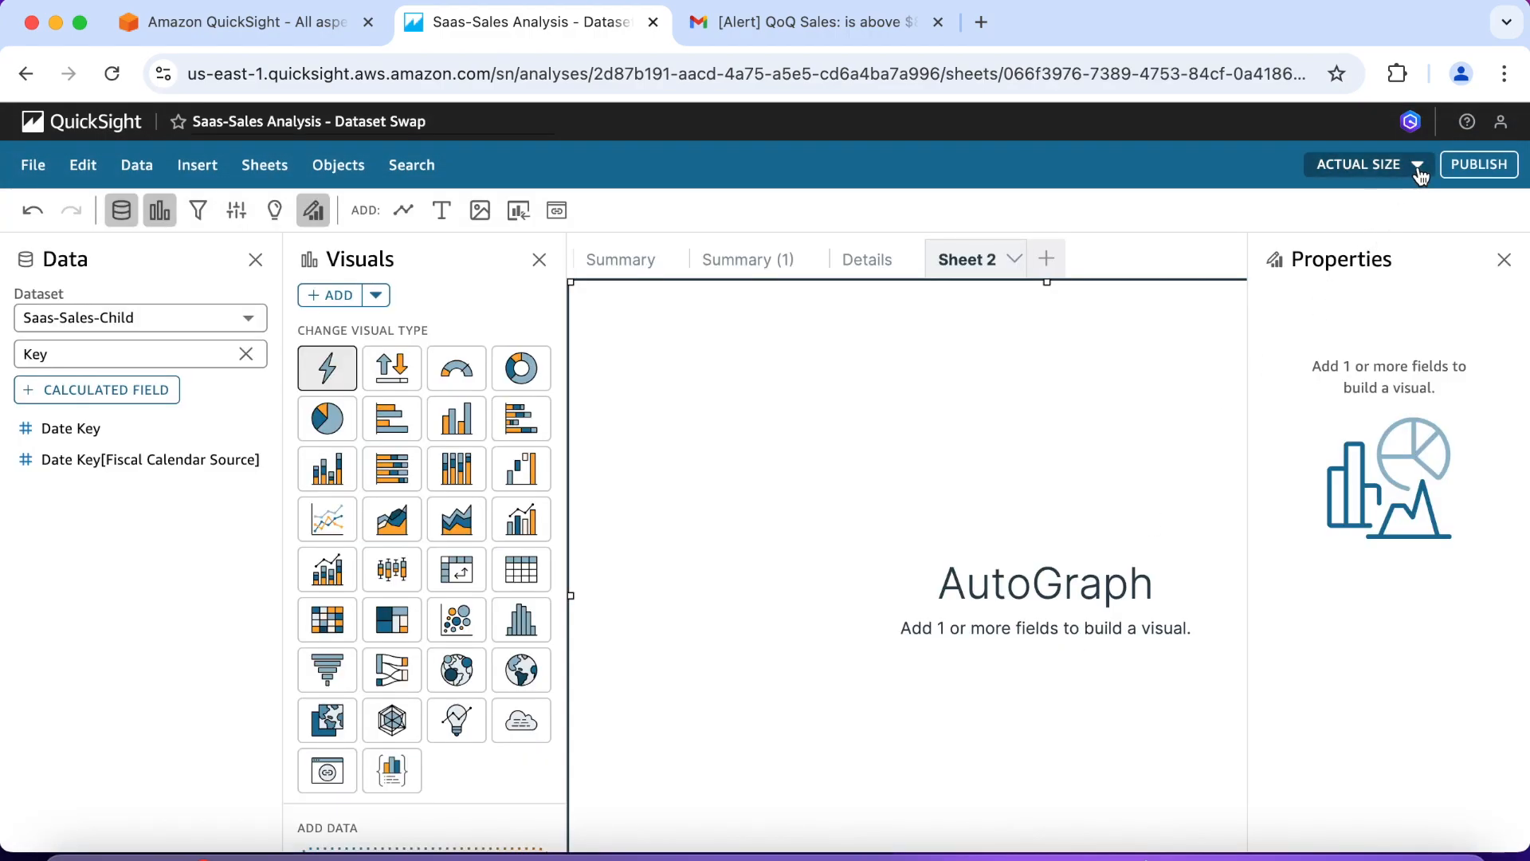
# Step: Set the sheet view to fit to width and change the empty visual to a Table
pyautogui.click(1417, 166)
pyautogui.click(1361, 192)
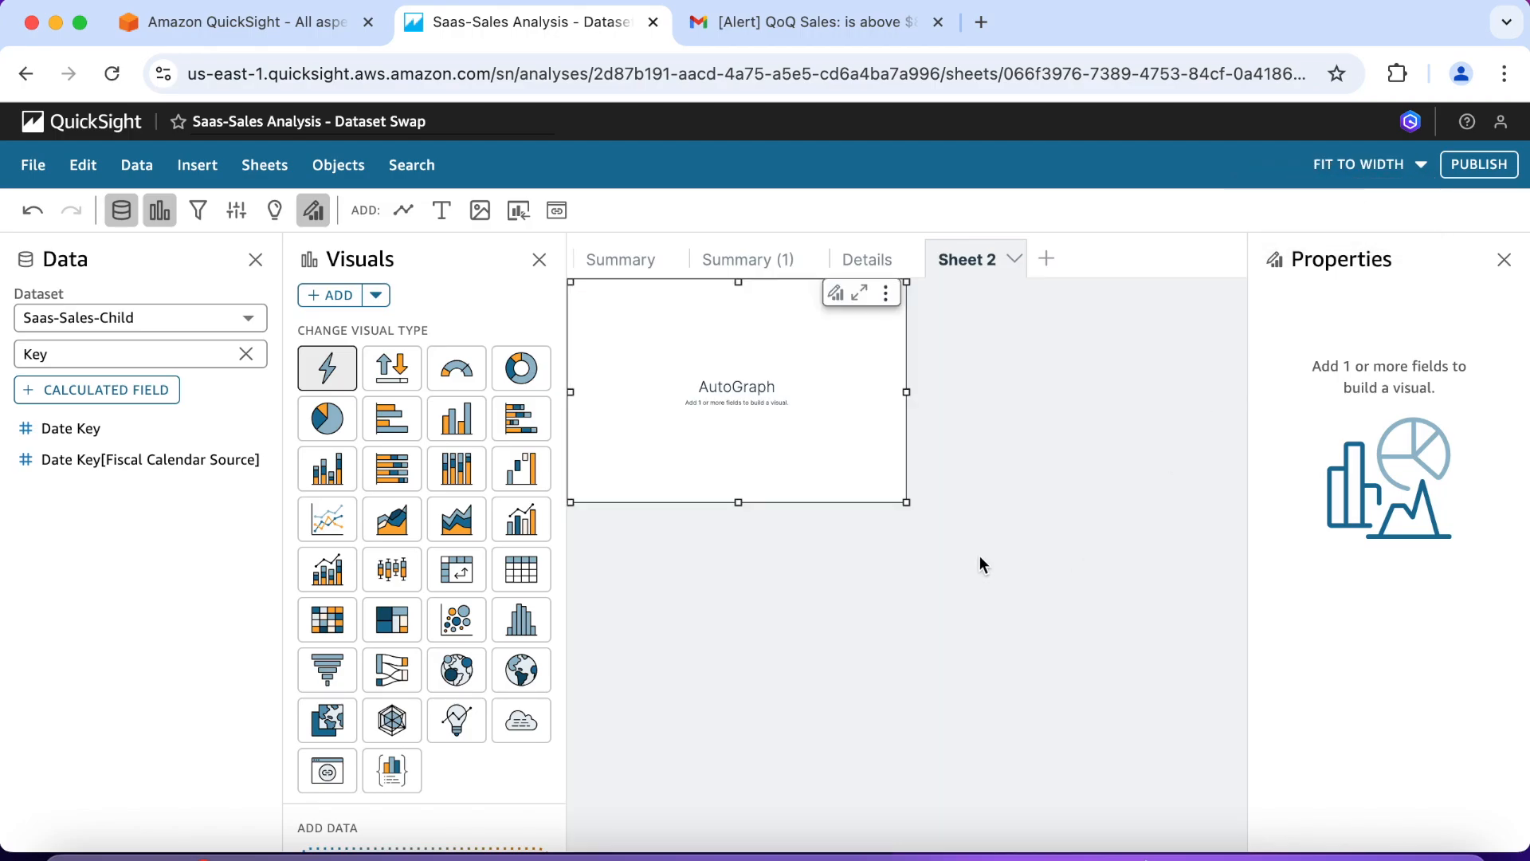
pyautogui.click(521, 569)
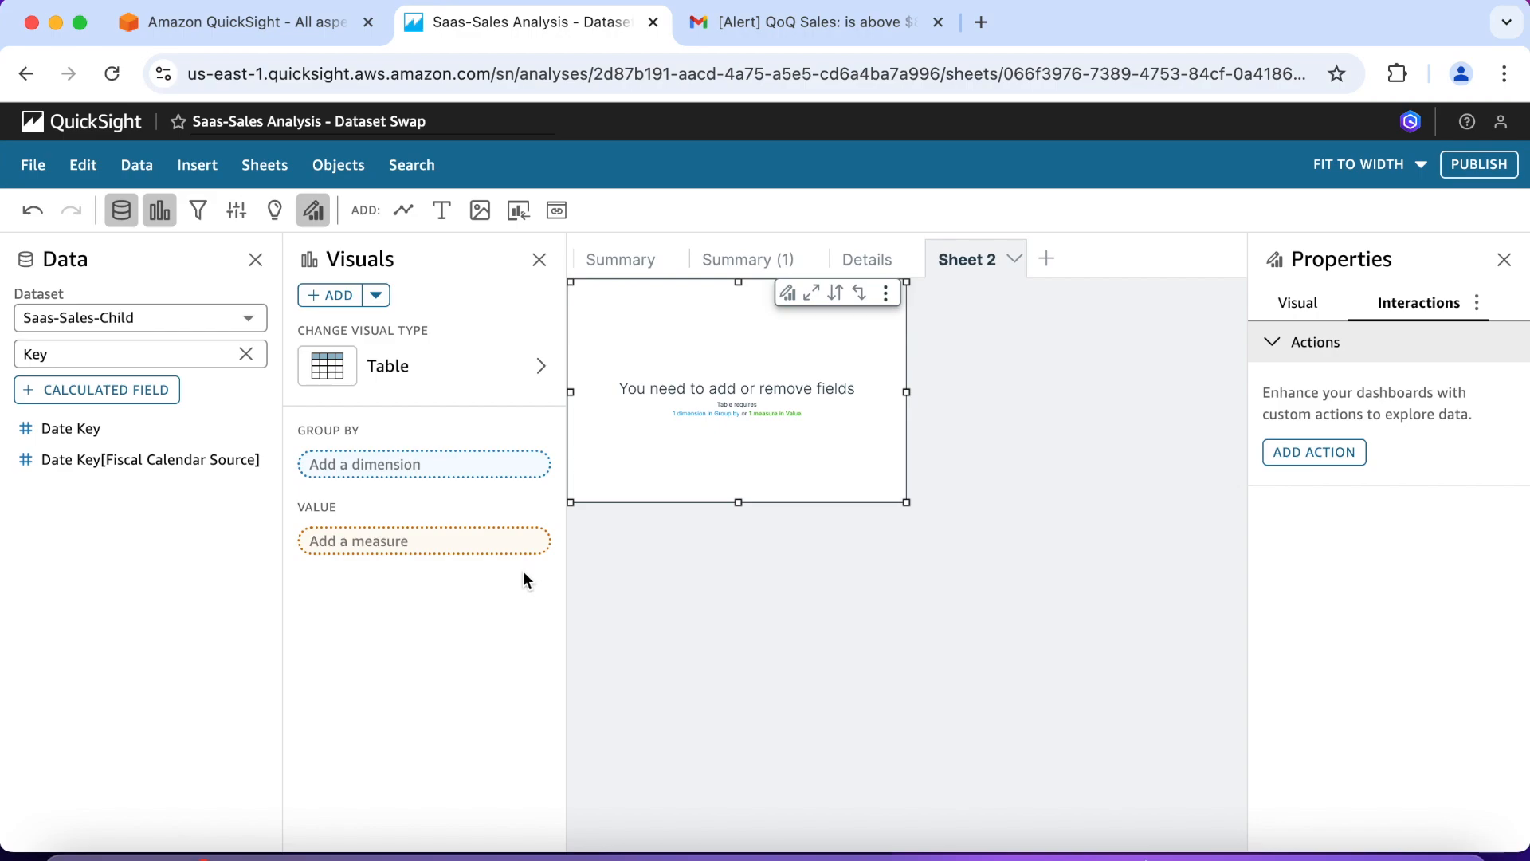
# Step: Clear the field search and group the table by Fiscal Year from the Date folder
pyautogui.click(245, 354)
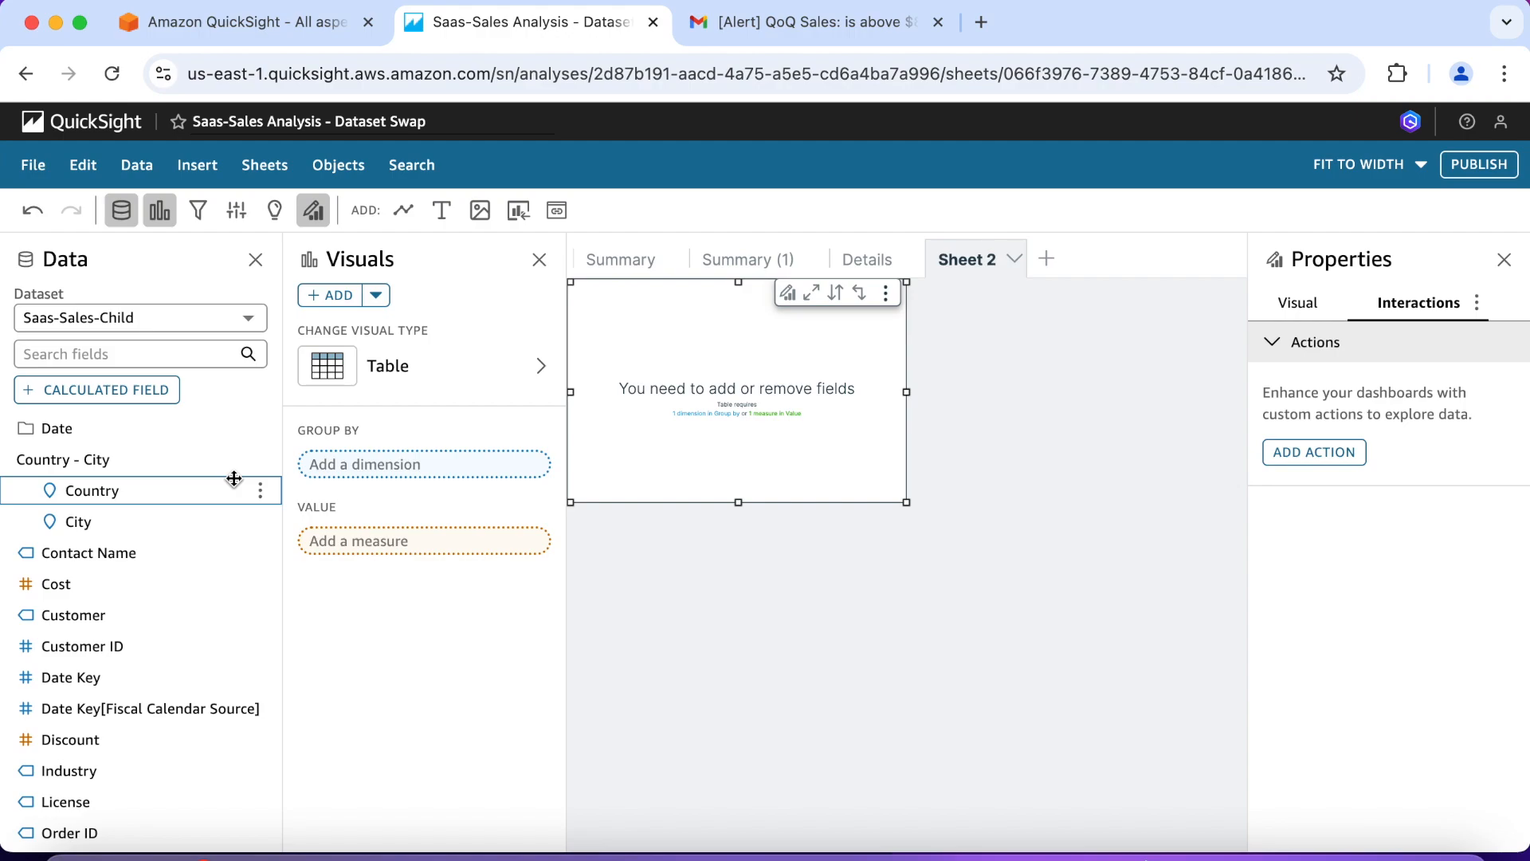
pyautogui.scroll(-5, 233, 478)
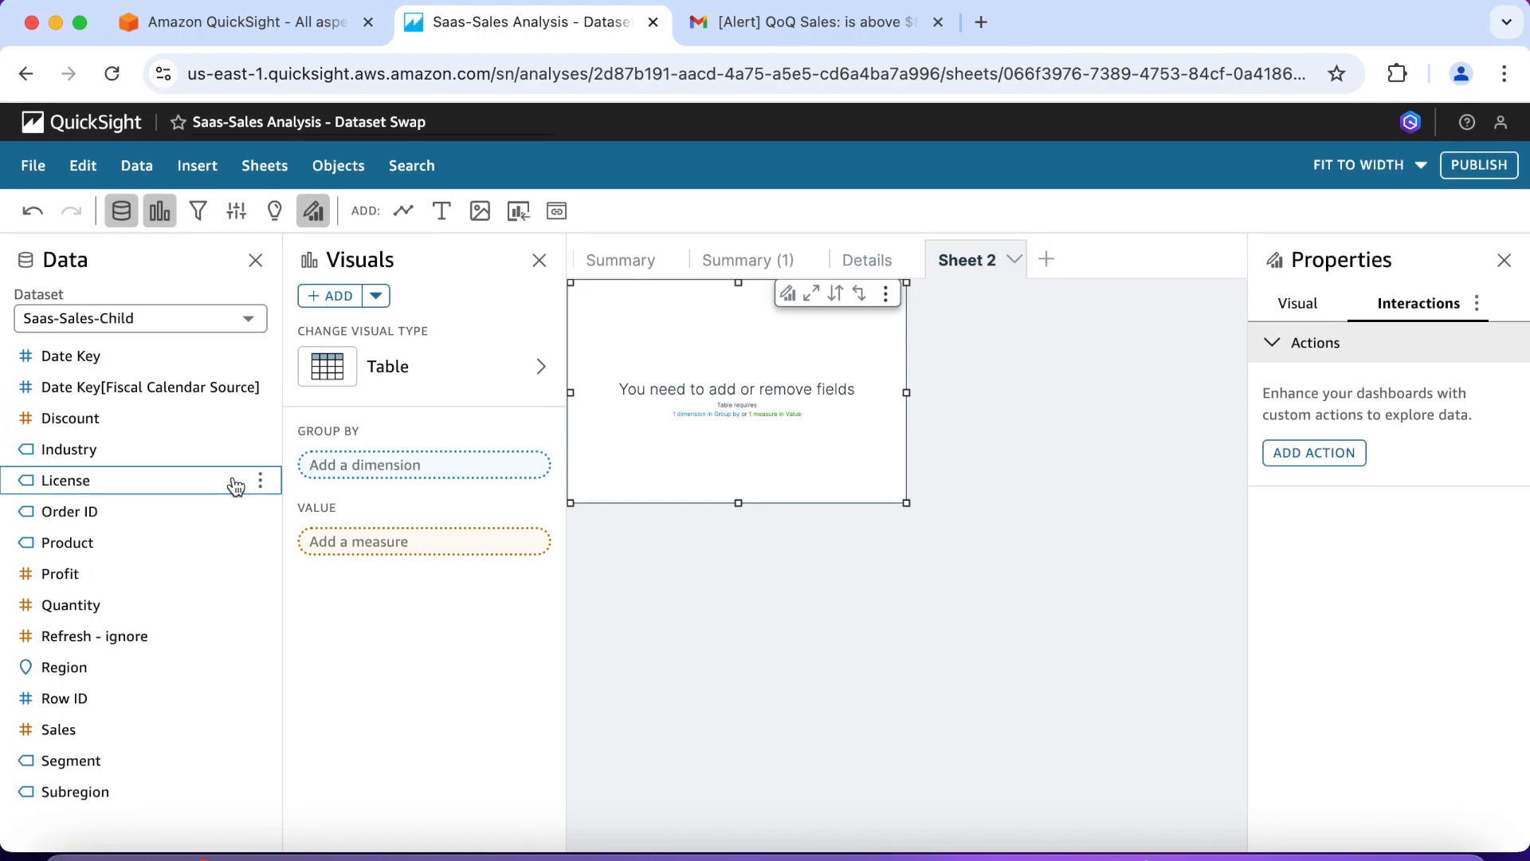
pyautogui.scroll(2, 235, 484)
pyautogui.scroll(3, 235, 485)
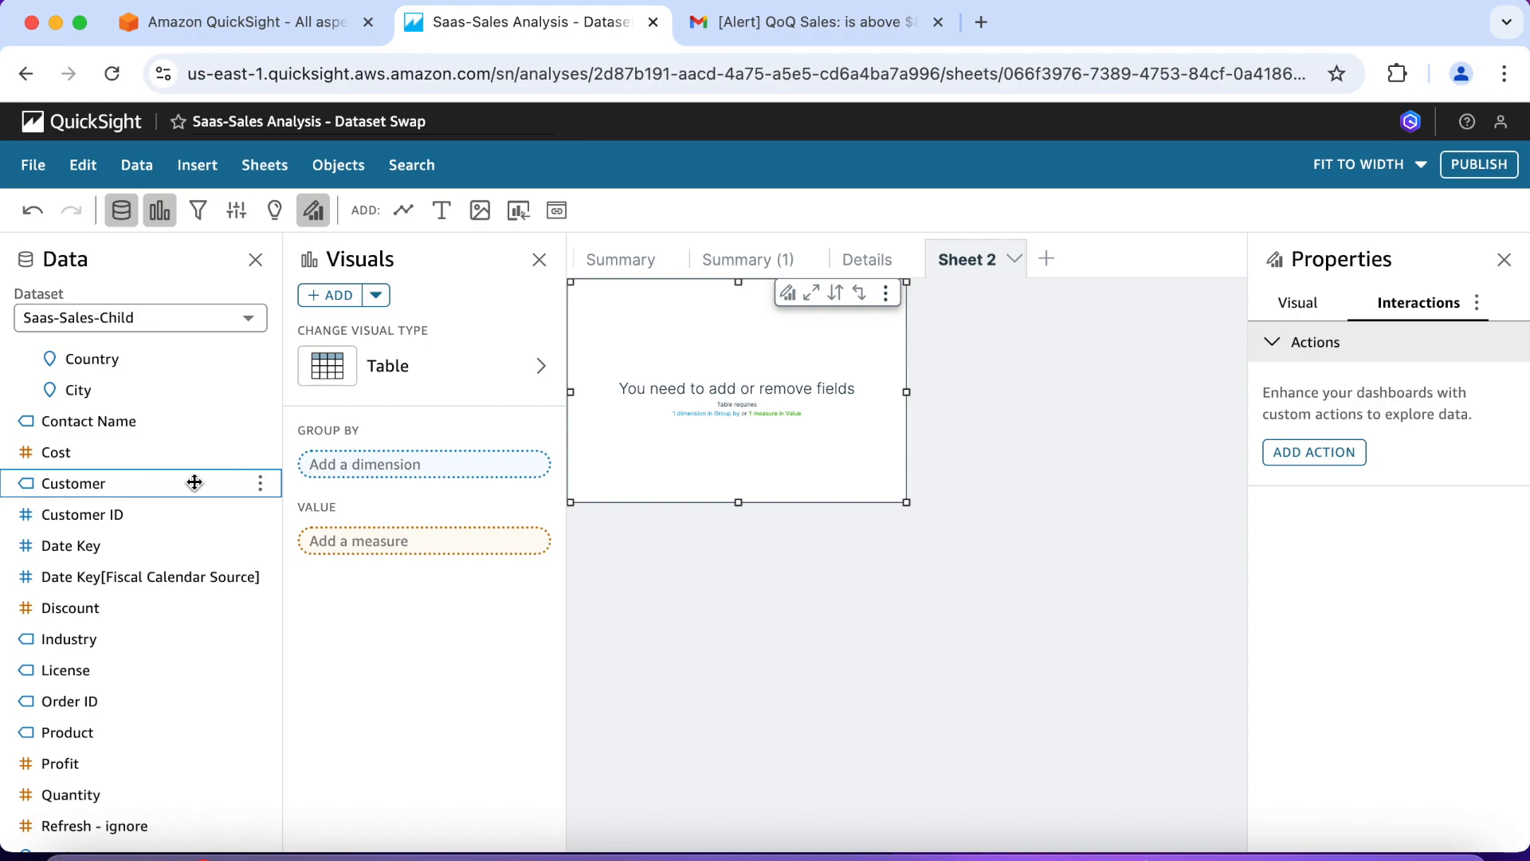
pyautogui.scroll(4, 195, 482)
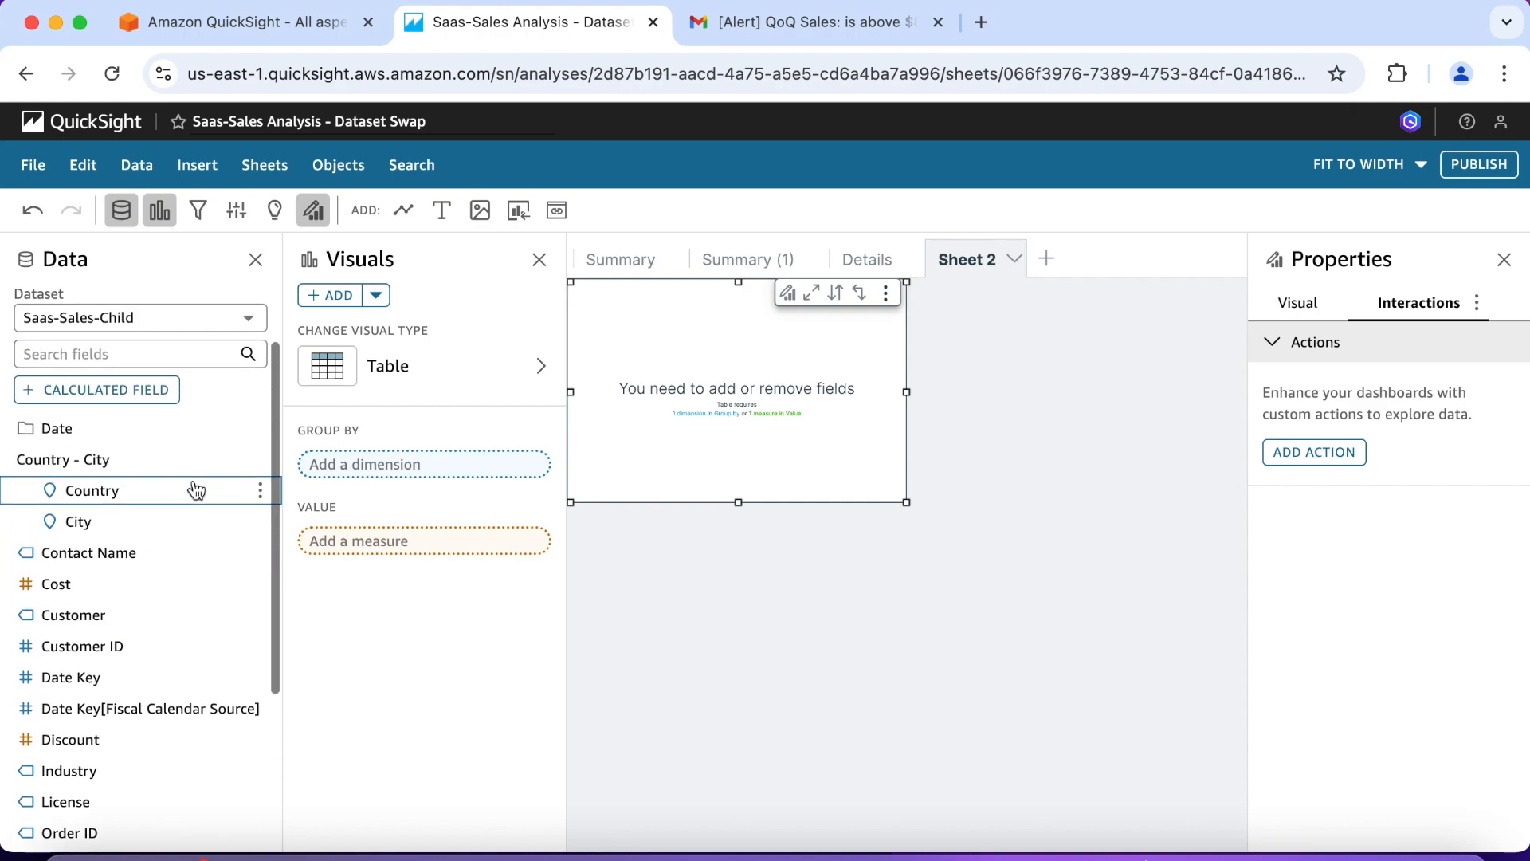
pyautogui.click(104, 436)
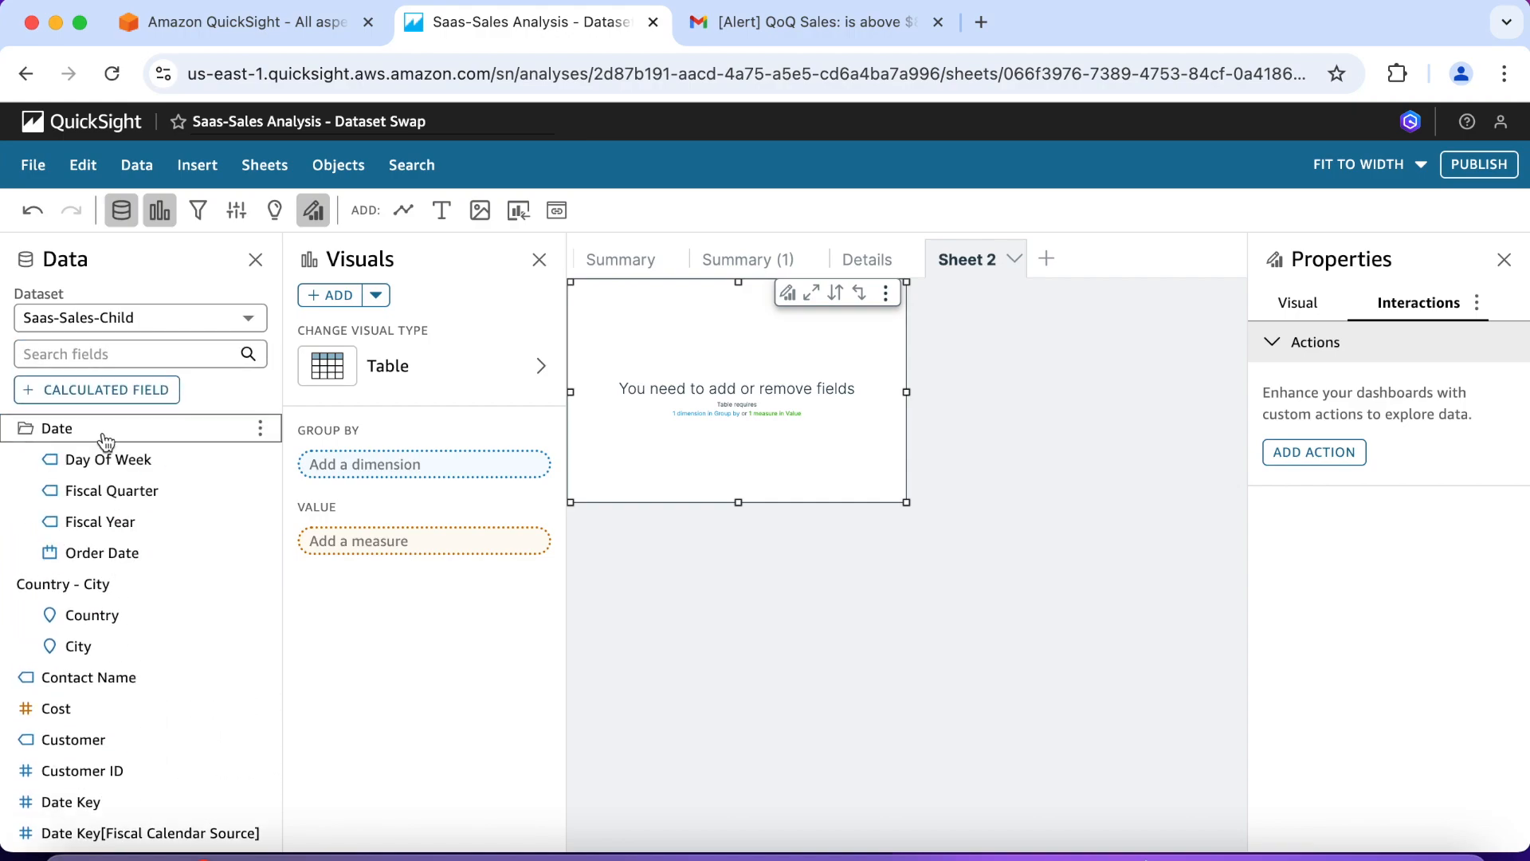
pyautogui.click(116, 526)
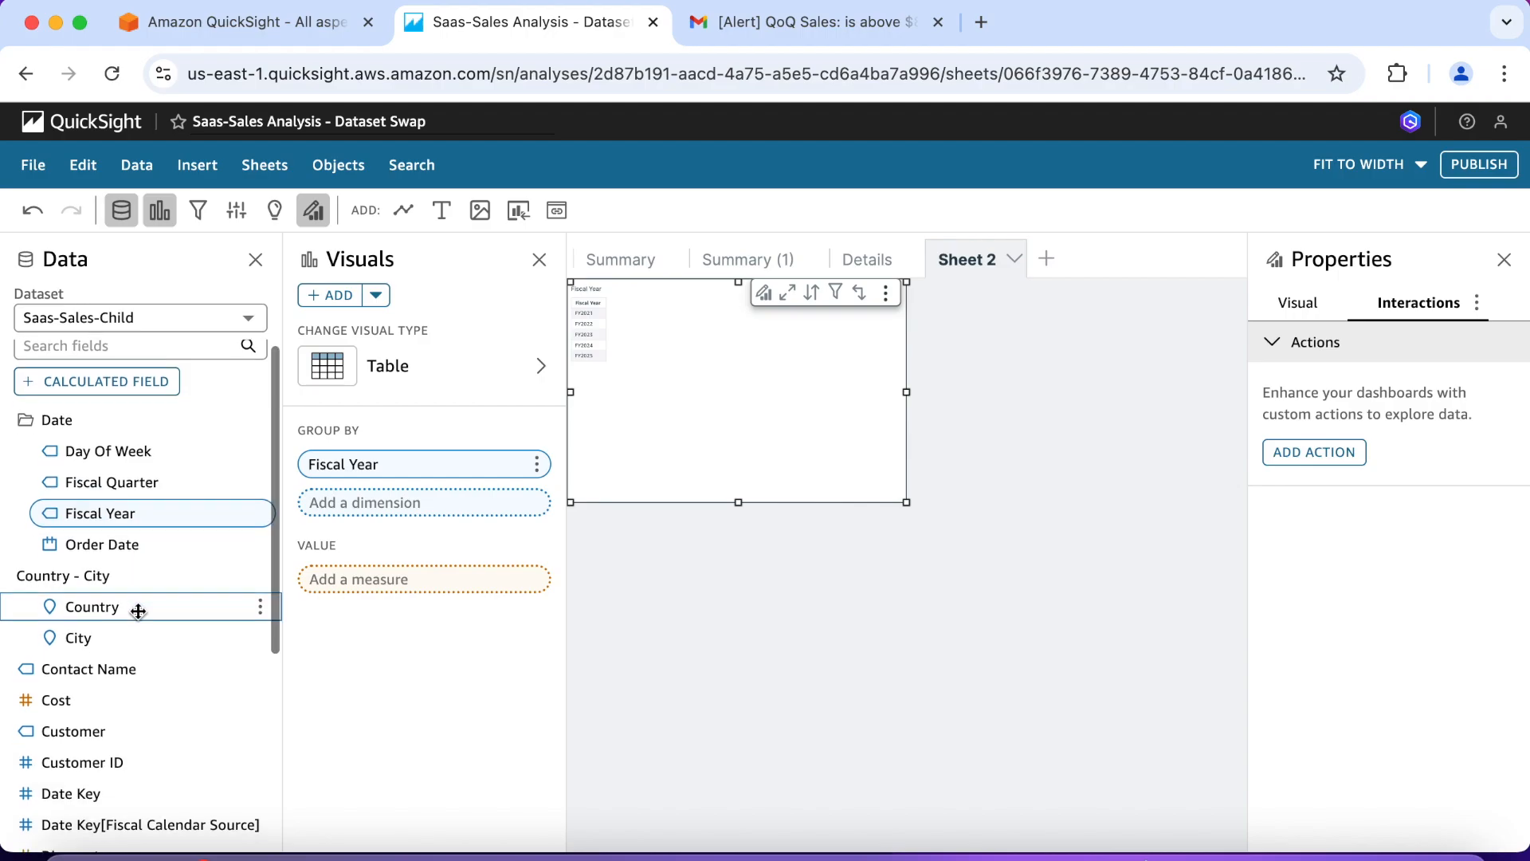
# Step: Add Cost, Profit and Sales as the table's values, then maximize the table to review it and restore its size
pyautogui.scroll(-1, 128, 621)
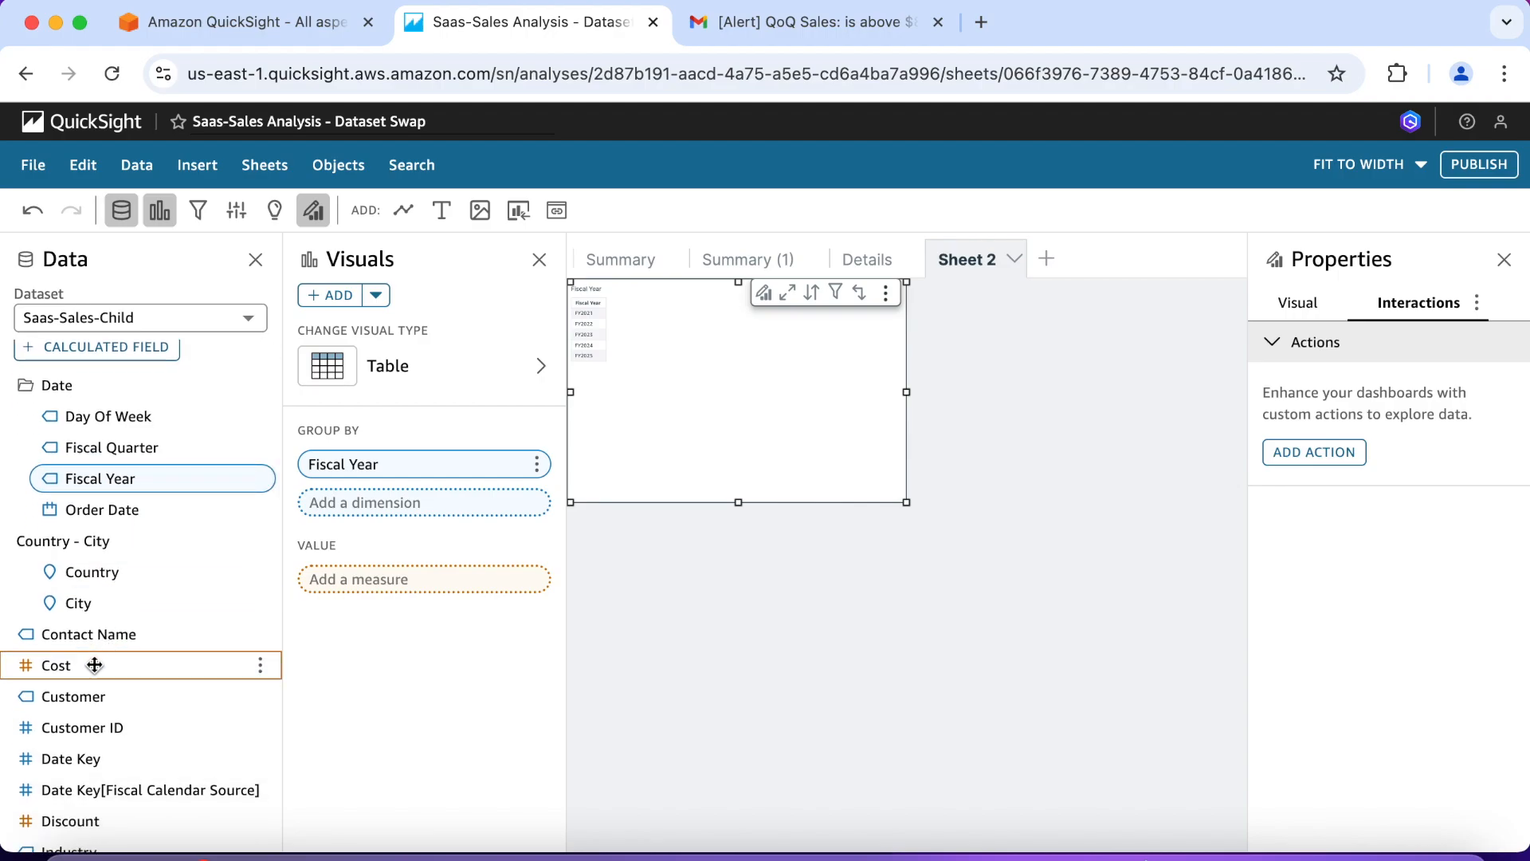
pyautogui.click(94, 665)
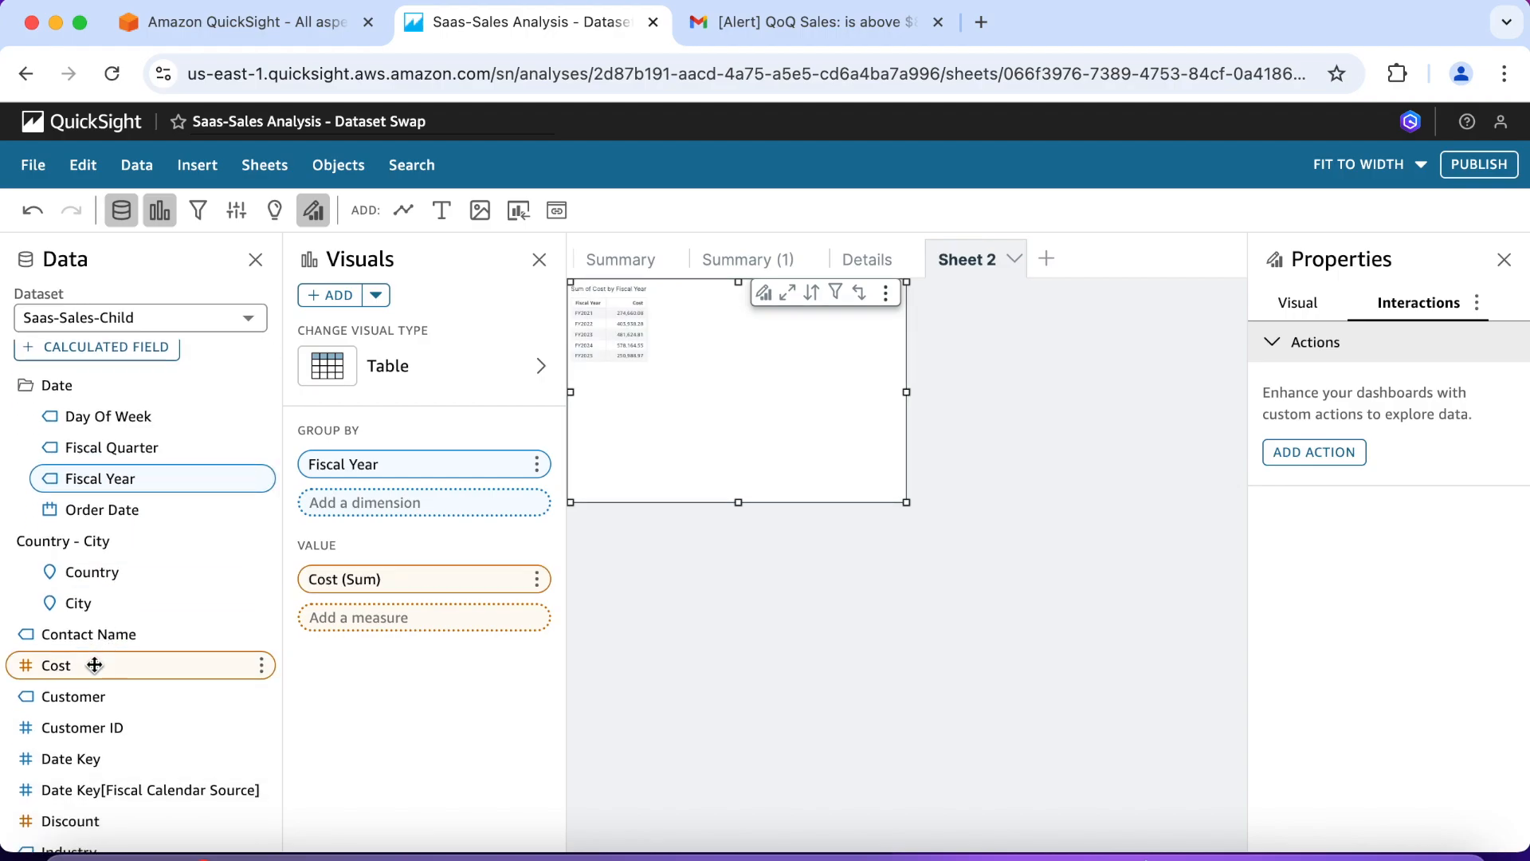
pyautogui.scroll(-6, 211, 684)
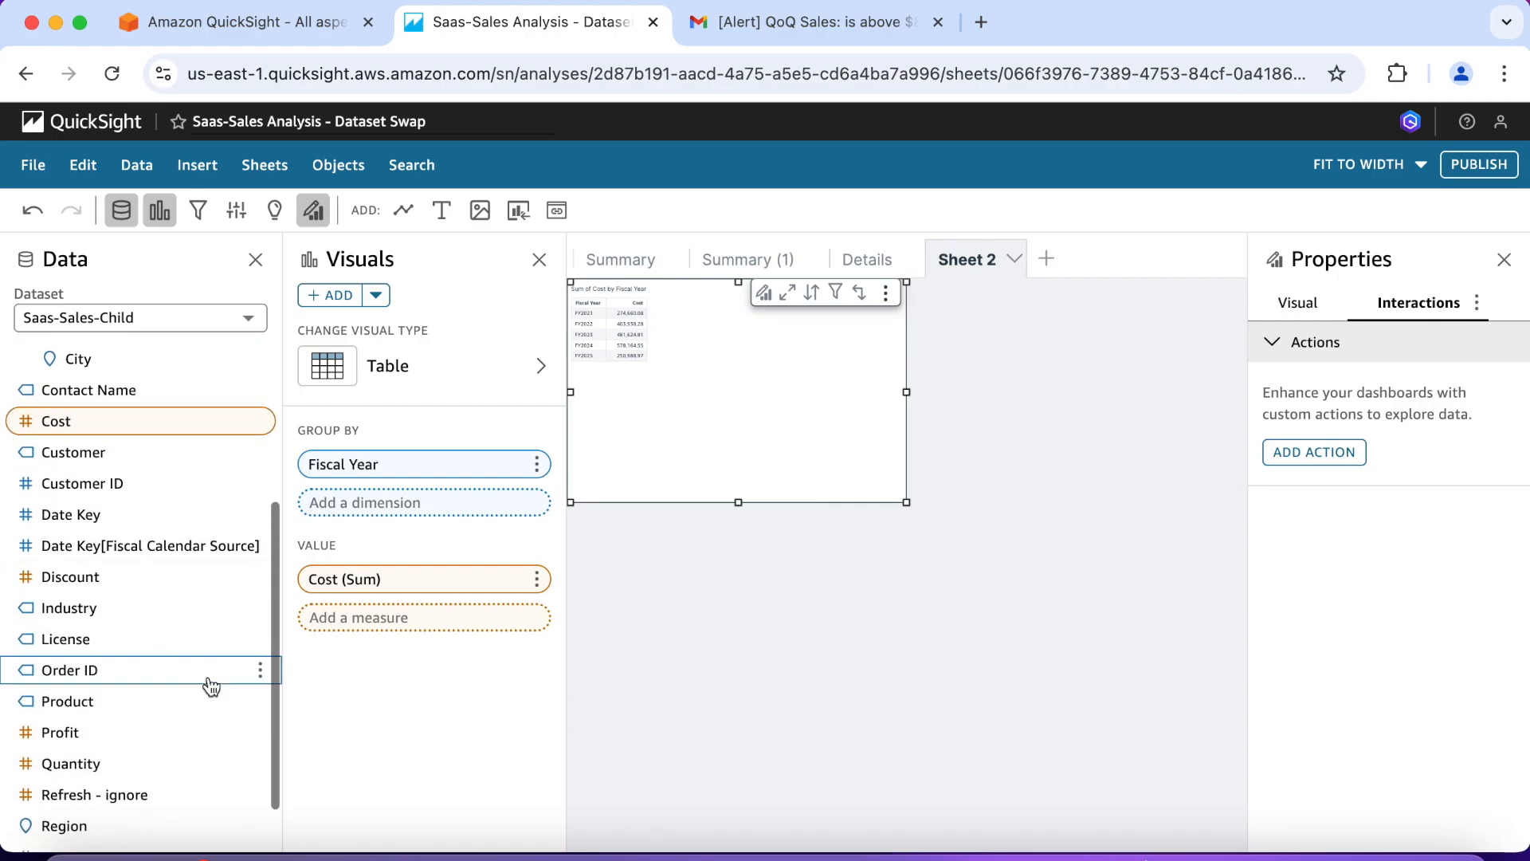
pyautogui.click(130, 734)
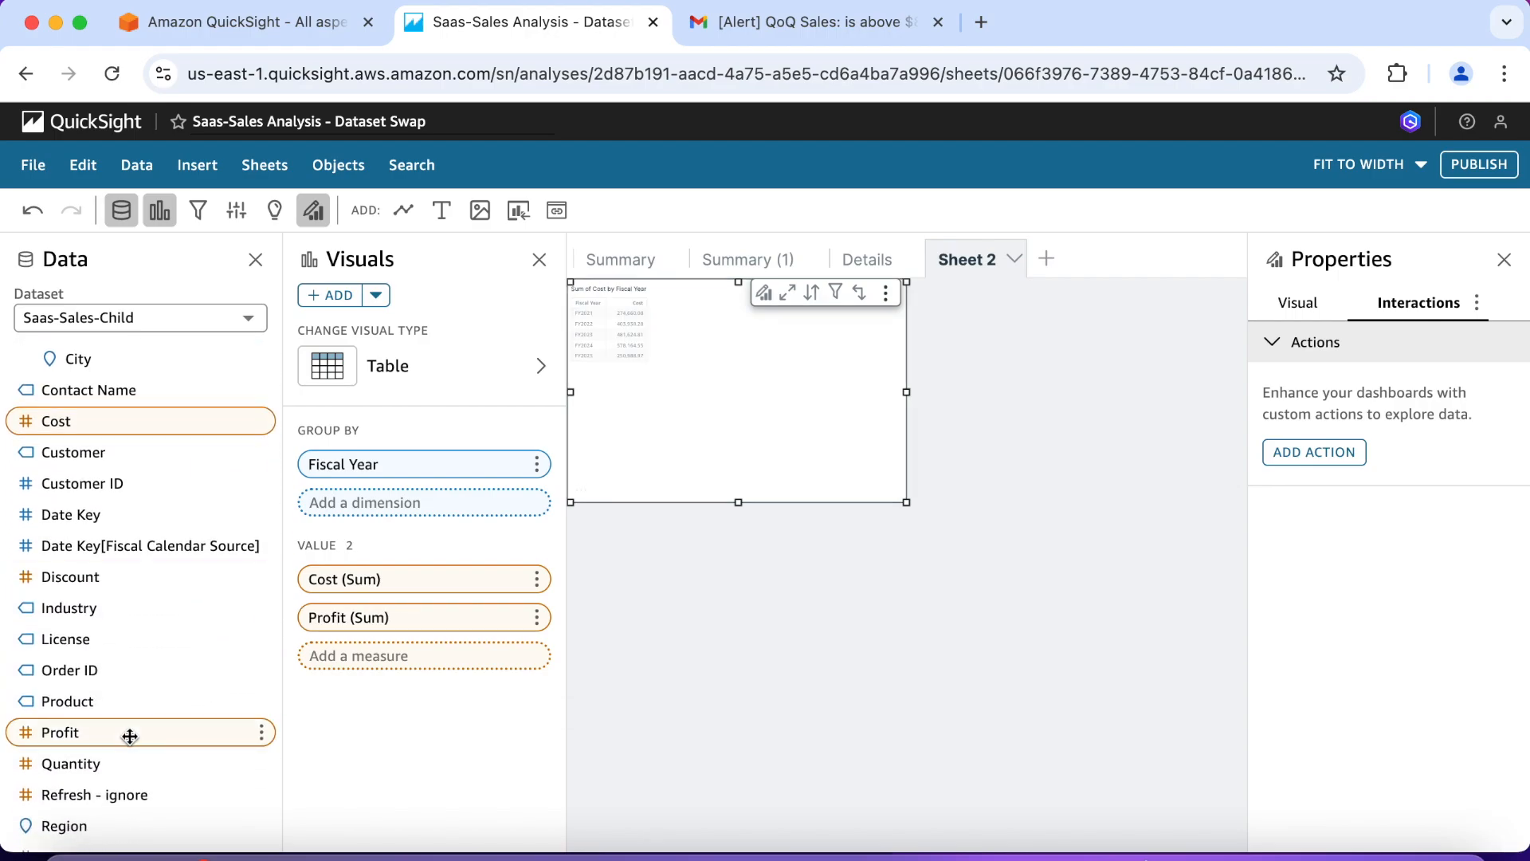
pyautogui.scroll(-2, 196, 591)
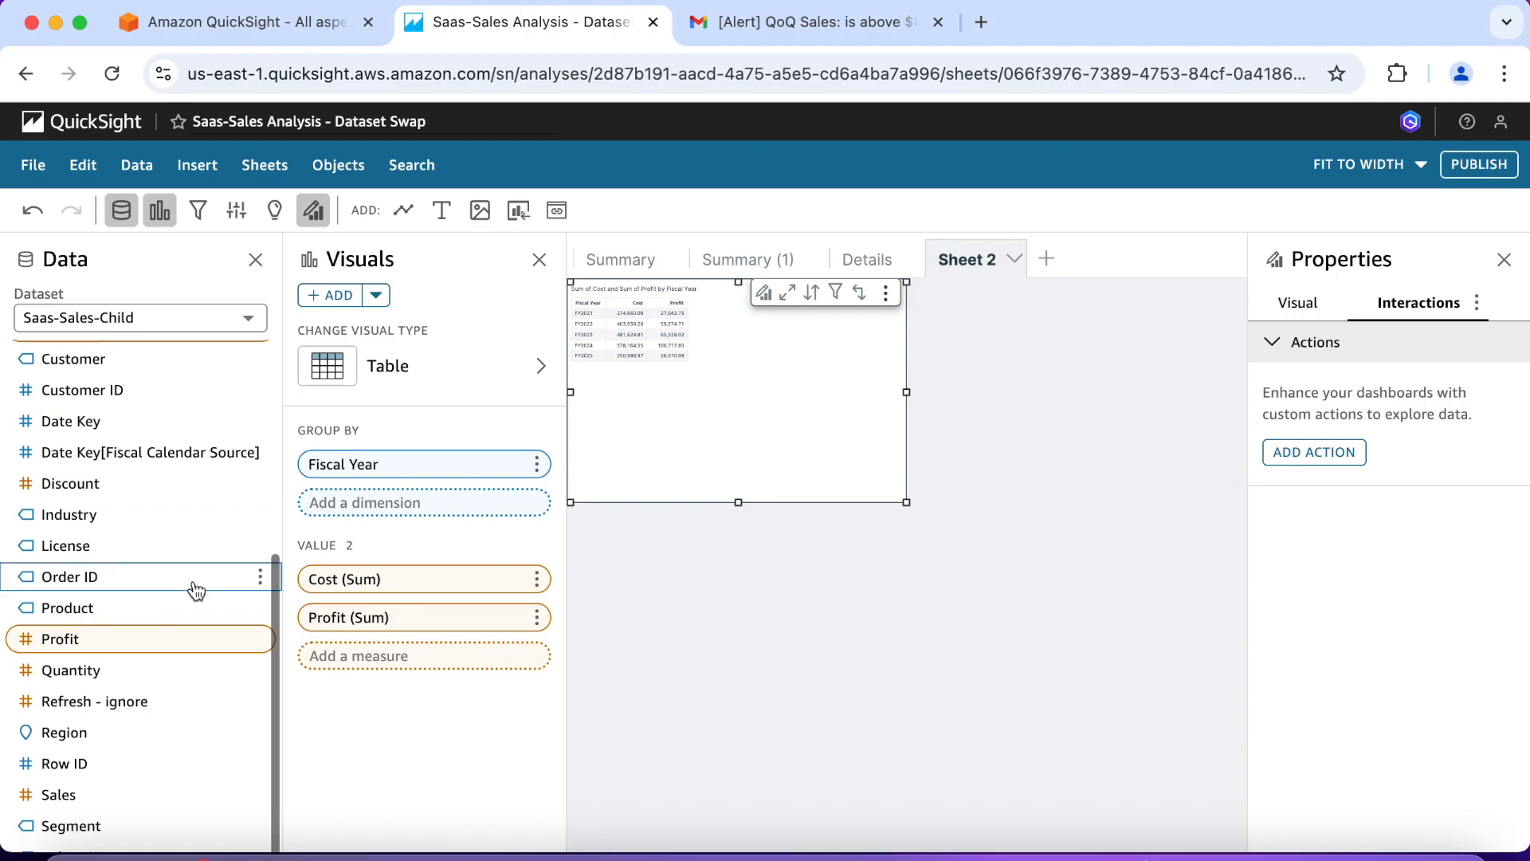
pyautogui.scroll(-1, 196, 590)
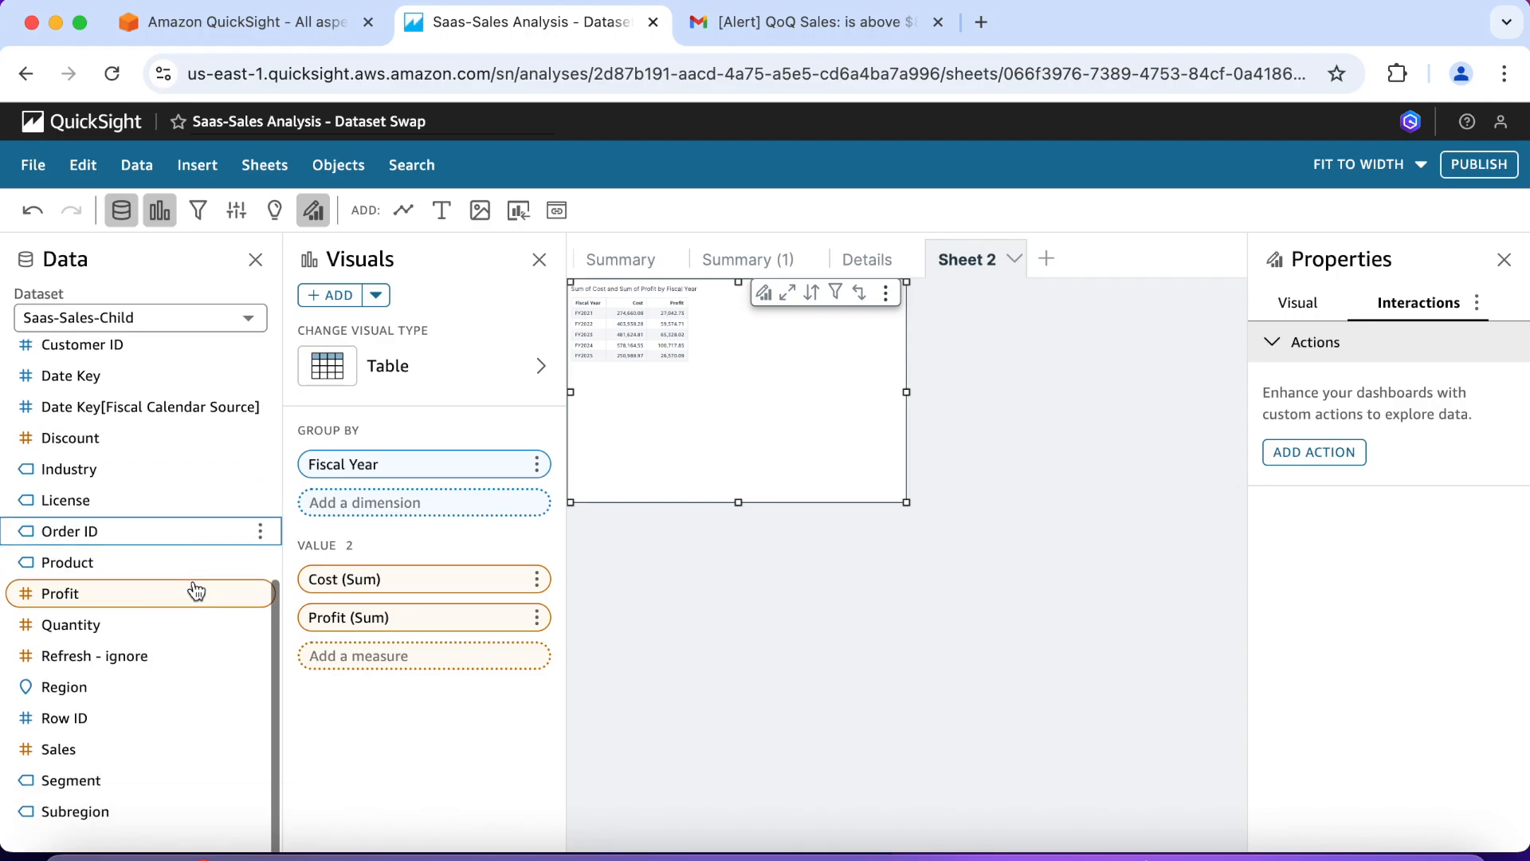
pyautogui.click(98, 755)
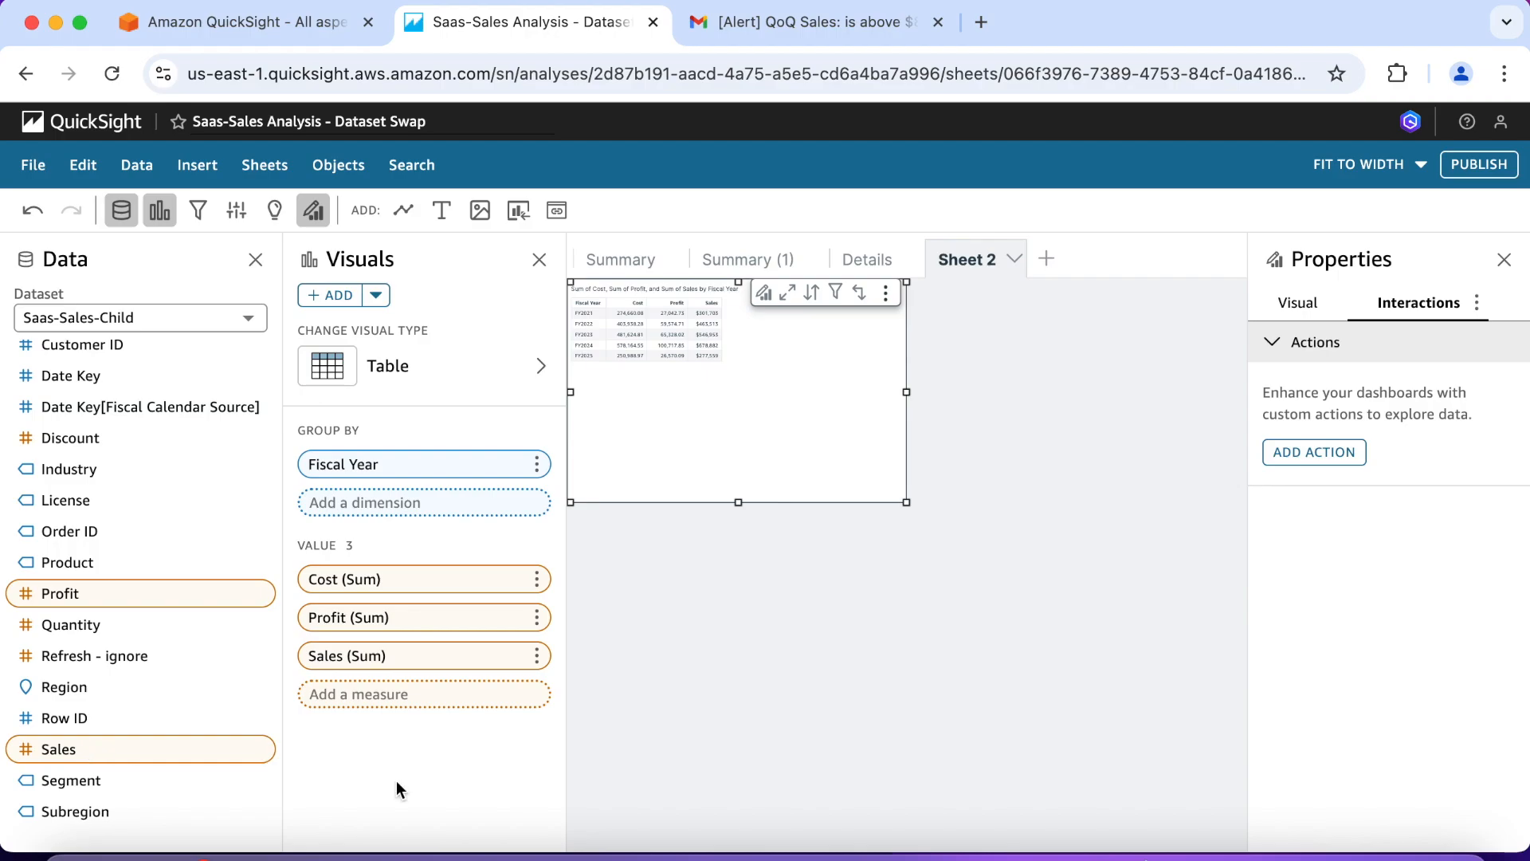
pyautogui.click(785, 298)
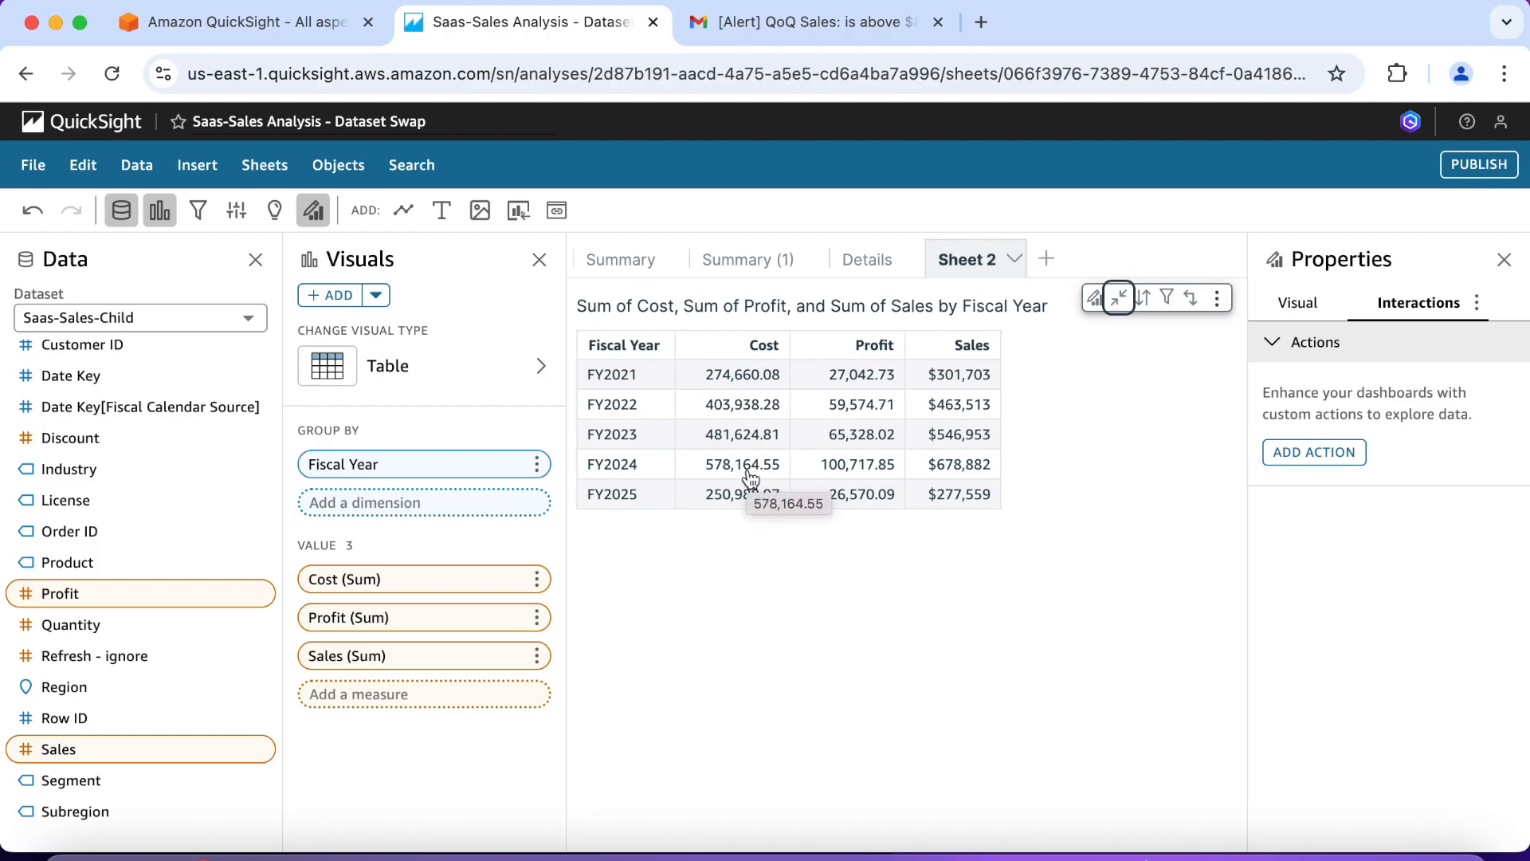
pyautogui.click(1122, 298)
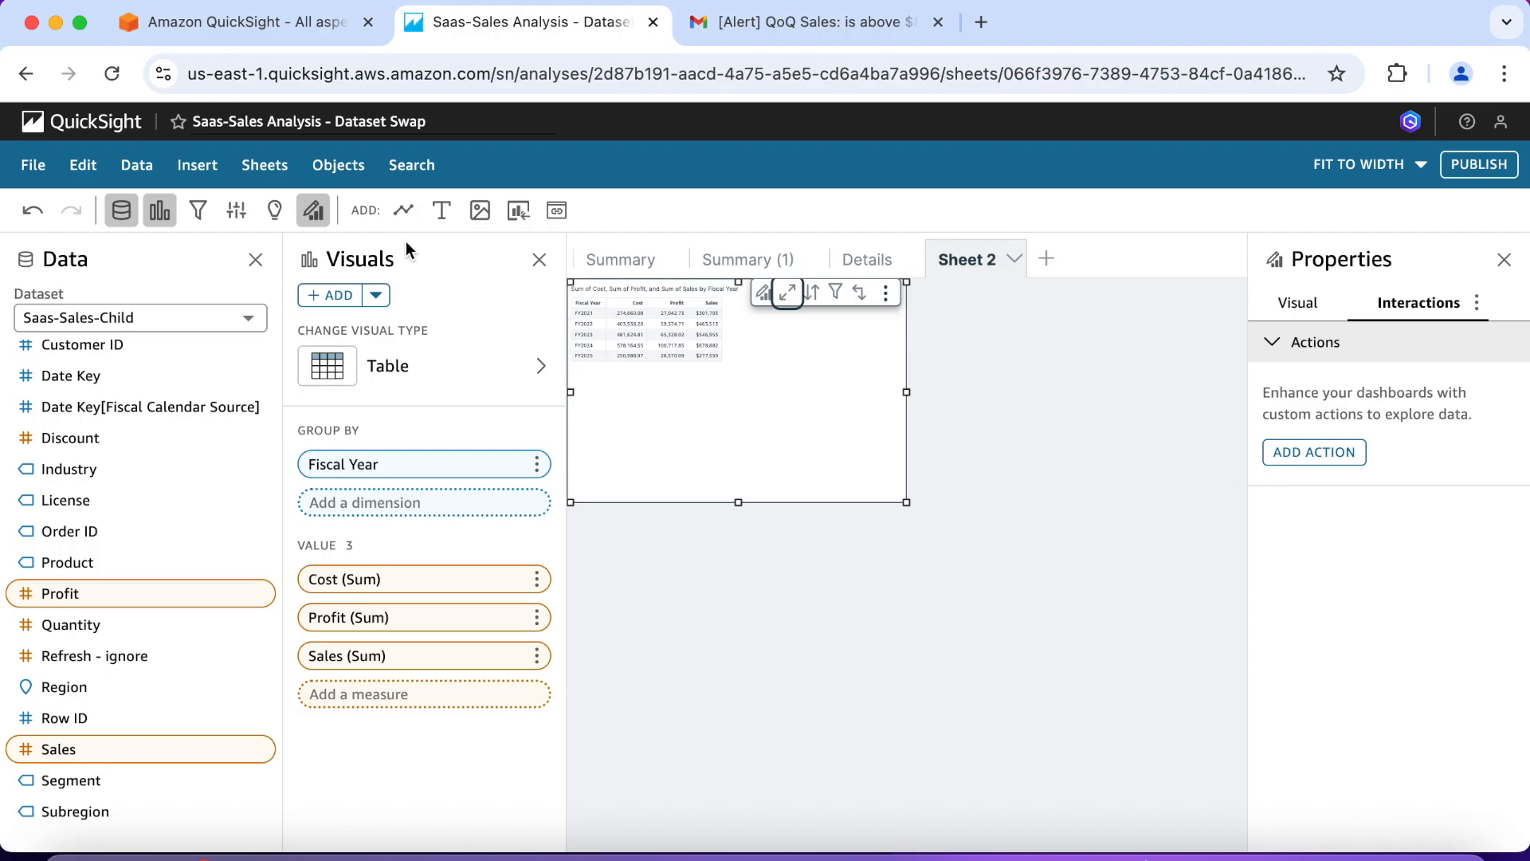
# Step: Add a Points on map visual with City from the Country - City hierarchy as the geospatial field and Sales as the point size
pyautogui.click(400, 218)
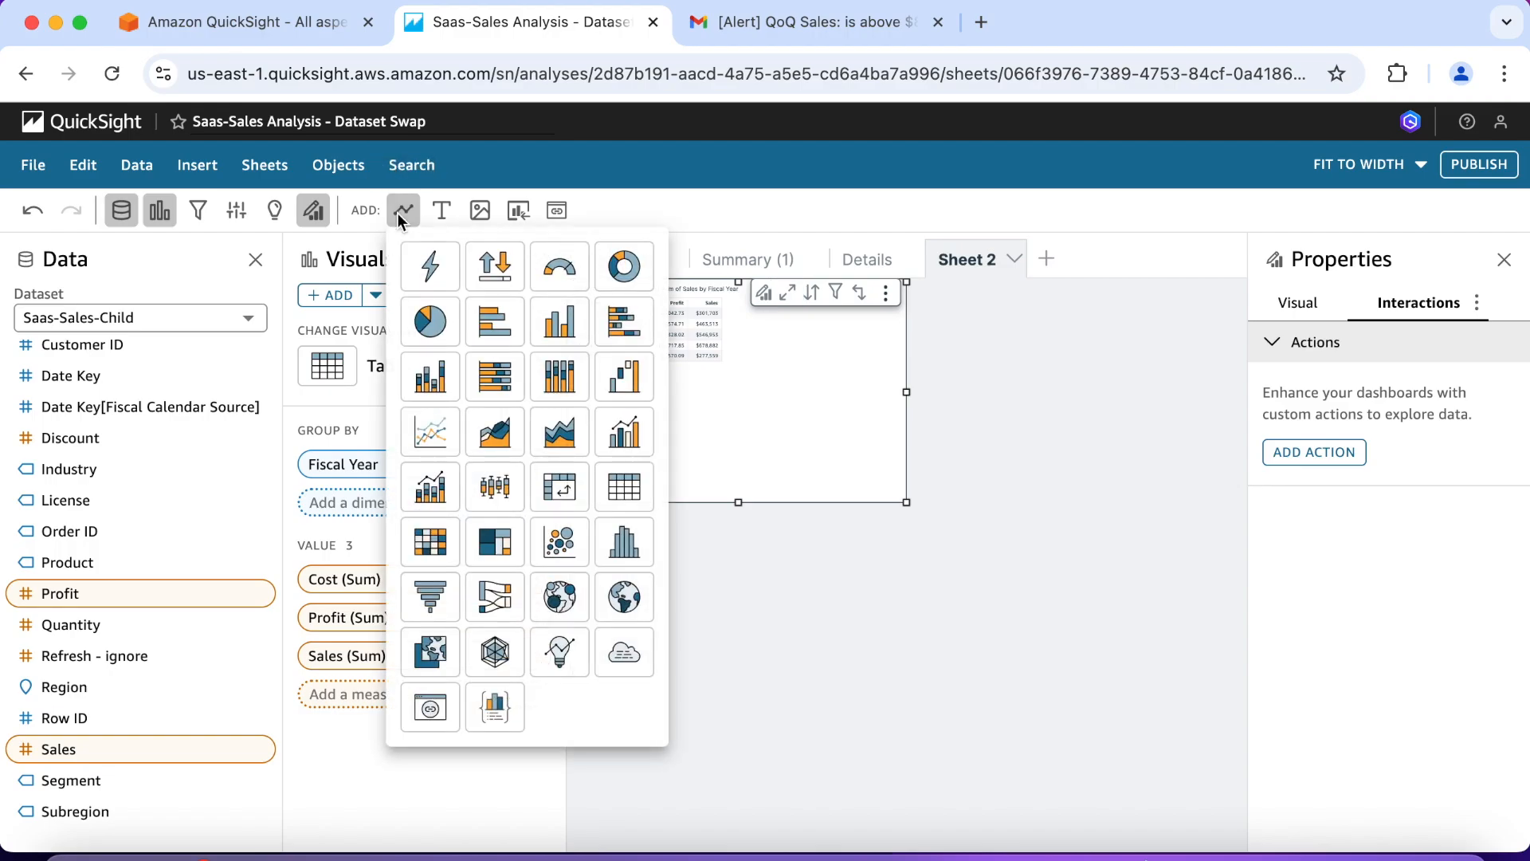
pyautogui.click(561, 593)
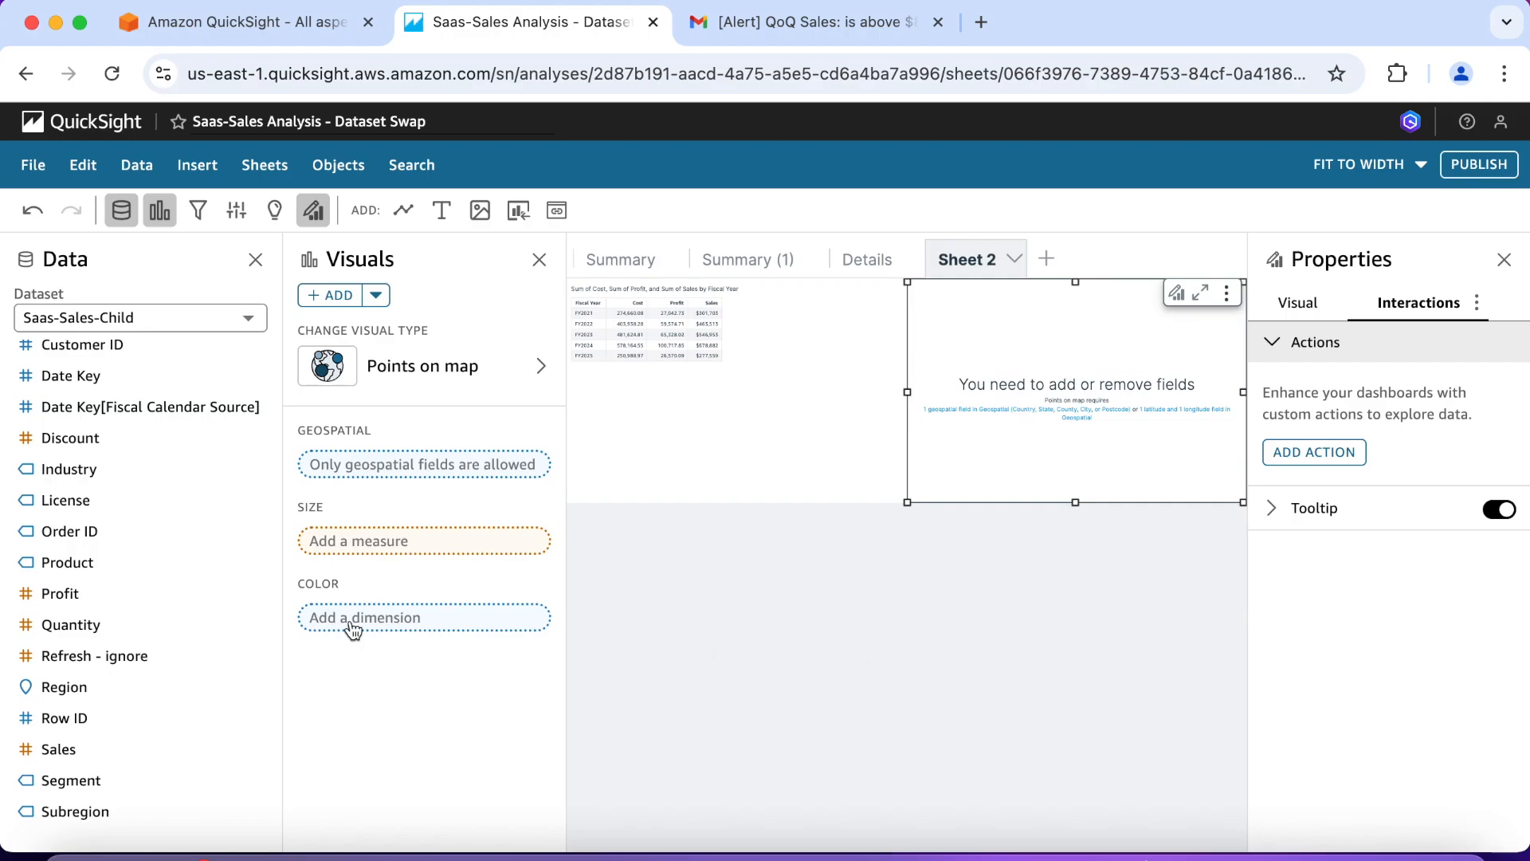
pyautogui.scroll(3, 136, 544)
pyautogui.scroll(1, 134, 547)
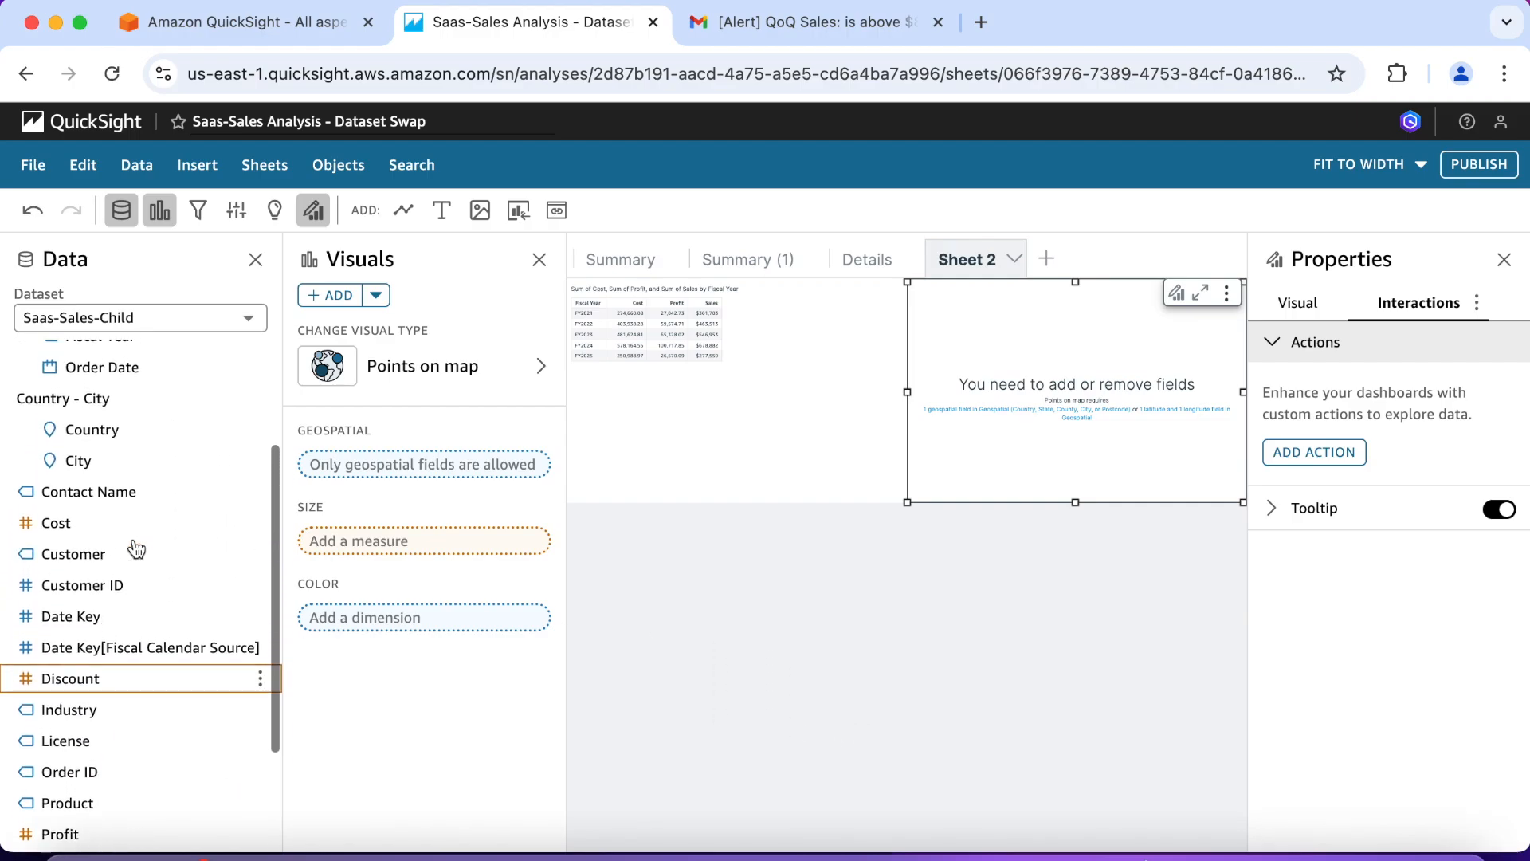
pyautogui.click(127, 472)
pyautogui.scroll(-5, 141, 585)
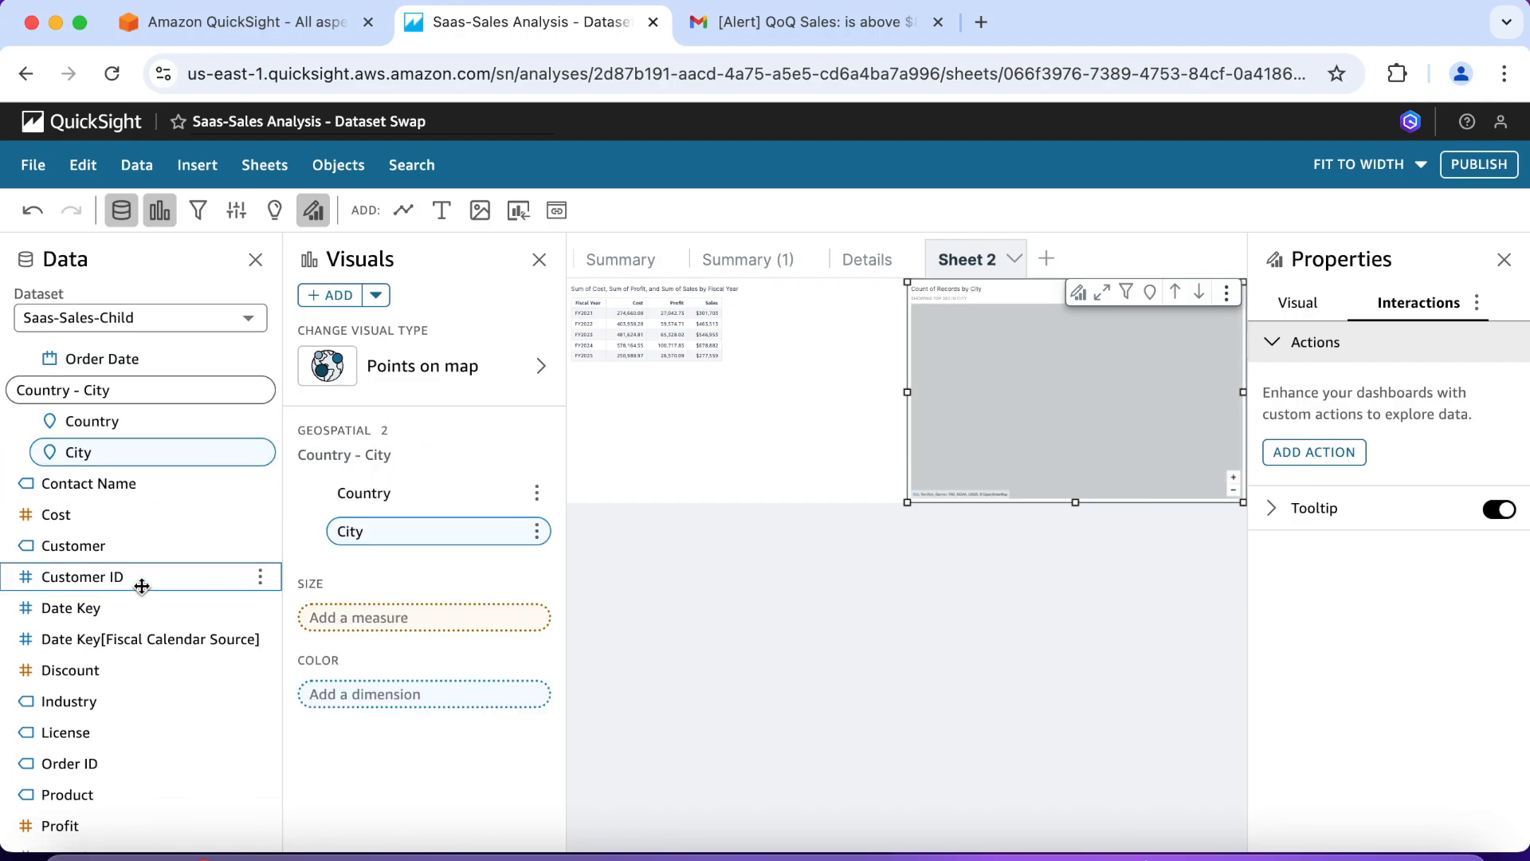
pyautogui.scroll(-2, 142, 587)
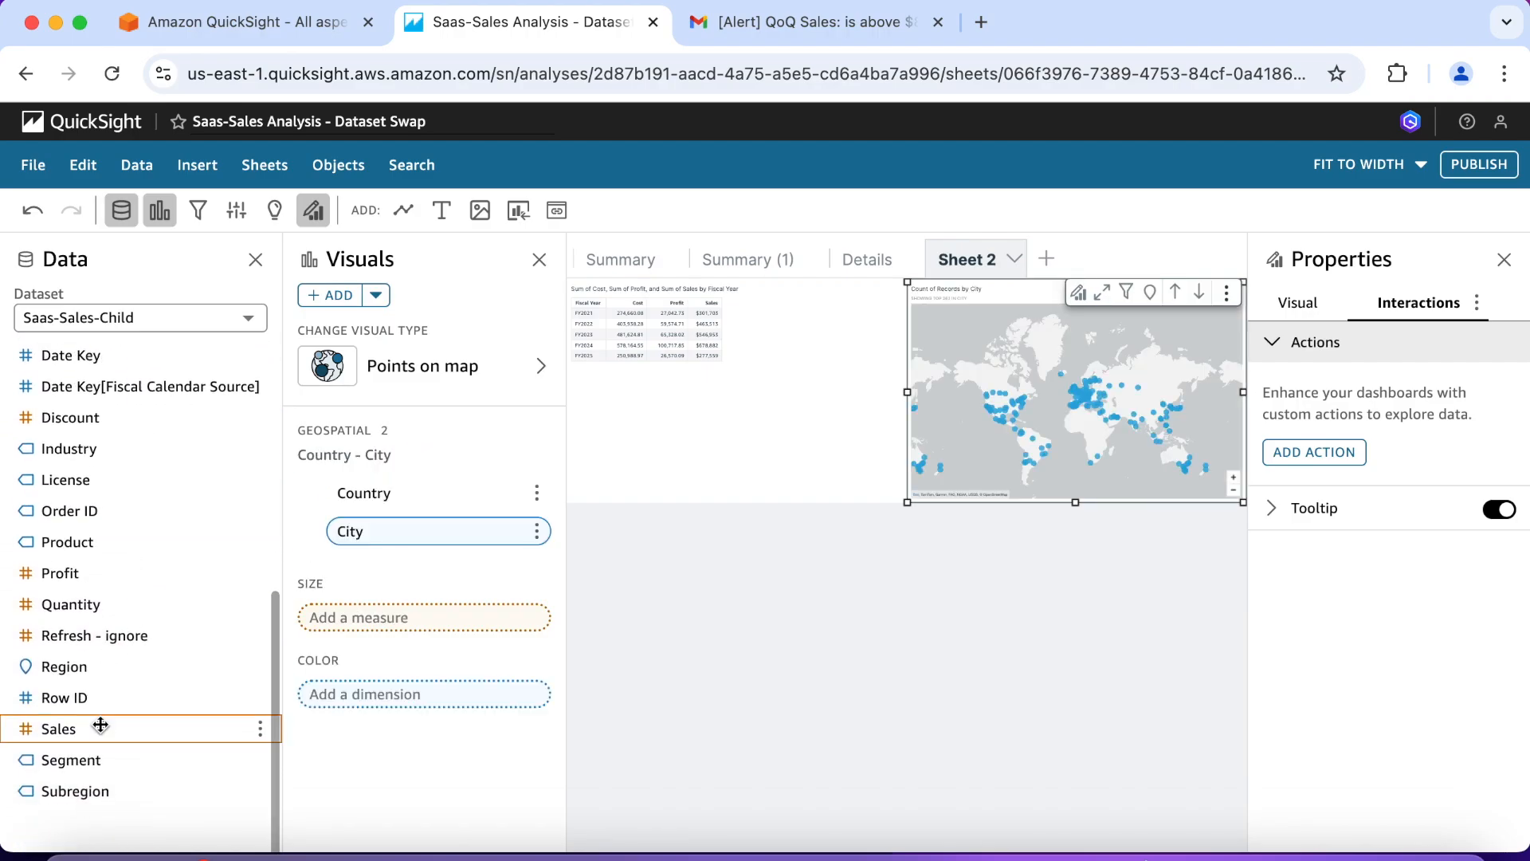
pyautogui.click(100, 724)
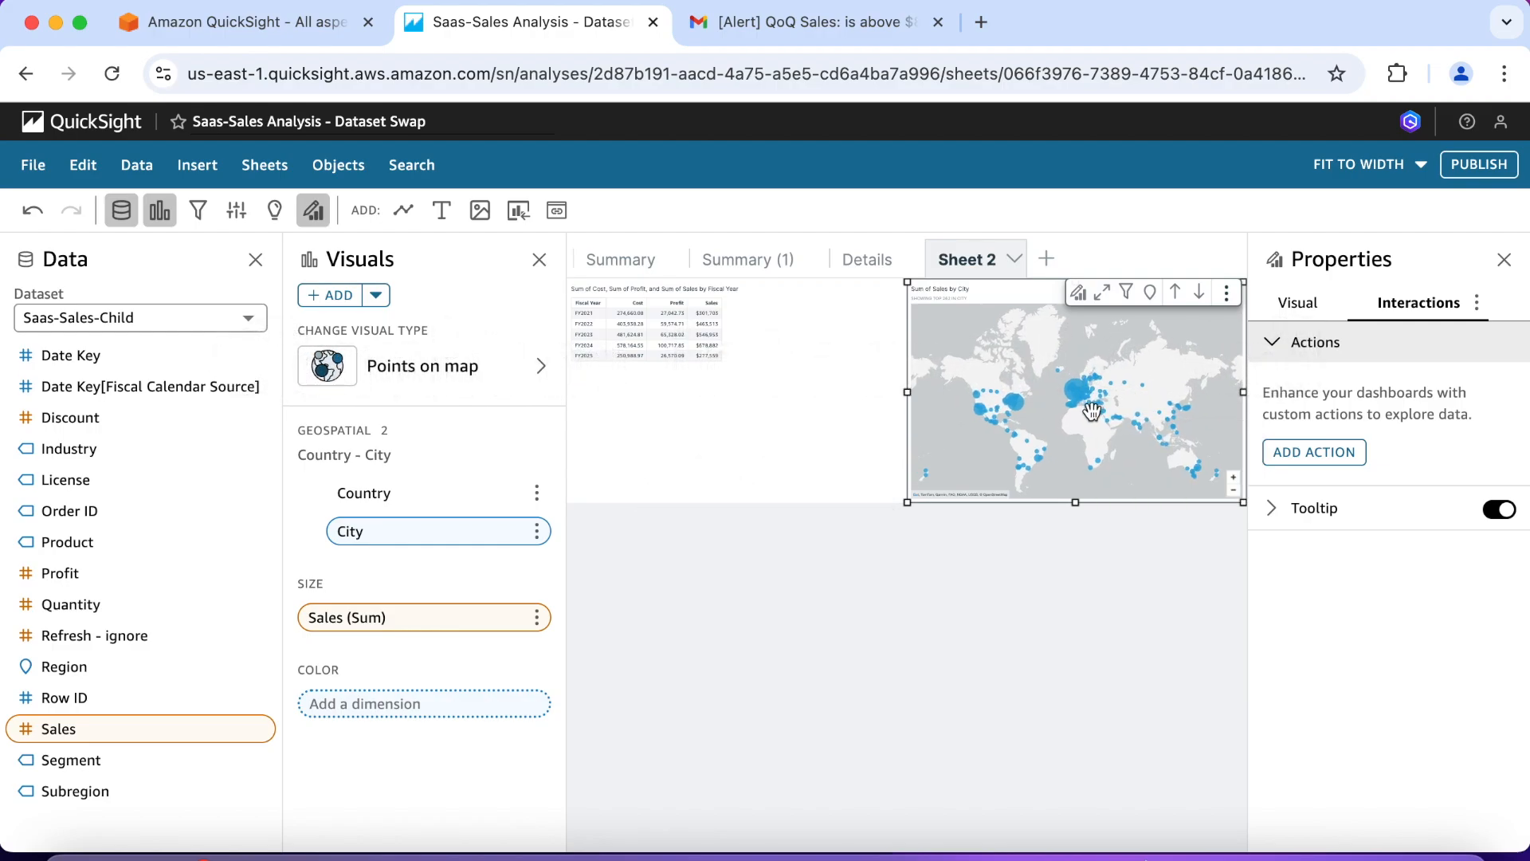
# Step: Zoom in on the map around Europe and examine the sales tooltips of individual city points
pyautogui.scroll(2, 1094, 405)
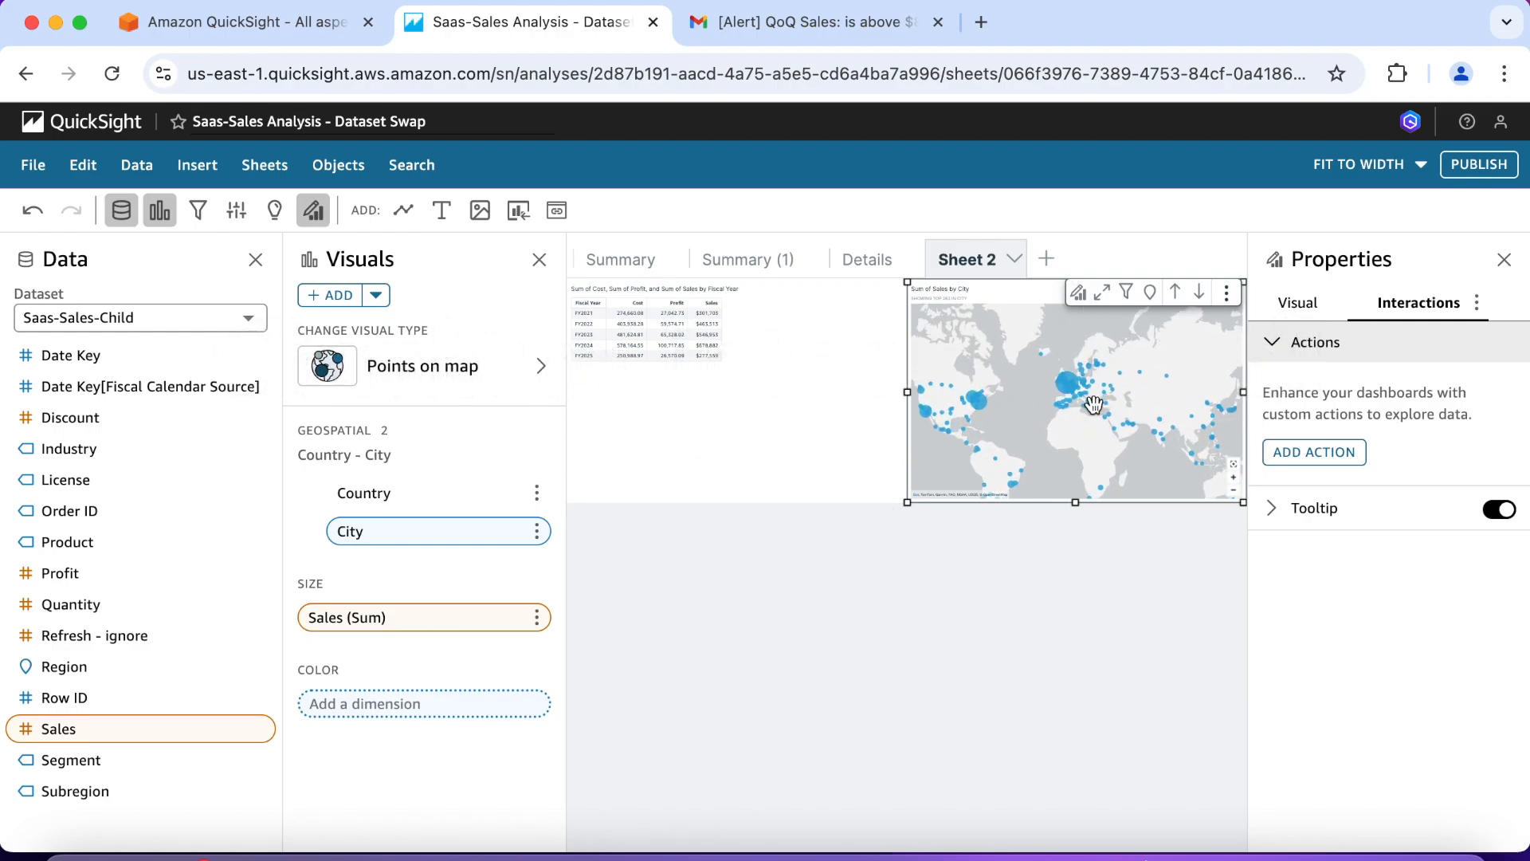
pyautogui.scroll(2, 1093, 405)
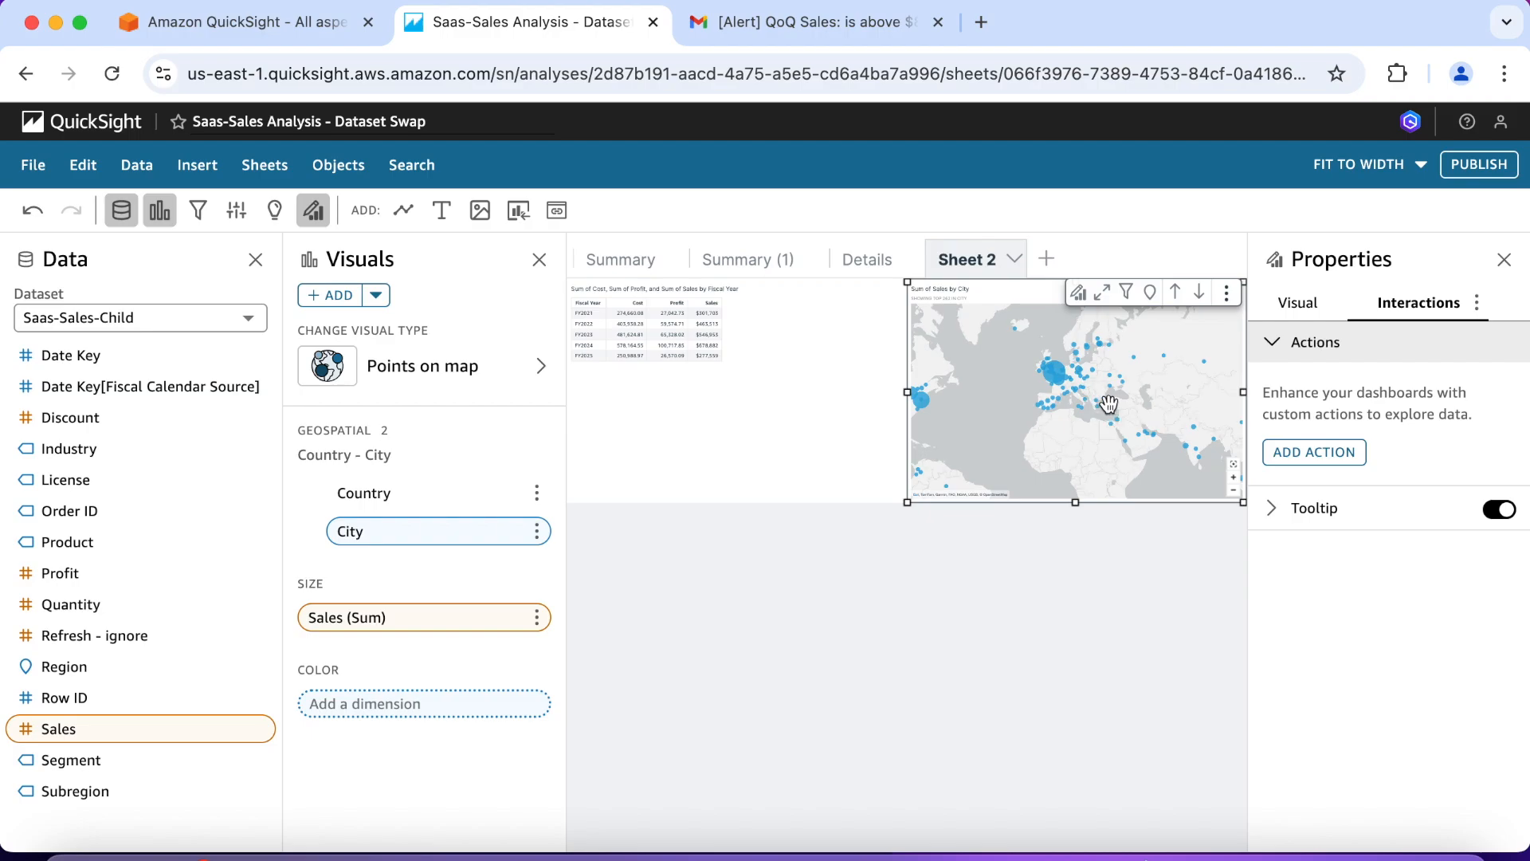
pyautogui.moveTo(1122, 380)
pyautogui.moveTo(1205, 362)
pyautogui.moveTo(1055, 375)
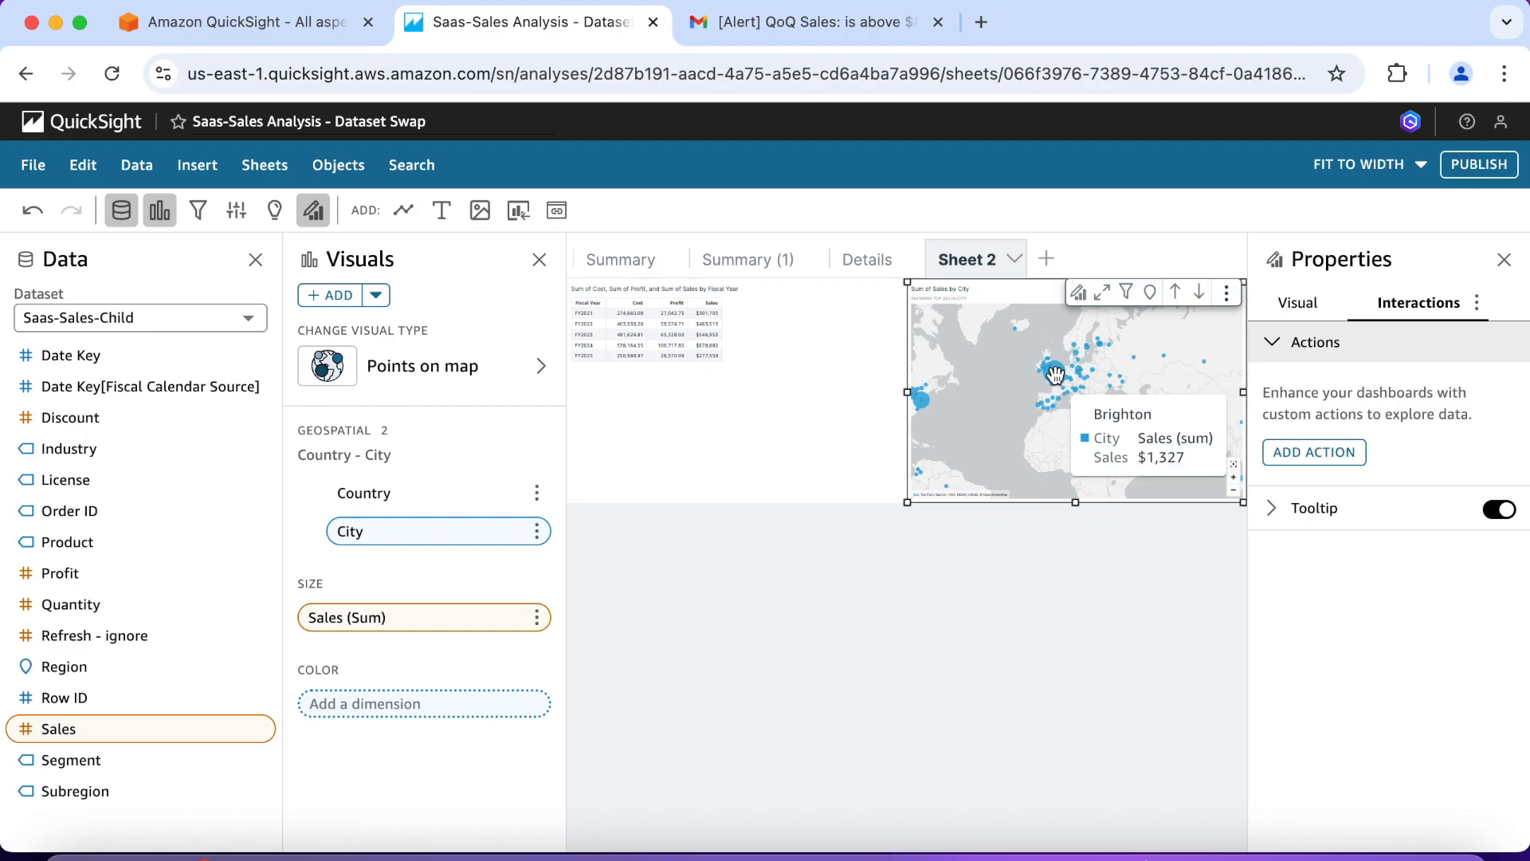
pyautogui.moveTo(921, 400)
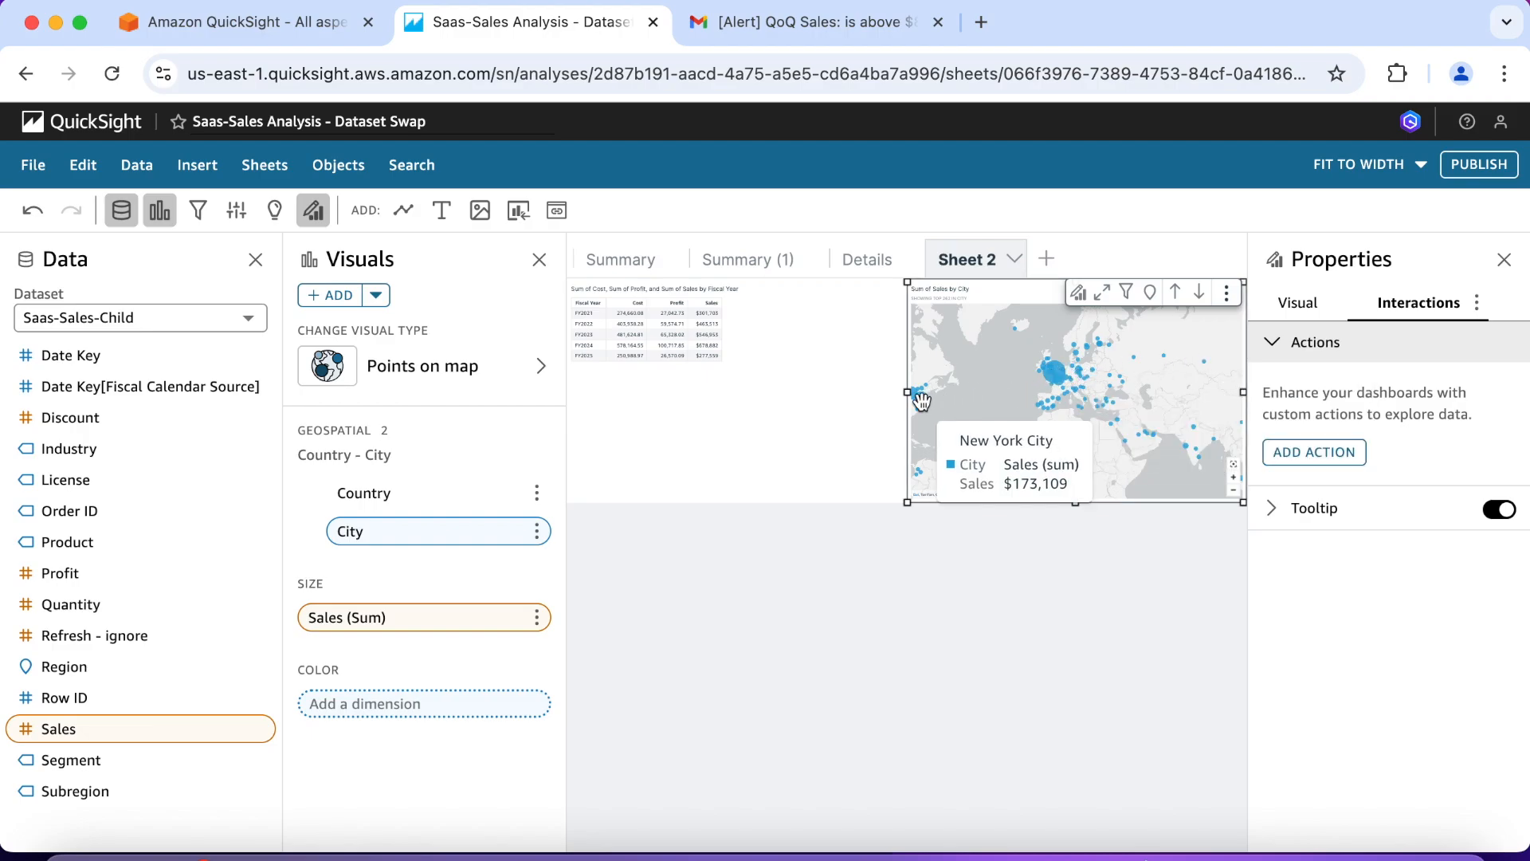